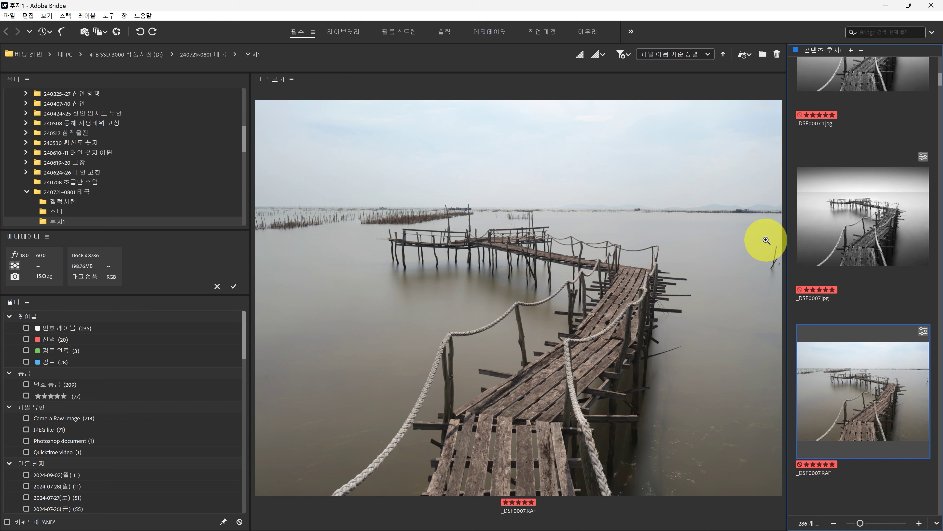
Compare the previews of _DSF0007.jpg and _DSF0007.RAF, and open _DSF0007.RAF in Camera Raw
{"action": "left_click", "coordinate": [840, 239]}
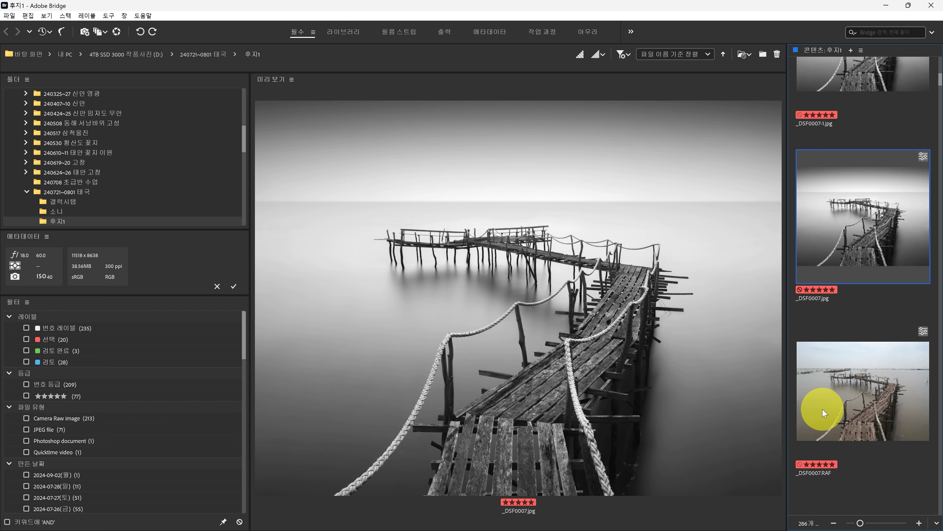
{"action": "left_click", "coordinate": [828, 393]}
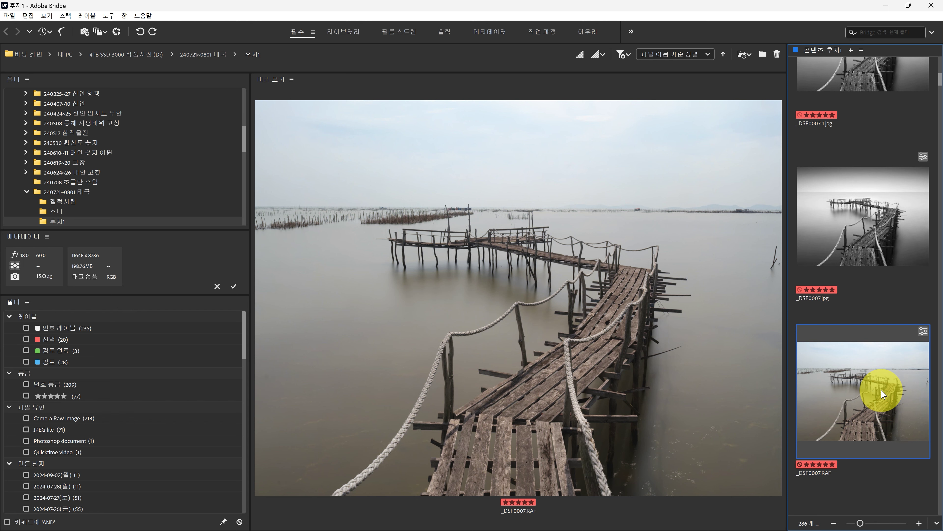
{"action": "left_click", "coordinate": [859, 265]}
{"action": "left_click", "coordinate": [845, 387]}
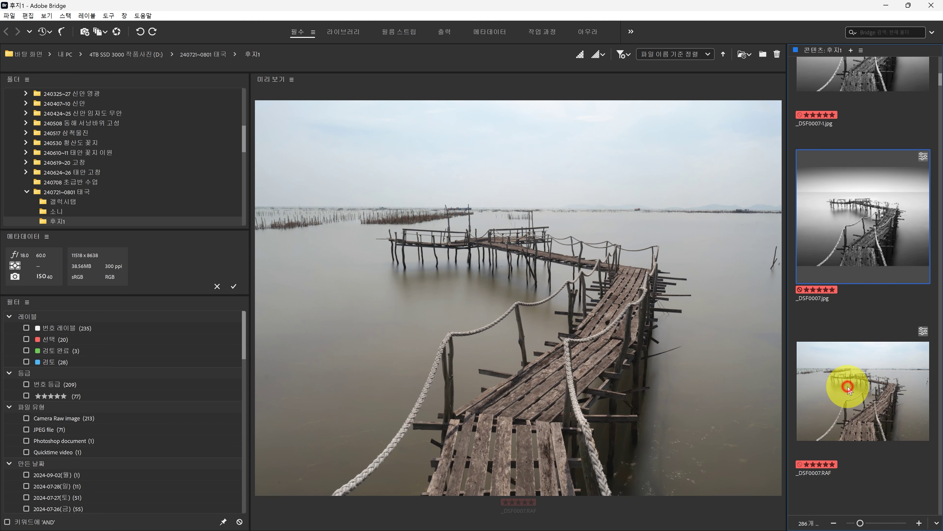
{"action": "left_click", "coordinate": [832, 238]}
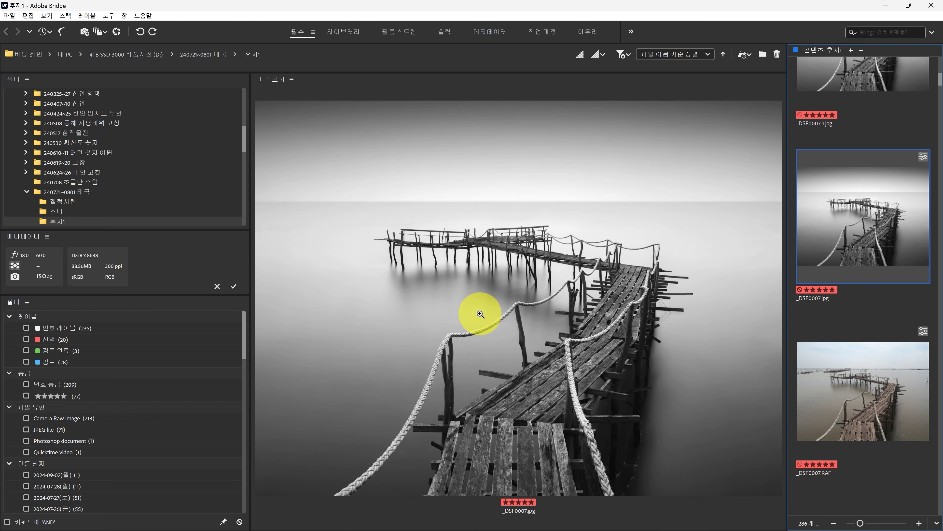
{"action": "left_click", "coordinate": [852, 390]}
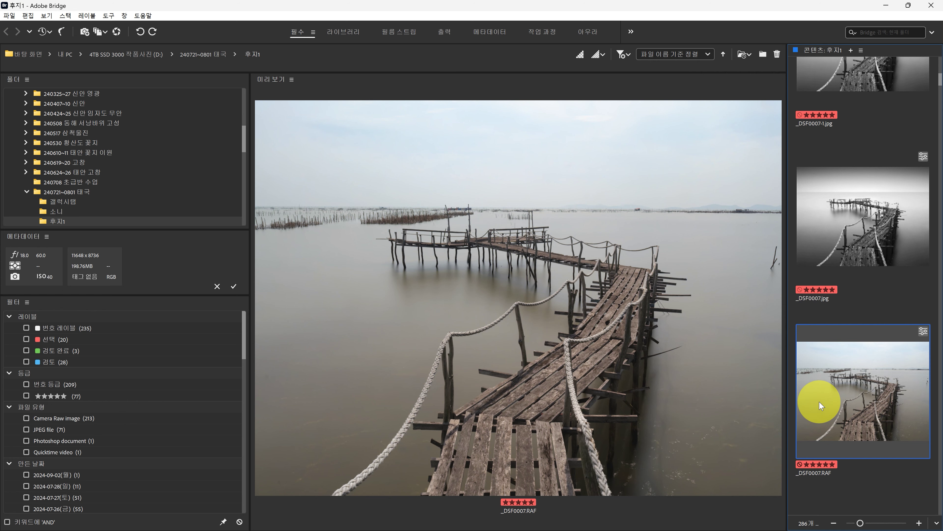
{"action": "double_click", "coordinate": [866, 414]}
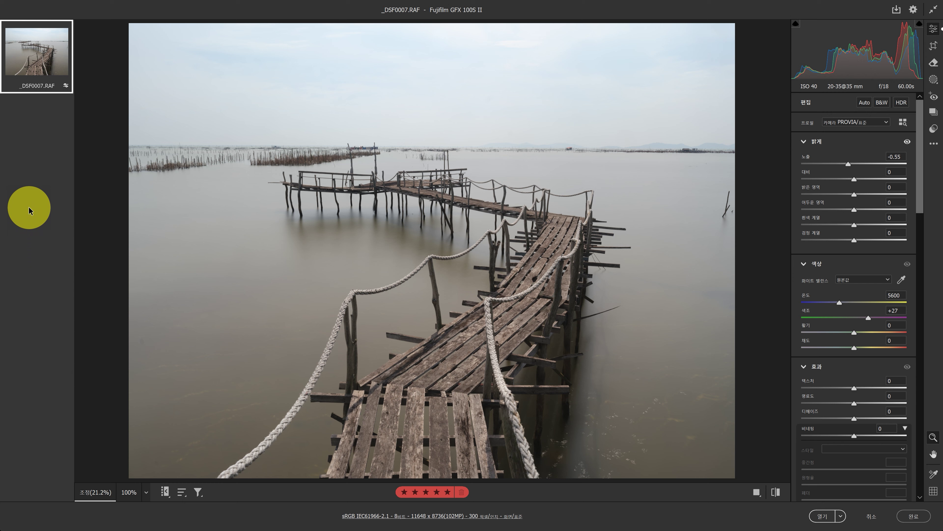
Switch the filmstrip to horizontal orientation and set it back to vertical
{"action": "right_click", "coordinate": [26, 206]}
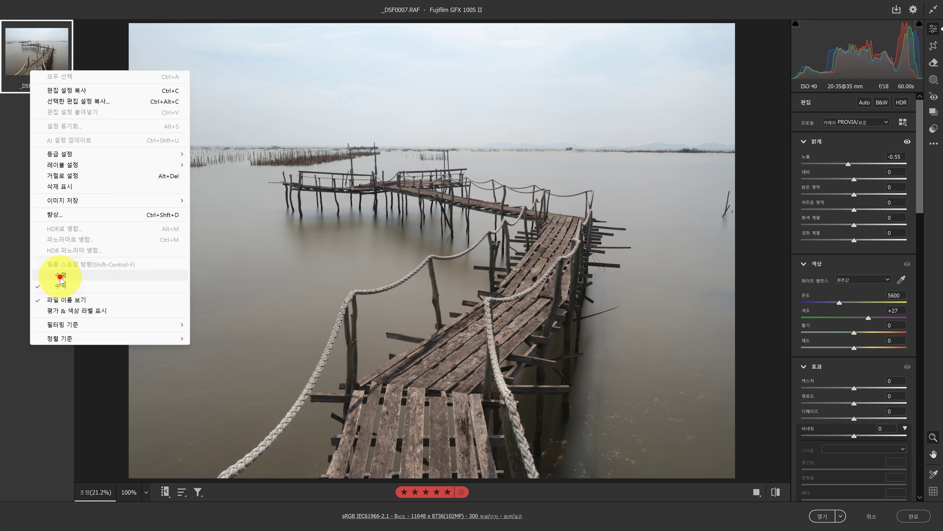
{"action": "left_click", "coordinate": [61, 274]}
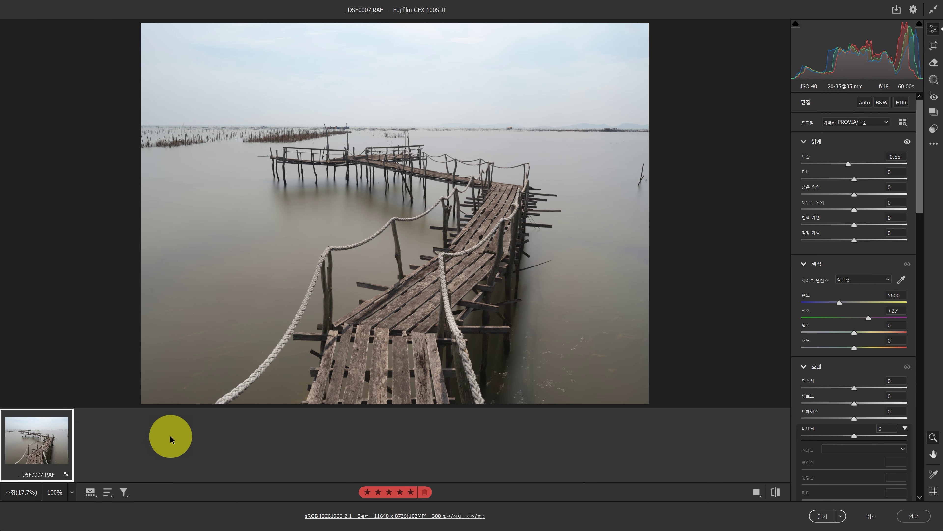
{"action": "right_click", "coordinate": [116, 448]}
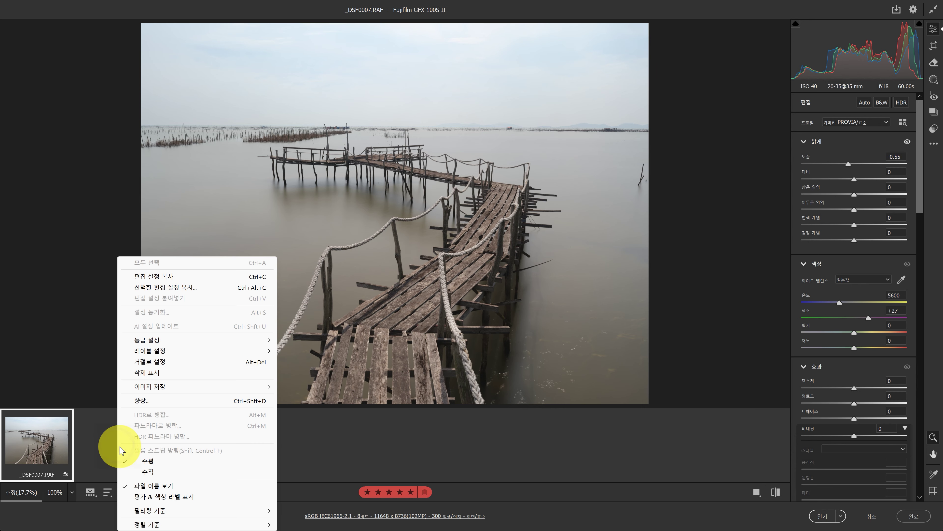
{"action": "left_click", "coordinate": [150, 475]}
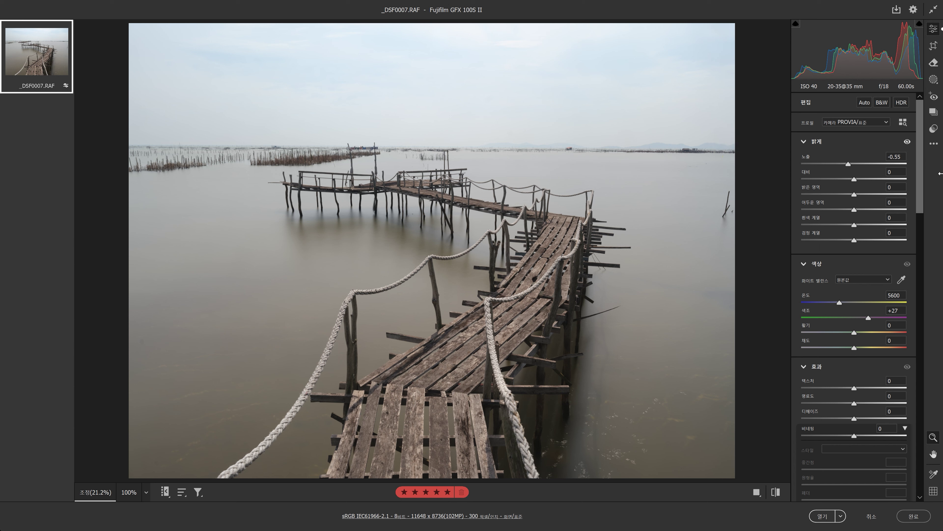
Toggle the lens profile correction repeatedly to compare the pier photo with and without it, leaving it disabled
{"action": "left_click_drag", "start_coordinate": [919, 116], "coordinate": [920, 326]}
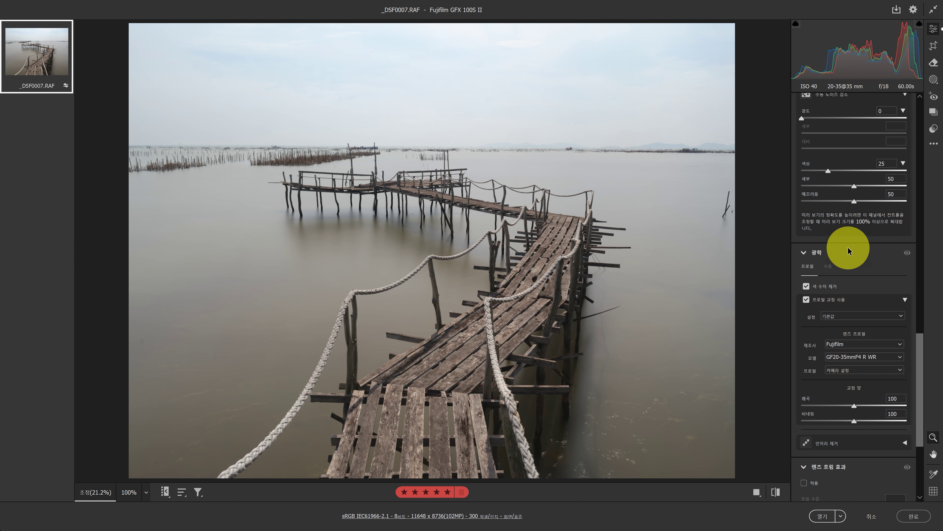
{"action": "left_click", "coordinate": [807, 301]}
{"action": "left_click", "coordinate": [807, 300]}
{"action": "left_click", "coordinate": [807, 300]}
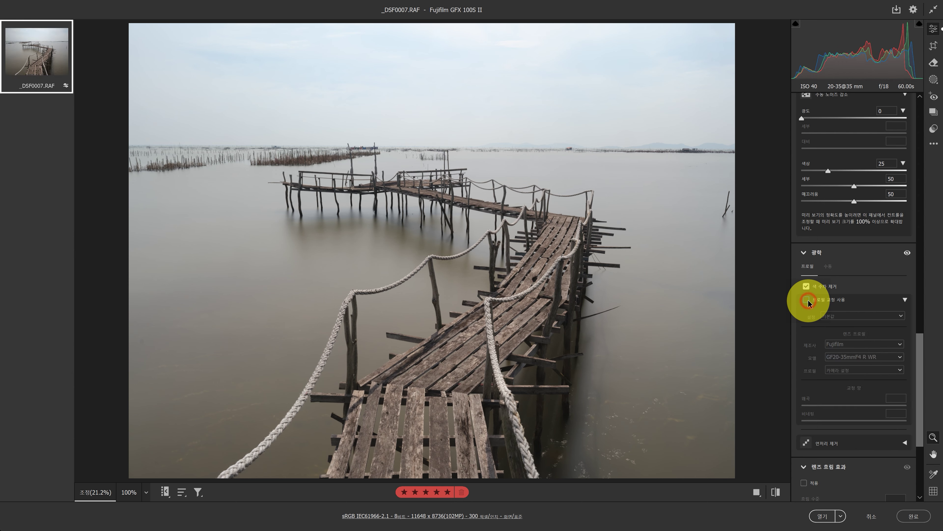
{"action": "left_click", "coordinate": [807, 300]}
{"action": "left_click", "coordinate": [807, 300]}
{"action": "left_click", "coordinate": [806, 301]}
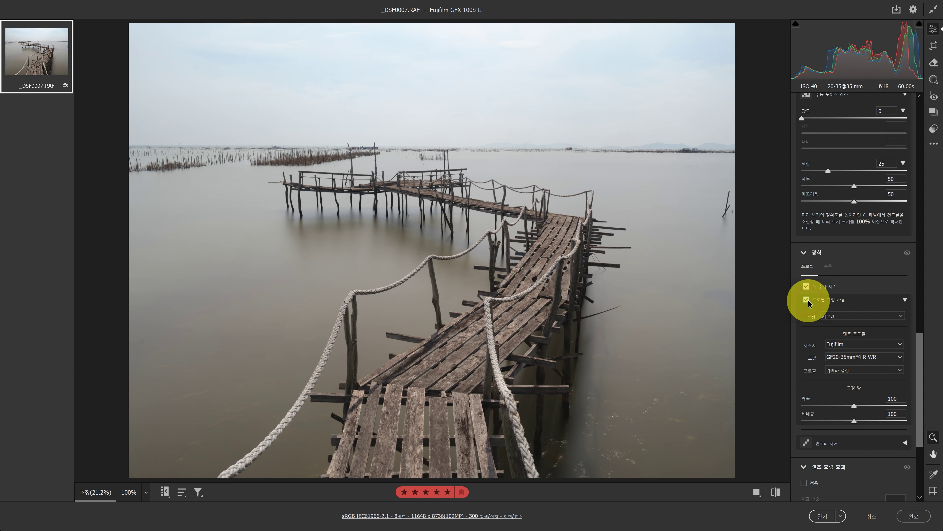
{"action": "left_click", "coordinate": [807, 301]}
{"action": "left_click", "coordinate": [806, 300]}
{"action": "left_click", "coordinate": [807, 301]}
{"action": "left_click", "coordinate": [807, 301]}
{"action": "left_click", "coordinate": [807, 300]}
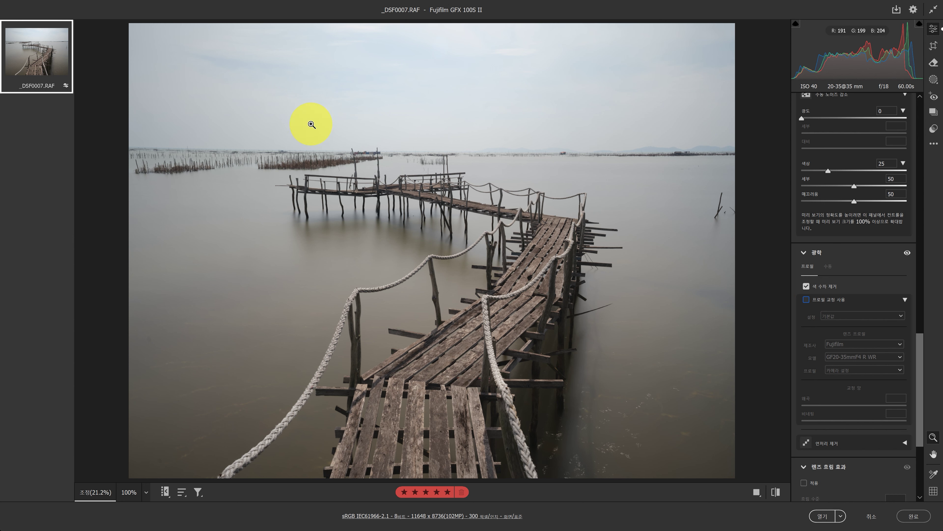
{"action": "left_click", "coordinate": [806, 300]}
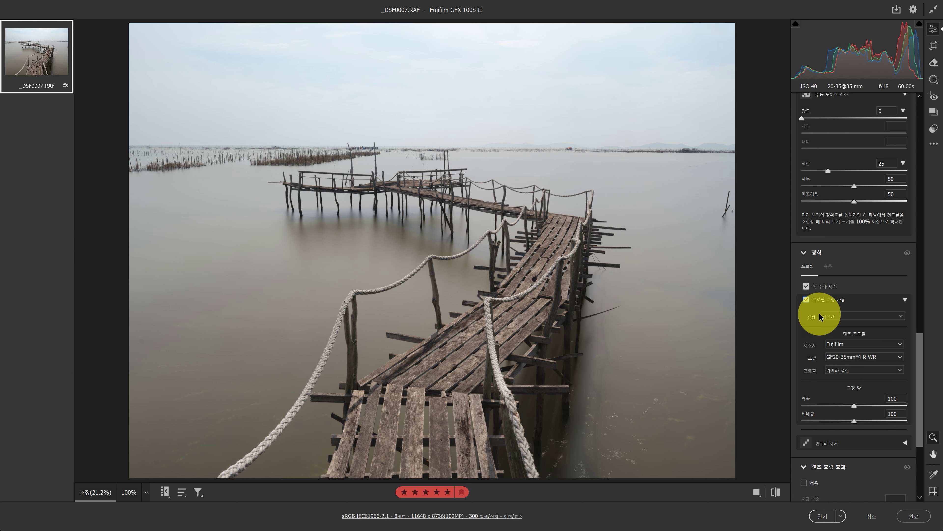
{"action": "left_click", "coordinate": [806, 299]}
{"action": "left_click", "coordinate": [808, 301]}
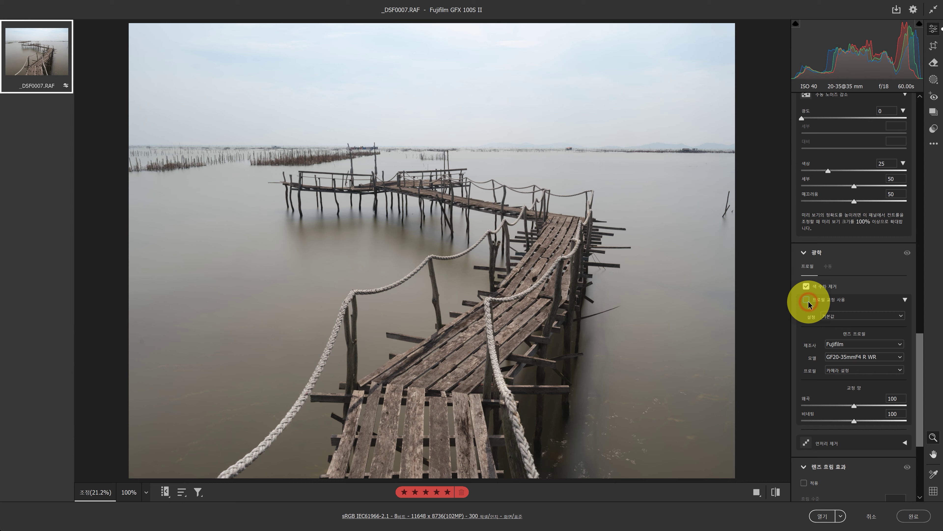
{"action": "left_click", "coordinate": [807, 300]}
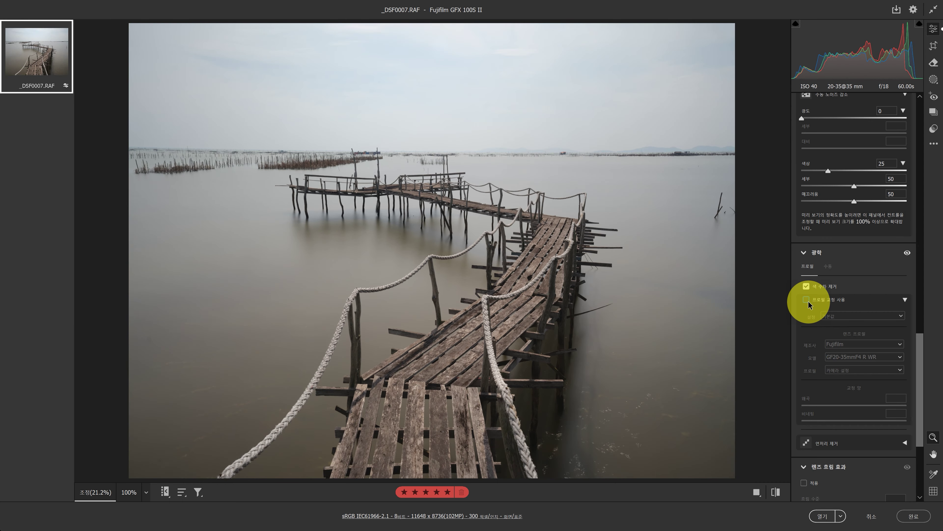
Try a manual lens distortion correction of +67 and reset it to 0
{"action": "left_click", "coordinate": [827, 267]}
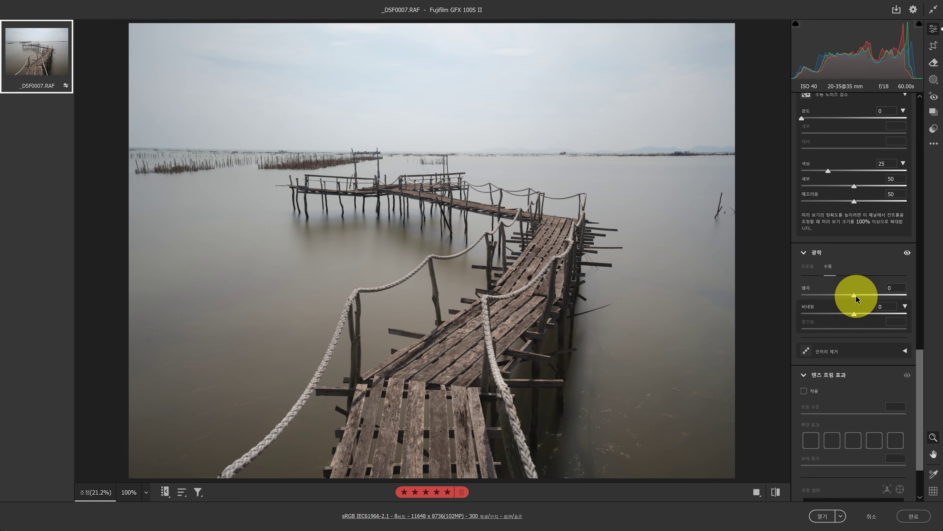
{"action": "left_click_drag", "start_coordinate": [856, 295], "coordinate": [891, 297]}
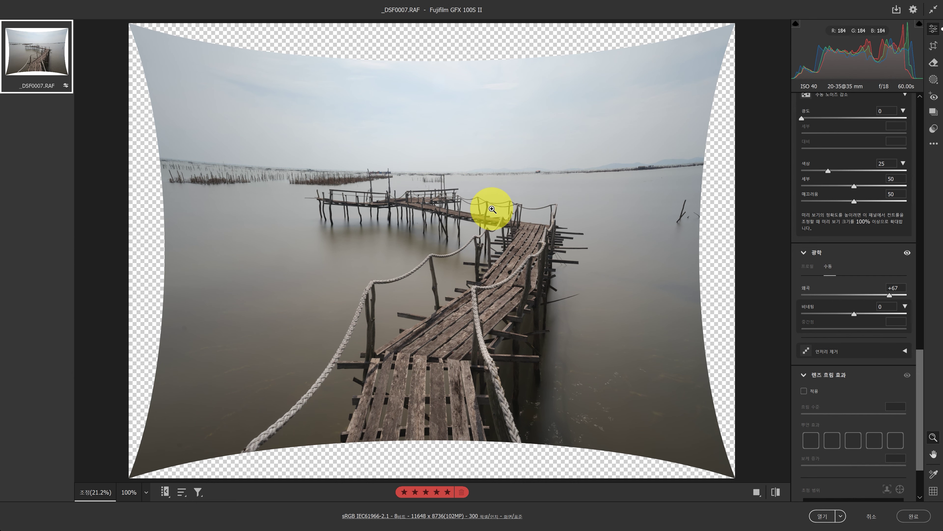
{"action": "mouse_move", "coordinate": [864, 295]}
{"action": "left_mouse_down"}
{"action": "mouse_move", "coordinate": [906, 297]}
{"action": "mouse_move", "coordinate": [876, 305]}
{"action": "mouse_move", "coordinate": [893, 299]}
{"action": "mouse_move", "coordinate": [854, 298]}
{"action": "left_mouse_up"}
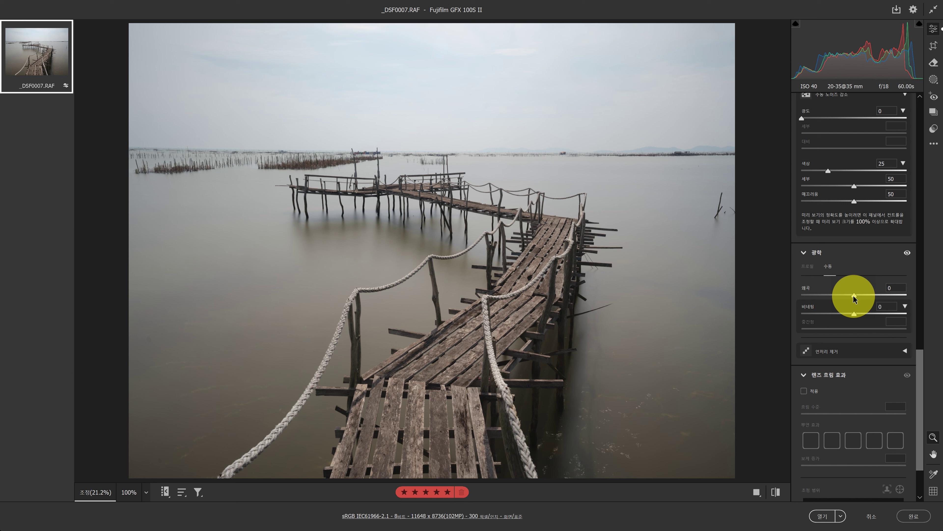
Enable the lens profile correction for the Fujifilm GF20-35mmF4 R WR lens
{"action": "left_click", "coordinate": [807, 266]}
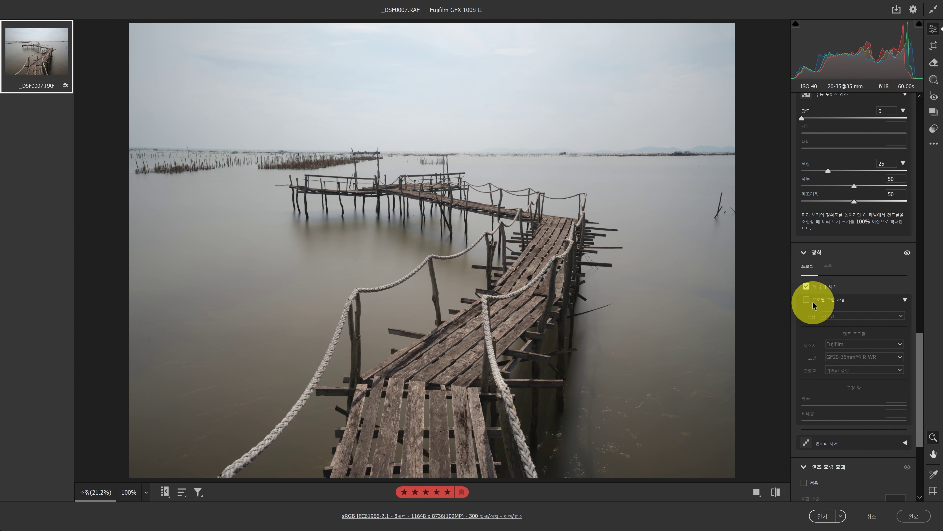
{"action": "left_click", "coordinate": [806, 299]}
{"action": "left_click", "coordinate": [805, 300]}
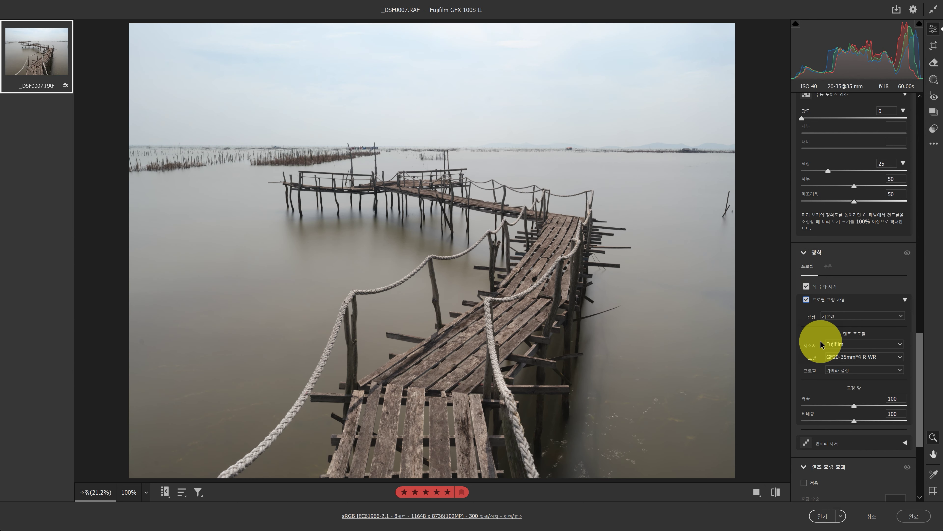
{"action": "left_click", "coordinate": [808, 299]}
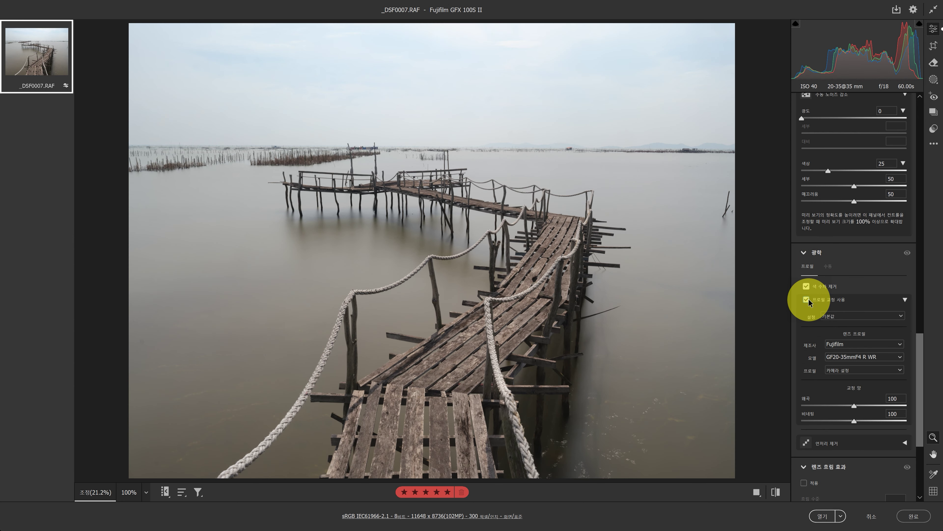
{"action": "left_click", "coordinate": [806, 300]}
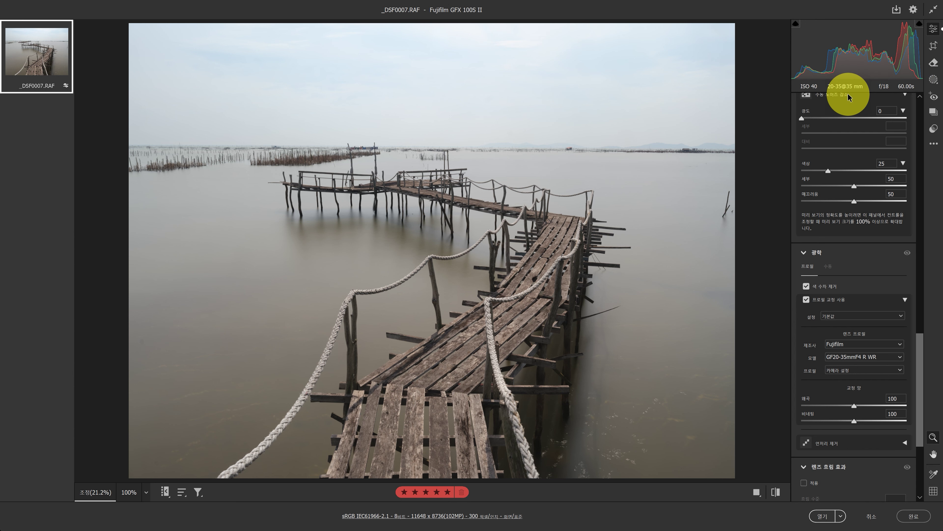
Set the exposure to -0.50 and open the developed RAW image in Photoshop
{"action": "scroll", "coordinate": [882, 251], "scroll_direction": "up", "scroll_amount": 10}
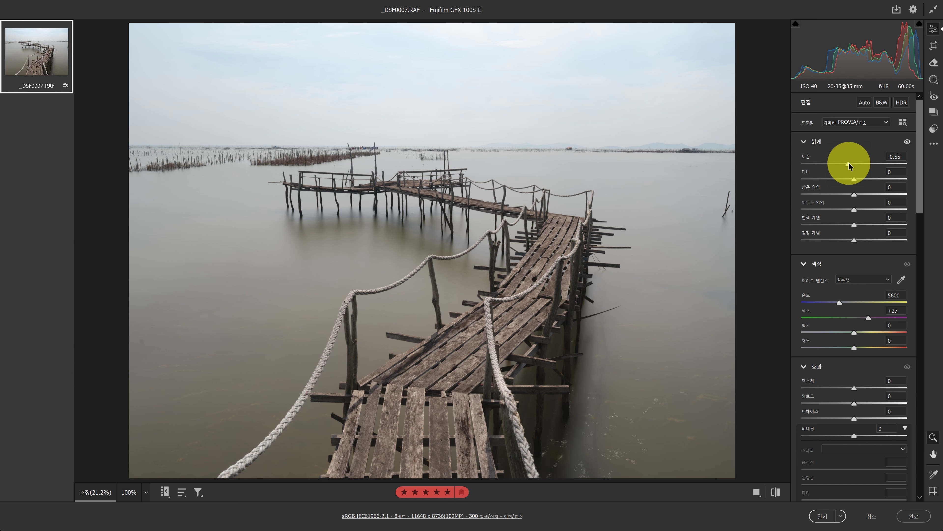
{"action": "double_click", "coordinate": [849, 164]}
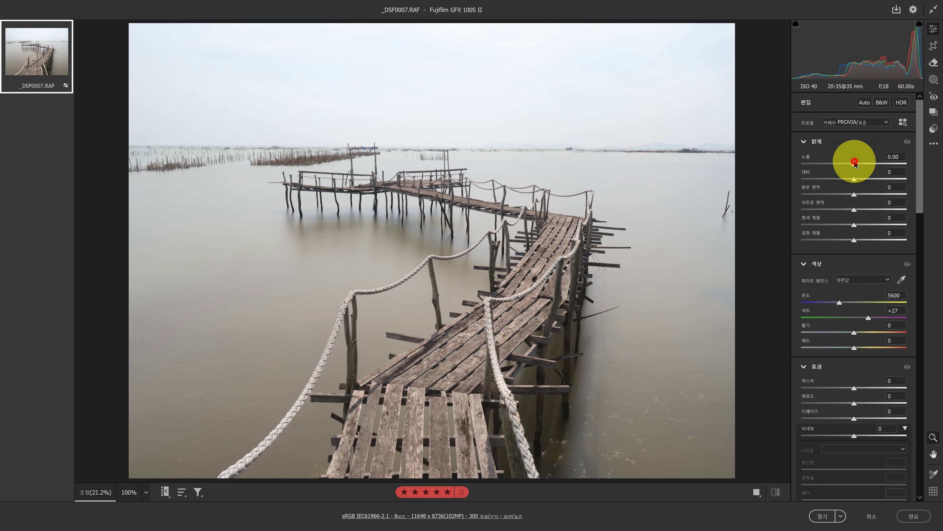
{"action": "left_click_drag", "start_coordinate": [854, 163], "coordinate": [850, 164]}
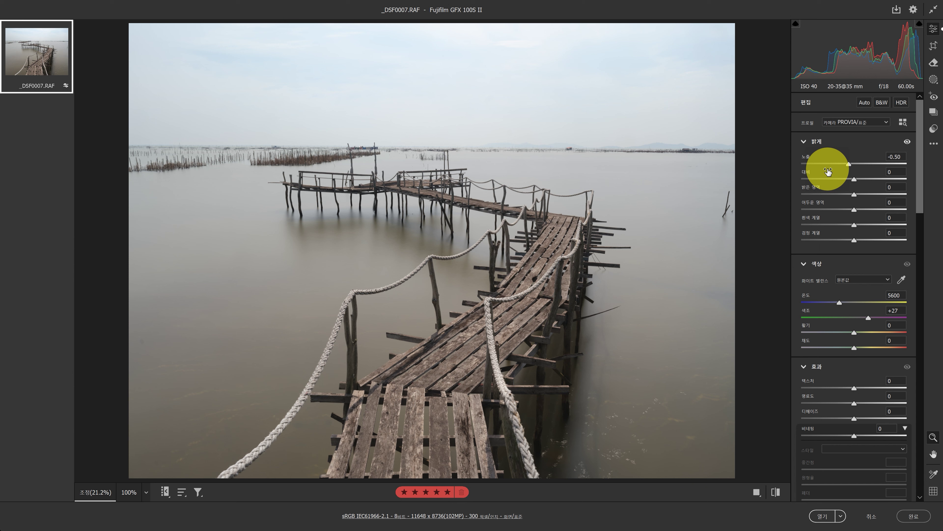
{"action": "scroll", "coordinate": [871, 441], "scroll_direction": "down", "scroll_amount": 15}
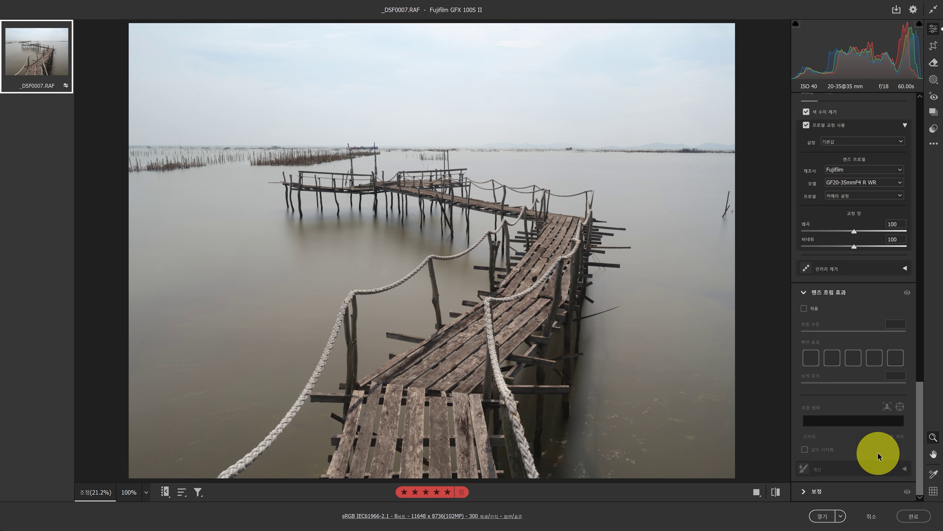
{"action": "scroll", "coordinate": [877, 452], "scroll_direction": "up", "scroll_amount": 15}
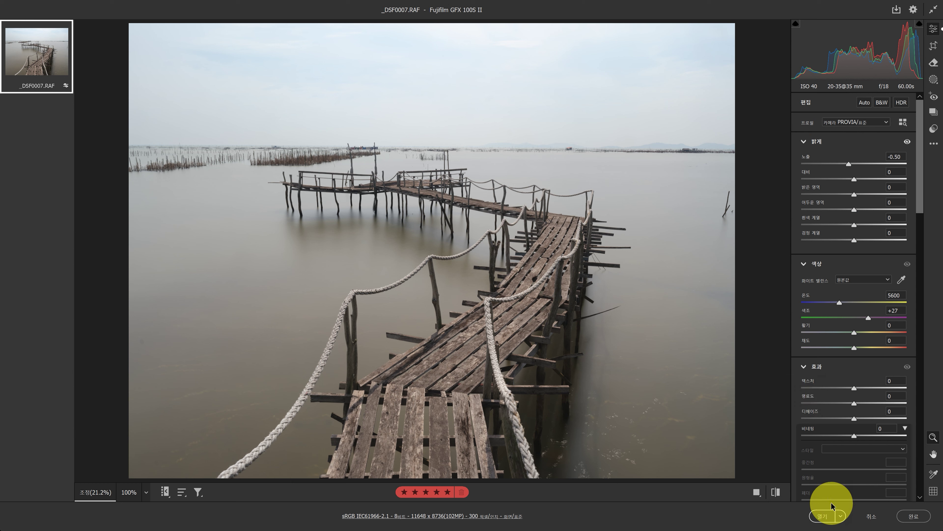
{"action": "left_click", "coordinate": [823, 517]}
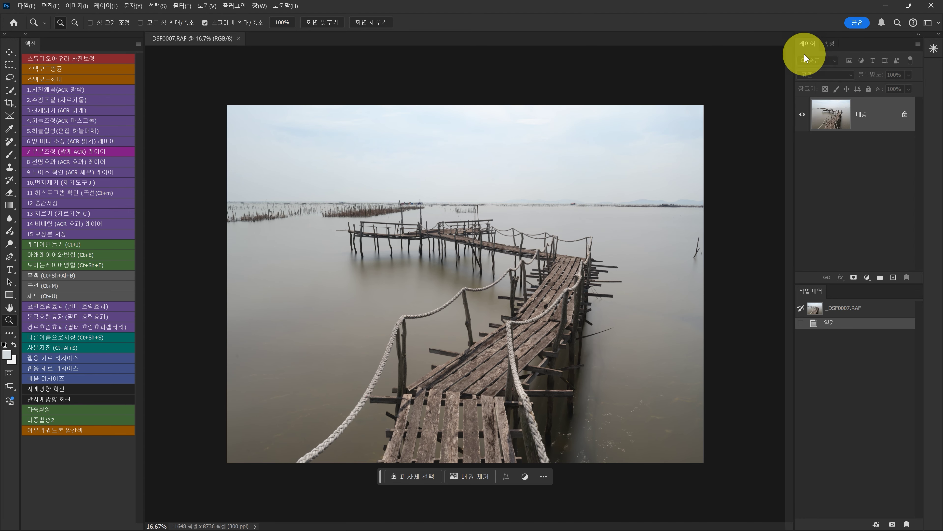
{"action": "left_click", "coordinate": [830, 44]}
{"action": "left_click", "coordinate": [807, 45]}
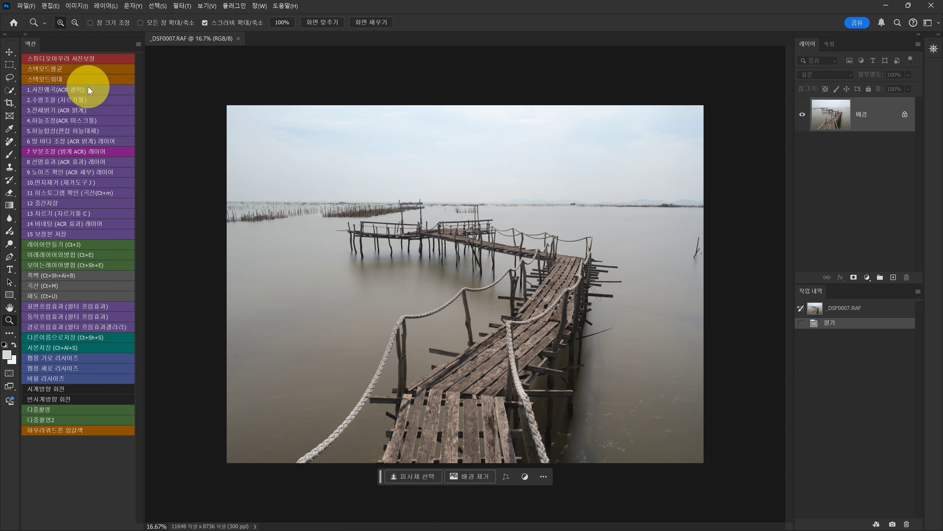
Turn off button mode for the actions and delete the AURA action set
{"action": "left_click", "coordinate": [139, 44]}
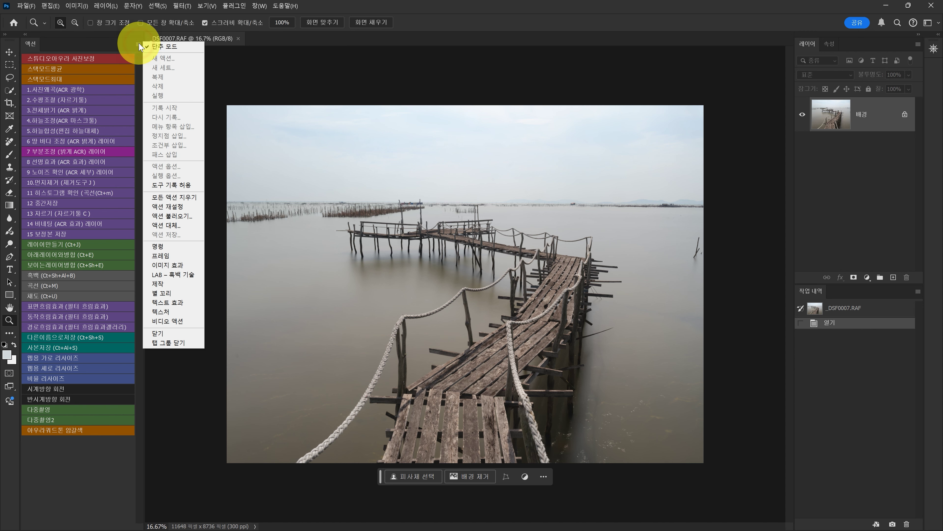
{"action": "left_click", "coordinate": [161, 49]}
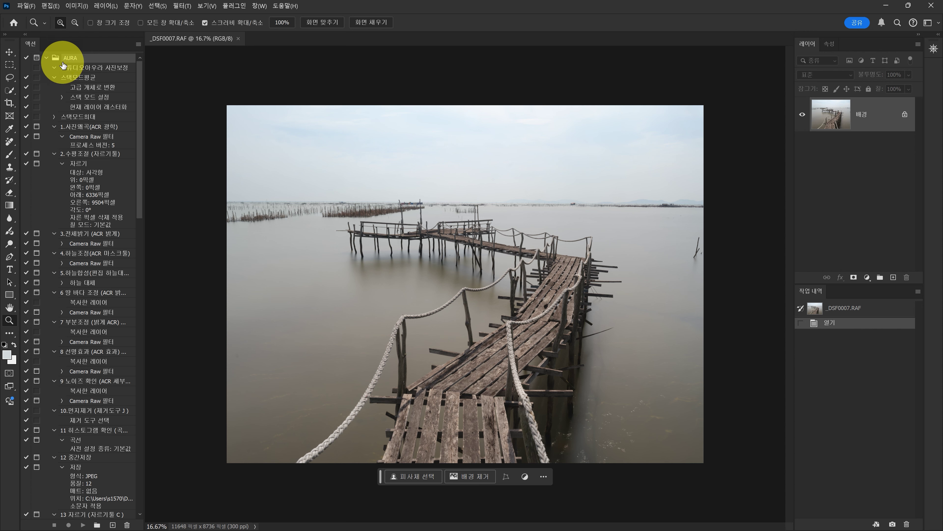
{"action": "left_click_drag", "start_coordinate": [73, 58], "coordinate": [128, 525]}
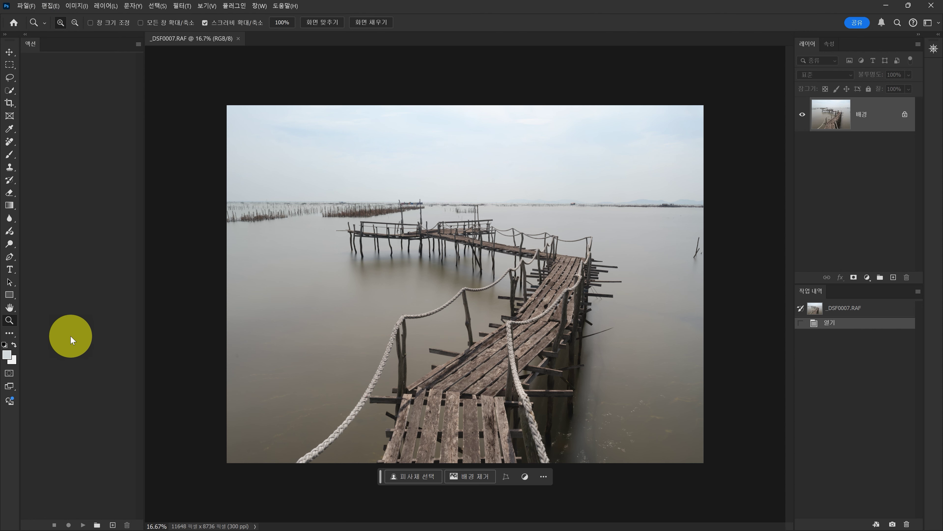
In the load dialog for actions, rename the action file on the desktop to "AURA 240913 장노출액션"
{"action": "left_click", "coordinate": [138, 43]}
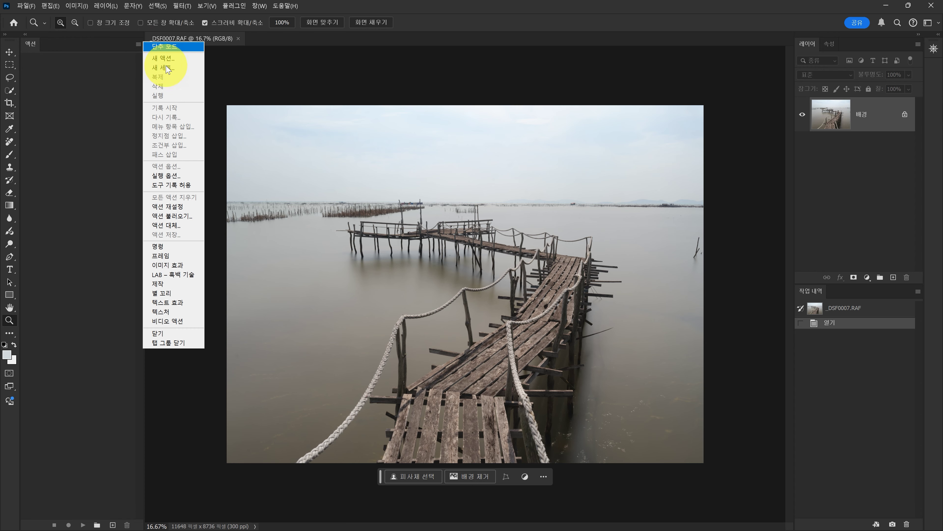
{"action": "left_click", "coordinate": [173, 218]}
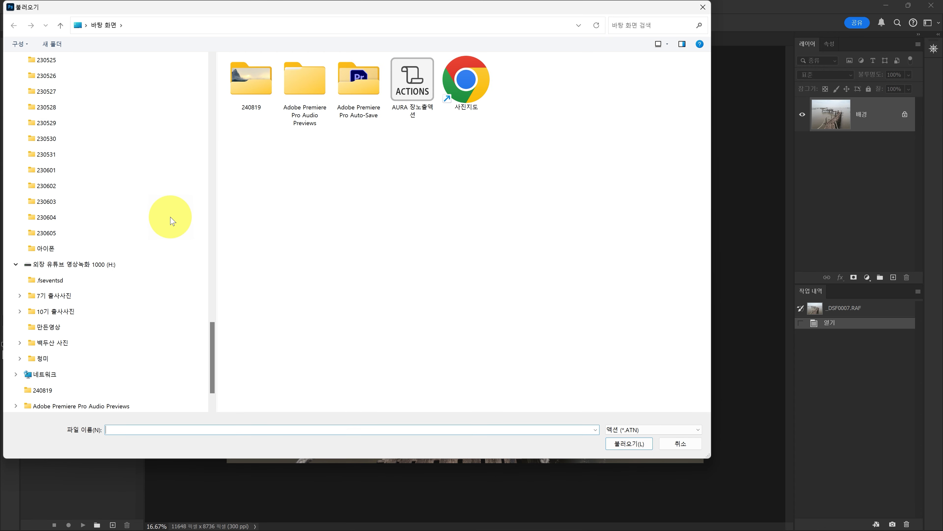
{"action": "scroll", "coordinate": [149, 193], "scroll_direction": "up", "scroll_amount": 20}
{"action": "left_click", "coordinate": [127, 62]}
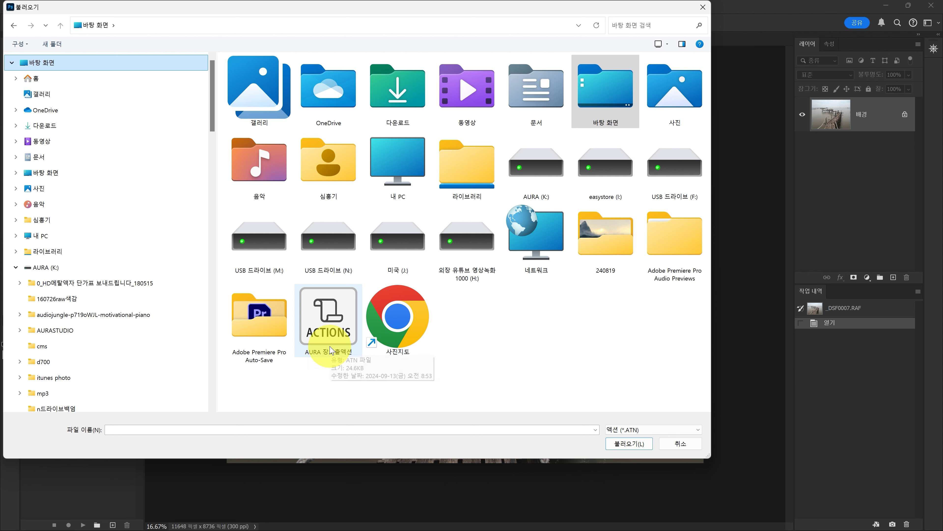
{"action": "left_click", "coordinate": [325, 355]}
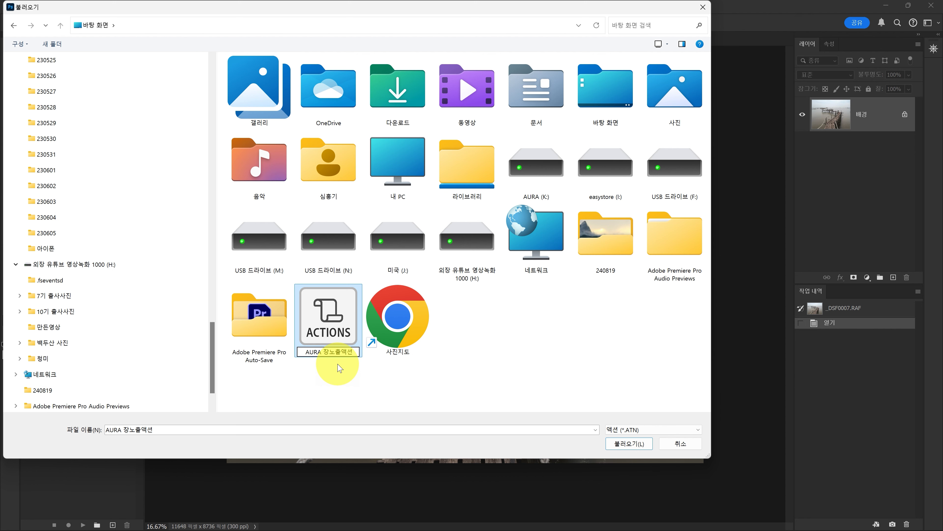
{"action": "type", "text": "2409"}
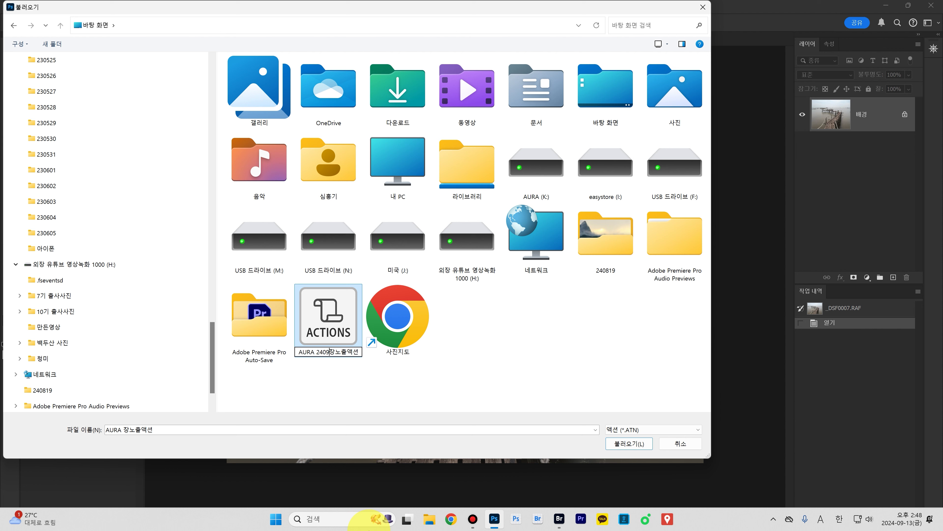
{"action": "type", "text": "13"}
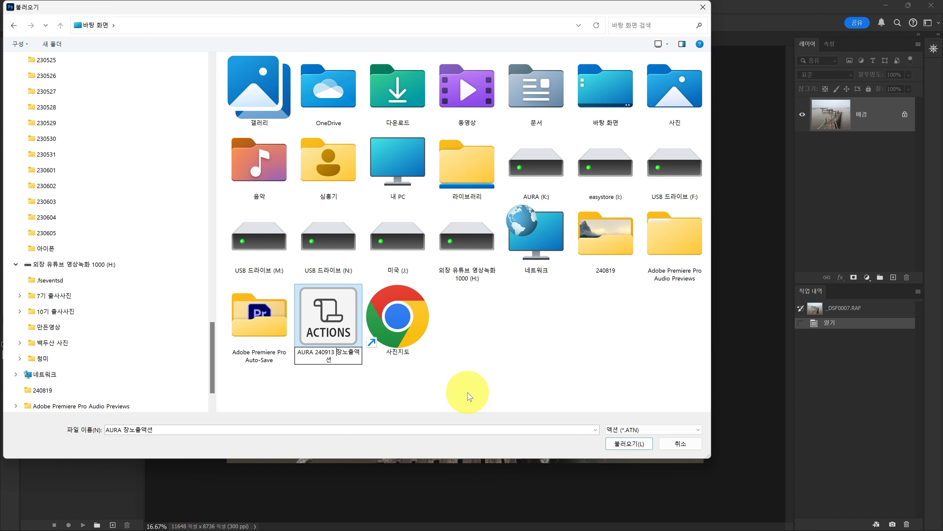
{"action": "left_click", "coordinate": [336, 333]}
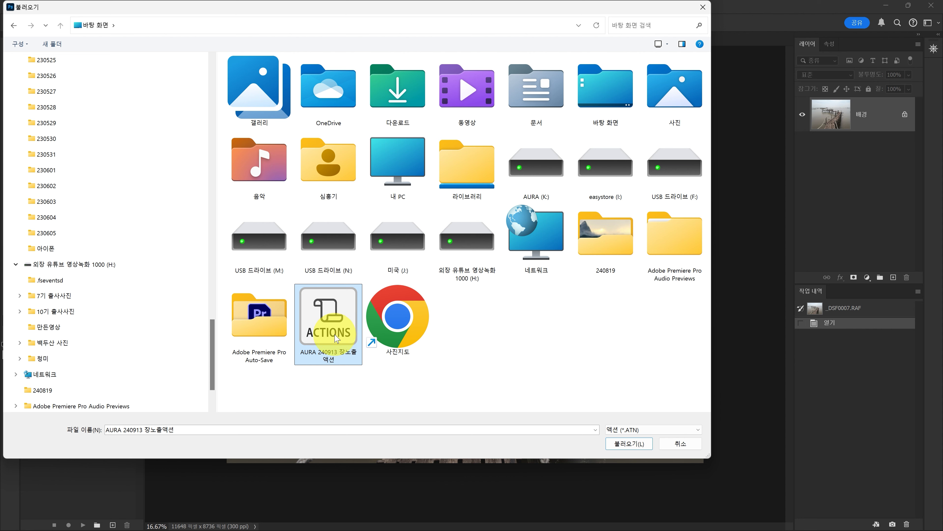
{"action": "left_click", "coordinate": [352, 318]}
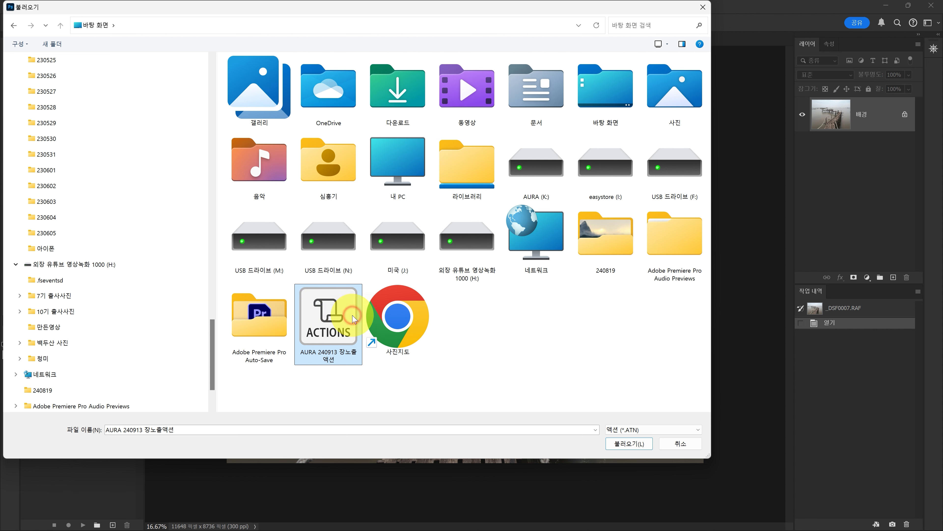
{"action": "scroll", "coordinate": [119, 296], "scroll_direction": "up", "scroll_amount": 15}
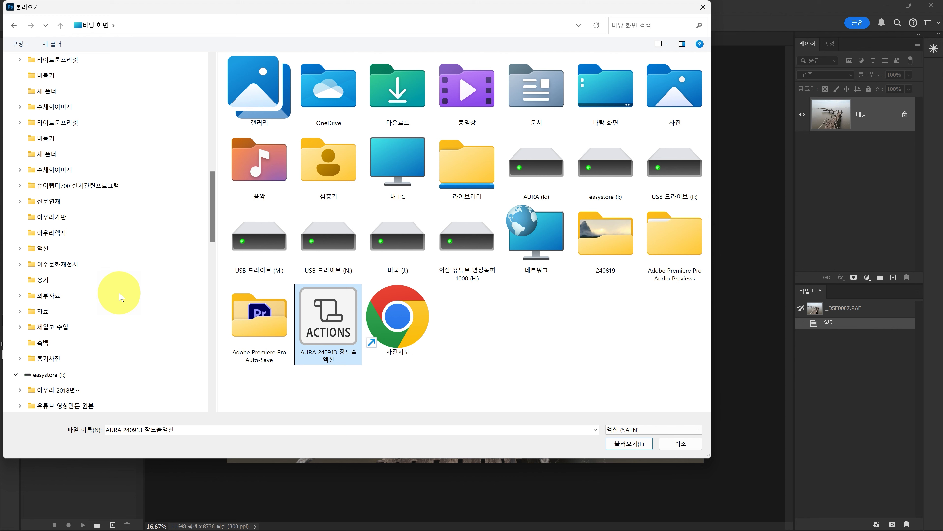
{"action": "scroll", "coordinate": [119, 296], "scroll_direction": "up", "scroll_amount": 10}
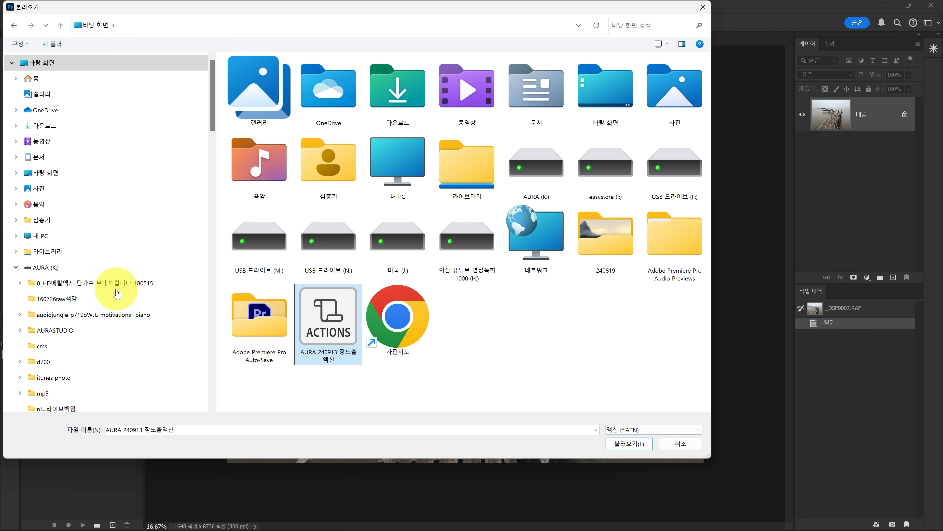
{"action": "left_click", "coordinate": [41, 159]}
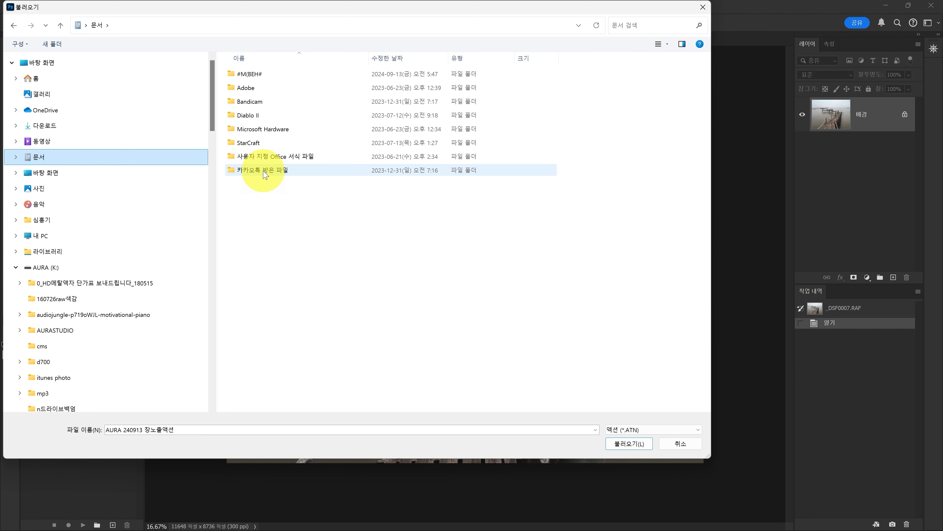
{"action": "left_click", "coordinate": [264, 173]}
{"action": "double_click", "coordinate": [264, 174]}
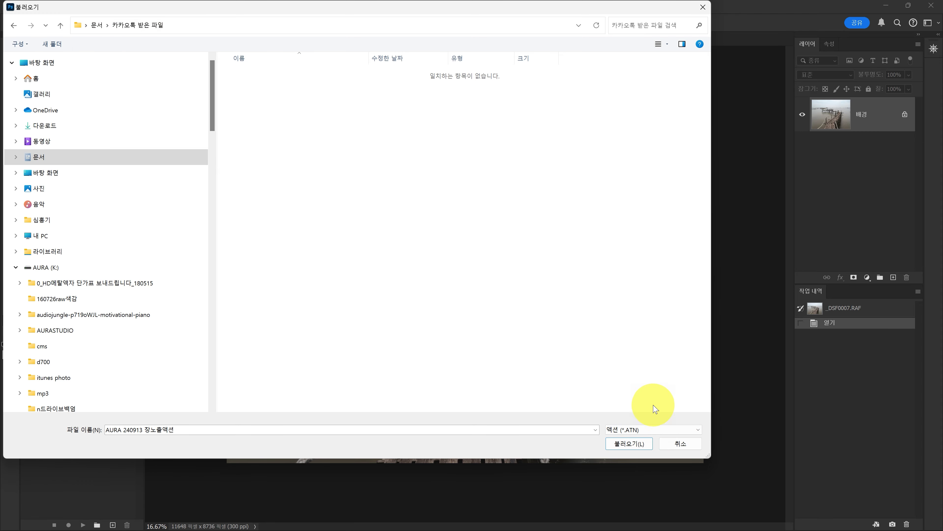
{"action": "left_click", "coordinate": [676, 443]}
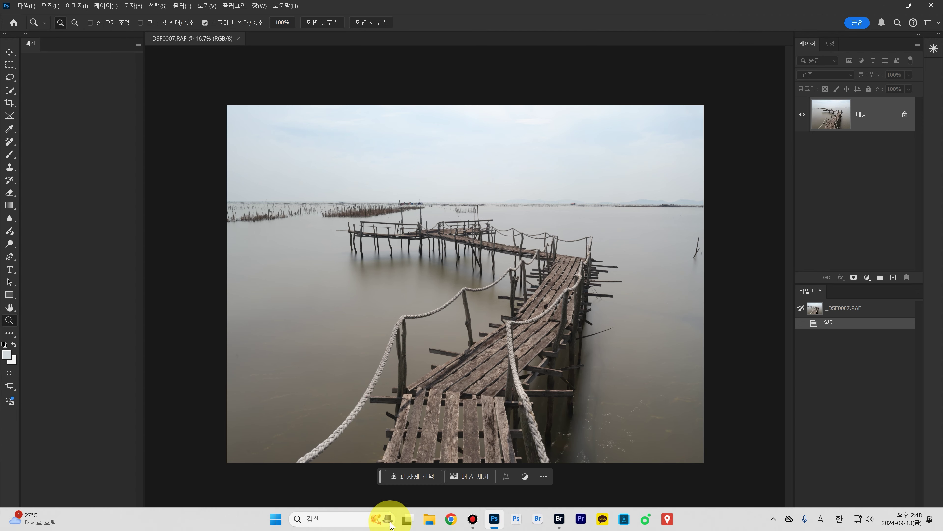
Load the action file "AURA 240913 장노출액션" from the desktop and turn on button mode for the actions
{"action": "left_click", "coordinate": [138, 45]}
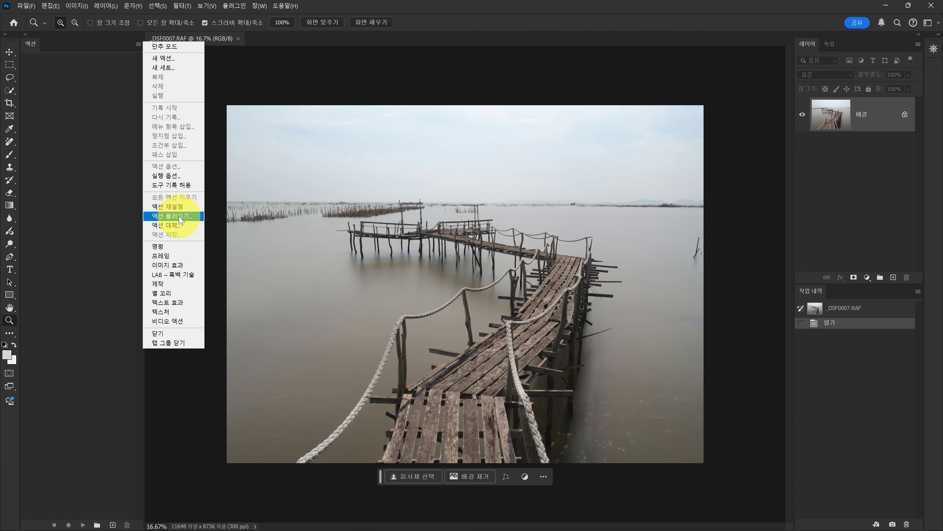
{"action": "left_click", "coordinate": [178, 215]}
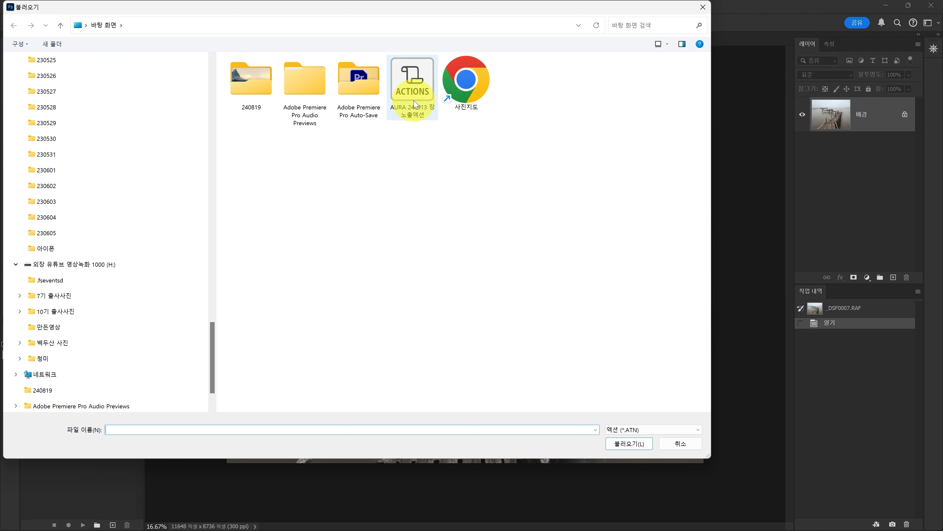
{"action": "left_click", "coordinate": [415, 117]}
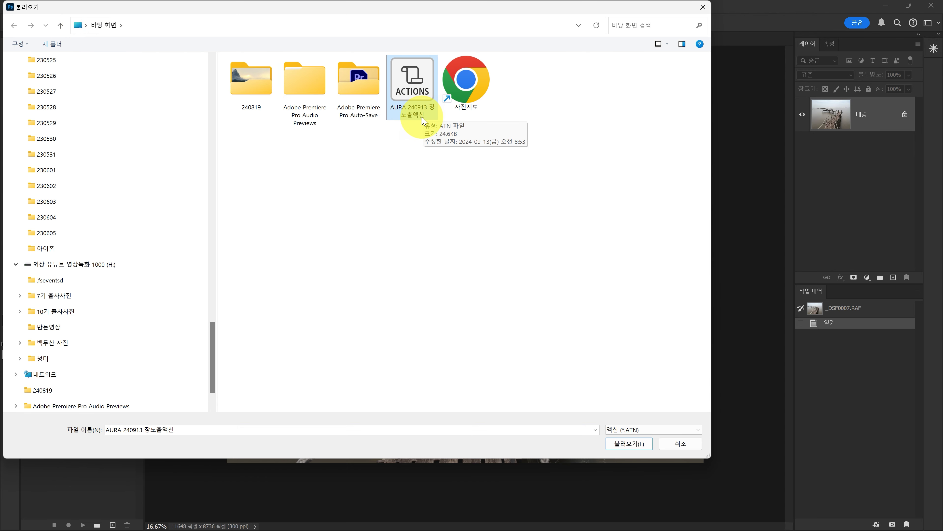
{"action": "left_click", "coordinate": [631, 446]}
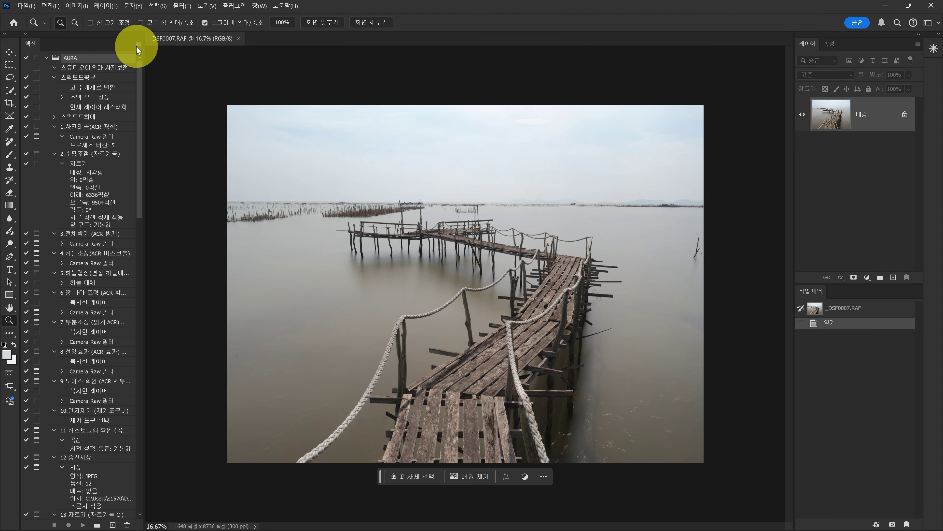
{"action": "left_click", "coordinate": [138, 45]}
{"action": "left_click", "coordinate": [159, 46]}
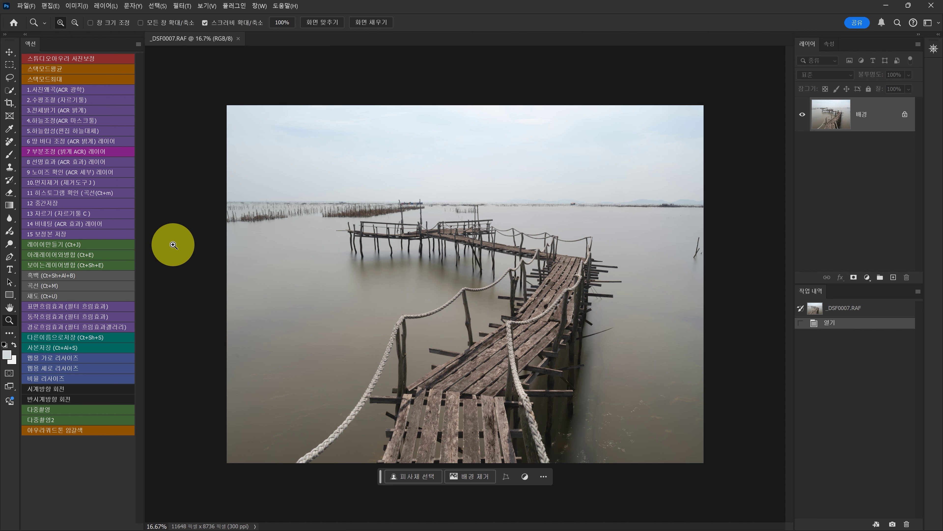
Run the "1.사진왜곡(ACR 광학)" action and cancel its Camera Raw filter
{"action": "left_click", "coordinate": [60, 92]}
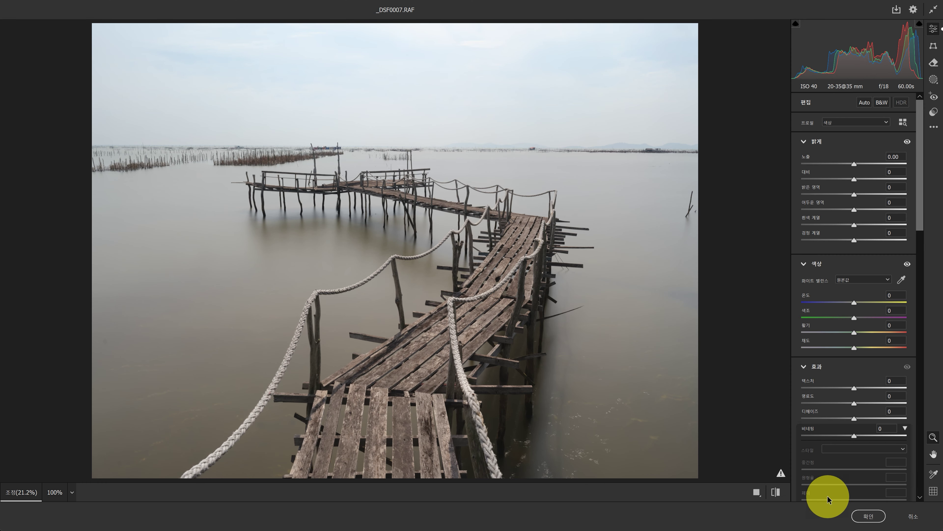
{"action": "left_click", "coordinate": [912, 516]}
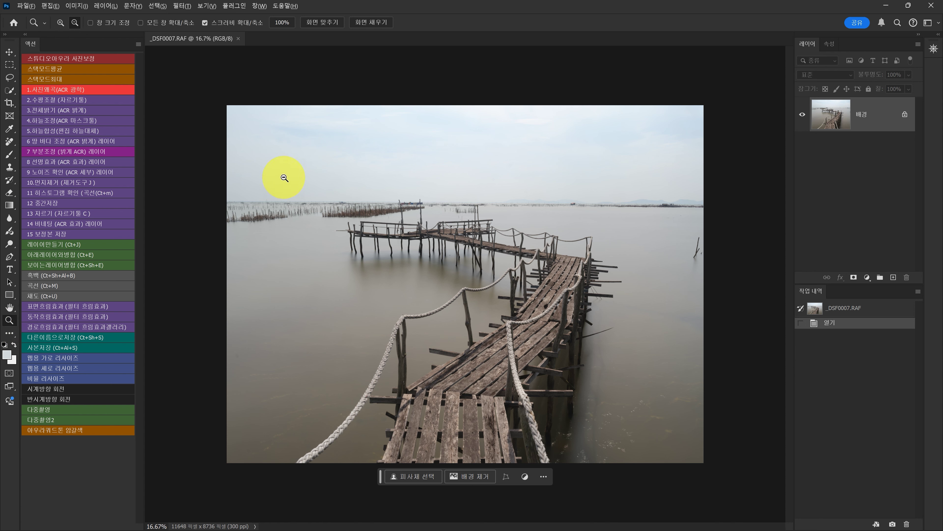
Start the "2.수평조절 (자르기툴)" crop action and set the crop ratio to 4:3 over the whole photo
{"action": "key", "text": "alt"}
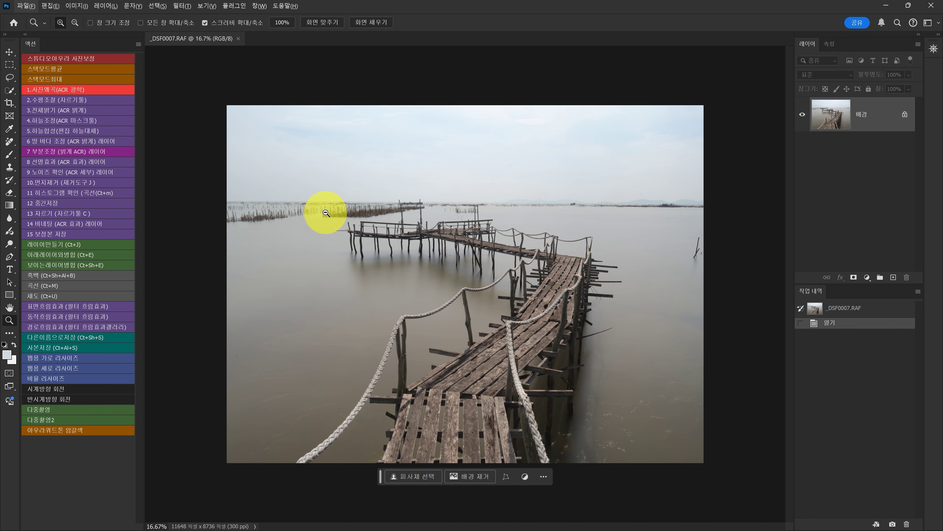
{"action": "left_click", "coordinate": [326, 213], "text": "alt"}
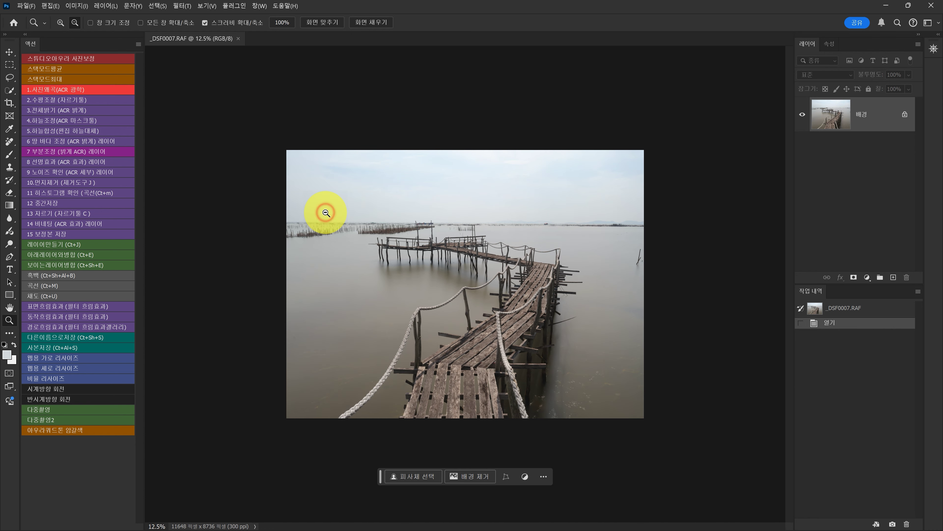
{"action": "left_click", "coordinate": [45, 101]}
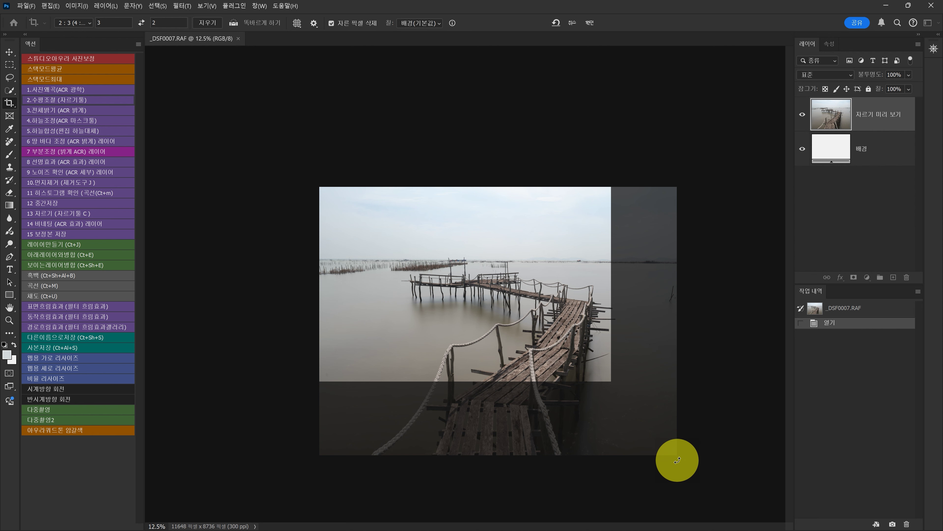
{"action": "left_click_drag", "start_coordinate": [611, 381], "coordinate": [638, 408]}
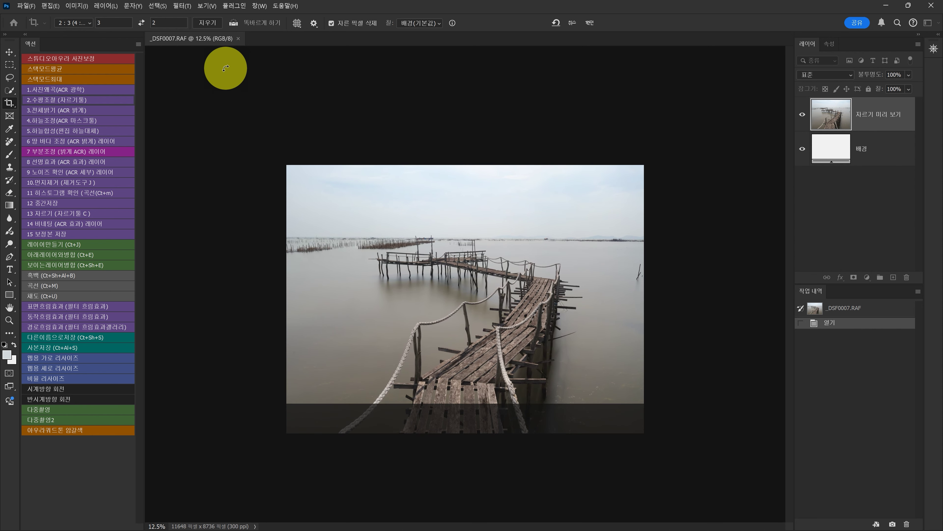
{"action": "left_click", "coordinate": [104, 23]}
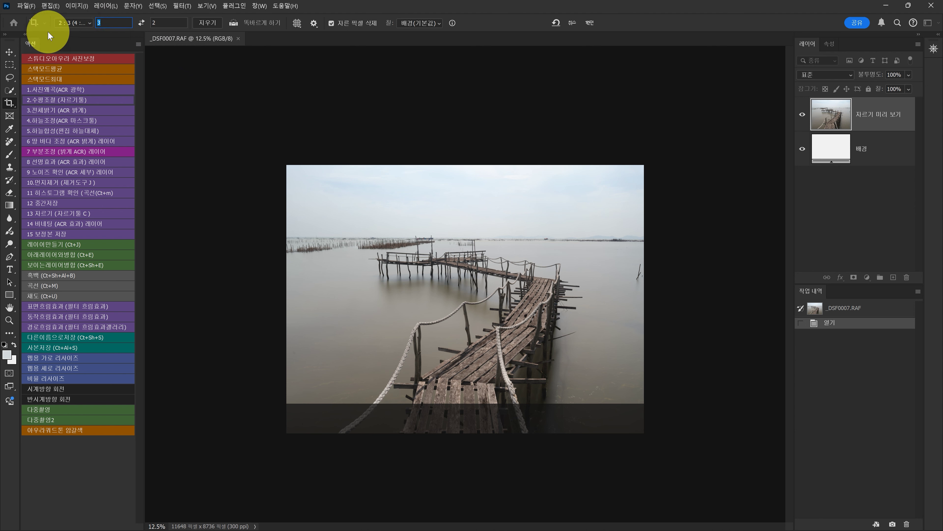
{"action": "type", "text": "4"}
{"action": "left_click", "coordinate": [164, 22]}
{"action": "type", "text": "4"}
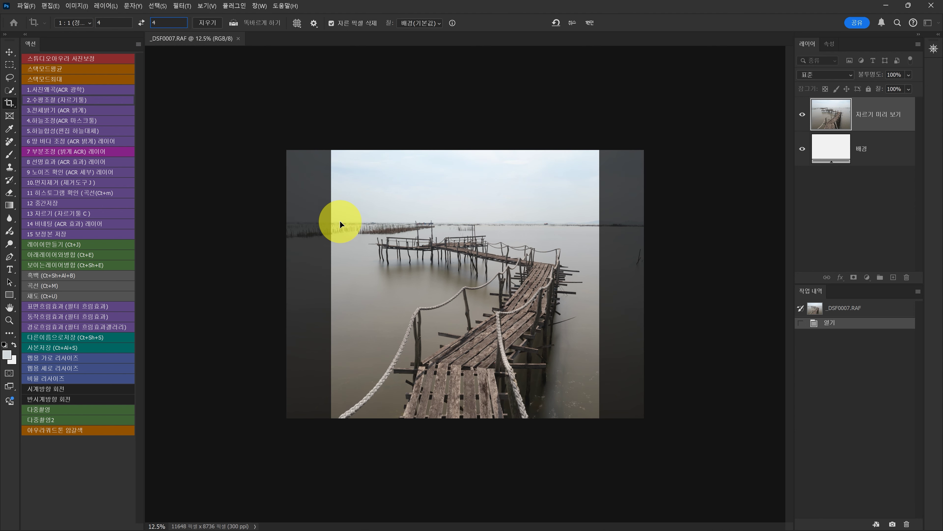
{"action": "key", "text": "BackSpace"}
{"action": "type", "text": "3"}
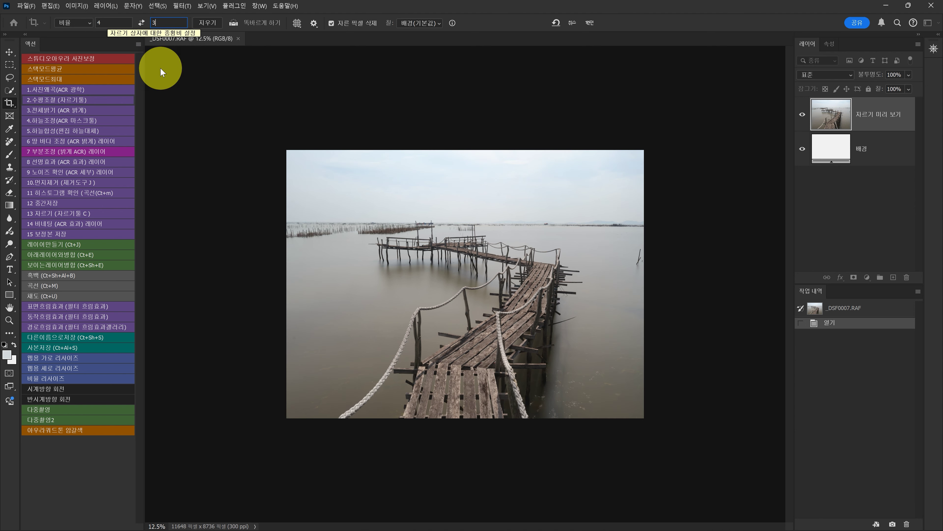
{"action": "left_click", "coordinate": [536, 347]}
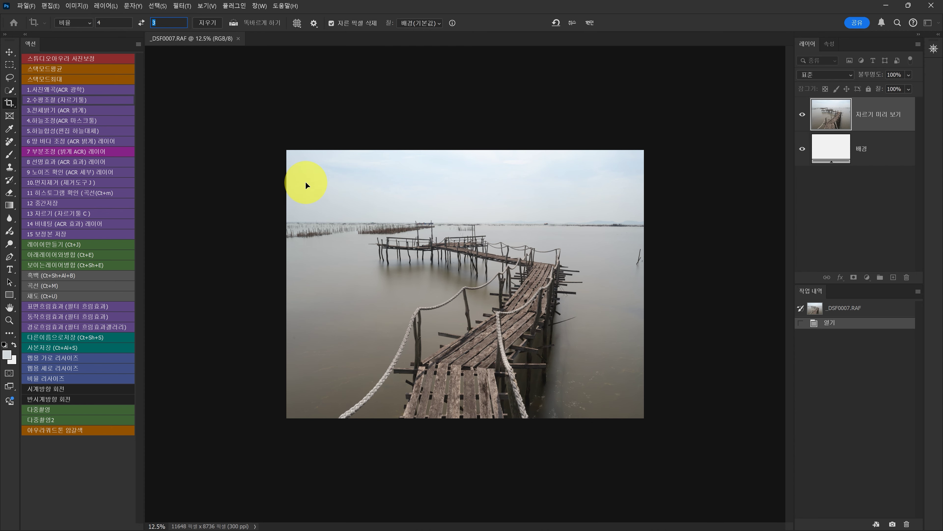
Straighten the photo along the sea horizon and apply the crop
{"action": "left_click", "coordinate": [234, 24]}
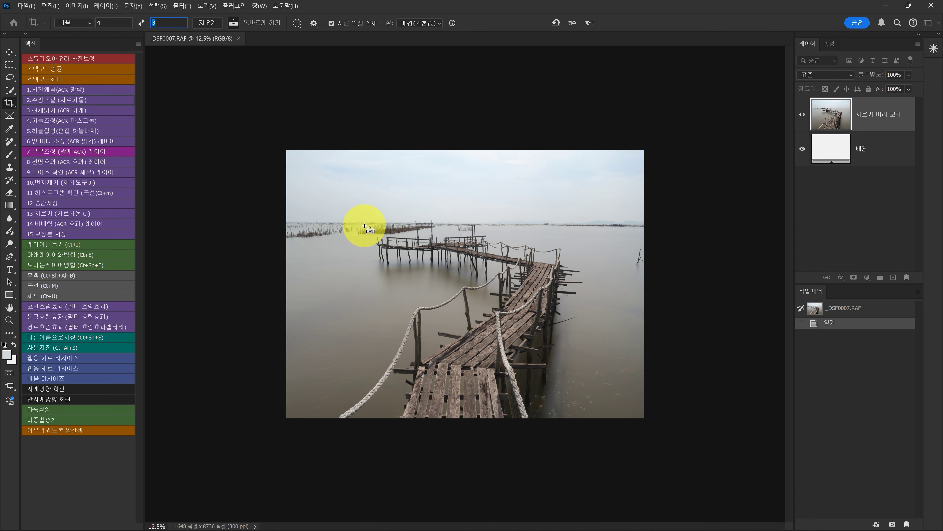
{"action": "left_click_drag", "start_coordinate": [342, 224], "coordinate": [618, 226]}
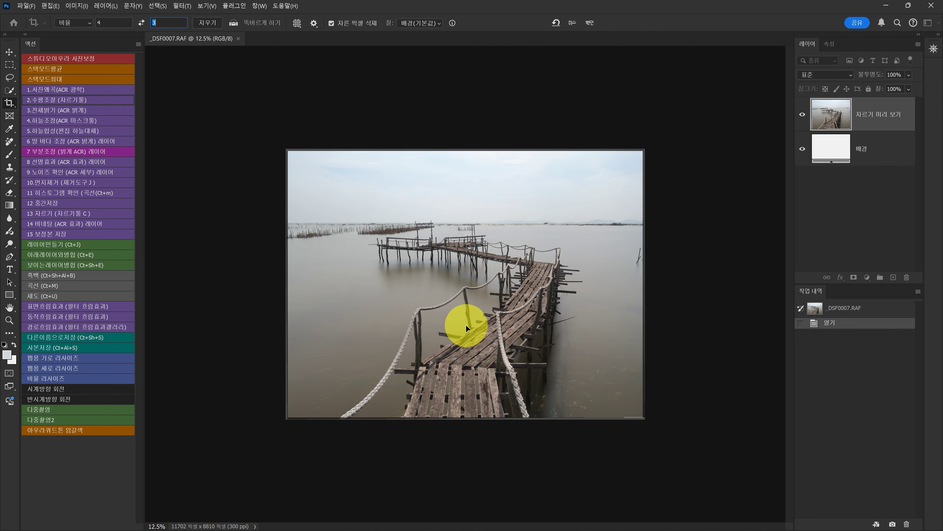
{"action": "key", "text": "Return"}
{"action": "key", "text": "z"}
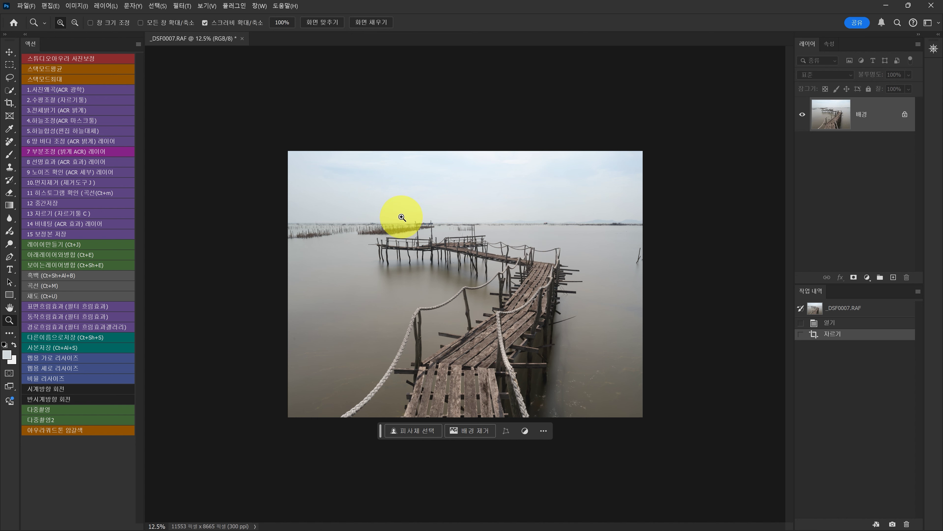
{"action": "left_click", "coordinate": [433, 216]}
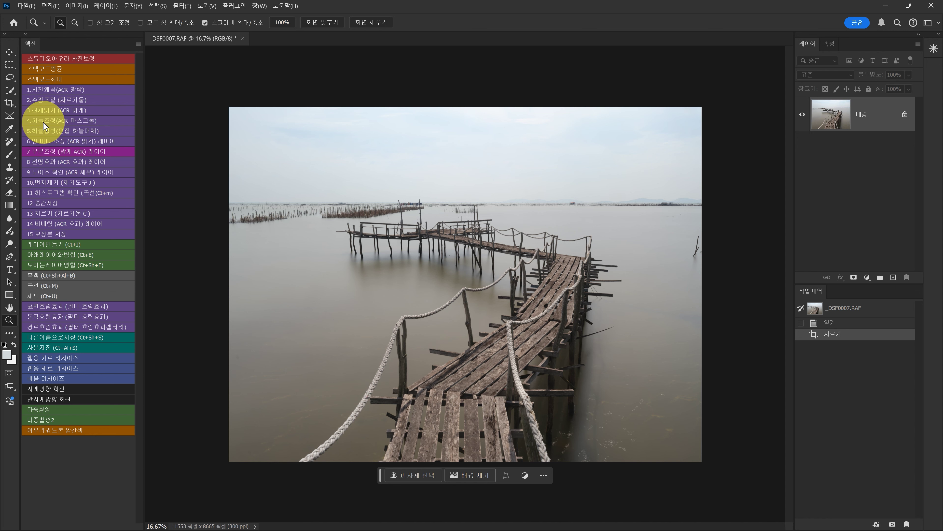
Switch to Bridge to examine the finished black-and-white _DSF0007.jpg as a reference, and return to Photoshop
{"action": "left_click", "coordinate": [559, 526]}
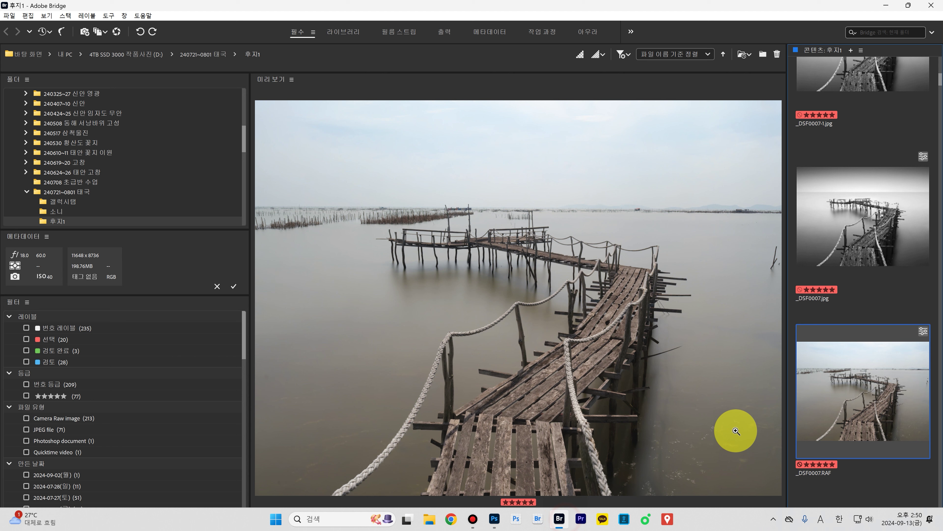
{"action": "left_click", "coordinate": [845, 264]}
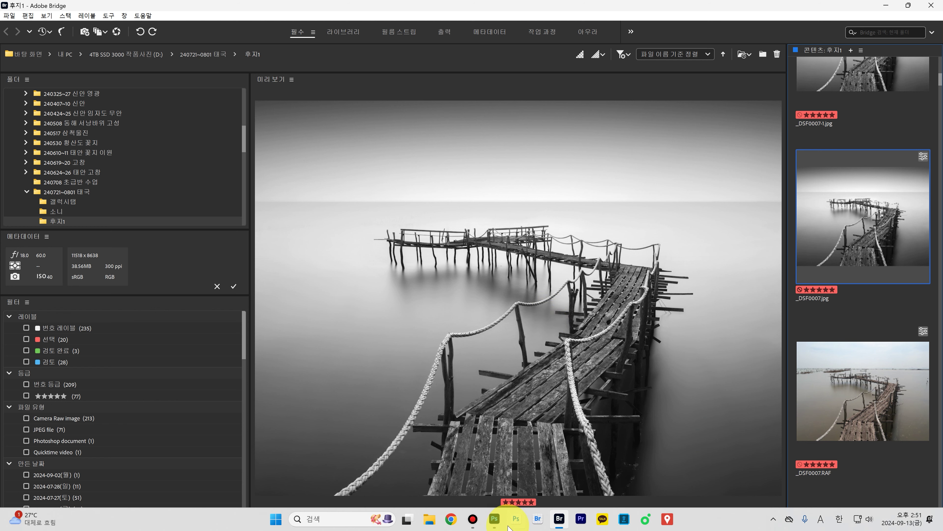
{"action": "left_click", "coordinate": [497, 520]}
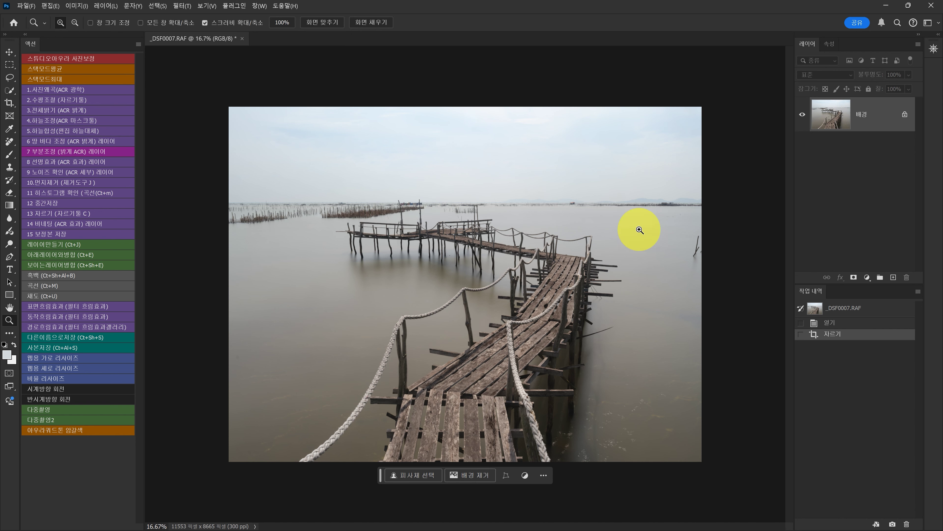
Examine the tall poles standing behind the far end of the pier, close up and within the whole photo
{"action": "left_click", "coordinate": [396, 217]}
{"action": "left_click", "coordinate": [397, 218]}
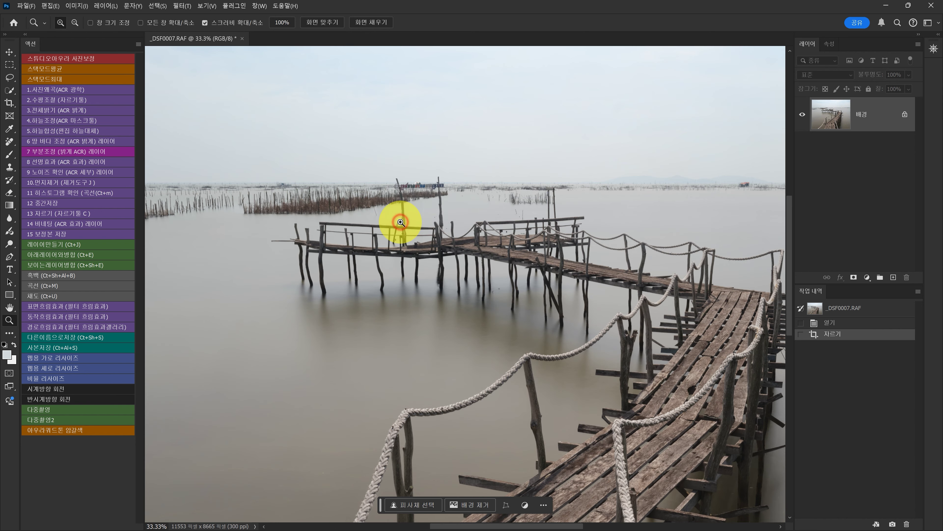
{"action": "left_click", "coordinate": [399, 219]}
{"action": "left_click", "coordinate": [398, 217]}
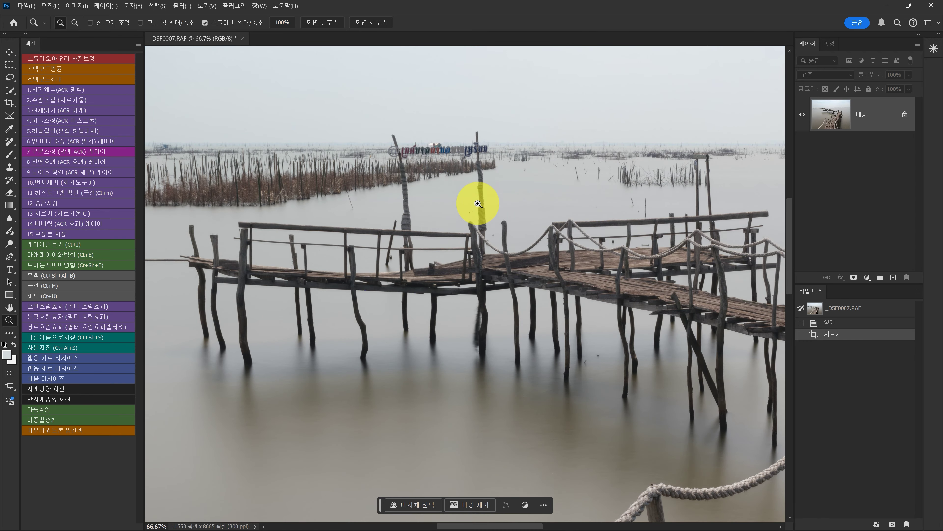
{"action": "left_click", "coordinate": [481, 256], "text": "alt"}
{"action": "left_click", "coordinate": [482, 257], "text": "alt"}
{"action": "left_click", "coordinate": [481, 257], "text": "alt"}
{"action": "left_click", "coordinate": [481, 257], "text": "alt"}
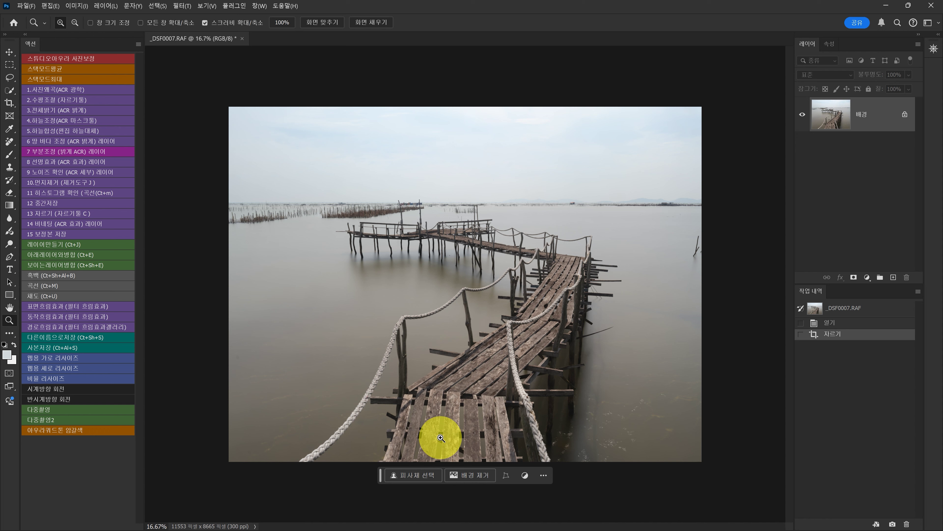
{"action": "left_click", "coordinate": [364, 222]}
{"action": "left_click", "coordinate": [363, 221]}
{"action": "left_click", "coordinate": [363, 220]}
{"action": "left_click", "coordinate": [363, 219]}
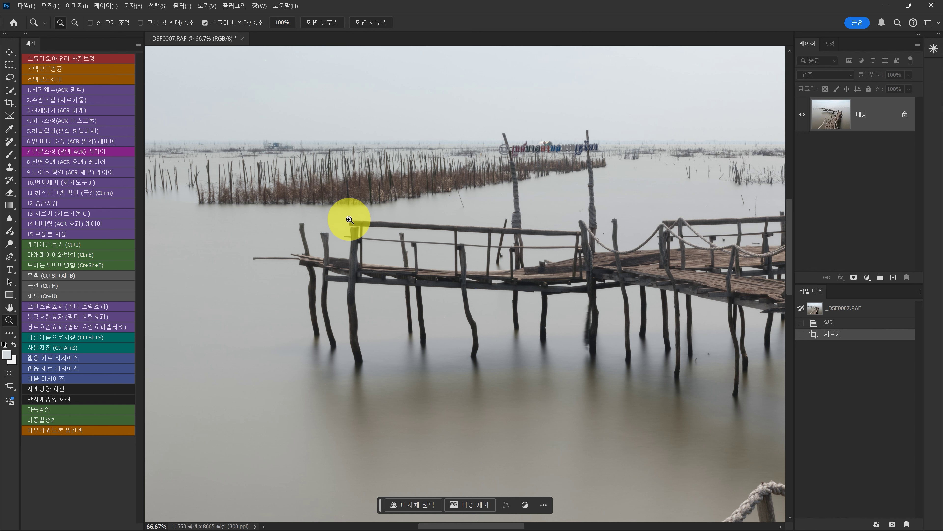
{"action": "left_click", "coordinate": [350, 220], "text": "alt"}
{"action": "left_click", "coordinate": [349, 220], "text": "alt"}
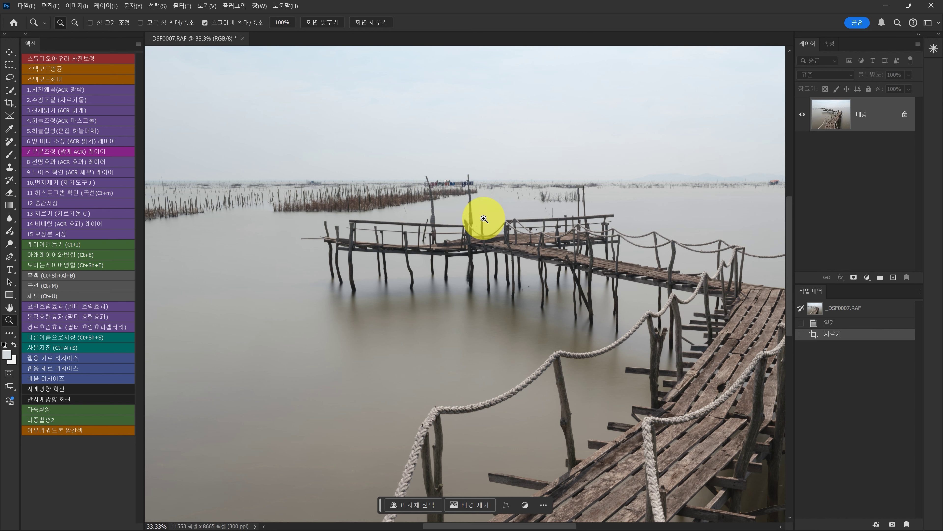
{"action": "left_click", "coordinate": [501, 256], "text": "alt"}
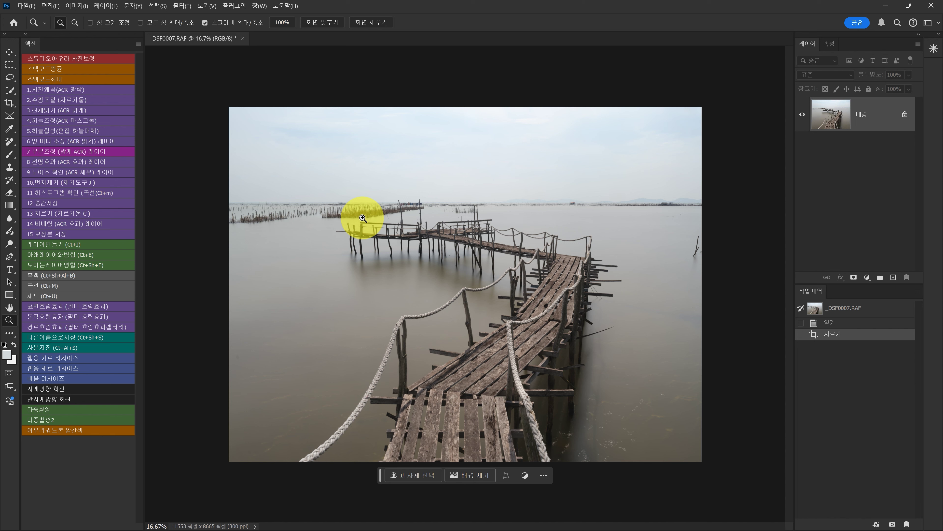
{"action": "left_click", "coordinate": [401, 222]}
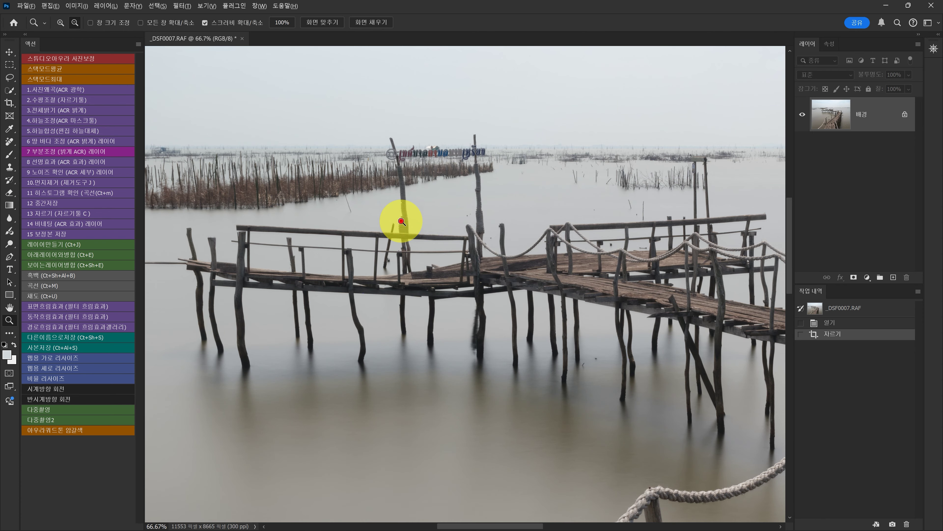
{"action": "left_click", "coordinate": [401, 222], "text": "alt"}
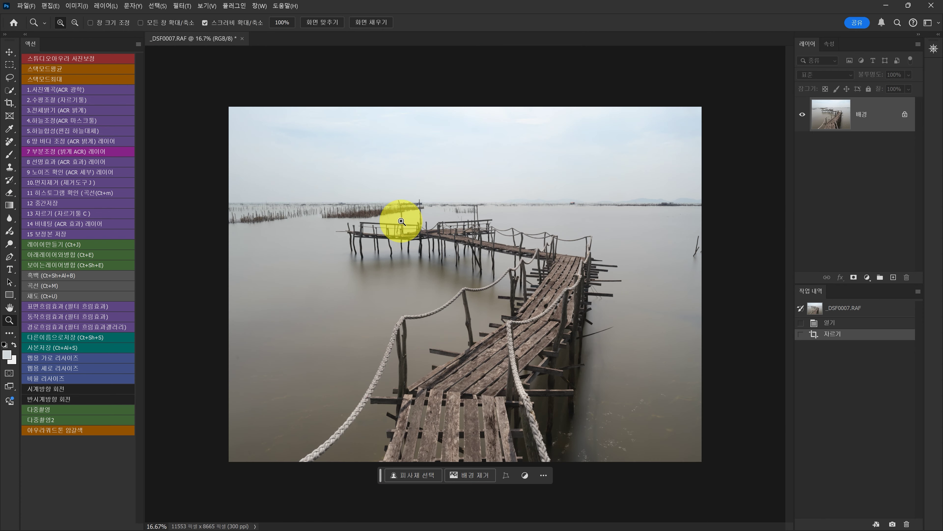
{"action": "left_click", "coordinate": [401, 222]}
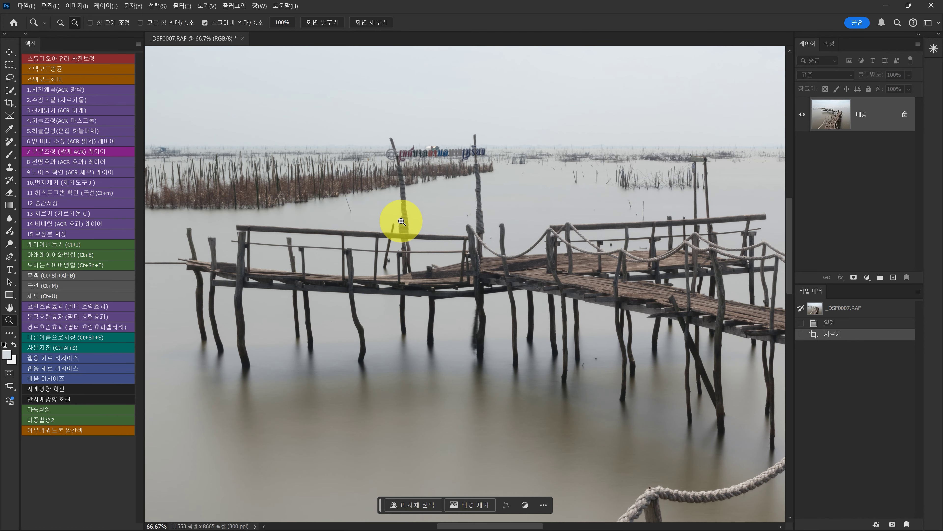
{"action": "left_click", "coordinate": [402, 222], "text": "alt"}
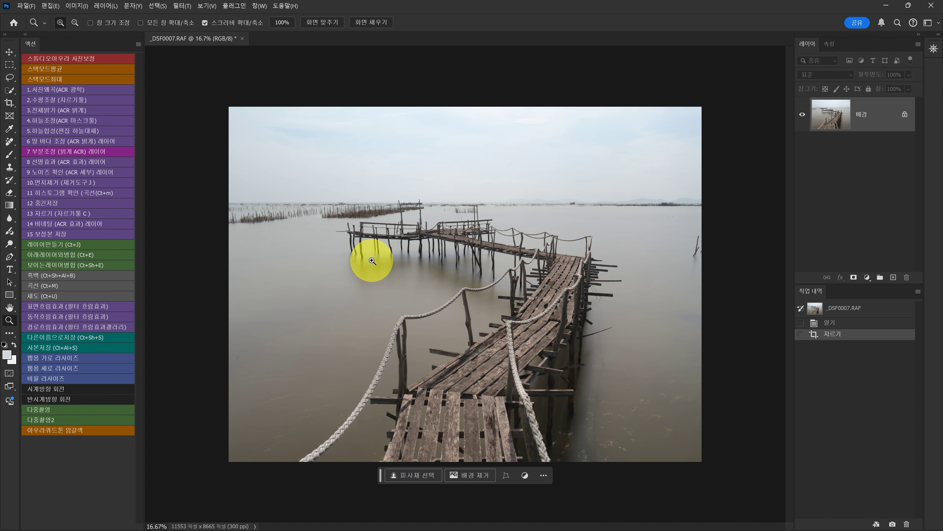
Run the "10.먼지제거 (제거도구 J )" action and reduce the Remove tool brush size to 50
{"action": "left_click_drag", "start_coordinate": [400, 211], "coordinate": [403, 221]}
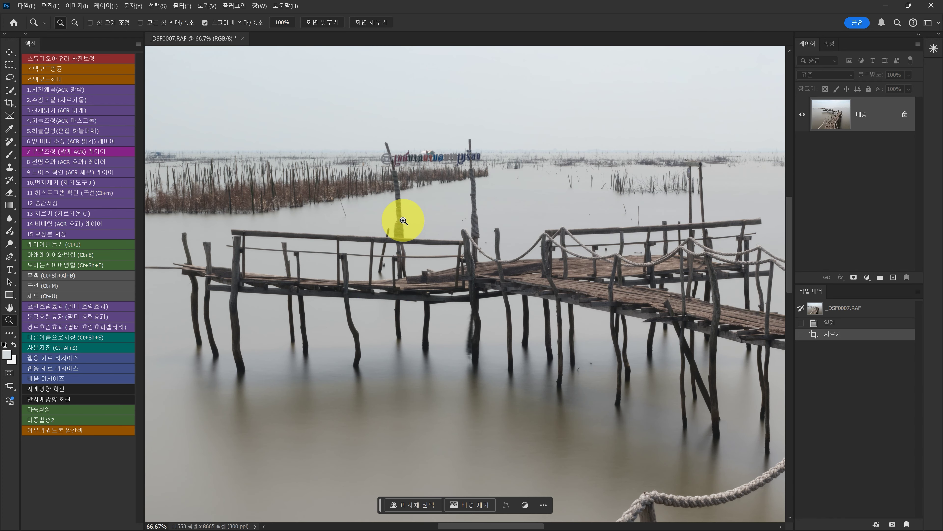
{"action": "left_click", "coordinate": [48, 184]}
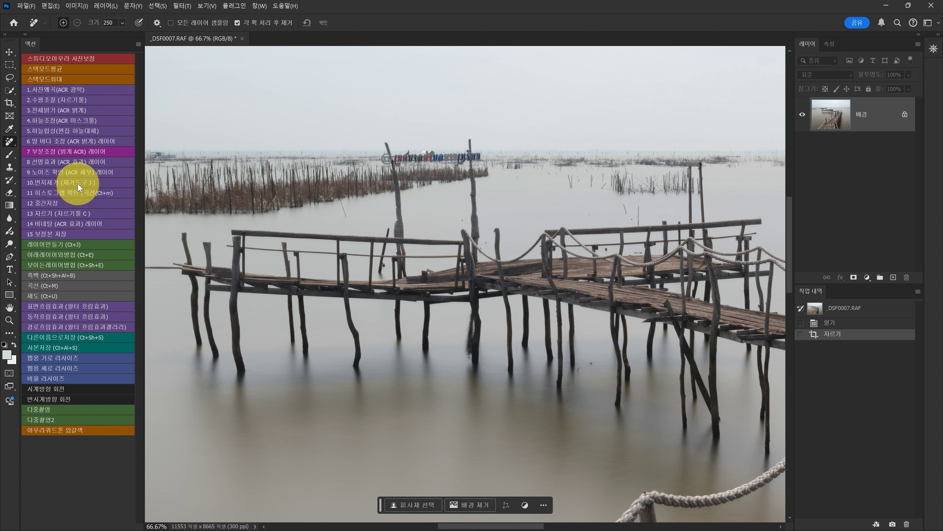
{"action": "key", "text": "bracketleft"}
{"action": "key", "text": "bracketleft"}
{"action": "key", "text": "bracketleft"}
{"action": "key", "text": "bracketleft"}
{"action": "key", "text": "bracketleft"}
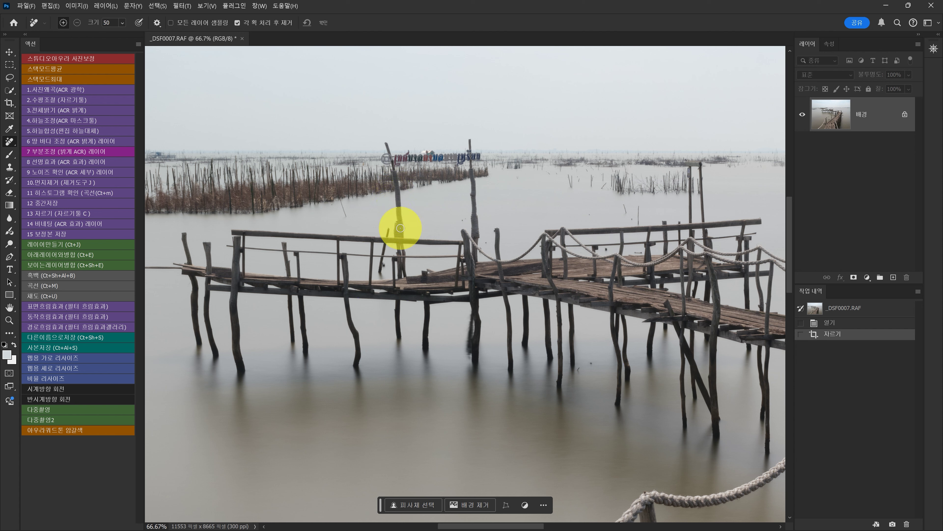
Enlarge the Remove tool brush to 700 and shrink it back to 80
{"action": "key", "text": "bracketright"}
{"action": "key", "text": "bracketright"}
{"action": "key", "text": "bracketright"}
{"action": "key", "text": "bracketright"}
{"action": "key", "text": "bracketright"}
{"action": "key", "text": "bracketright"}
{"action": "key", "text": "bracketright"}
{"action": "key", "text": "bracketright"}
{"action": "key", "text": "bracketright"}
{"action": "key", "text": "bracketright"}
{"action": "key", "text": "bracketright"}
{"action": "key", "text": "bracketright"}
{"action": "key", "text": "bracketright"}
{"action": "key", "text": "bracketright"}
{"action": "key", "text": "bracketright"}
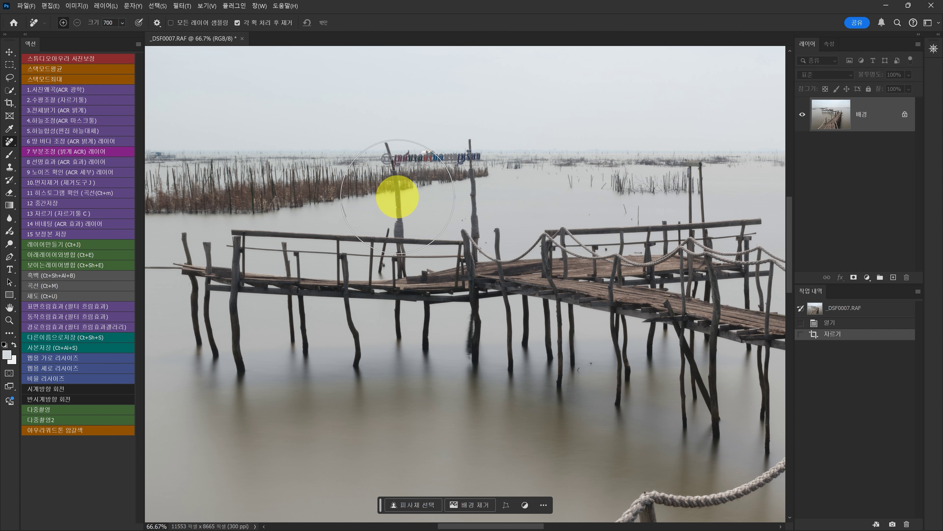
{"action": "key", "text": "bracketleft"}
{"action": "key", "text": "bracketleft"}
{"action": "key", "text": "bracketleft"}
{"action": "key", "text": "bracketleft"}
{"action": "key", "text": "bracketleft"}
{"action": "key", "text": "bracketleft"}
{"action": "key", "text": "bracketleft"}
{"action": "key", "text": "bracketleft"}
{"action": "key", "text": "bracketleft"}
{"action": "key", "text": "bracketleft"}
{"action": "key", "text": "bracketleft"}
{"action": "key", "text": "bracketleft"}
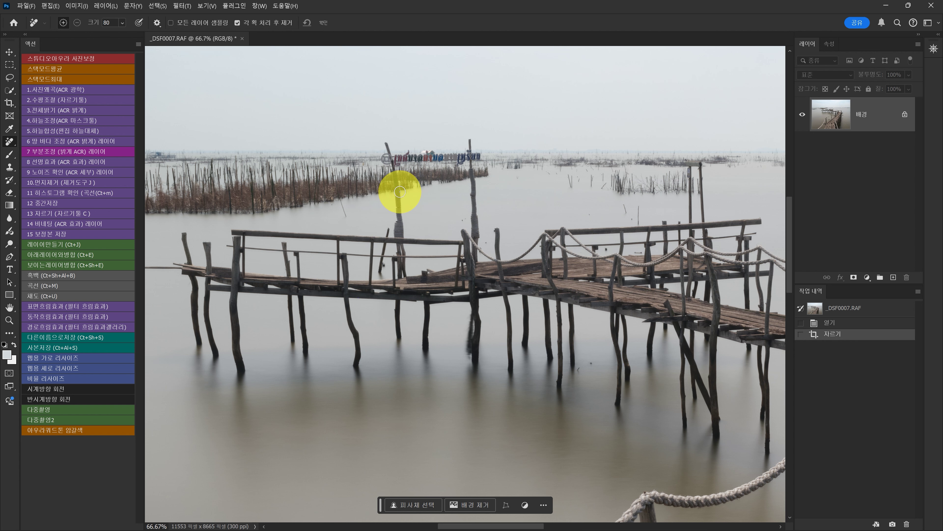
Reduce the brush size to 30 and remove the small stick and speck in the water in front of the reeds
{"action": "key", "text": "bracketleft"}
{"action": "key", "text": "bracketleft"}
{"action": "key", "text": "bracketleft"}
{"action": "key", "text": "bracketleft"}
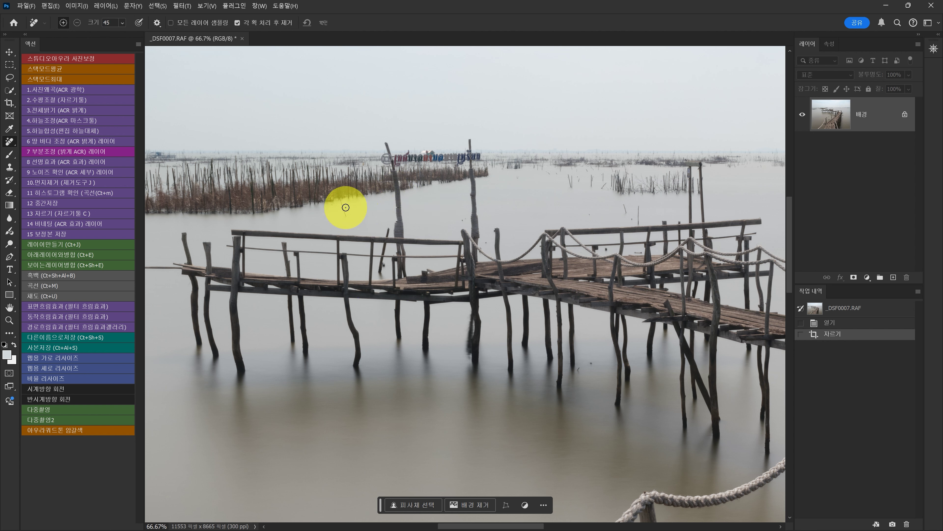
{"action": "key", "text": "bracketleft"}
{"action": "key", "text": "bracketleft"}
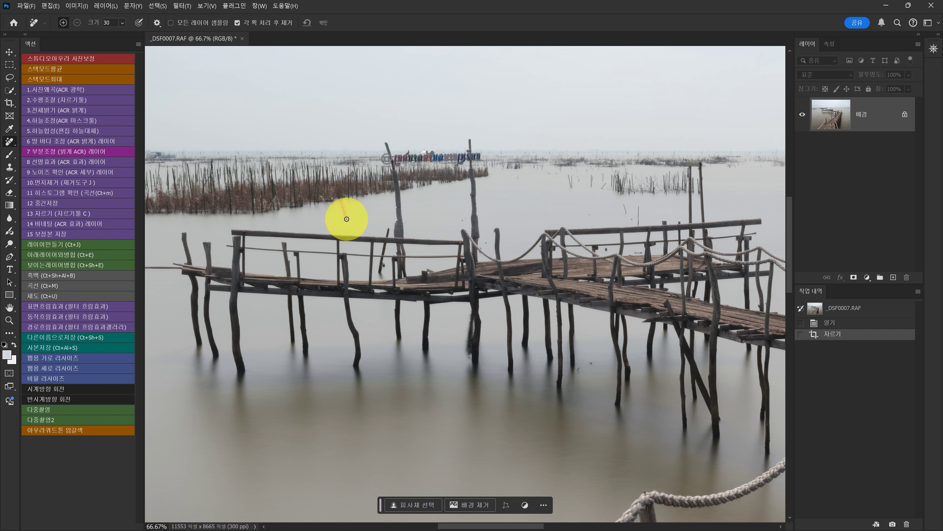
{"action": "left_click_drag", "start_coordinate": [346, 219], "coordinate": [347, 220]}
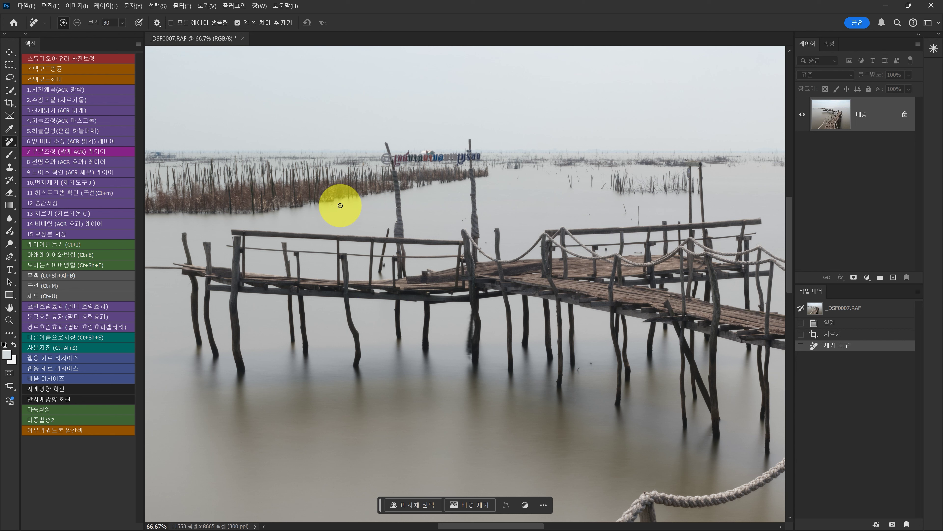
{"action": "left_click", "coordinate": [333, 205]}
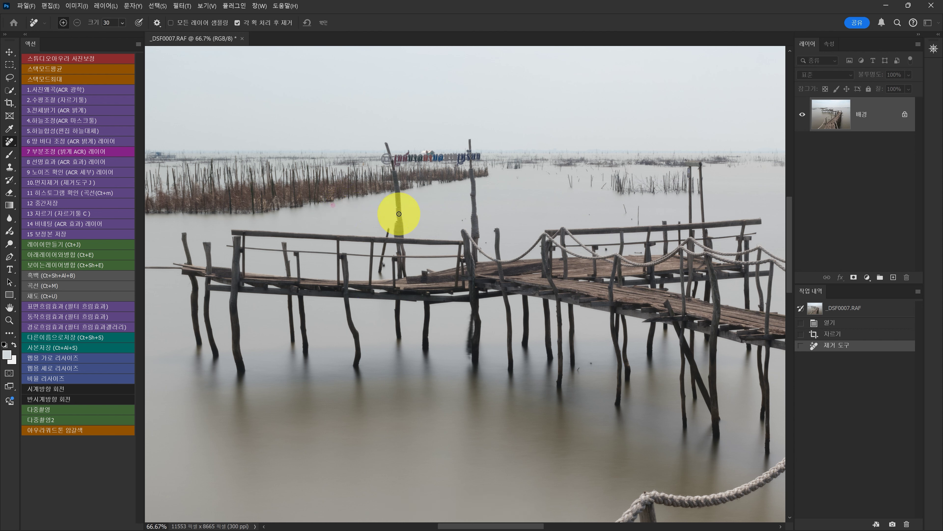
Set the brush size to 60 and remove the two tall poles where they cross the open water above the pier's far railing
{"action": "key", "text": "bracketright"}
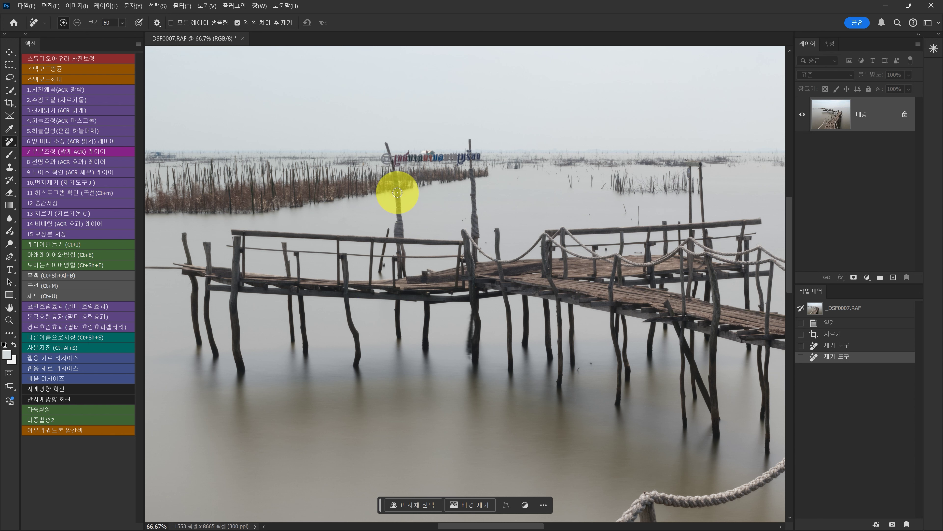
{"action": "mouse_move", "coordinate": [398, 193]}
{"action": "left_mouse_down"}
{"action": "mouse_move", "coordinate": [402, 235]}
{"action": "mouse_move", "coordinate": [396, 204]}
{"action": "left_mouse_up"}
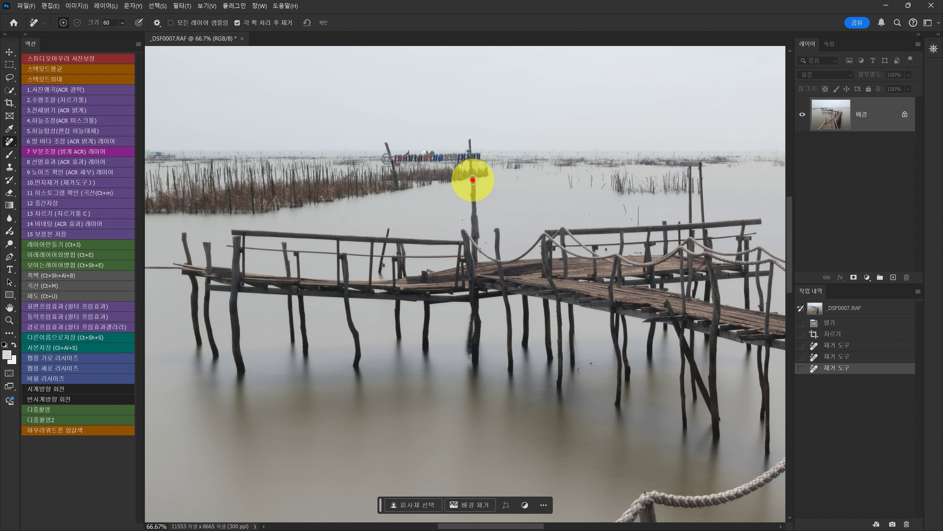
{"action": "mouse_move", "coordinate": [472, 180]}
{"action": "left_mouse_down"}
{"action": "mouse_move", "coordinate": [479, 241]}
{"action": "mouse_move", "coordinate": [468, 186]}
{"action": "left_mouse_up"}
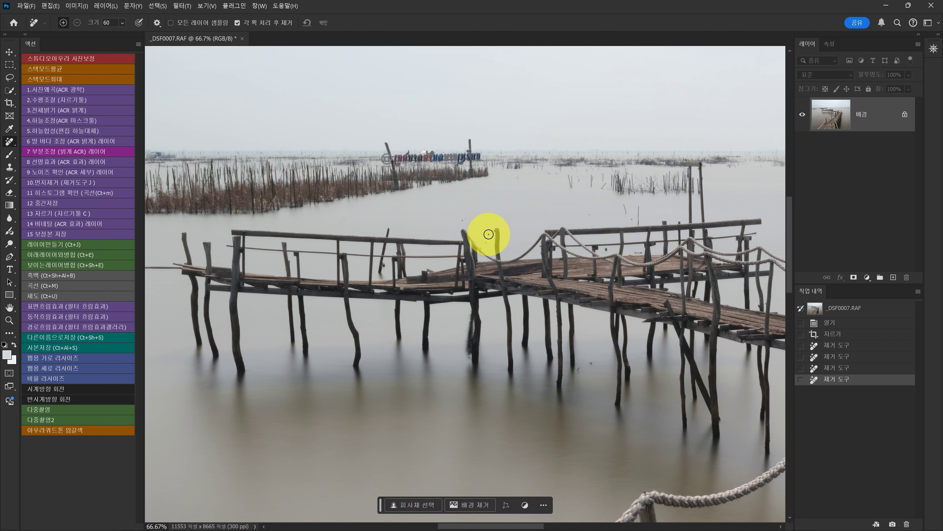
Remove the leftover specks beside the railing post and the slanted stick tip sticking up above the far railing
{"action": "left_click", "coordinate": [484, 241]}
{"action": "left_click", "coordinate": [461, 219]}
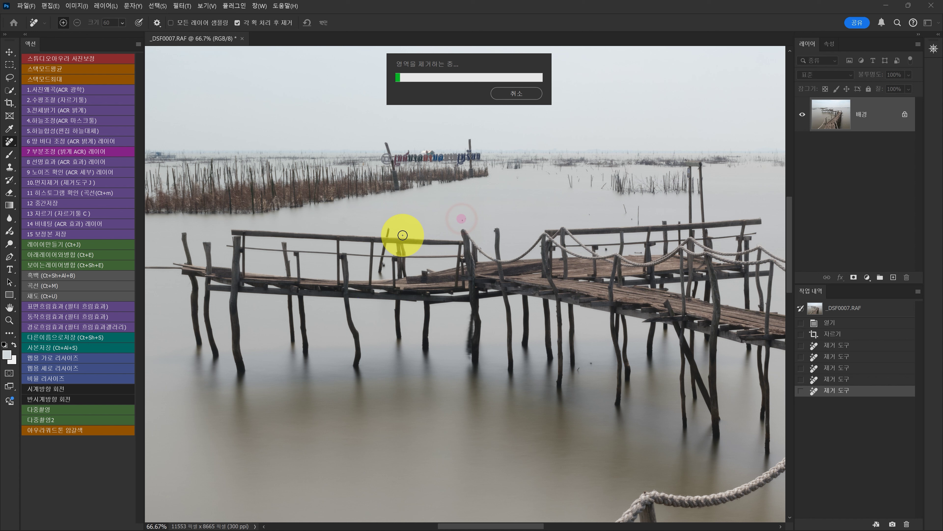
{"action": "left_click_drag", "start_coordinate": [386, 238], "coordinate": [388, 228]}
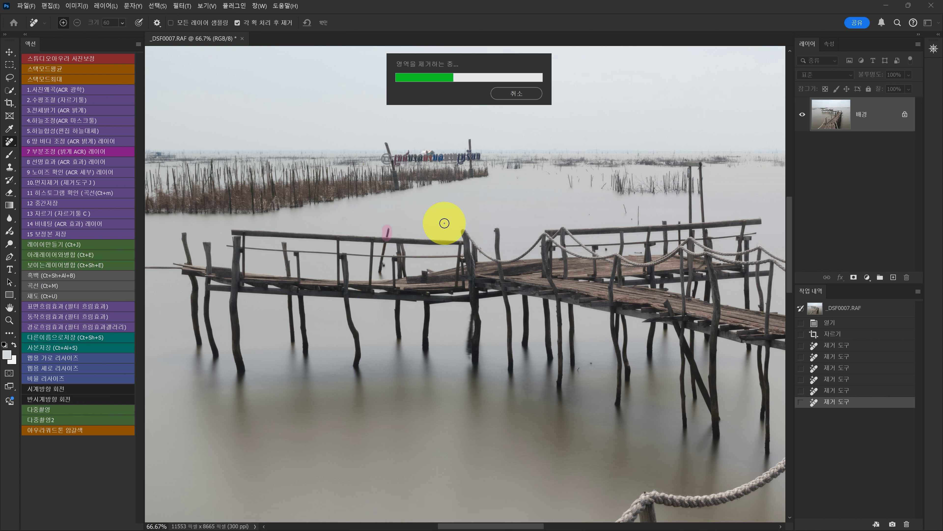
Reactivate the Remove tool with the "10.먼지제거 (제거도구 J )" action for the pair of poles at the middle pier section
{"action": "key", "text": "h"}
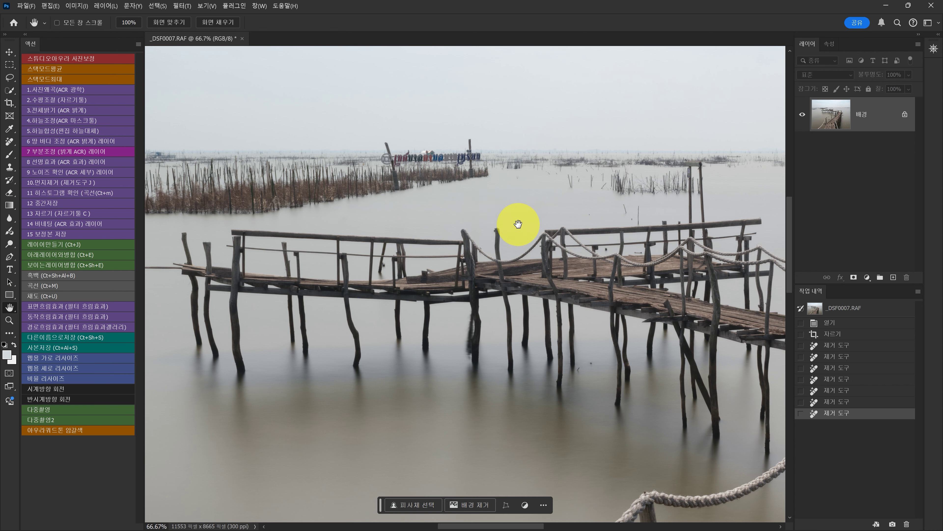
{"action": "left_click_drag", "start_coordinate": [515, 223], "coordinate": [405, 252]}
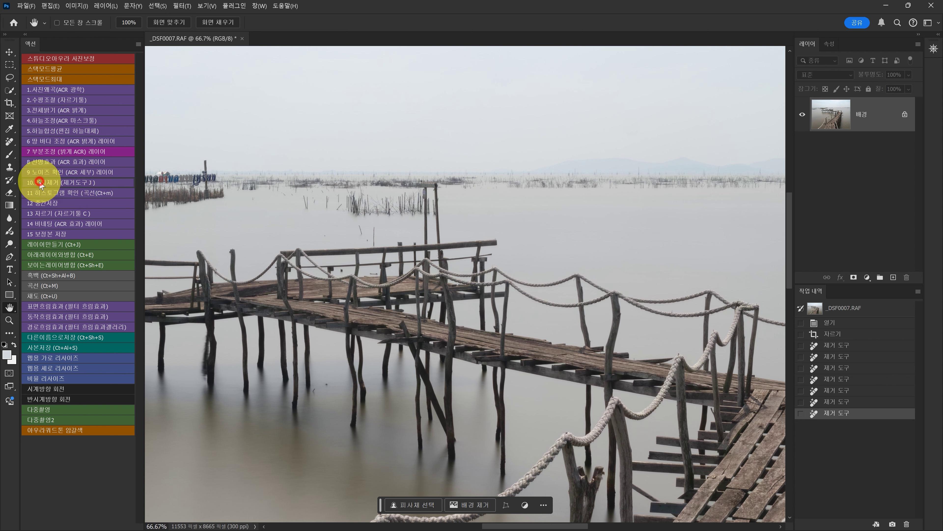
{"action": "left_click", "coordinate": [83, 183]}
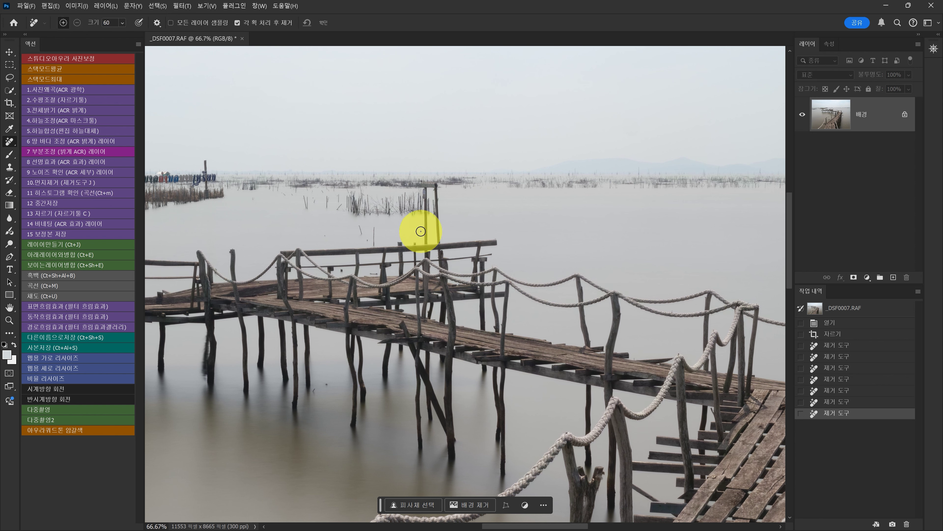
Try to remove both poles above the middle railing in one stroke with a size 150 brush, and undo it
{"action": "key", "text": "bracketleft"}
{"action": "key", "text": "bracketleft"}
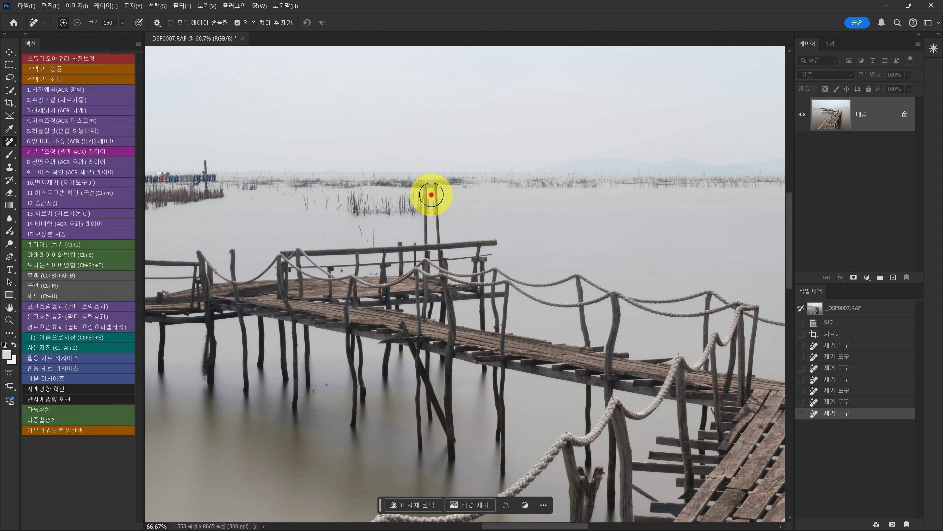
{"action": "left_click_drag", "start_coordinate": [432, 194], "coordinate": [431, 246]}
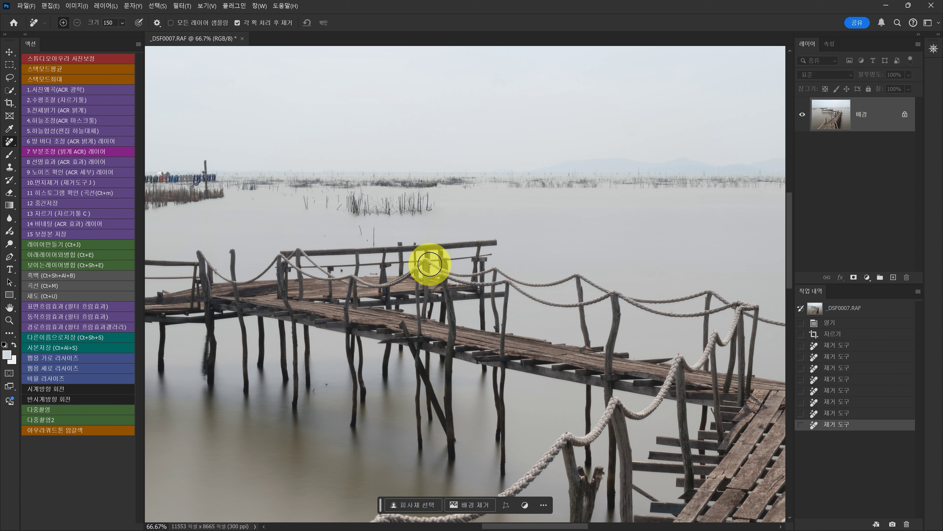
{"action": "key", "text": "ctrl+z"}
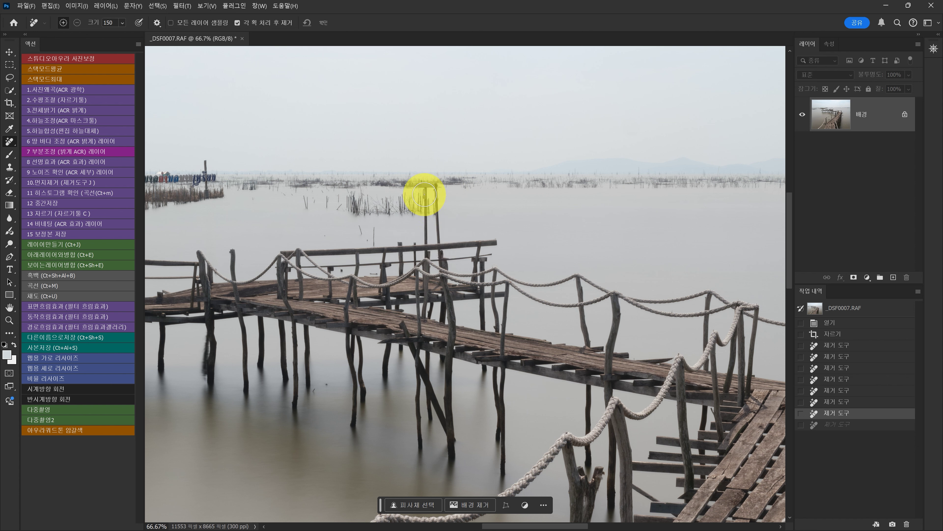
Remove the two poles above the middle railing one at a time with a brush of about size 40, and clean up the stubs along the rail
{"action": "key", "text": "bracketleft"}
{"action": "key", "text": "bracketleft"}
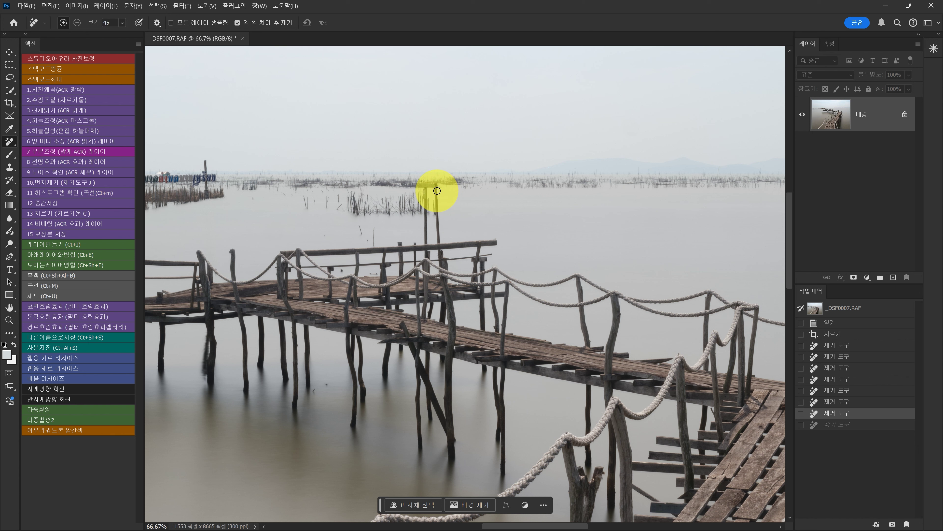
{"action": "left_click_drag", "start_coordinate": [437, 195], "coordinate": [439, 243]}
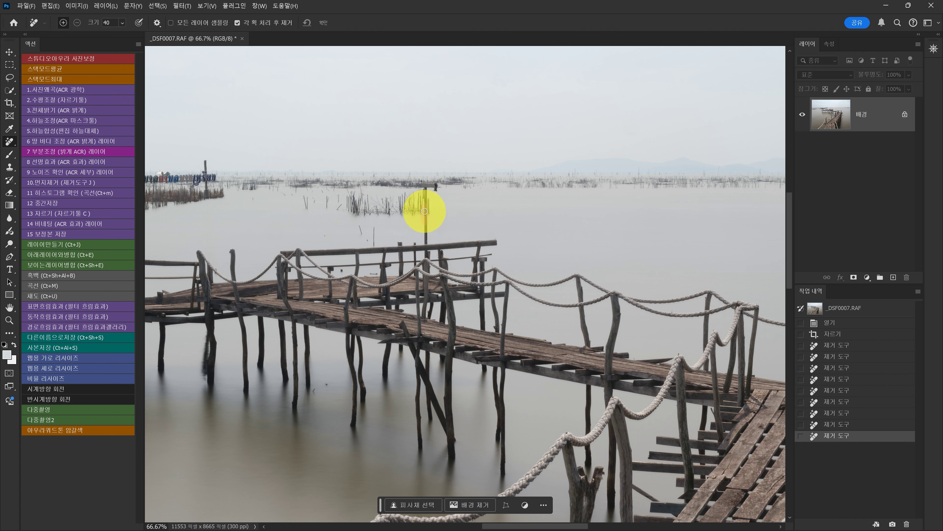
{"action": "left_click_drag", "start_coordinate": [424, 207], "coordinate": [426, 242]}
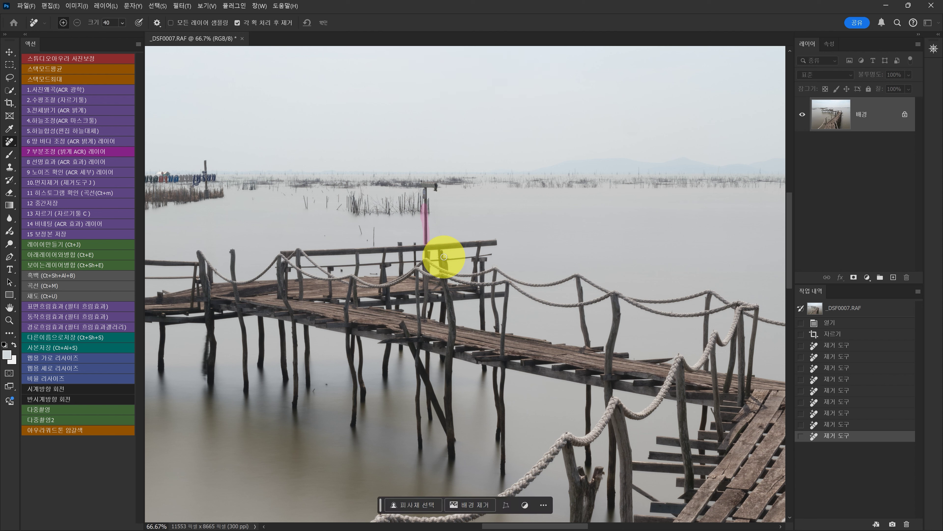
{"action": "left_click", "coordinate": [426, 243]}
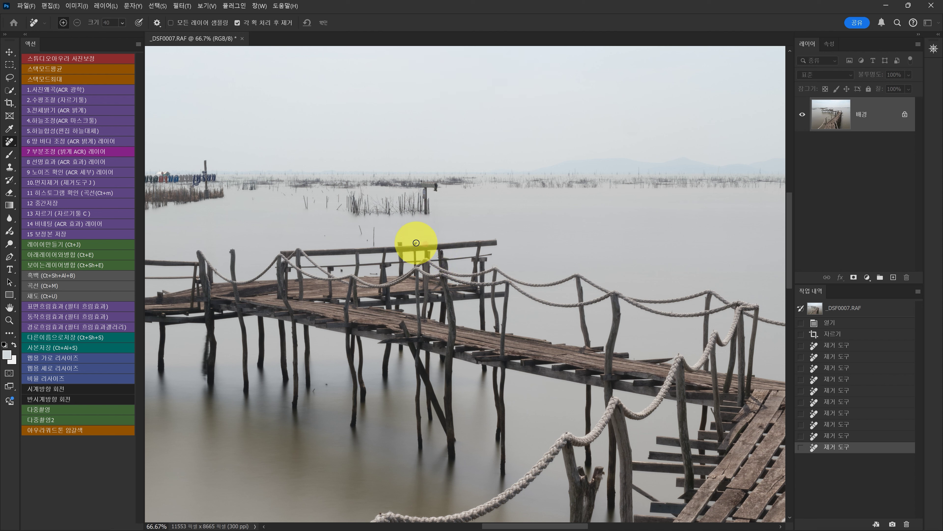
{"action": "left_click", "coordinate": [415, 244]}
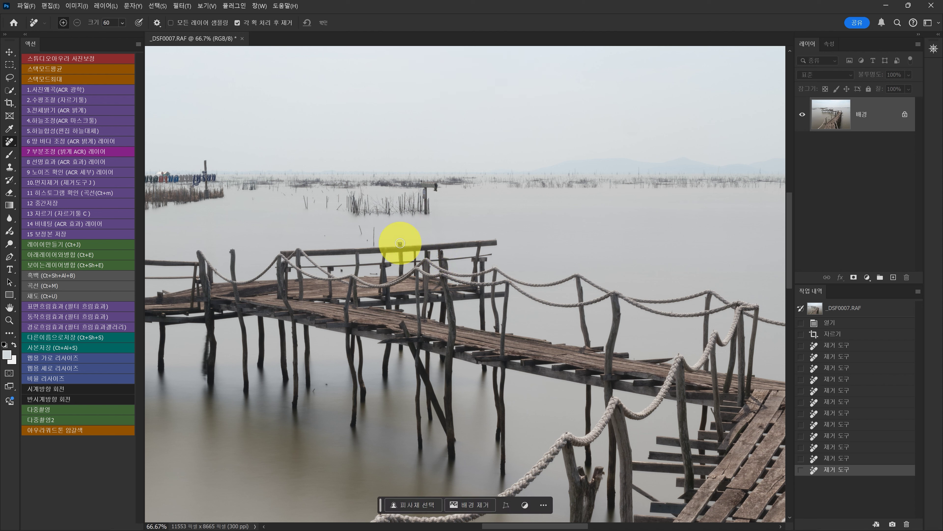
Remove the stub on the middle railing and the two thin sticks standing in the water behind it, with a brush of about size 40
{"action": "left_click", "coordinate": [400, 244]}
{"action": "key", "text": "bracketright"}
{"action": "key", "text": "bracketright"}
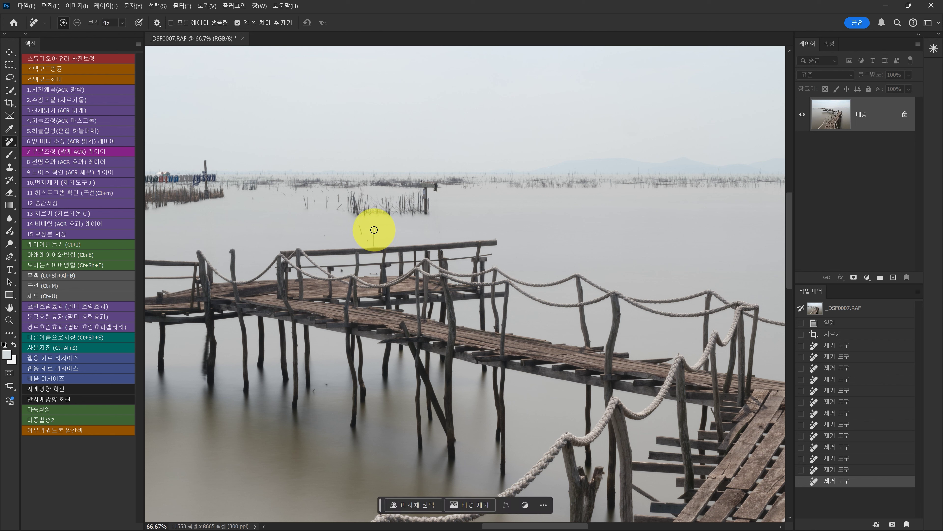
{"action": "key", "text": "bracketleft"}
{"action": "left_click_drag", "start_coordinate": [374, 227], "coordinate": [374, 240]}
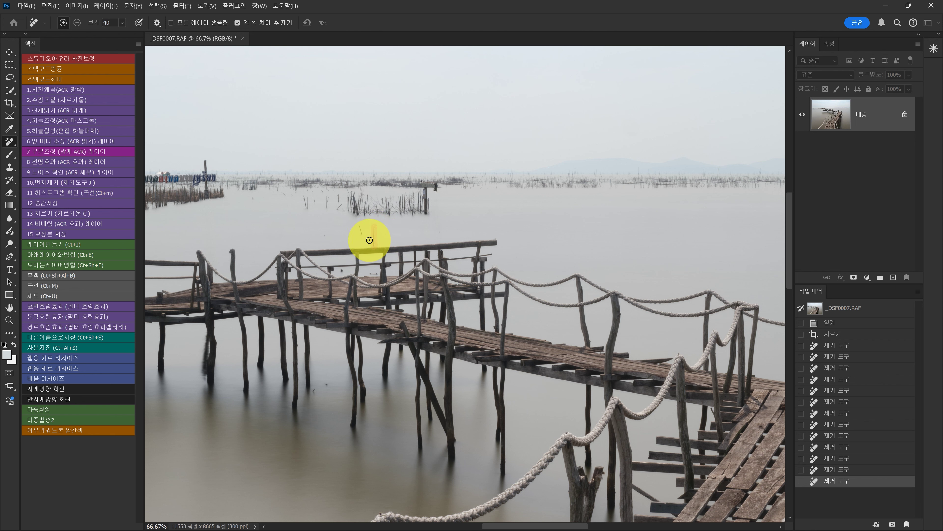
{"action": "left_click", "coordinate": [367, 240]}
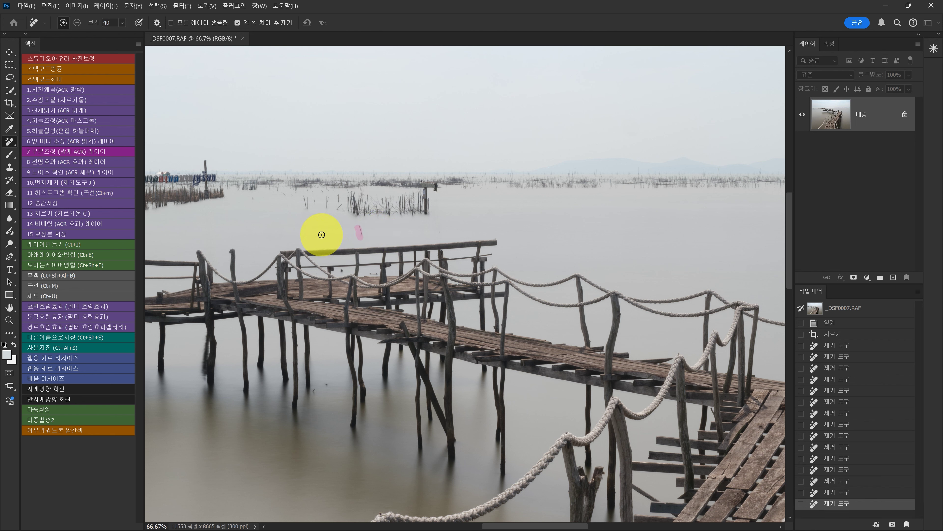
{"action": "left_click", "coordinate": [351, 229]}
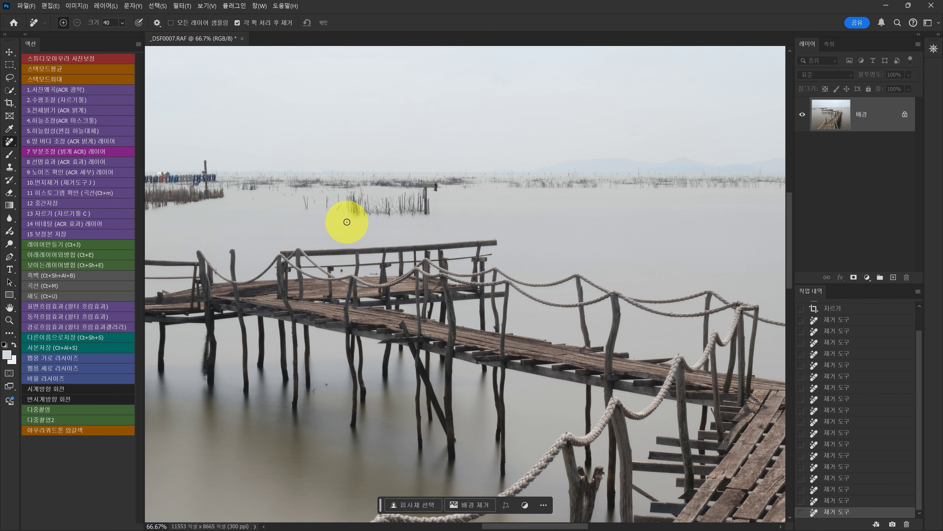
Remove the dark debris just below the distant structure on the horizon with the Remove tool at size 40
{"action": "key", "text": "z"}
{"action": "left_click", "coordinate": [345, 219], "text": "alt"}
{"action": "left_click", "coordinate": [344, 219], "text": "alt"}
{"action": "left_click", "coordinate": [345, 223], "text": "alt"}
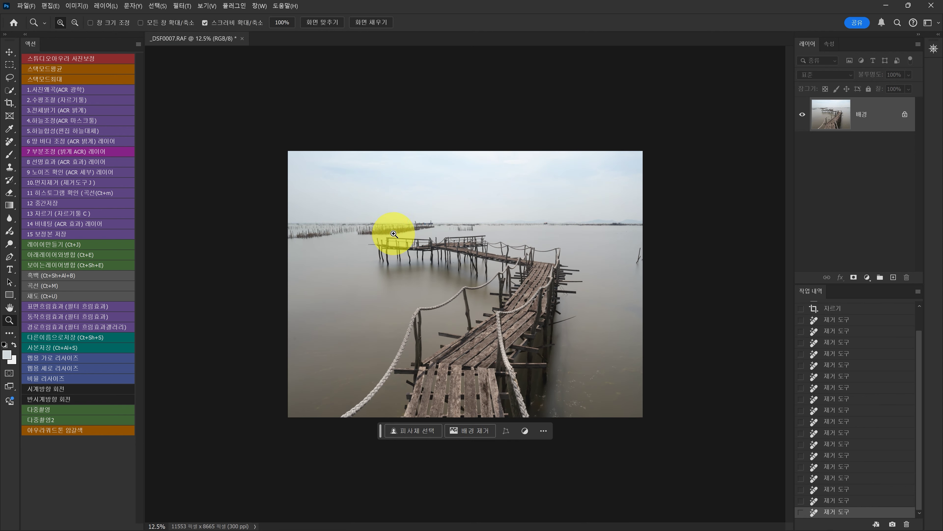
{"action": "left_click", "coordinate": [409, 238]}
{"action": "left_click", "coordinate": [358, 216]}
{"action": "left_click", "coordinate": [373, 225]}
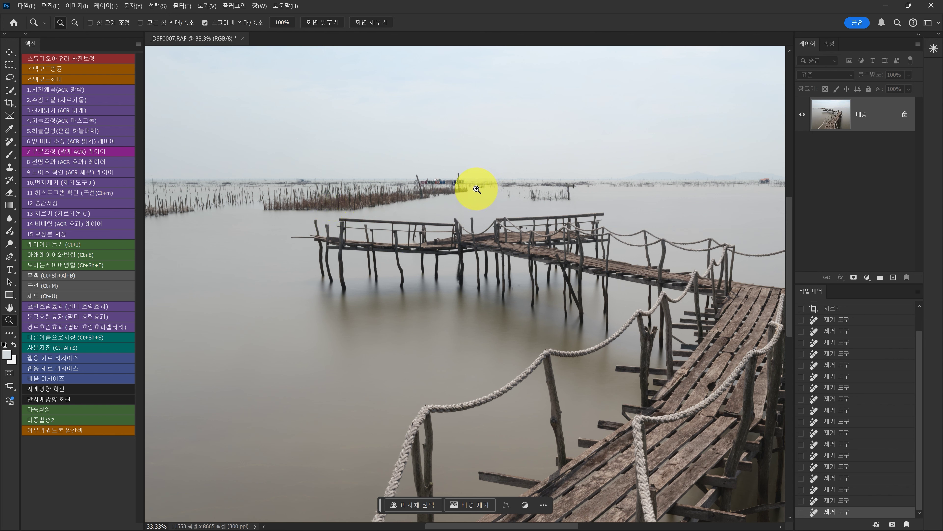
{"action": "key", "text": "j"}
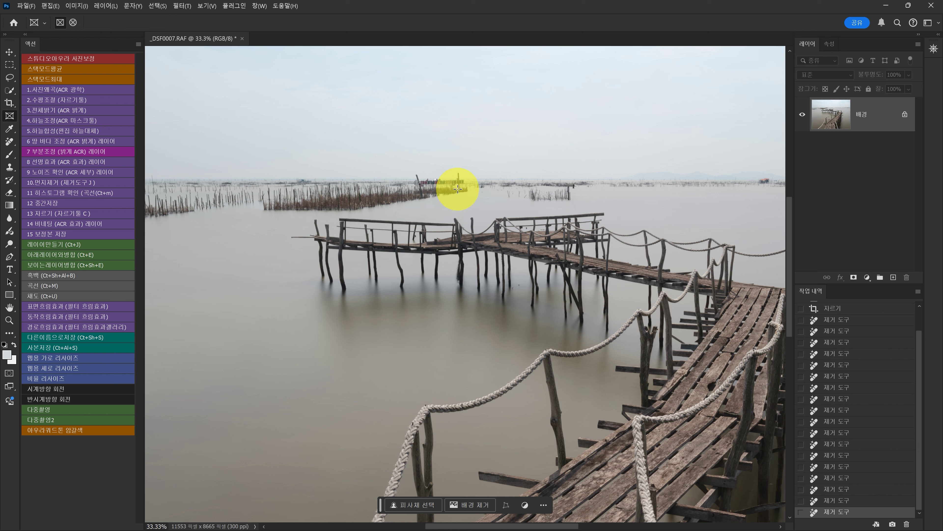
{"action": "left_click_drag", "start_coordinate": [461, 189], "coordinate": [428, 190]}
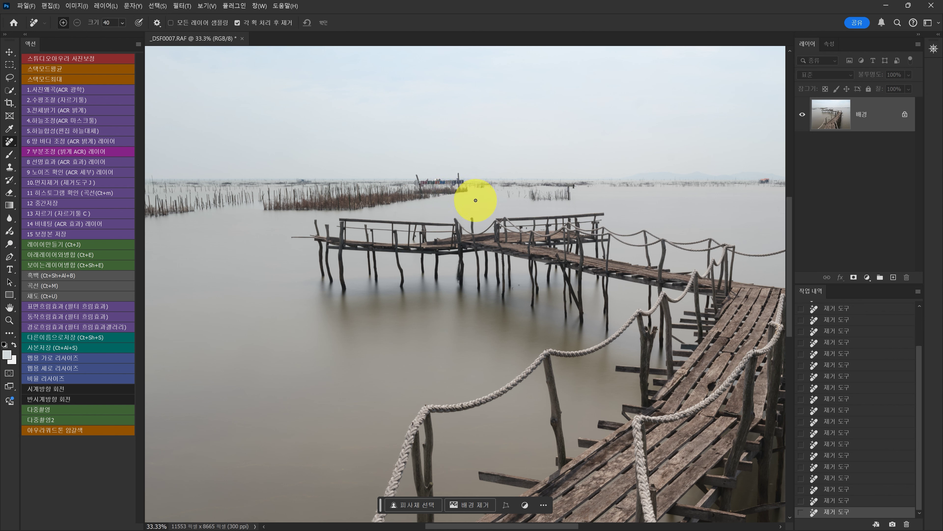
Duplicate the background layer, hide the copy, and select the 배경 layer for editing
{"action": "key", "text": "z"}
{"action": "left_click", "coordinate": [461, 196], "text": "alt"}
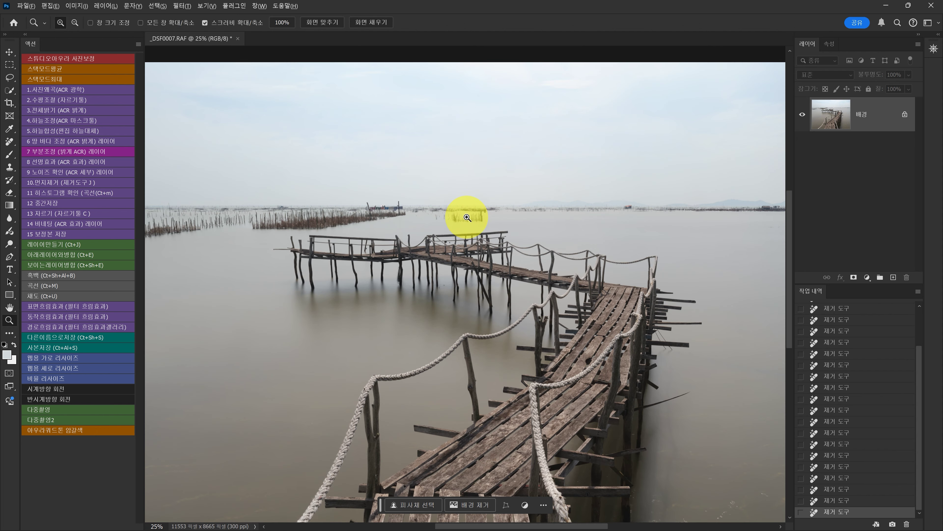
{"action": "left_click", "coordinate": [466, 217], "text": "alt"}
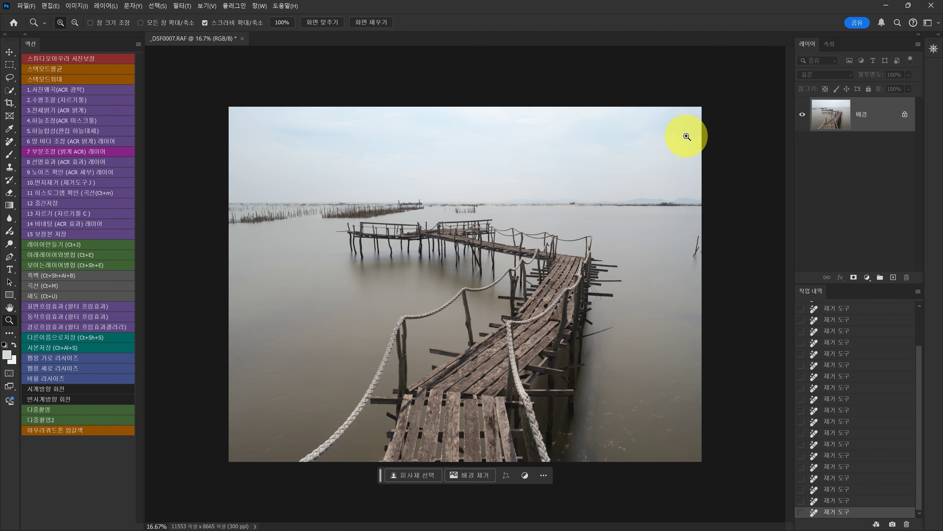
{"action": "key", "text": "ctrl+j"}
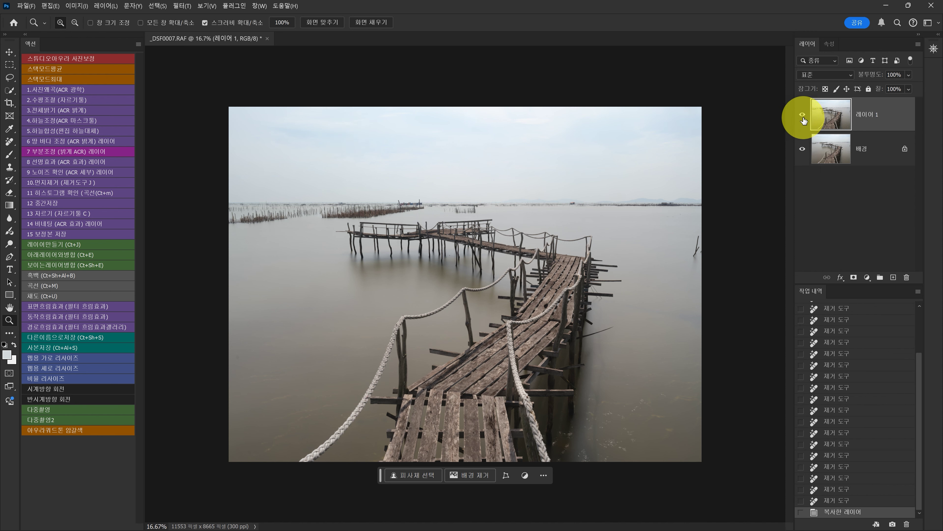
{"action": "left_click", "coordinate": [837, 117]}
{"action": "left_click", "coordinate": [802, 114]}
{"action": "left_click", "coordinate": [822, 150]}
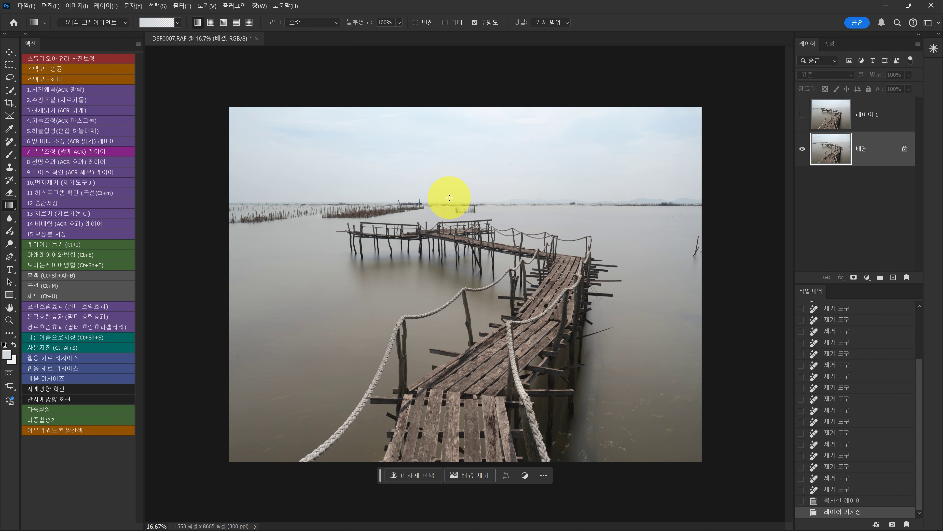
Activate the Gradient tool for covering the distant reeds
{"action": "left_click", "coordinate": [10, 205]}
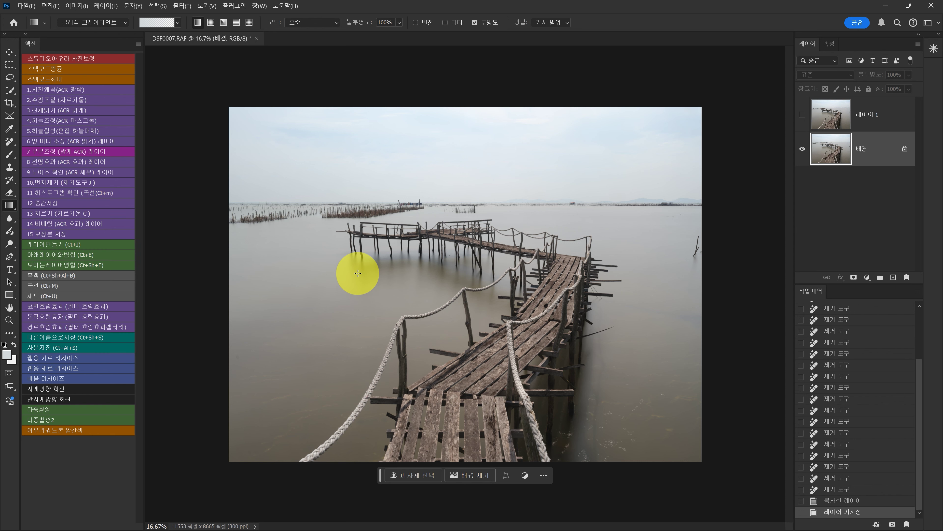
{"action": "left_click", "coordinate": [10, 52]}
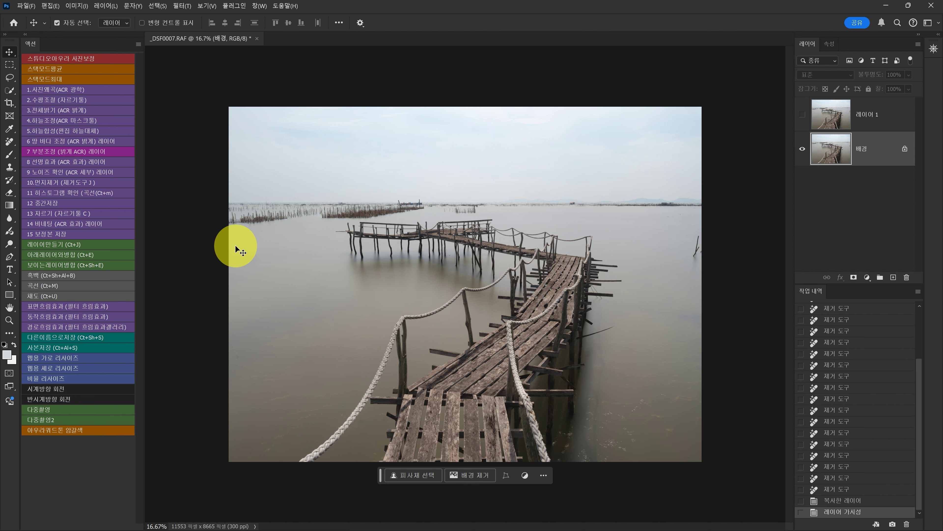
{"action": "key", "text": "g"}
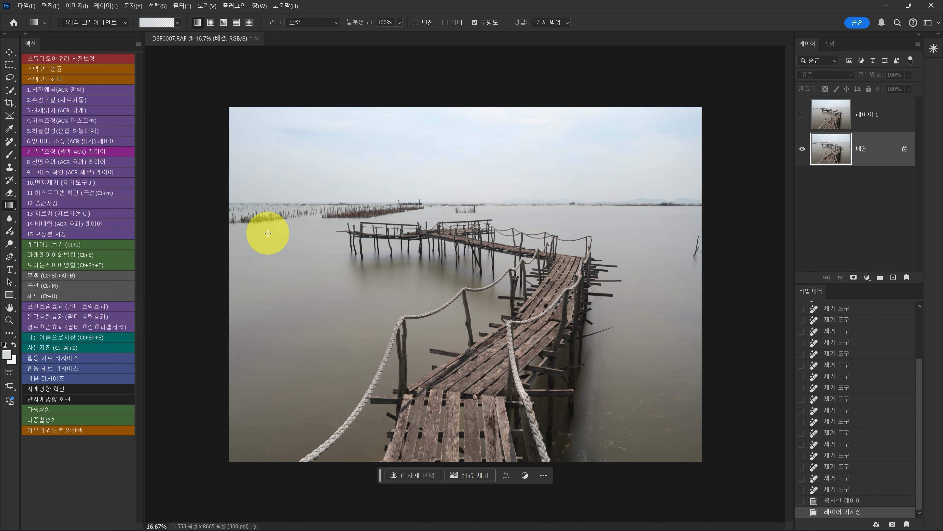
Try the 그레이디언트 mode and its 기본 사항 presets, and return to 클래식 그레이디언트
{"action": "left_click", "coordinate": [123, 22]}
{"action": "left_click", "coordinate": [117, 32]}
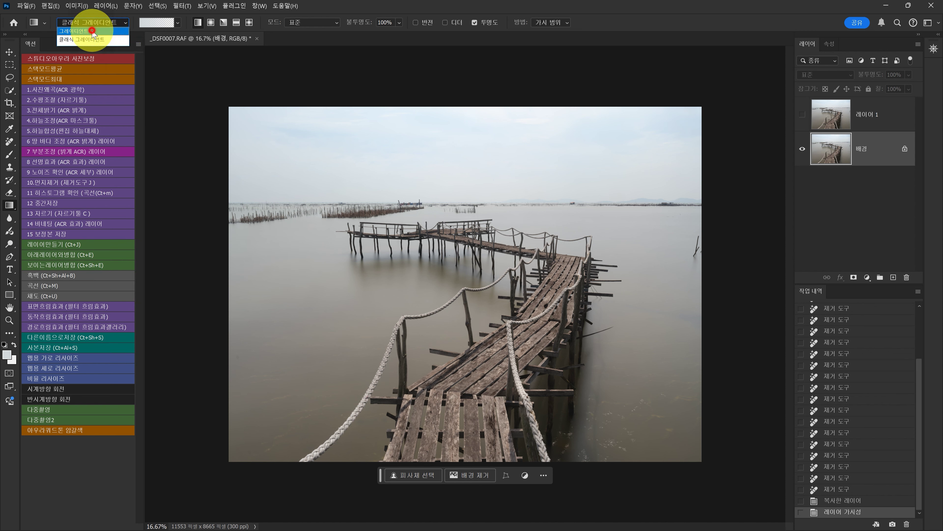
{"action": "left_click", "coordinate": [177, 23]}
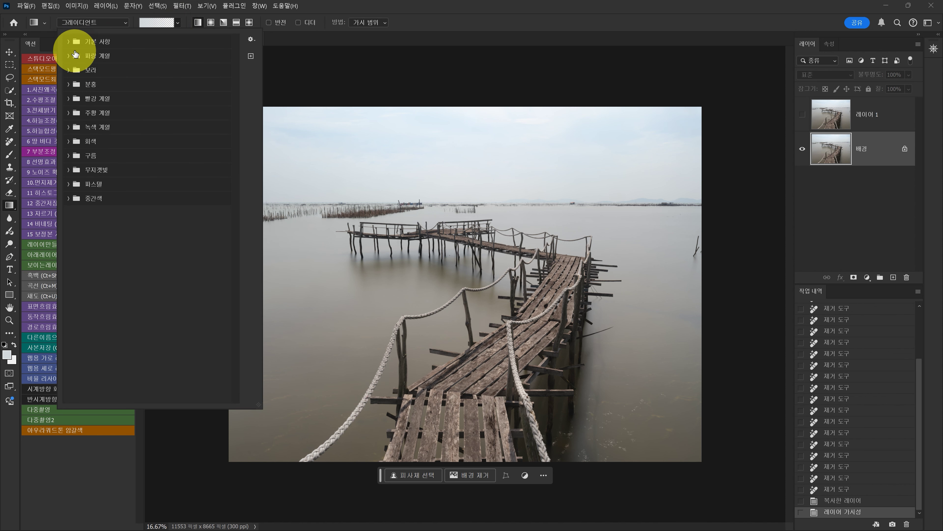
{"action": "left_click", "coordinate": [70, 41]}
{"action": "left_click", "coordinate": [325, 164]}
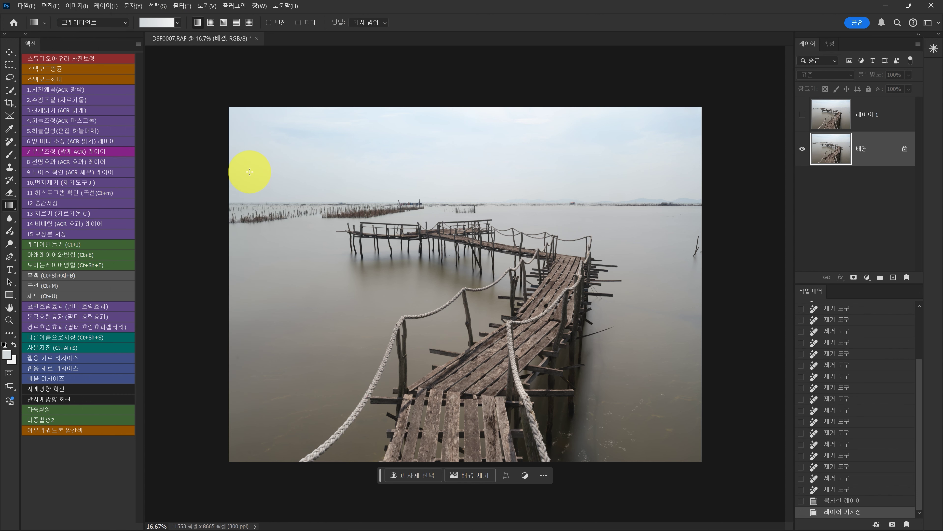
{"action": "left_click", "coordinate": [125, 23]}
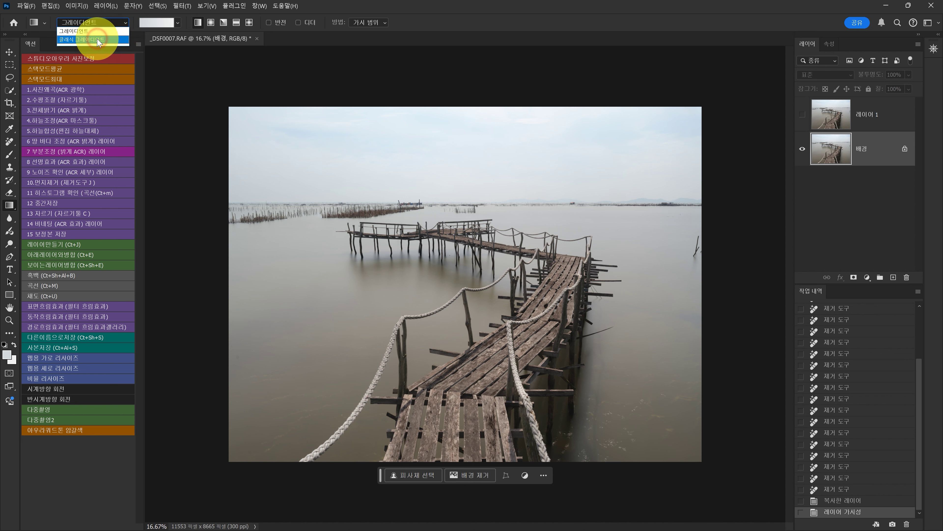
{"action": "left_click", "coordinate": [98, 41]}
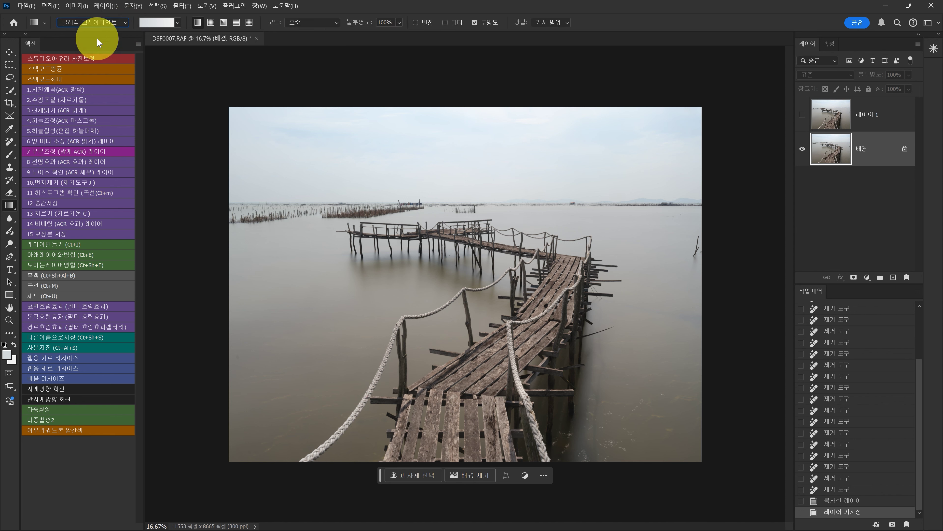
Choose the second gradient preset in the 기본 사항 group for the classic gradient
{"action": "left_click", "coordinate": [179, 24]}
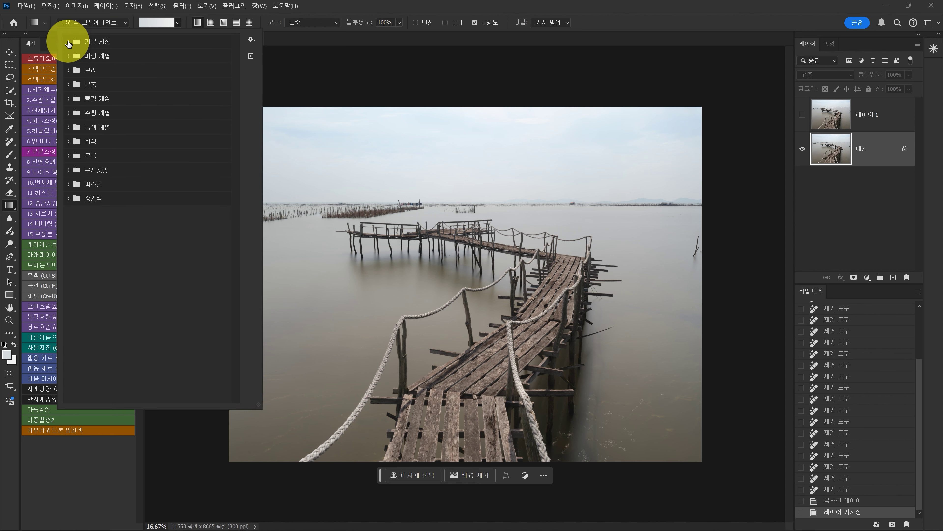
{"action": "left_click", "coordinate": [69, 42]}
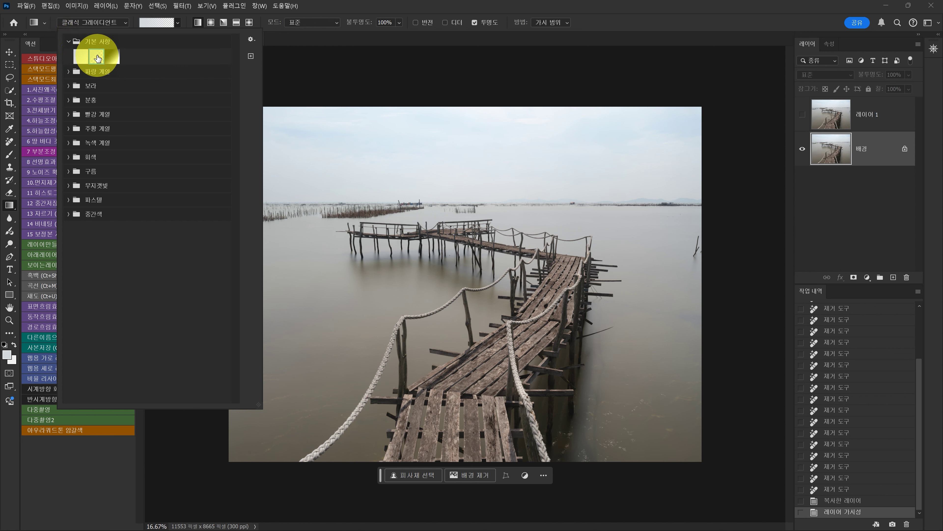
{"action": "double_click", "coordinate": [97, 58]}
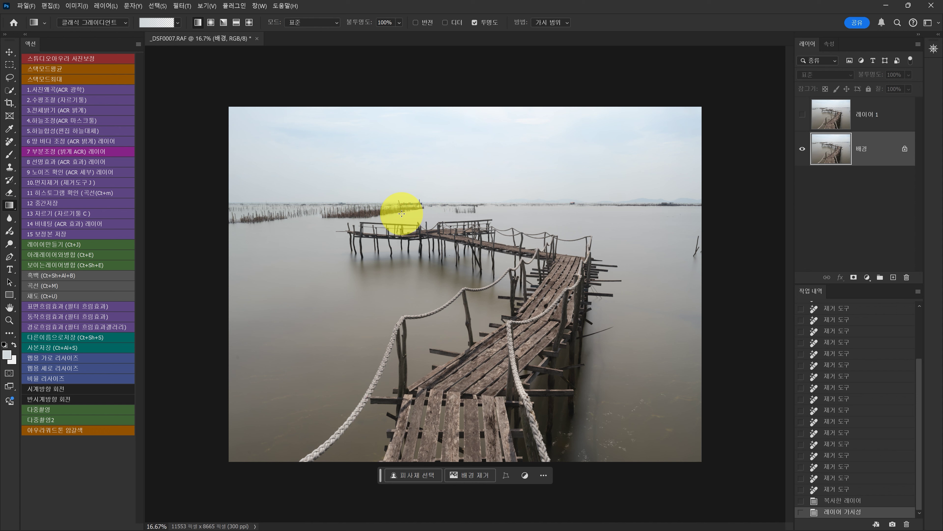
Sample the grey water colour between the distant reeds and the pier railing as the foreground colour
{"action": "key", "text": "z"}
{"action": "left_click", "coordinate": [364, 214]}
{"action": "left_click", "coordinate": [367, 217]}
{"action": "left_click", "coordinate": [369, 219]}
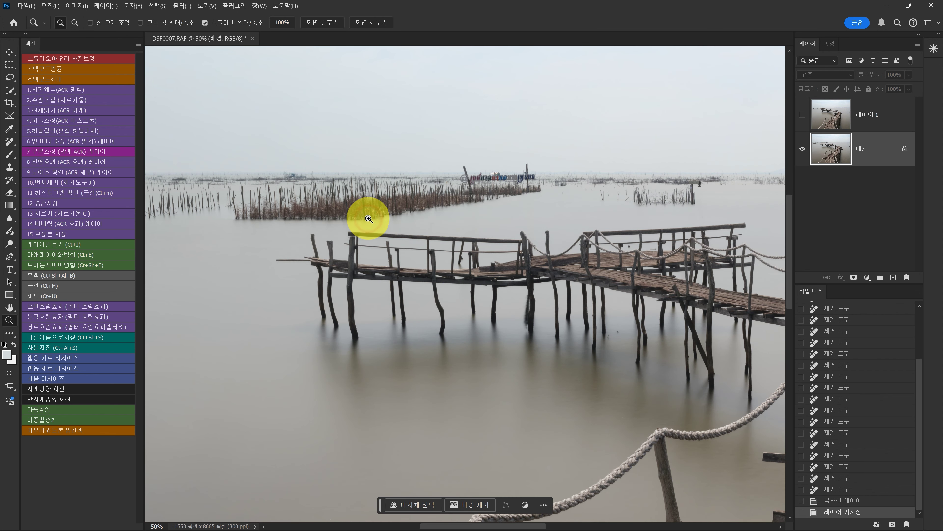
{"action": "key", "text": "g"}
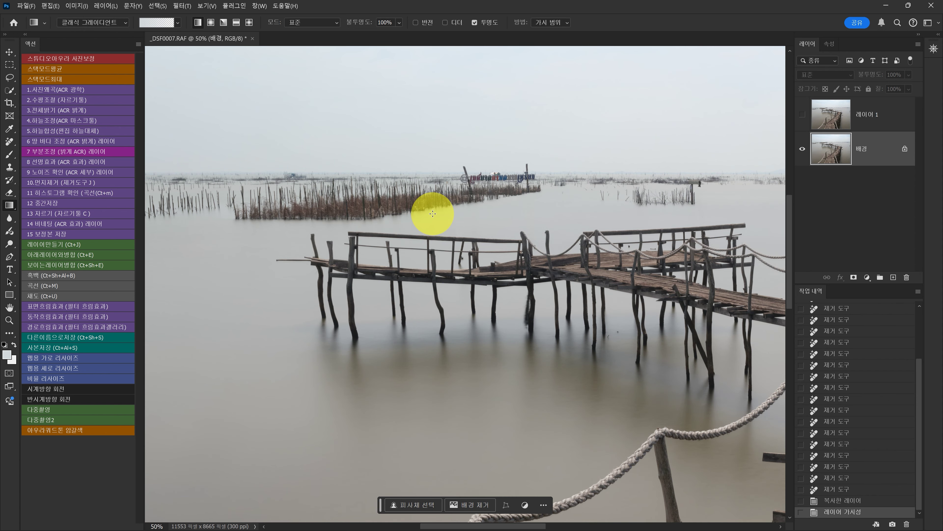
{"action": "left_click", "coordinate": [10, 355]}
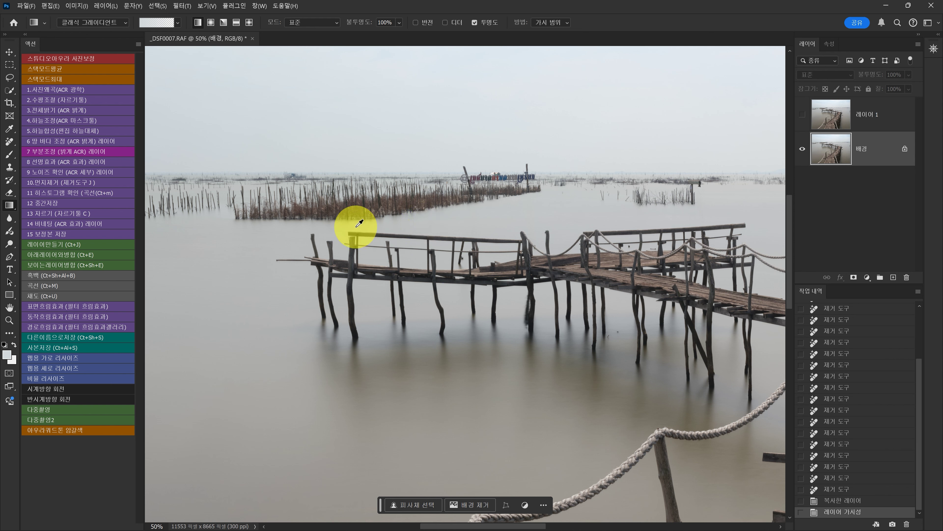
{"action": "left_click", "coordinate": [469, 222]}
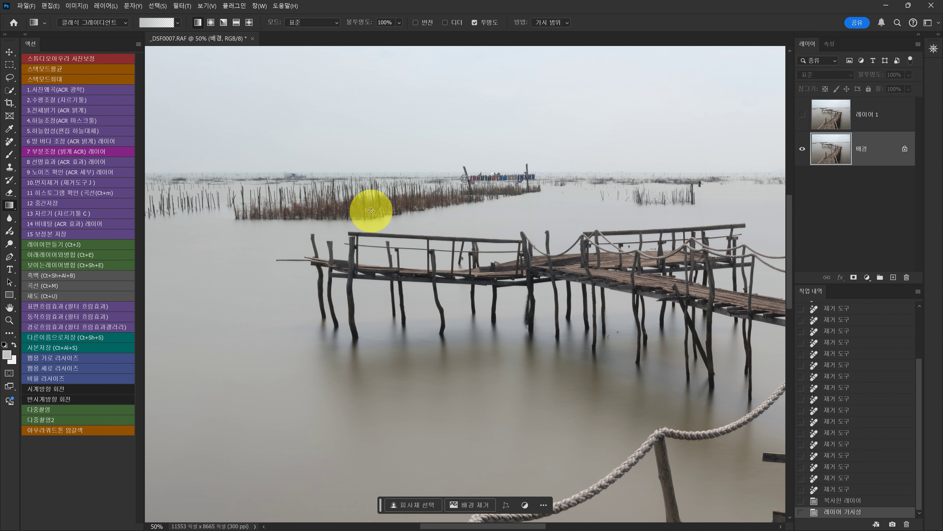
Try a diagonal, a short vertical and a long vertical gradient across the reeds and pier, undoing each one
{"action": "left_click_drag", "start_coordinate": [370, 202], "coordinate": [291, 285]}
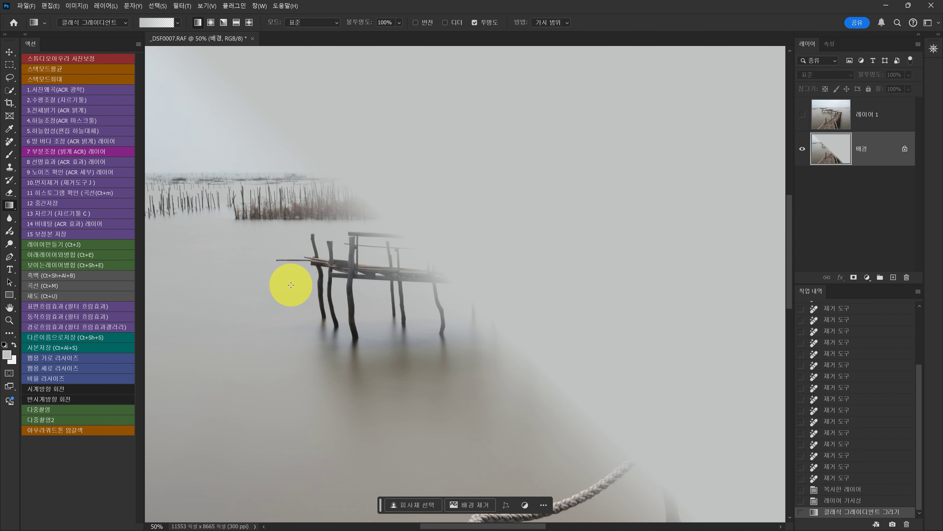
{"action": "key", "text": "ctrl+z"}
{"action": "left_click_drag", "start_coordinate": [362, 213], "coordinate": [363, 236]}
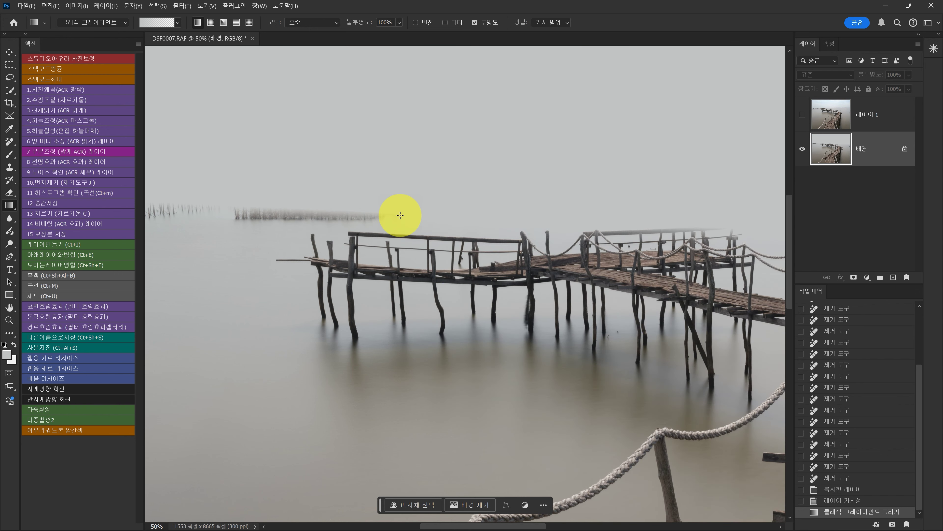
{"action": "key", "text": "ctrl+z"}
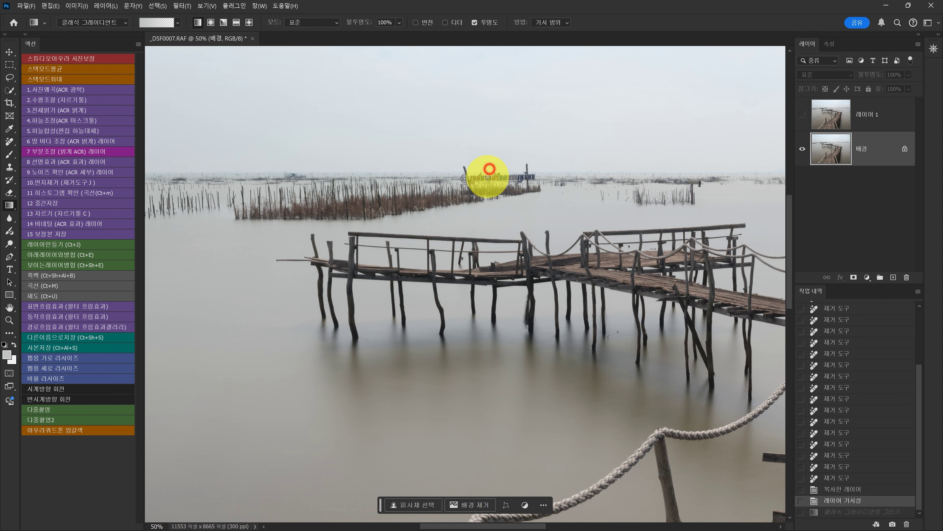
{"action": "left_click_drag", "start_coordinate": [490, 169], "coordinate": [499, 298]}
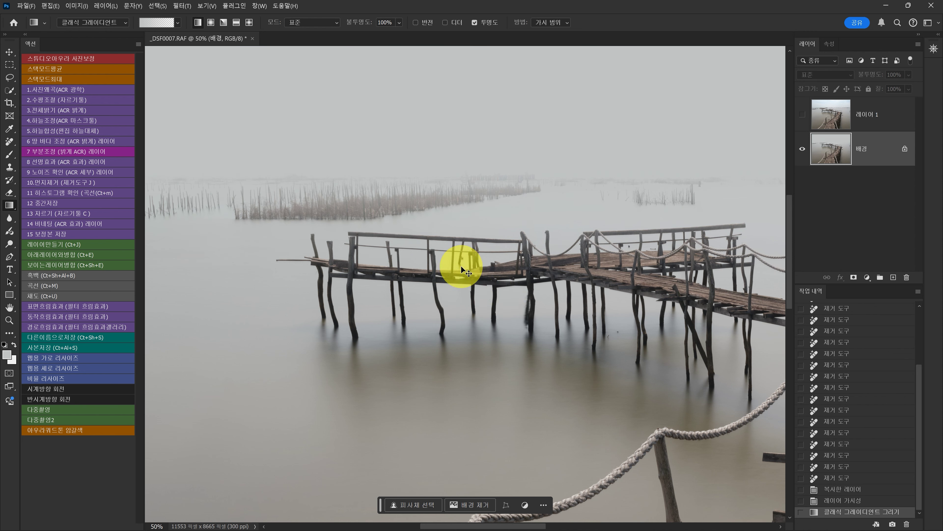
{"action": "key", "text": "ctrl+z"}
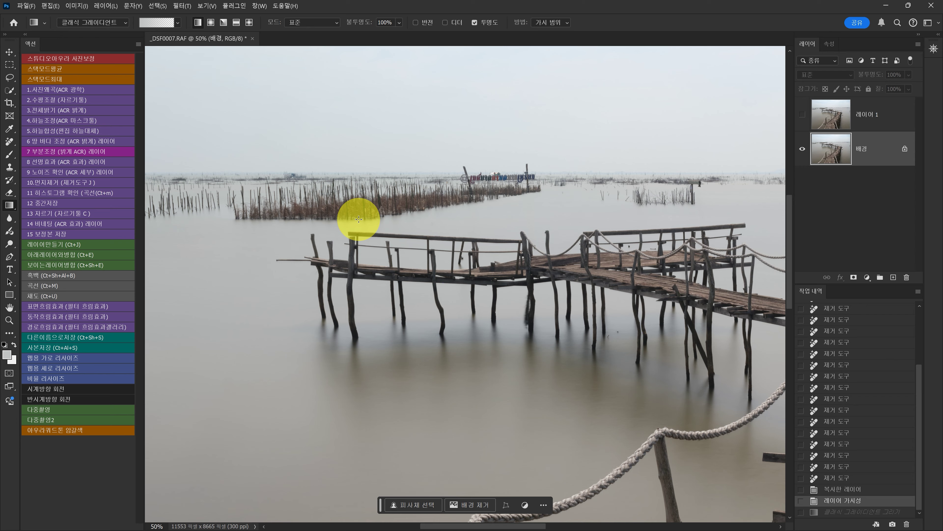
Try different gradient directions starting from the water between the distant reeds and the pier railing
{"action": "scroll", "coordinate": [358, 219], "scroll_direction": "up", "scroll_amount": 1}
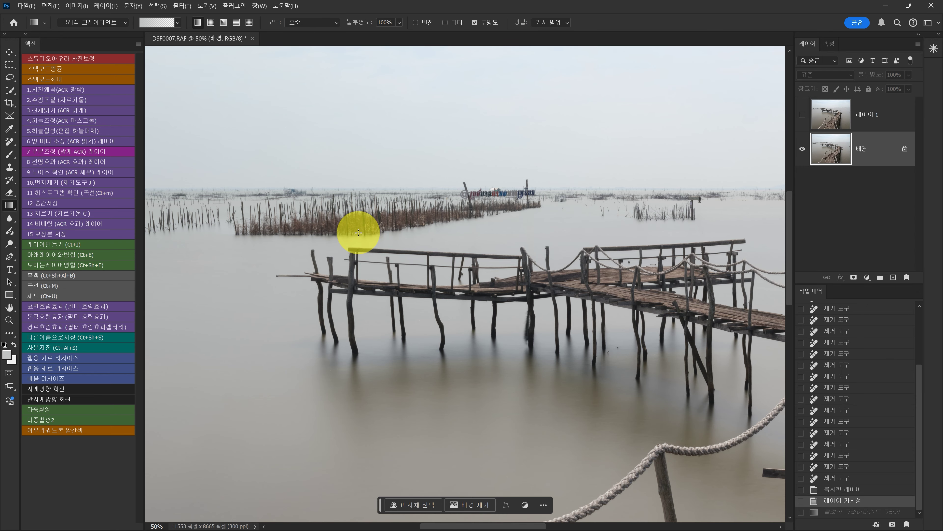
{"action": "left_click_drag", "start_coordinate": [358, 228], "coordinate": [360, 238]}
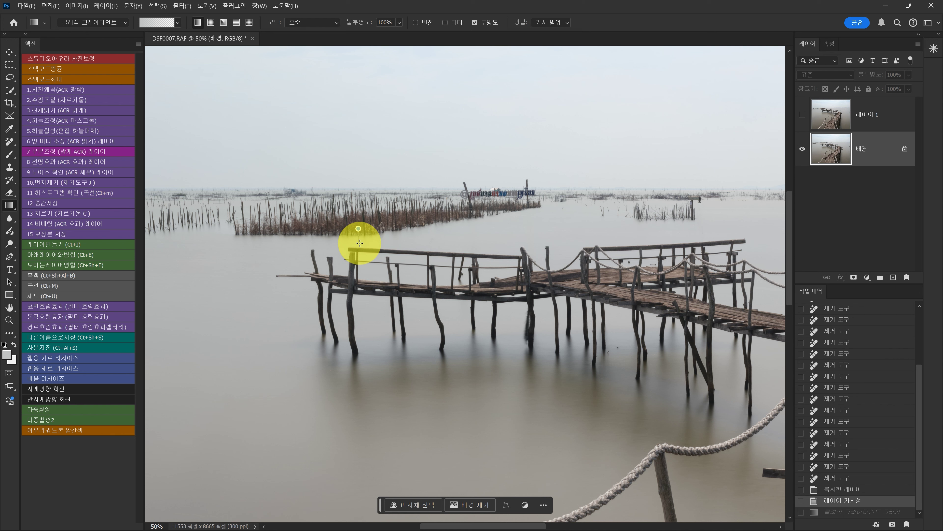
{"action": "mouse_move", "coordinate": [360, 243]}
{"action": "left_mouse_down"}
{"action": "mouse_move", "coordinate": [394, 246]}
{"action": "mouse_move", "coordinate": [406, 226]}
{"action": "mouse_move", "coordinate": [403, 184]}
{"action": "mouse_move", "coordinate": [329, 159]}
{"action": "left_mouse_up"}
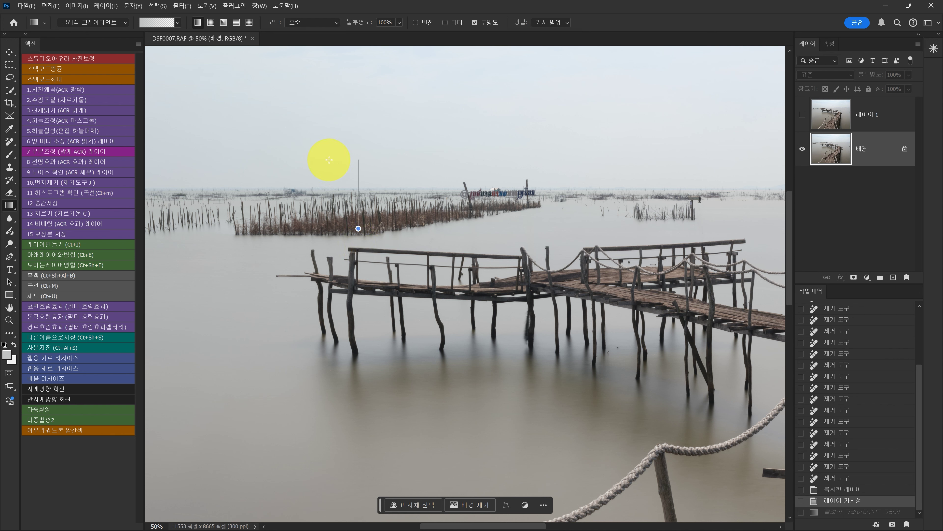
{"action": "mouse_move", "coordinate": [284, 180]}
{"action": "left_mouse_down"}
{"action": "mouse_move", "coordinate": [264, 257]}
{"action": "mouse_move", "coordinate": [276, 286]}
{"action": "mouse_move", "coordinate": [338, 312]}
{"action": "mouse_move", "coordinate": [370, 275]}
{"action": "left_mouse_up"}
{"action": "left_click_drag", "start_coordinate": [410, 226], "coordinate": [362, 249]}
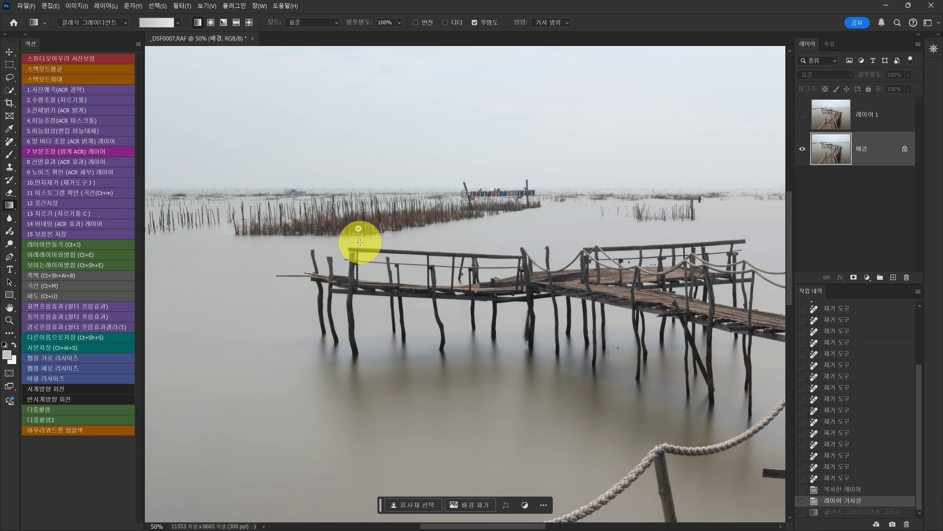
Try repeated short vertical gradients over the reeds above the pier railing, and revert to the 레이어 가시성 history state
{"action": "left_click_drag", "start_coordinate": [361, 242], "coordinate": [295, 249]}
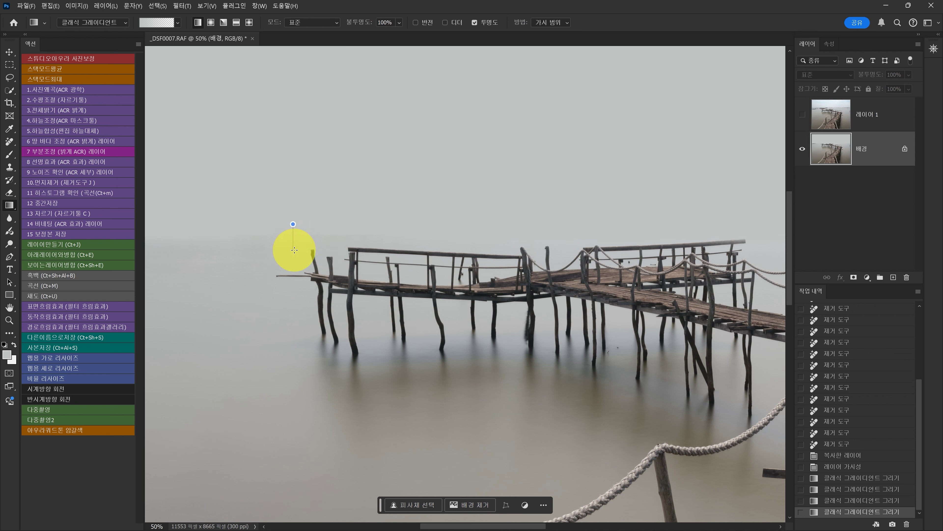
{"action": "left_click_drag", "start_coordinate": [318, 208], "coordinate": [321, 257]}
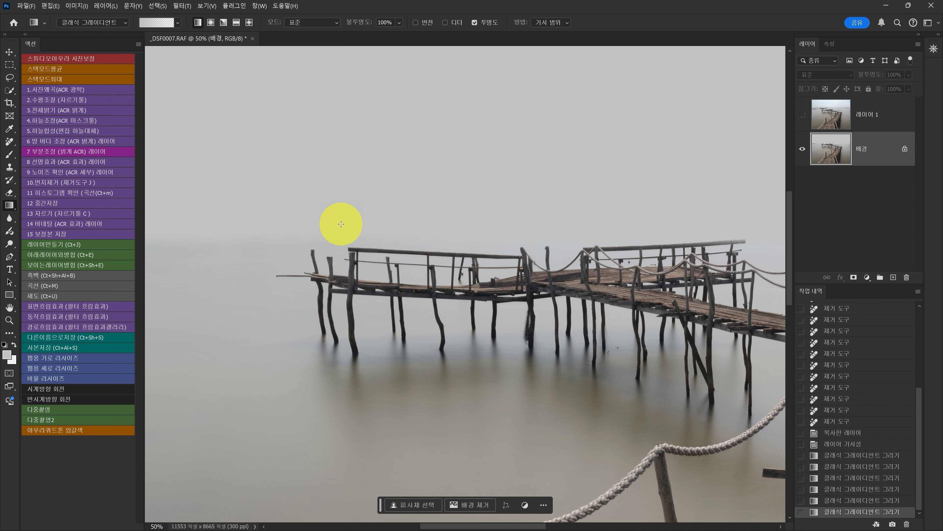
{"action": "left_click_drag", "start_coordinate": [334, 224], "coordinate": [333, 253]}
{"action": "left_click_drag", "start_coordinate": [335, 215], "coordinate": [328, 254]}
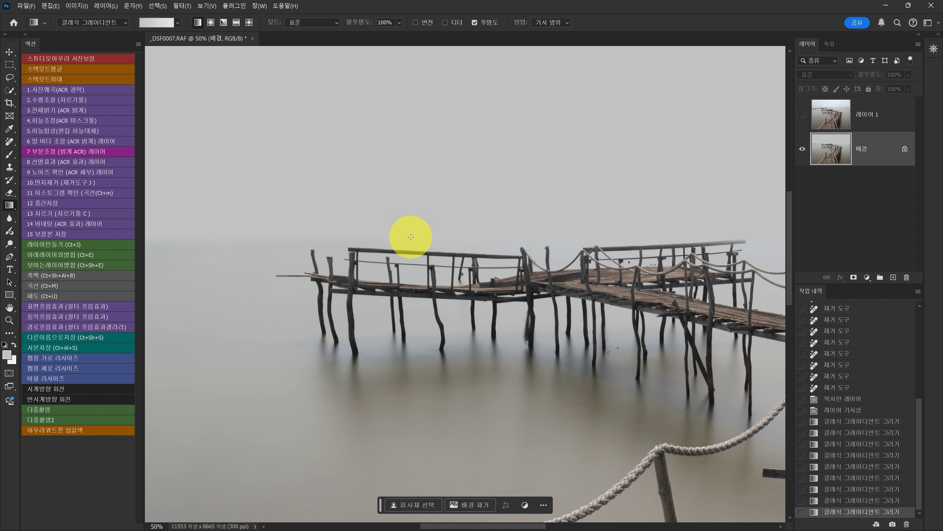
{"action": "key", "text": "z"}
{"action": "left_click", "coordinate": [499, 211]}
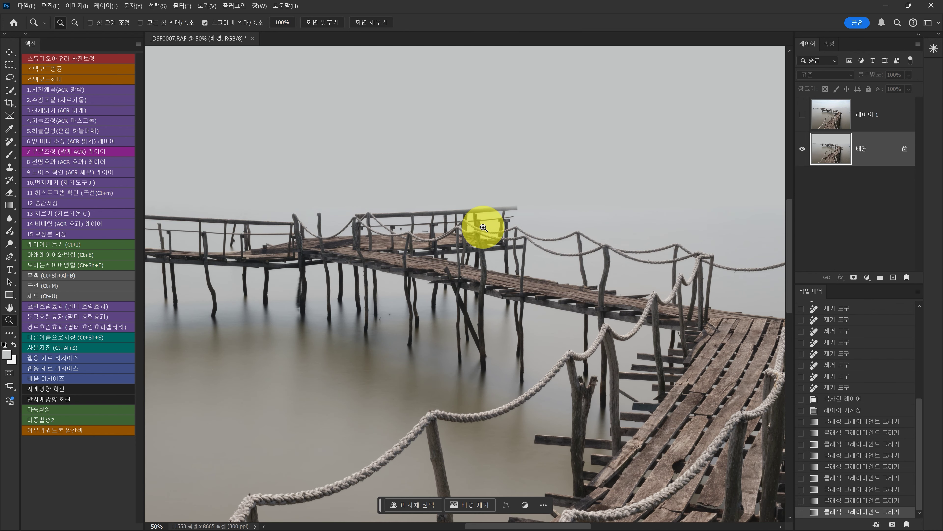
{"action": "left_click", "coordinate": [336, 234], "text": "alt"}
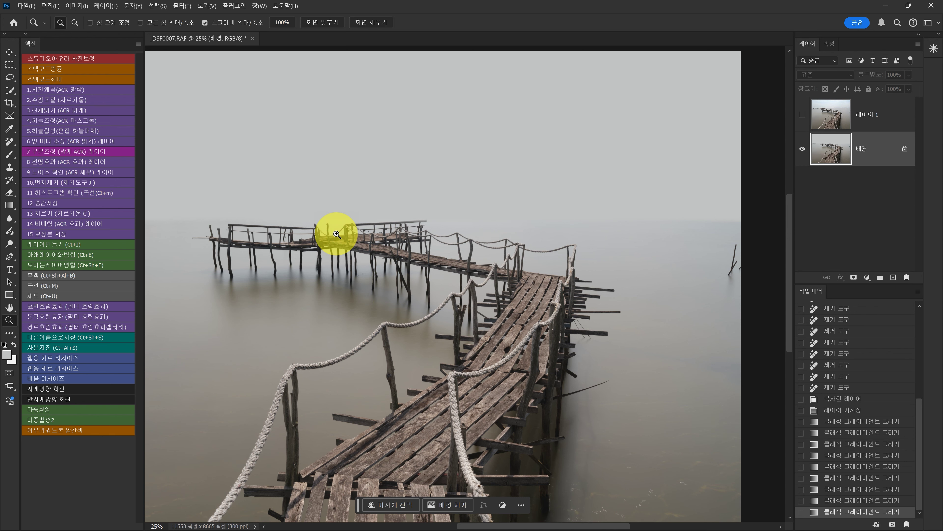
{"action": "left_click", "coordinate": [841, 410]}
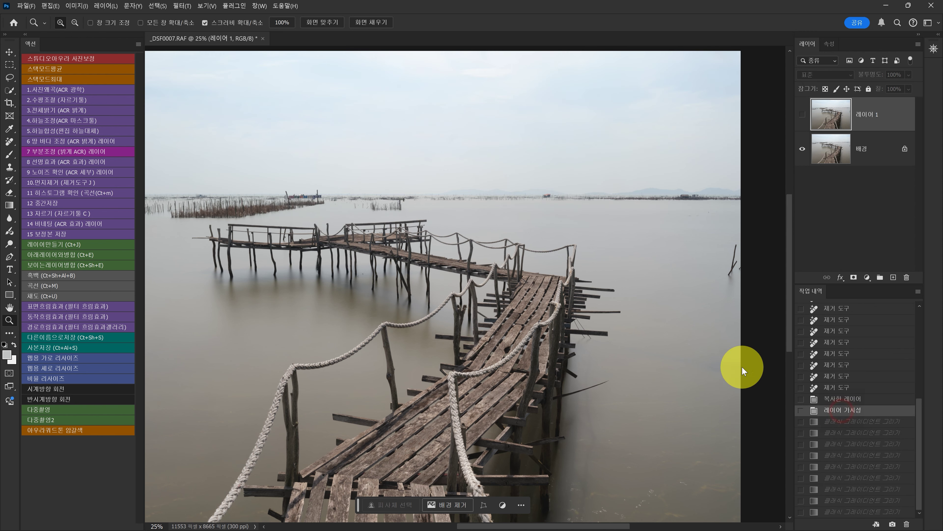
Select the 배경 layer and cover the sky and reeds with short vertical gradients ending just above the far railing
{"action": "left_click", "coordinate": [401, 219]}
{"action": "left_click", "coordinate": [420, 227]}
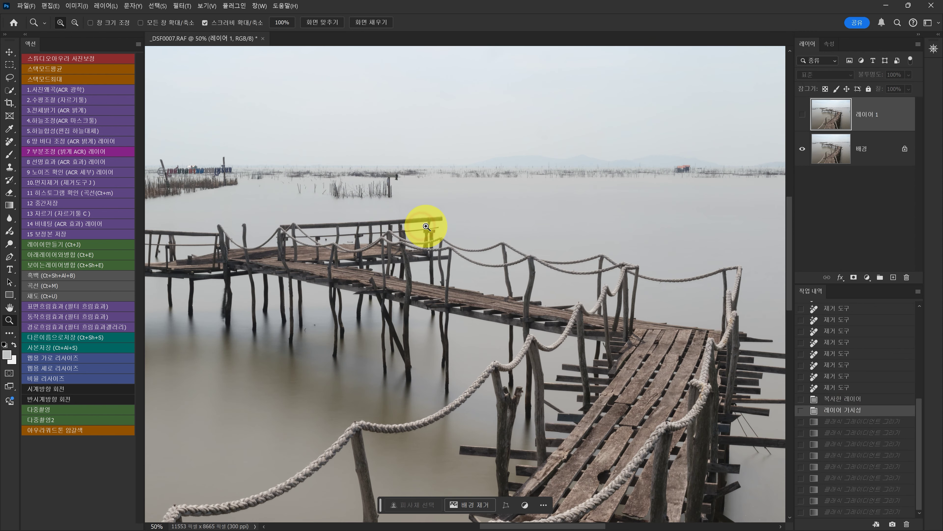
{"action": "key", "text": "g"}
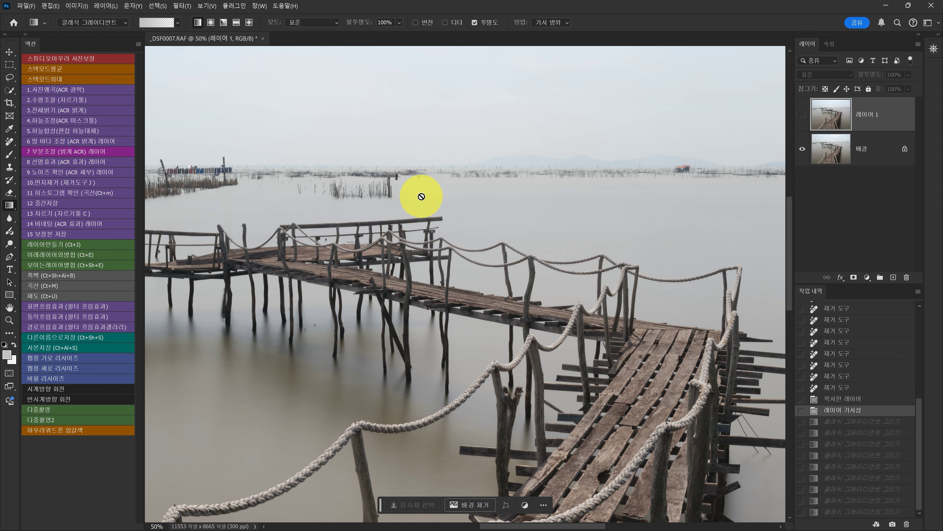
{"action": "left_click", "coordinate": [822, 153]}
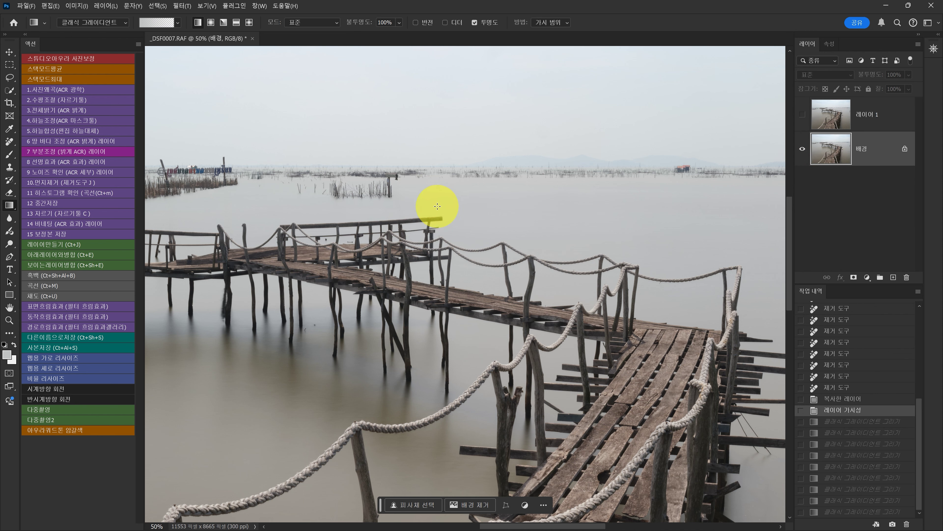
{"action": "mouse_move", "coordinate": [422, 200]}
{"action": "left_mouse_down"}
{"action": "mouse_move", "coordinate": [422, 209]}
{"action": "mouse_move", "coordinate": [441, 199]}
{"action": "mouse_move", "coordinate": [435, 187]}
{"action": "left_mouse_up"}
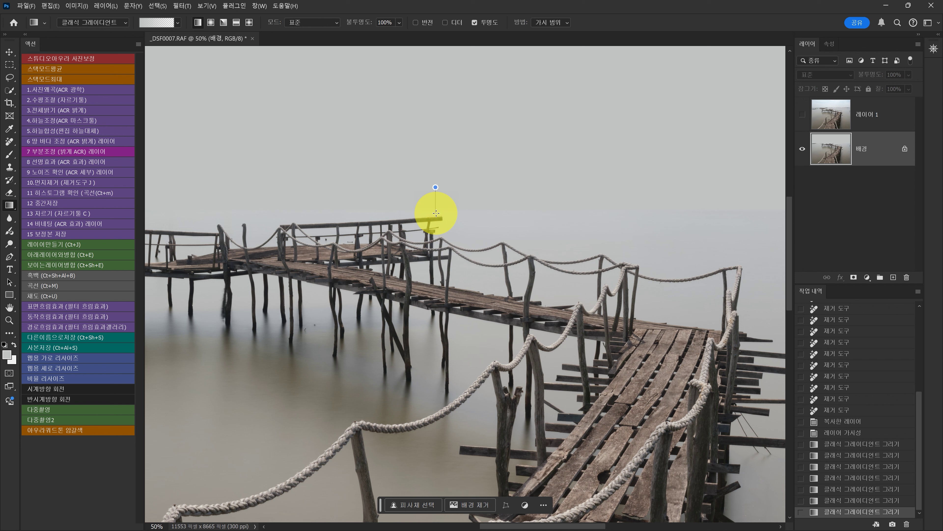
Draw short downward gradients over the remaining reeds just above the pier's far-left railing
{"action": "key", "text": "z"}
{"action": "left_click", "coordinate": [349, 231], "text": "alt"}
{"action": "left_click", "coordinate": [350, 232], "text": "alt"}
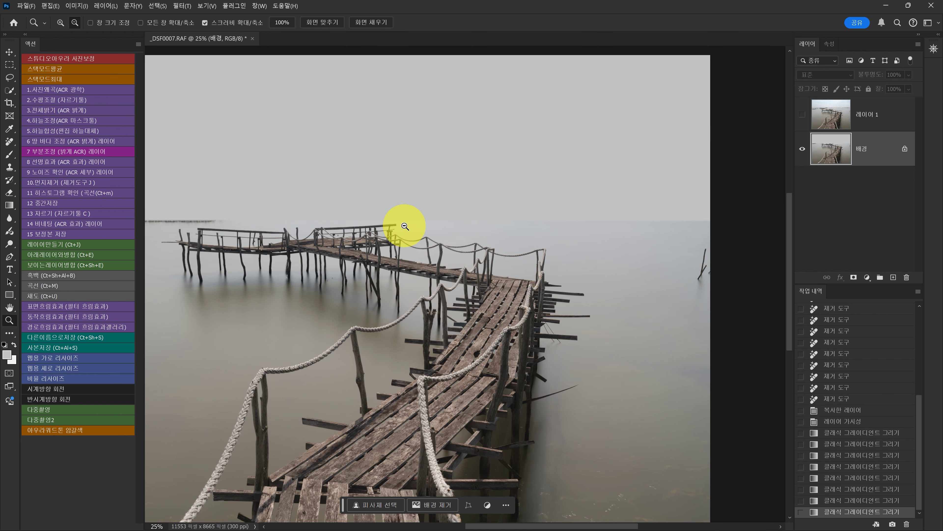
{"action": "left_click", "coordinate": [190, 226]}
{"action": "left_click", "coordinate": [194, 229]}
{"action": "left_click", "coordinate": [197, 229]}
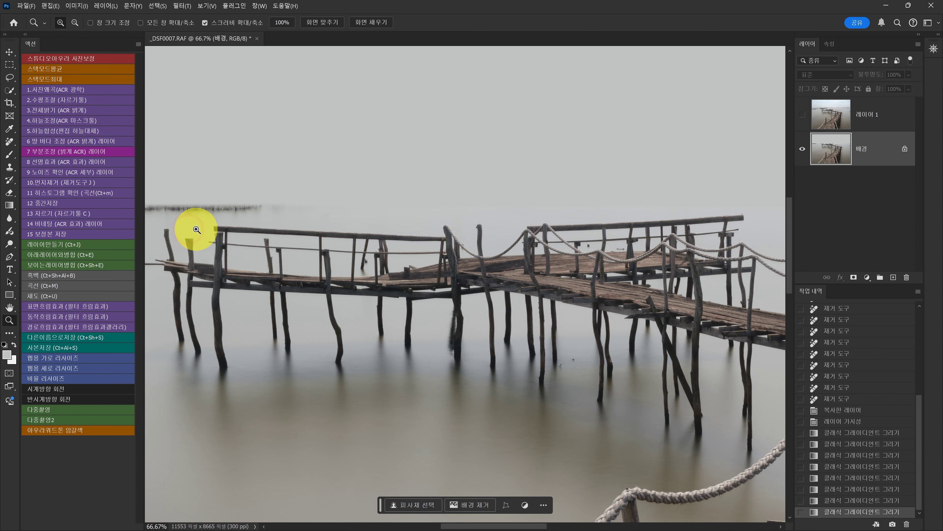
{"action": "left_click", "coordinate": [195, 228], "text": "alt"}
{"action": "left_click", "coordinate": [209, 225], "text": "alt"}
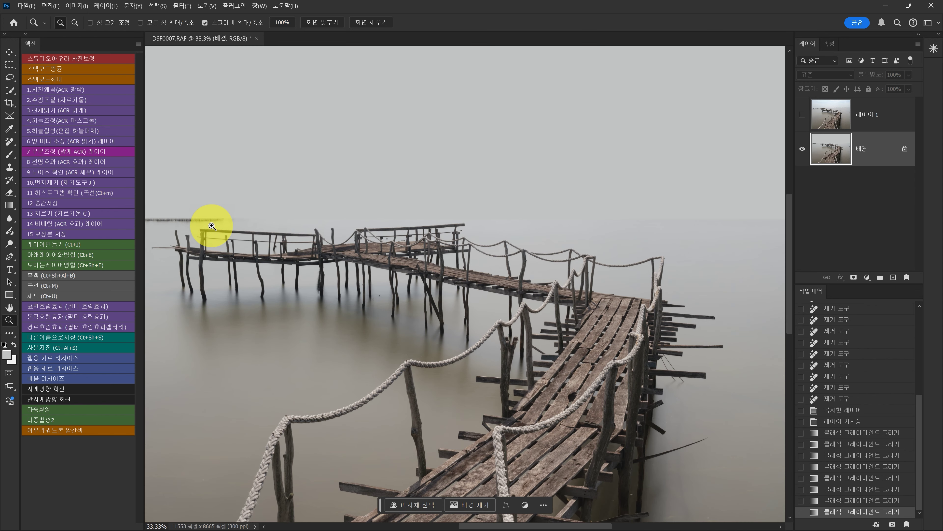
{"action": "key", "text": "h"}
{"action": "left_click_drag", "start_coordinate": [207, 253], "coordinate": [442, 272]}
{"action": "key", "text": "g"}
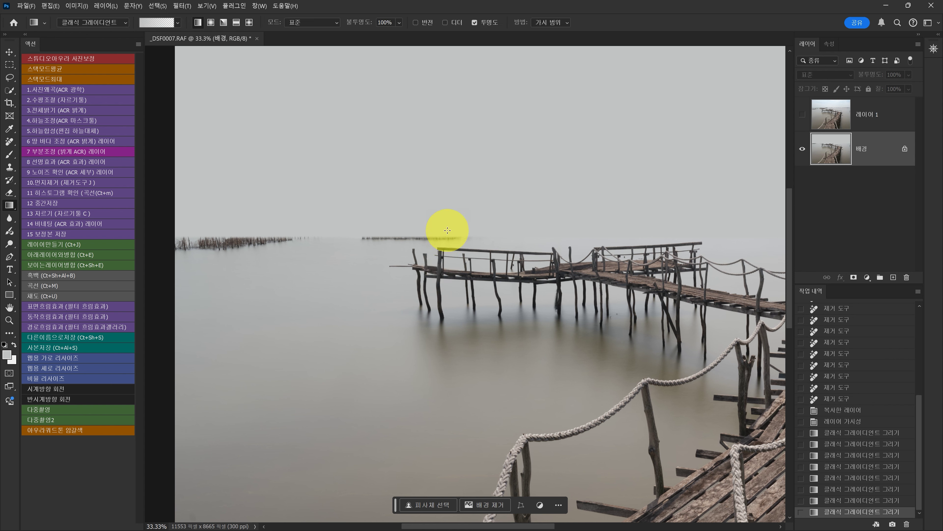
{"action": "left_click_drag", "start_coordinate": [449, 235], "coordinate": [447, 243]}
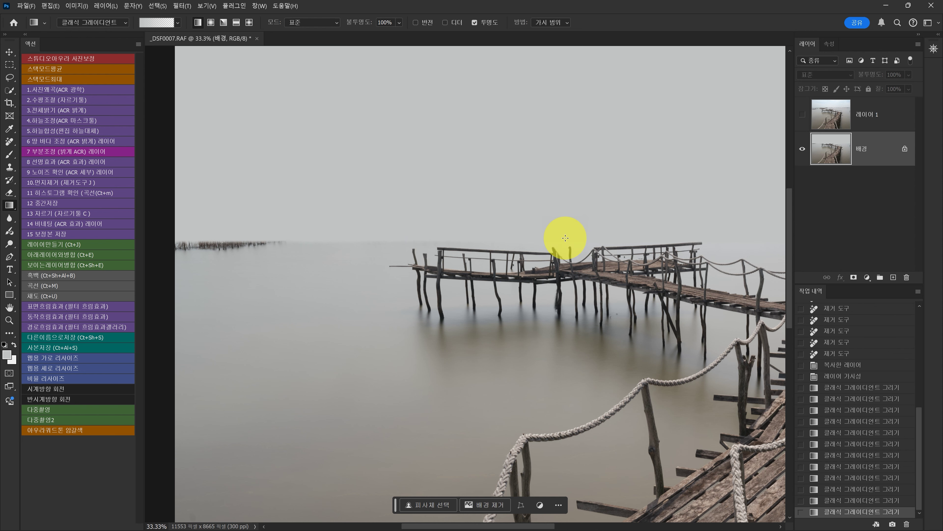
Undo the last gradient and redraw a short one over the waterline beside the pier's left end
{"action": "key", "text": "ctrl+z"}
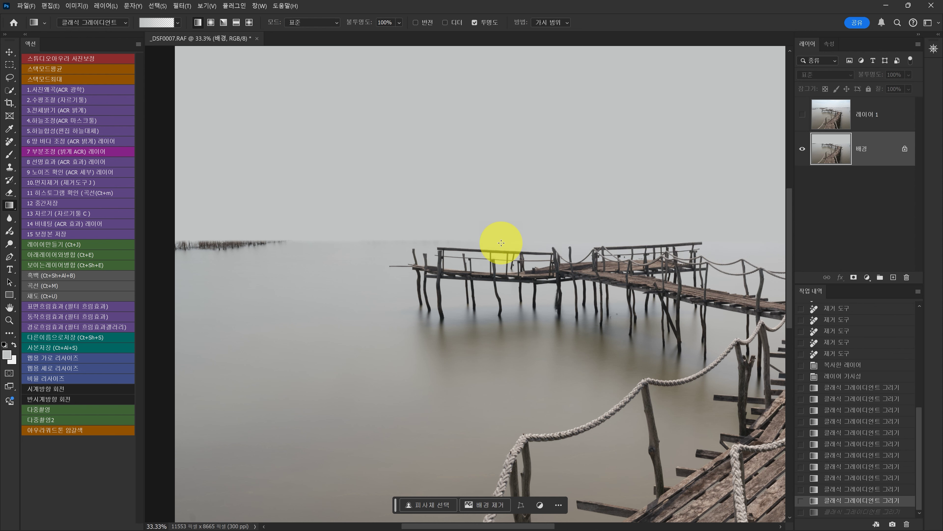
{"action": "left_click_drag", "start_coordinate": [423, 234], "coordinate": [427, 242]}
{"action": "key", "text": "z"}
{"action": "left_click", "coordinate": [490, 247], "text": "alt"}
{"action": "left_click", "coordinate": [490, 248], "text": "alt"}
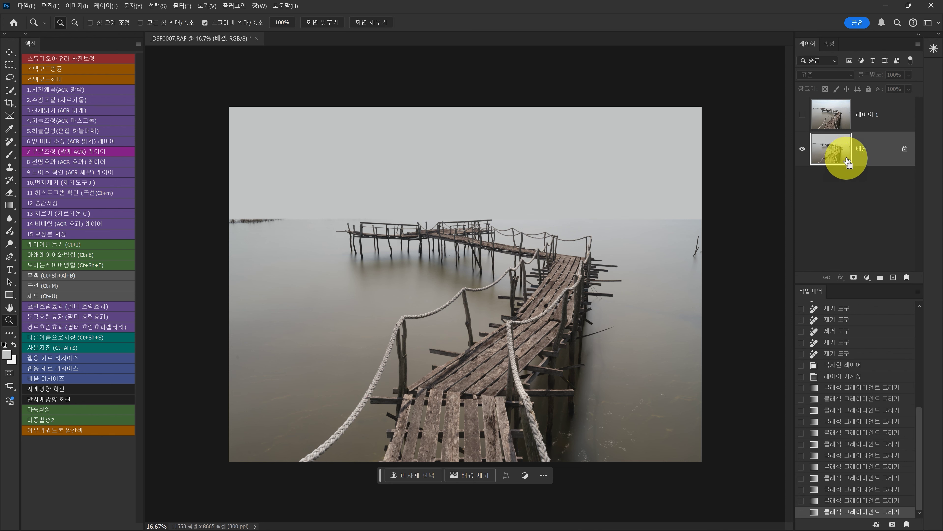
Duplicate the 배경 layer and draw gradients on the copy to cover the leftover reeds, reaching down over the pier railing
{"action": "left_click_drag", "start_coordinate": [848, 161], "coordinate": [848, 162]}
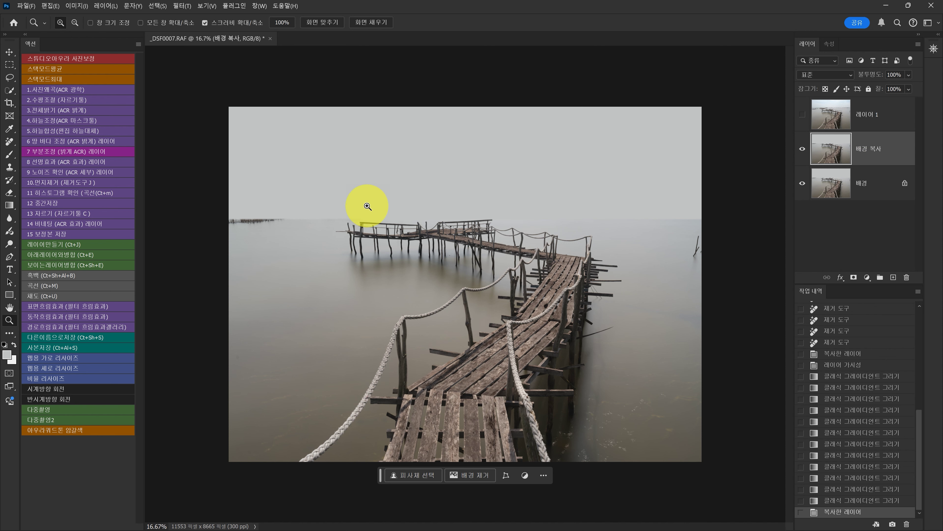
{"action": "key", "text": "g"}
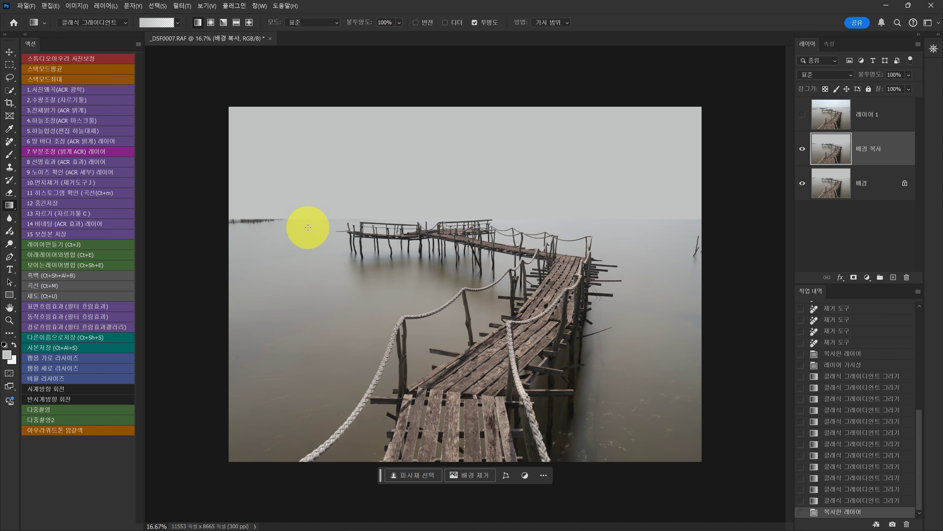
{"action": "mouse_move", "coordinate": [308, 227]}
{"action": "left_mouse_down"}
{"action": "mouse_move", "coordinate": [302, 232]}
{"action": "mouse_move", "coordinate": [311, 223]}
{"action": "left_mouse_up"}
{"action": "left_click_drag", "start_coordinate": [311, 201], "coordinate": [318, 242]}
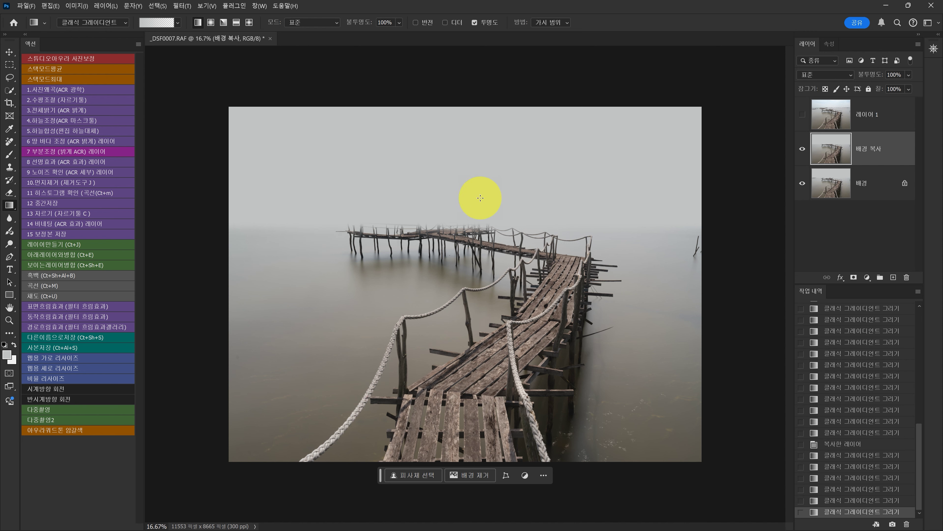
Add a layer mask to the 배경 복사 layer and prepare a black 900 px brush
{"action": "left_click", "coordinate": [854, 277]}
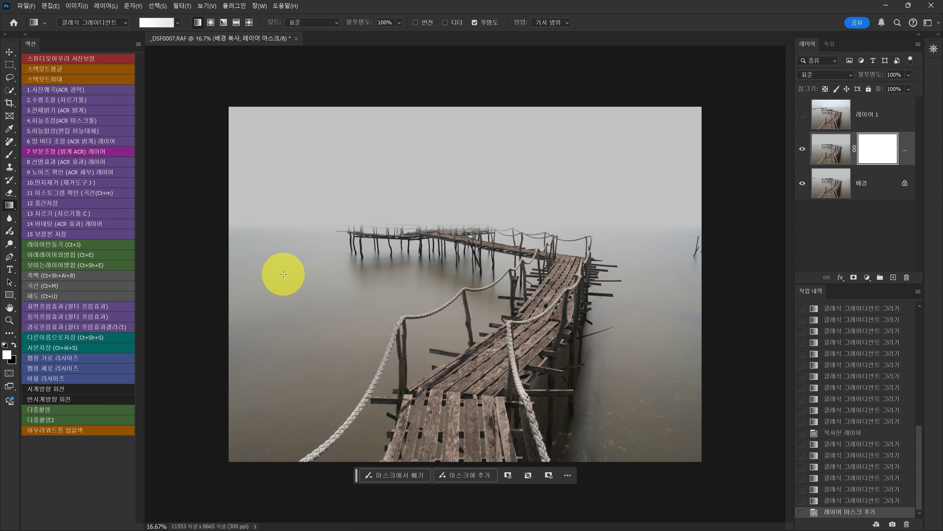
{"action": "left_click", "coordinate": [14, 345]}
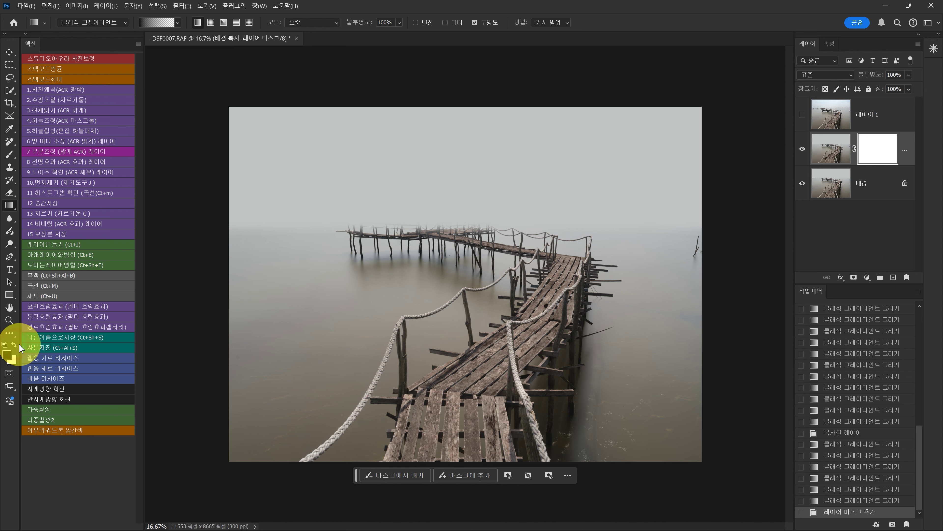
{"action": "key", "text": "b"}
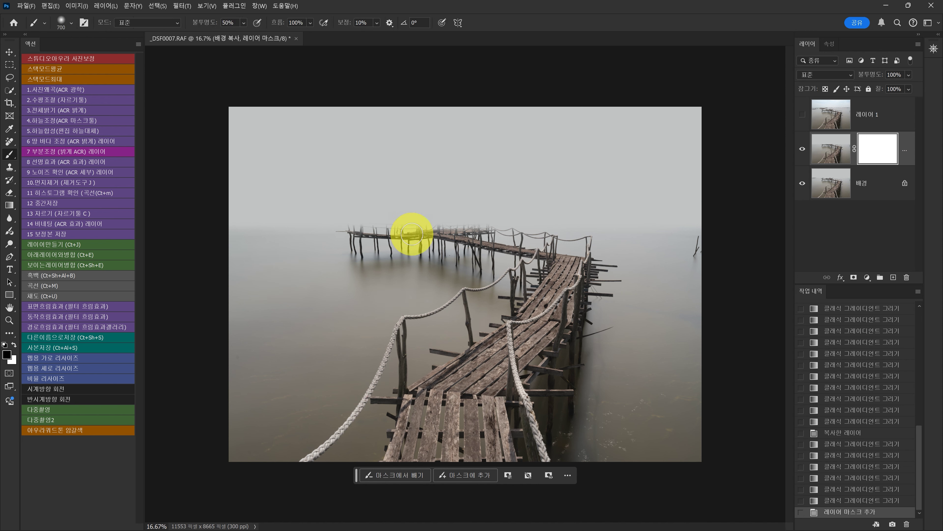
{"action": "key", "text": "bracketright"}
{"action": "key", "text": "bracketright"}
Paint black on the mask over the far-left end of the pier to bring back its railing
{"action": "left_click", "coordinate": [364, 223]}
{"action": "left_click", "coordinate": [358, 226]}
{"action": "left_click", "coordinate": [354, 227]}
{"action": "left_click", "coordinate": [356, 230]}
{"action": "left_click", "coordinate": [358, 231]}
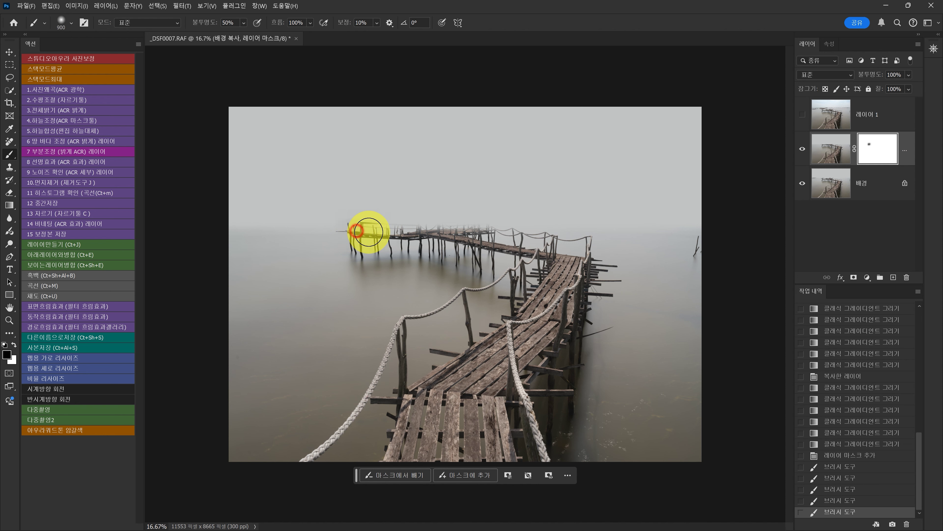
Paint the mask black with an 800 px brush along the distant pier to restore the rest of its railing
{"action": "key", "text": "bracketleft"}
{"action": "left_click", "coordinate": [360, 232]}
{"action": "left_click", "coordinate": [368, 235]}
{"action": "left_click", "coordinate": [390, 233]}
{"action": "left_click", "coordinate": [415, 232]}
{"action": "left_click", "coordinate": [438, 234]}
{"action": "left_click", "coordinate": [457, 236]}
{"action": "left_click", "coordinate": [472, 237]}
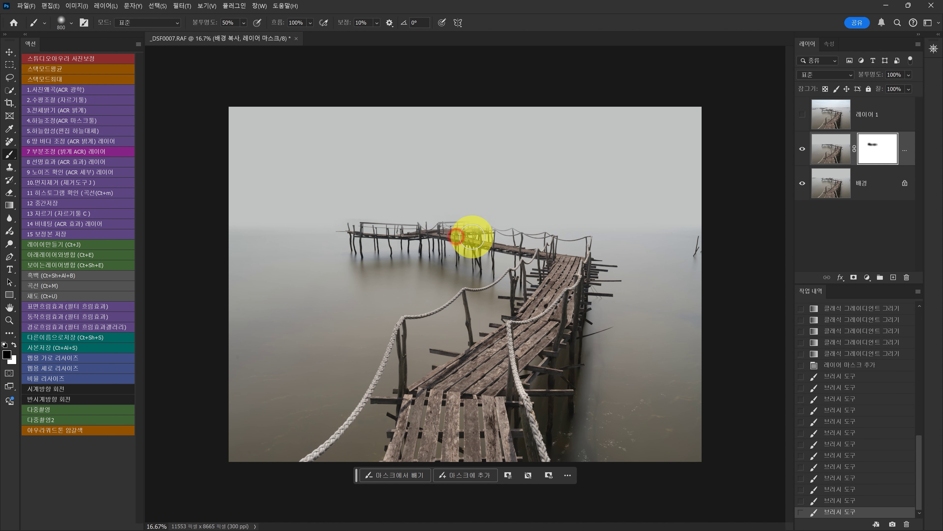
{"action": "left_click", "coordinate": [457, 236]}
{"action": "left_click", "coordinate": [442, 234]}
{"action": "left_click", "coordinate": [477, 234]}
{"action": "left_click", "coordinate": [497, 233]}
{"action": "left_click", "coordinate": [476, 238]}
{"action": "left_click", "coordinate": [448, 238]}
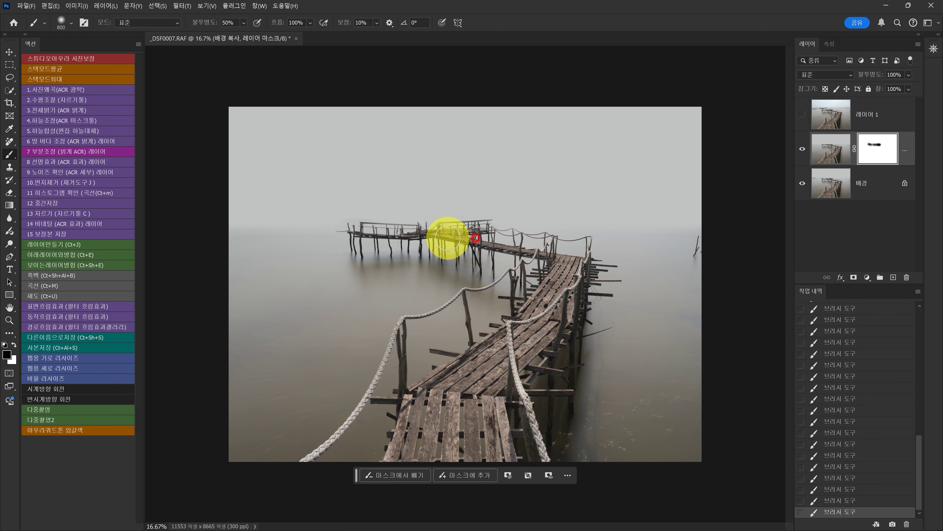
Paint black on the mask along the distant pier's railing and posts with a 500 to 700 px brush
{"action": "key", "text": "bracketleft"}
{"action": "key", "text": "bracketleft"}
{"action": "key", "text": "bracketleft"}
{"action": "left_click", "coordinate": [442, 232]}
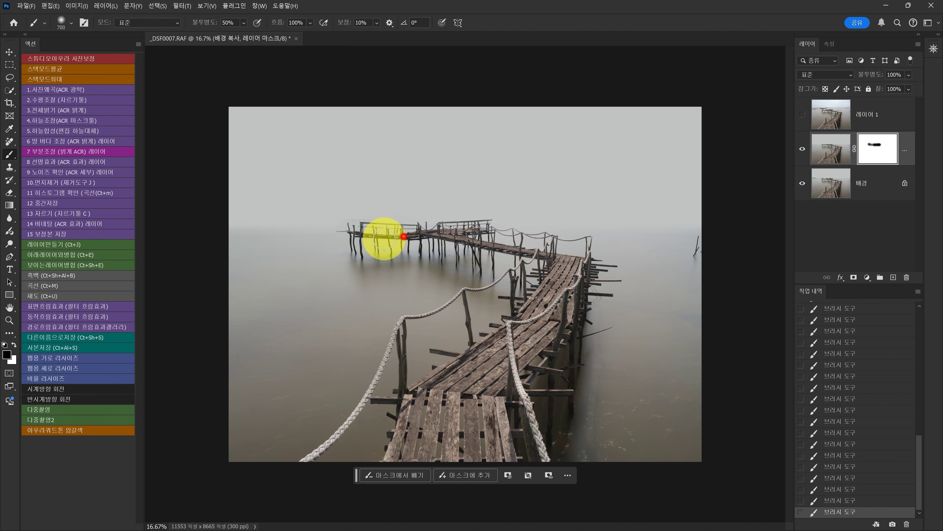
{"action": "left_click", "coordinate": [405, 231]}
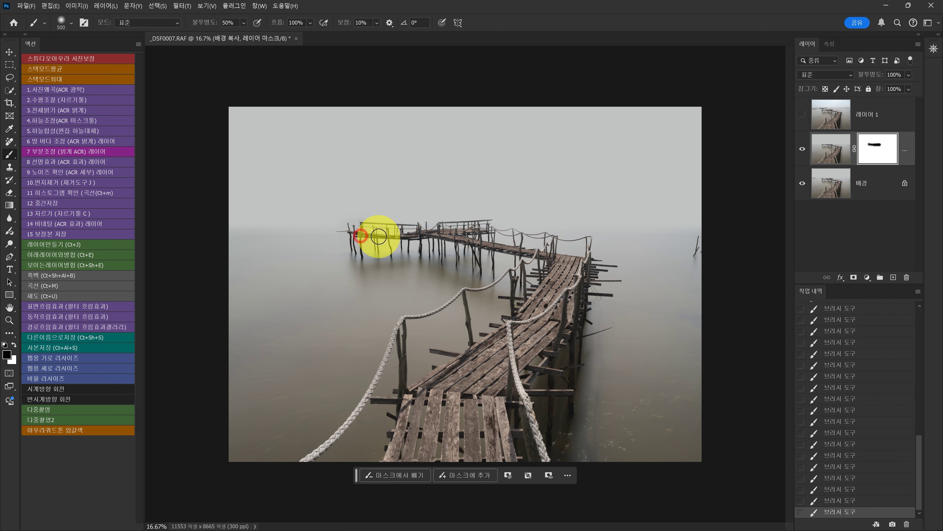
{"action": "left_click", "coordinate": [365, 238]}
{"action": "left_click", "coordinate": [473, 235]}
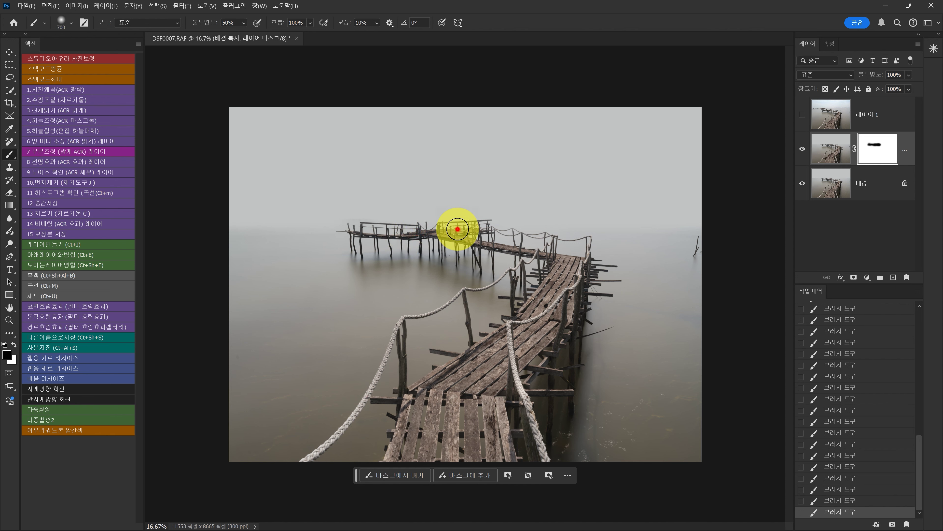
{"action": "key", "text": "bracketright"}
{"action": "key", "text": "bracketright"}
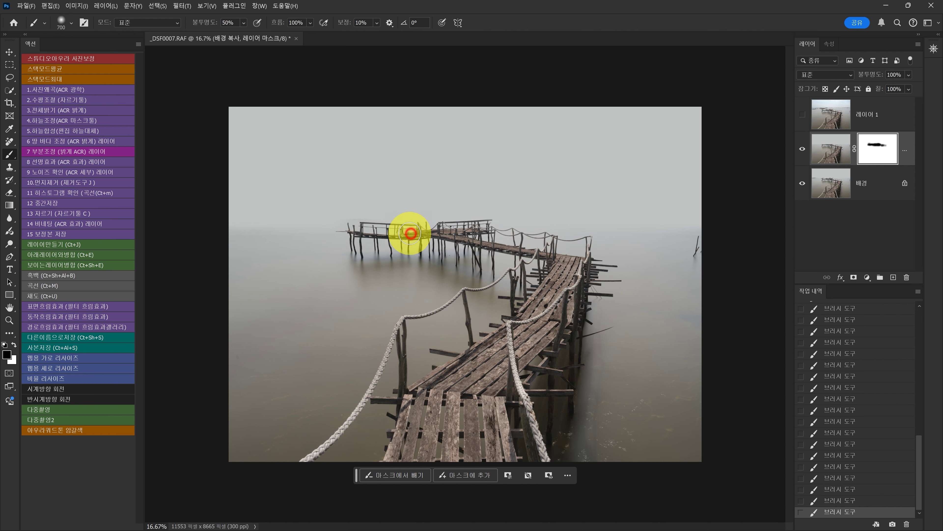
{"action": "left_click", "coordinate": [467, 228]}
{"action": "left_click", "coordinate": [364, 237]}
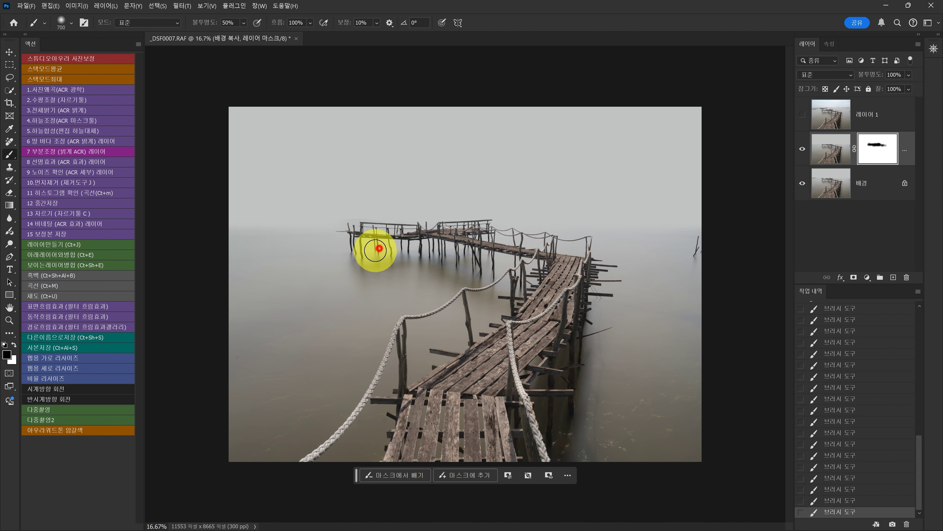
{"action": "left_click", "coordinate": [344, 231]}
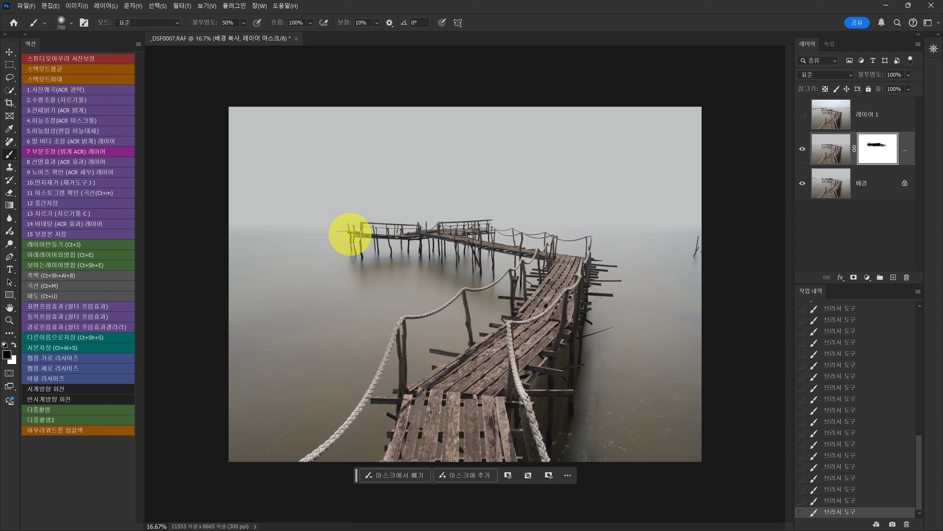
Paint white on the mask with a 150 px brush above the far-left end of the pier to cover the haze band
{"action": "key", "text": "z"}
{"action": "mouse_move", "coordinate": [341, 227]}
{"action": "left_mouse_down"}
{"action": "mouse_move", "coordinate": [337, 196]}
{"action": "mouse_move", "coordinate": [366, 183]}
{"action": "left_mouse_up"}
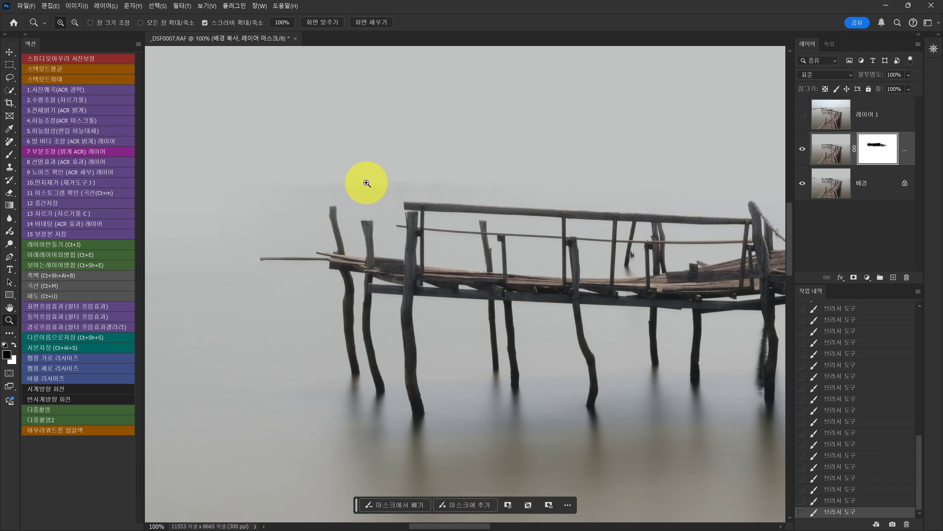
{"action": "key", "text": "b"}
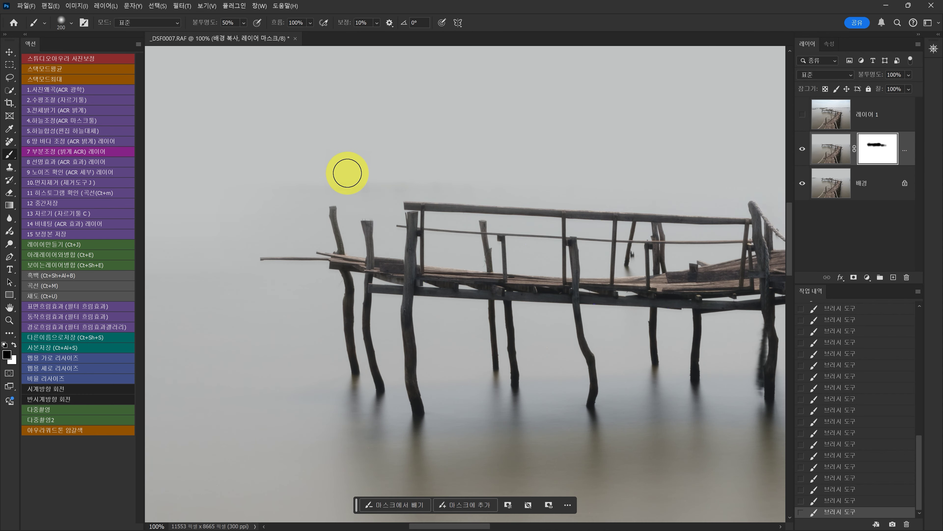
{"action": "key", "text": "bracketleft"}
{"action": "key", "text": "bracketleft"}
{"action": "key", "text": "bracketleft"}
{"action": "key", "text": "bracketleft"}
{"action": "key", "text": "bracketleft"}
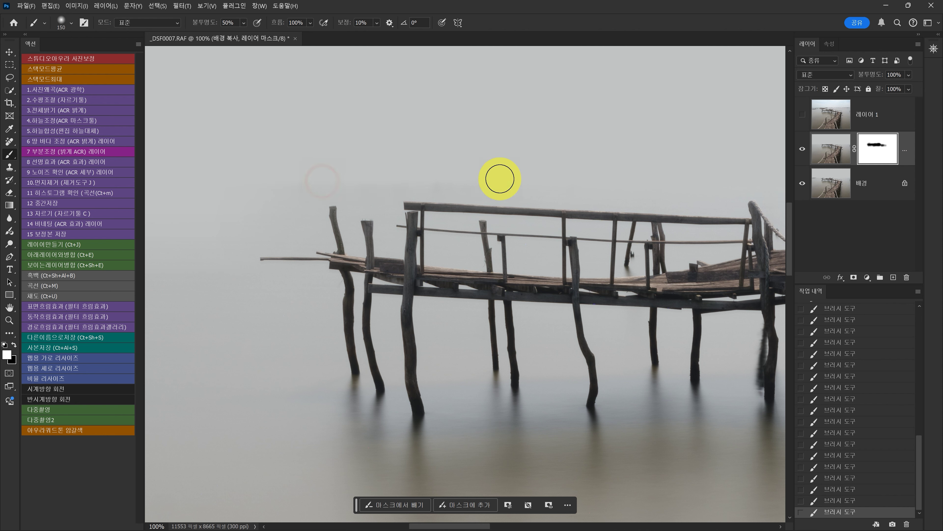
{"action": "left_click", "coordinate": [551, 179]}
{"action": "left_click", "coordinate": [455, 169]}
{"action": "left_click", "coordinate": [226, 168]}
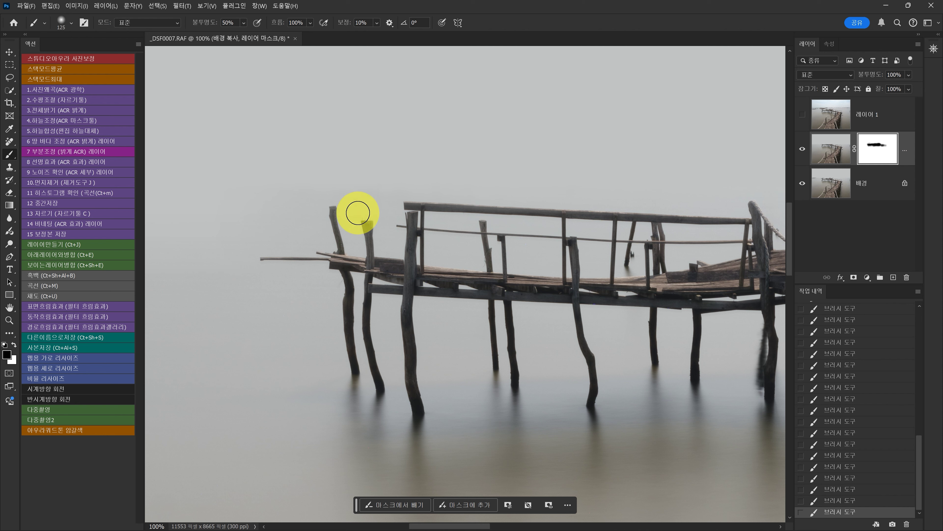
Paint black on the mask with a brush smaller than 125 px over the far-left posts and the thin protruding beam
{"action": "key", "text": "bracketleft"}
{"action": "key", "text": "bracketleft"}
{"action": "key", "text": "bracketleft"}
{"action": "left_click", "coordinate": [335, 215]}
{"action": "left_click_drag", "start_coordinate": [336, 218], "coordinate": [337, 232]}
{"action": "left_click", "coordinate": [362, 239]}
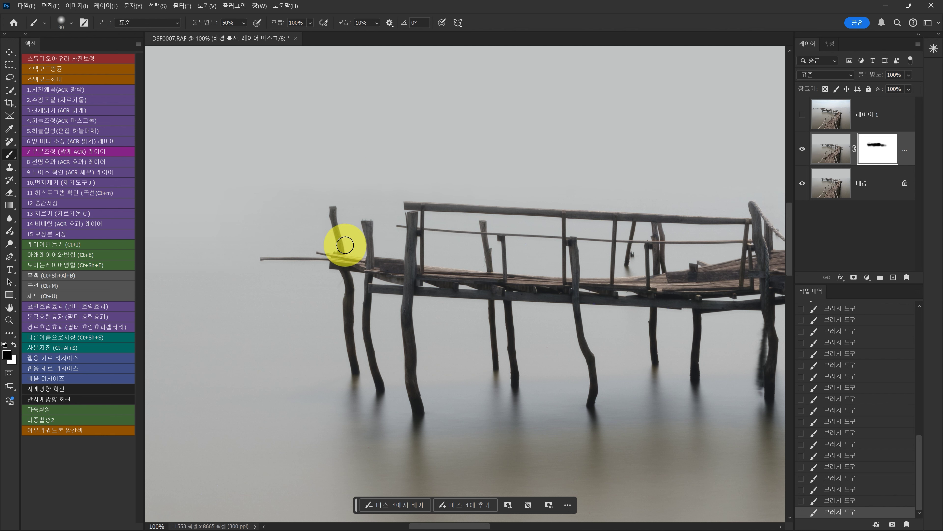
{"action": "key", "text": "bracketleft"}
{"action": "mouse_move", "coordinate": [335, 218]}
{"action": "left_mouse_down"}
{"action": "mouse_move", "coordinate": [329, 227]}
{"action": "mouse_move", "coordinate": [337, 232]}
{"action": "left_mouse_up"}
{"action": "key", "text": "bracketright"}
{"action": "key", "text": "bracketright"}
{"action": "left_click", "coordinate": [265, 263]}
{"action": "left_click_drag", "start_coordinate": [271, 264], "coordinate": [392, 259]}
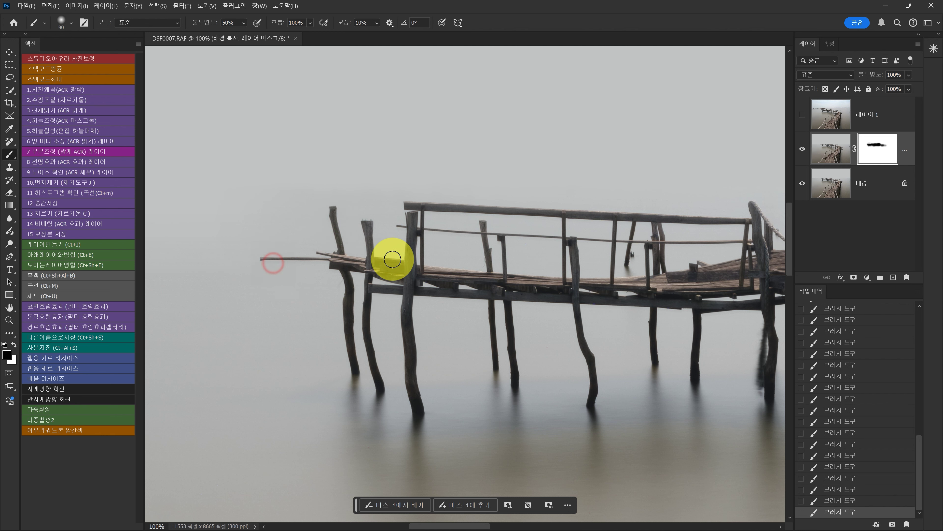
Paint black on the mask over the railing and posts of the pier's far-left section with a 125 to 175 px brush
{"action": "key", "text": "bracketright"}
{"action": "key", "text": "bracketright"}
{"action": "mouse_move", "coordinate": [366, 227]}
{"action": "left_mouse_down"}
{"action": "mouse_move", "coordinate": [366, 264]}
{"action": "mouse_move", "coordinate": [413, 282]}
{"action": "left_mouse_up"}
{"action": "left_click_drag", "start_coordinate": [408, 222], "coordinate": [412, 259]}
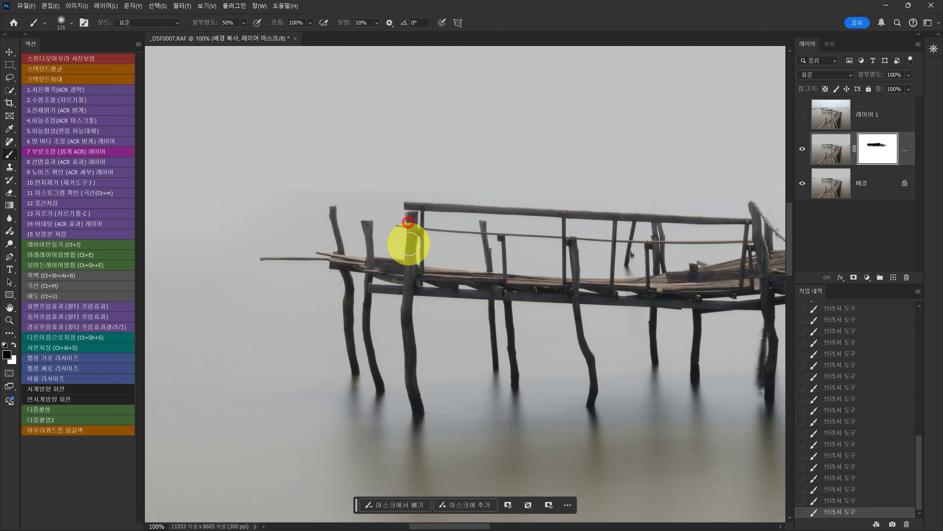
{"action": "left_click_drag", "start_coordinate": [412, 216], "coordinate": [613, 213]}
{"action": "mouse_move", "coordinate": [682, 223]}
{"action": "left_mouse_down"}
{"action": "mouse_move", "coordinate": [518, 225]}
{"action": "mouse_move", "coordinate": [553, 237]}
{"action": "mouse_move", "coordinate": [419, 240]}
{"action": "left_mouse_up"}
{"action": "left_click_drag", "start_coordinate": [476, 213], "coordinate": [588, 213]}
{"action": "key", "text": "bracketright"}
{"action": "key", "text": "bracketright"}
{"action": "left_click_drag", "start_coordinate": [425, 223], "coordinate": [423, 258]}
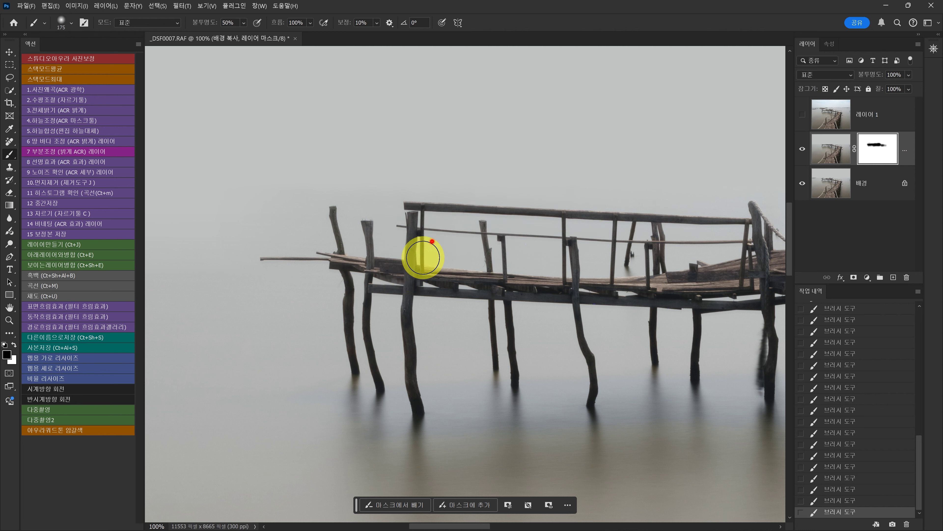
{"action": "mouse_move", "coordinate": [661, 221]}
{"action": "left_mouse_down"}
{"action": "mouse_move", "coordinate": [750, 221]}
{"action": "mouse_move", "coordinate": [746, 243]}
{"action": "mouse_move", "coordinate": [460, 279]}
{"action": "left_mouse_up"}
{"action": "key", "text": "space"}
{"action": "key", "text": "j"}
{"action": "left_click_drag", "start_coordinate": [274, 302], "coordinate": [358, 285]}
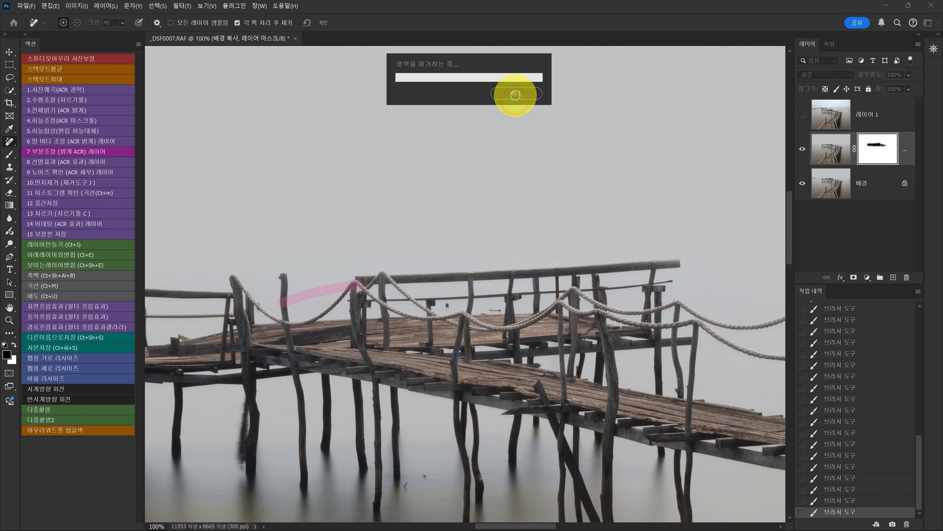
{"action": "left_click", "coordinate": [515, 95]}
{"action": "key", "text": "ctrl+z"}
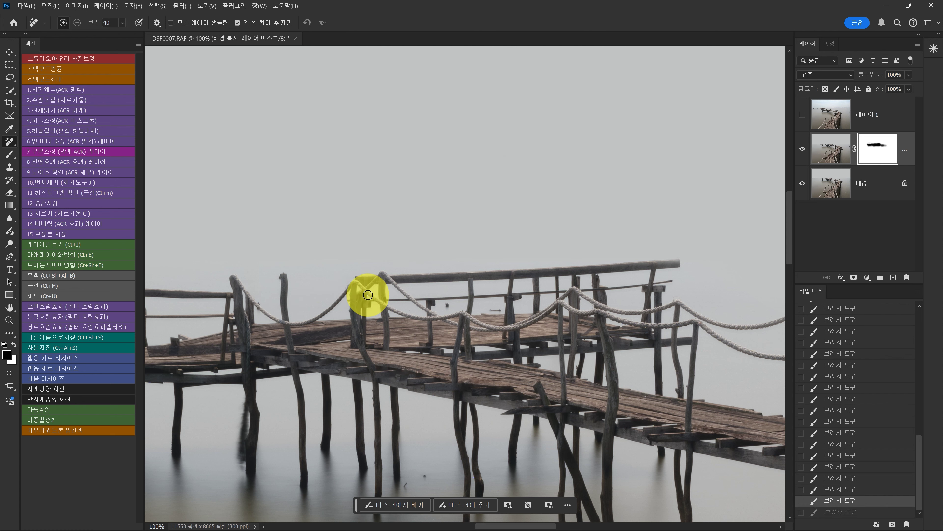
Paint black on the mask with a 150 px brush along the rope posts and railing of the pier's middle section
{"action": "key", "text": "b"}
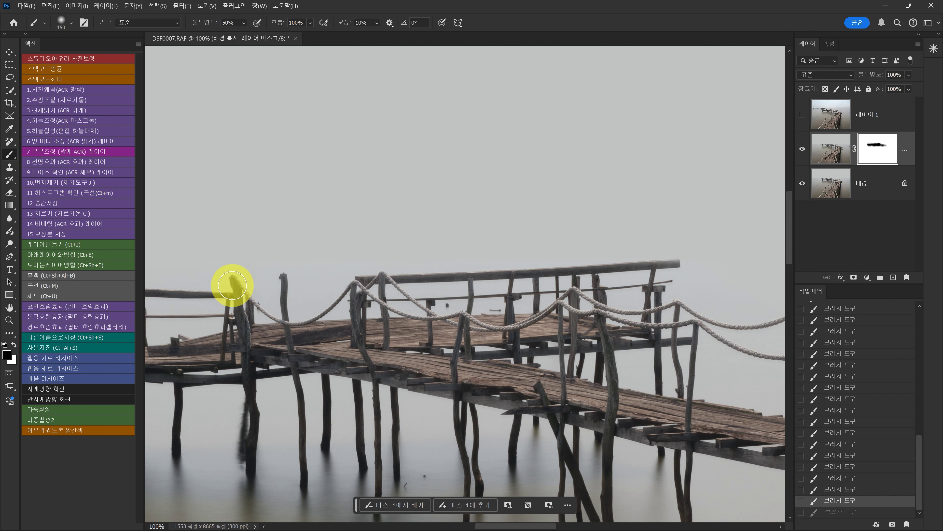
{"action": "left_click_drag", "start_coordinate": [233, 286], "coordinate": [232, 293]}
{"action": "left_click", "coordinate": [520, 295]}
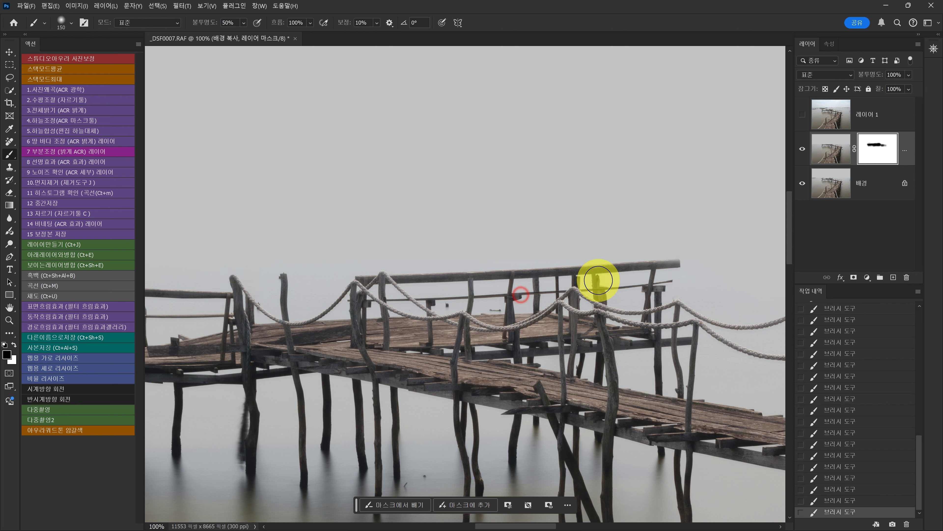
{"action": "left_click", "coordinate": [674, 263]}
{"action": "left_click", "coordinate": [690, 308]}
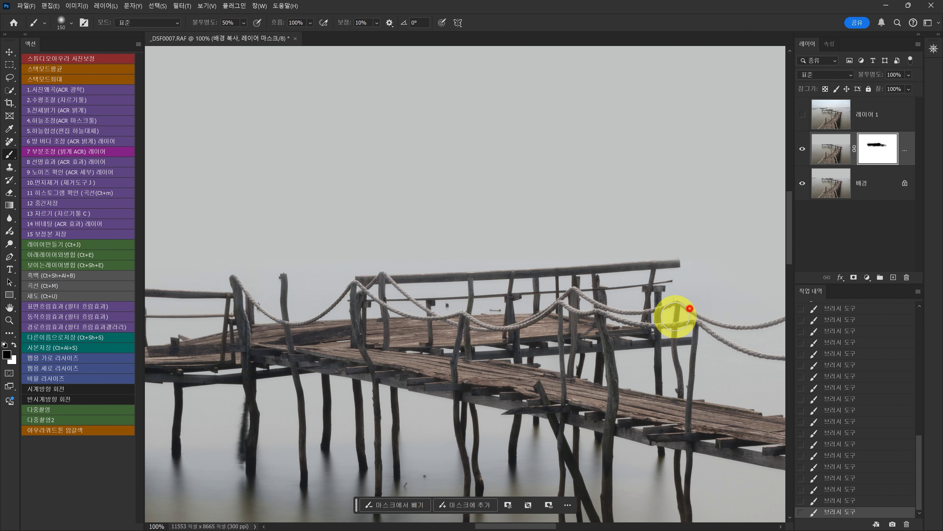
{"action": "left_click", "coordinate": [551, 284]}
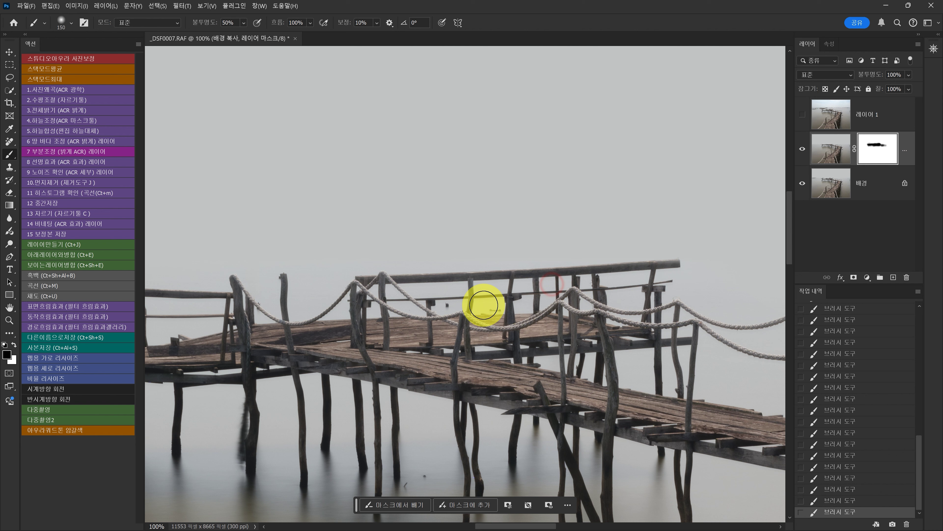
Merge the masked 배경 복사 layer down into the 배경 layer
{"action": "key", "text": "z"}
{"action": "left_click", "coordinate": [465, 307], "text": "alt"}
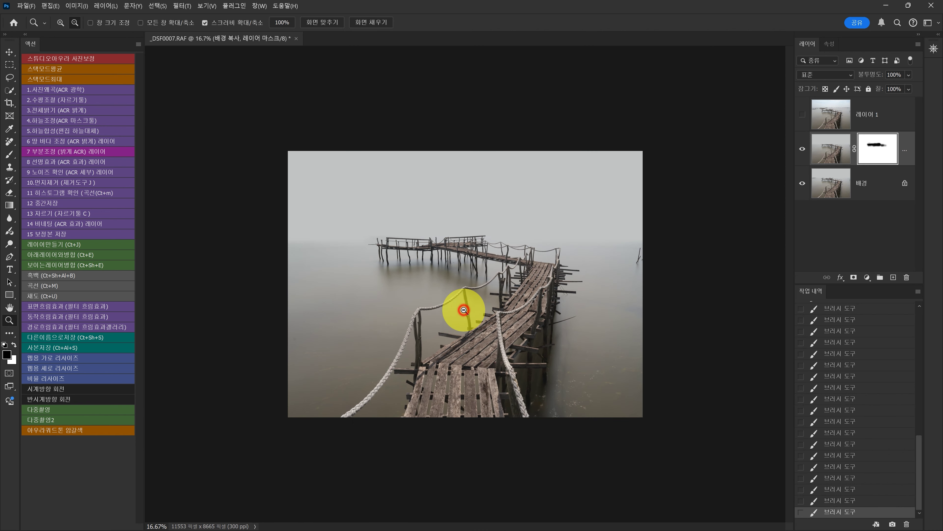
{"action": "left_click", "coordinate": [464, 310], "text": "alt"}
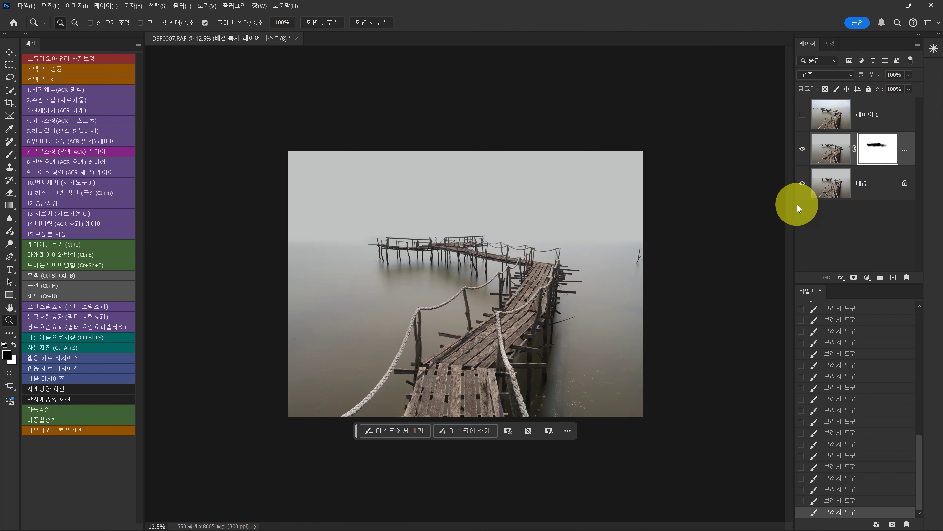
{"action": "left_click", "coordinate": [834, 150]}
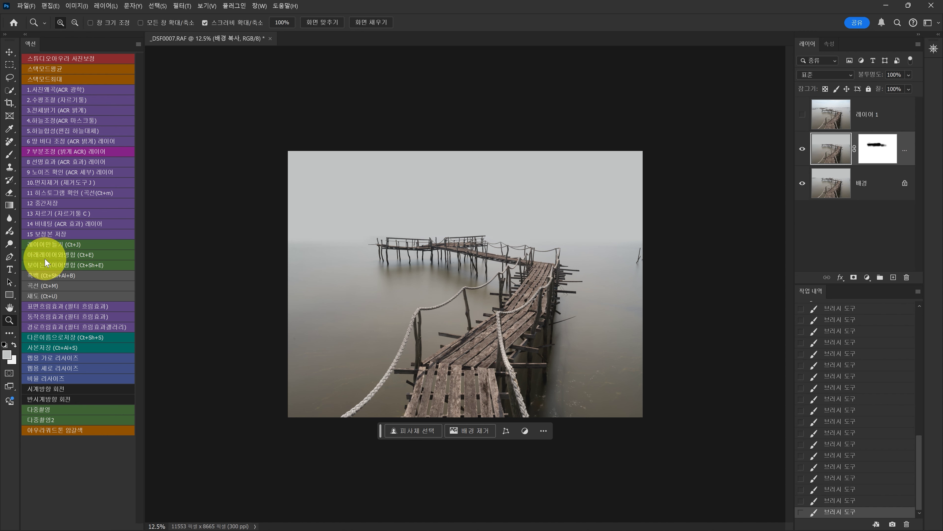
{"action": "left_click", "coordinate": [87, 256]}
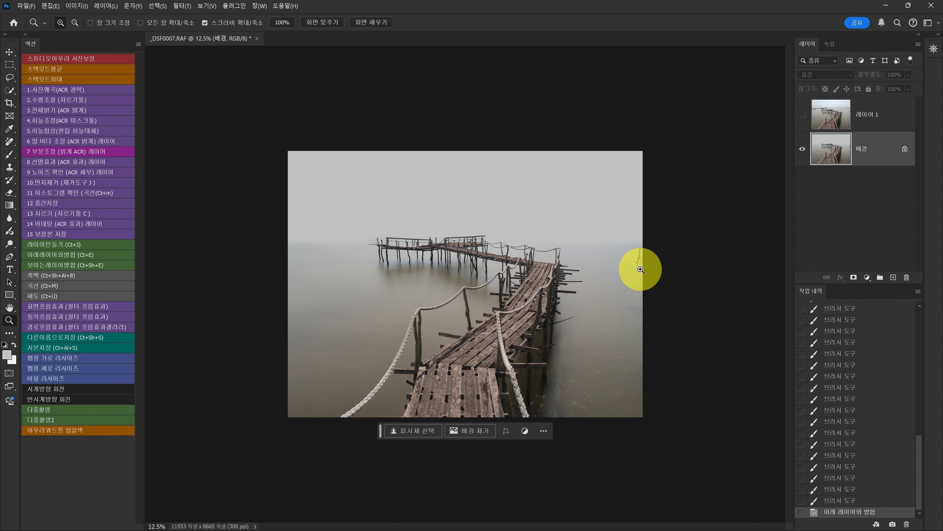
Erase the stray reed at the photo's right edge using the Remove tool at size 250
{"action": "left_click", "coordinate": [48, 182]}
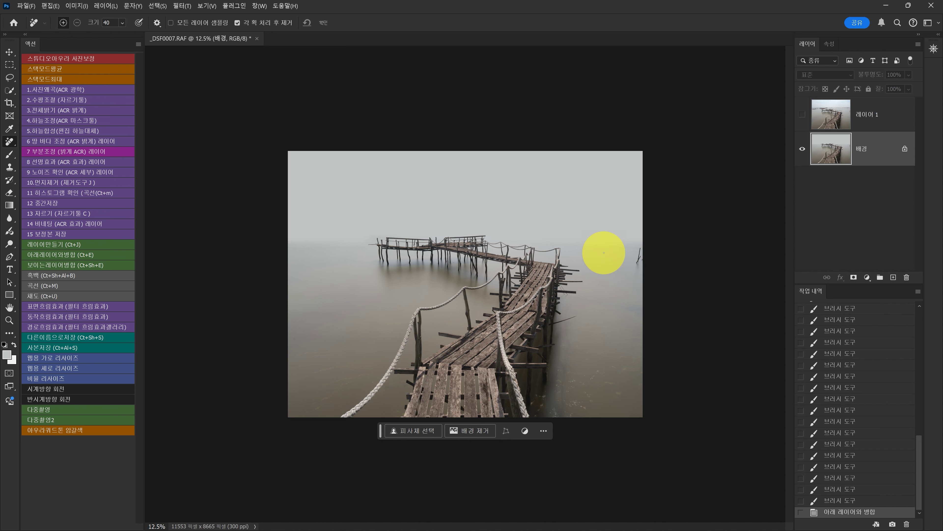
{"action": "key", "text": "bracketright"}
{"action": "left_click_drag", "start_coordinate": [642, 250], "coordinate": [639, 259]}
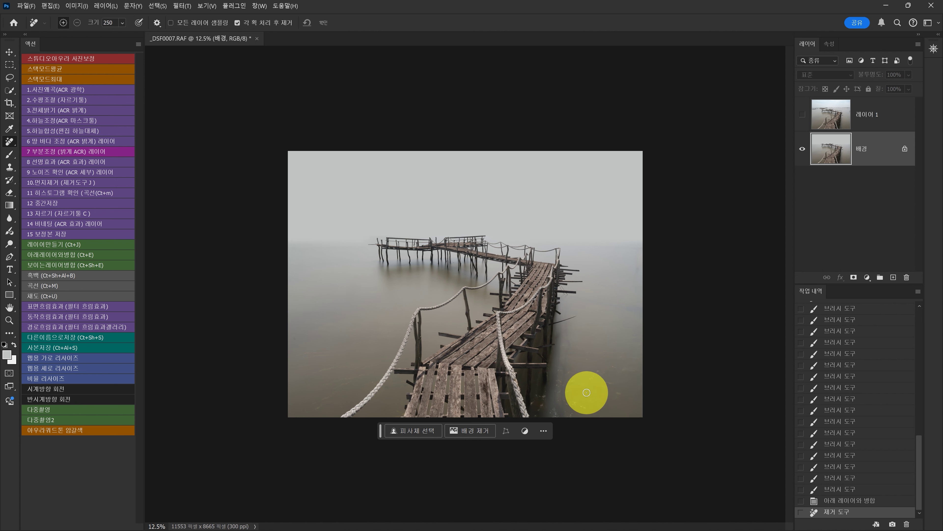
Clean the debris and specks out of the water to the lower right of the pier with the Remove tool
{"action": "left_click_drag", "start_coordinate": [590, 400], "coordinate": [608, 390]}
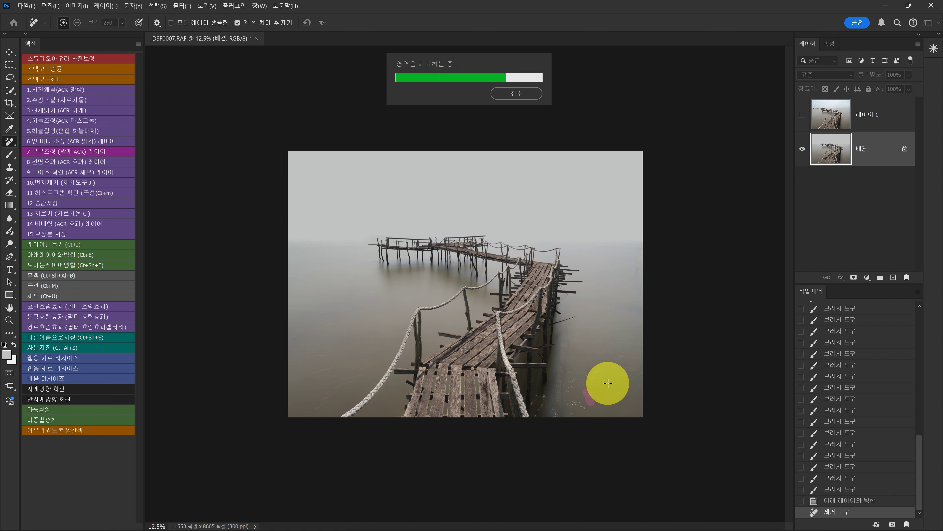
{"action": "left_click", "coordinate": [608, 383]}
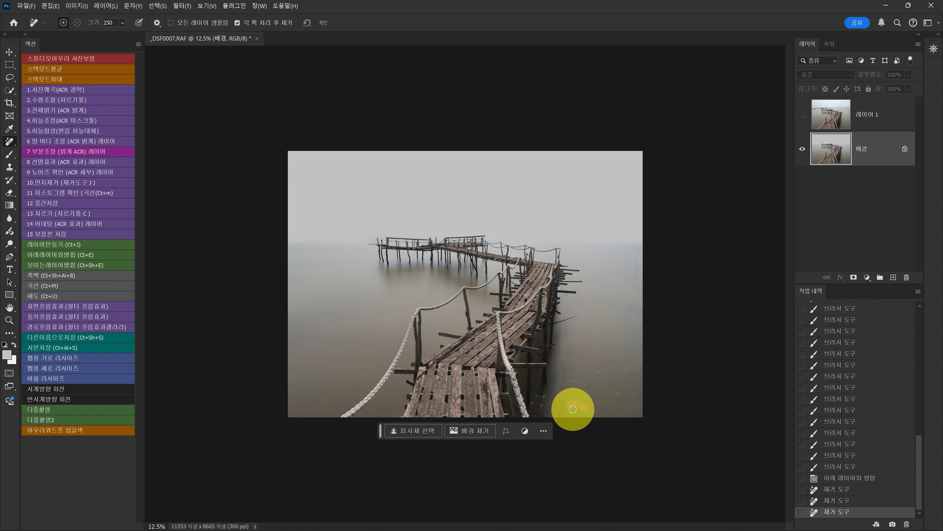
{"action": "left_click_drag", "start_coordinate": [573, 409], "coordinate": [587, 406]}
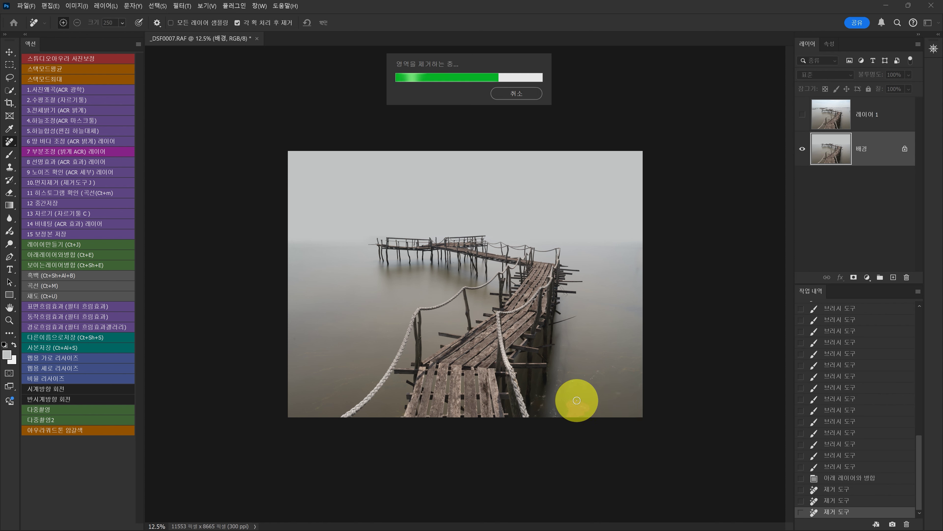
{"action": "left_click", "coordinate": [617, 396]}
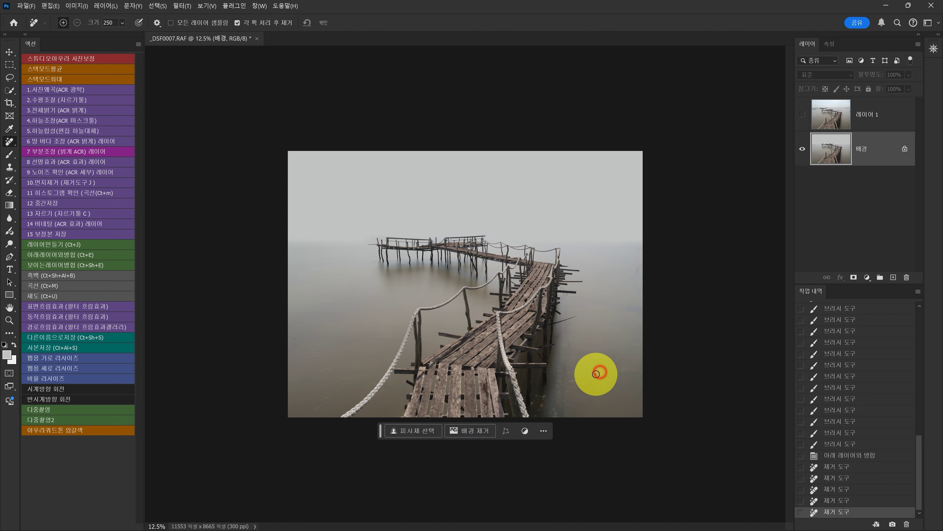
{"action": "left_click_drag", "start_coordinate": [596, 374], "coordinate": [581, 385]}
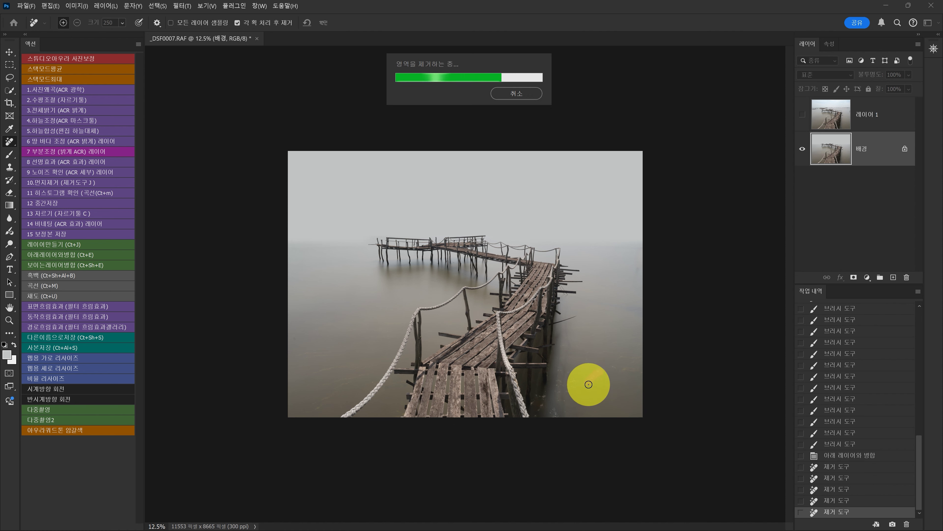
{"action": "left_click", "coordinate": [618, 376]}
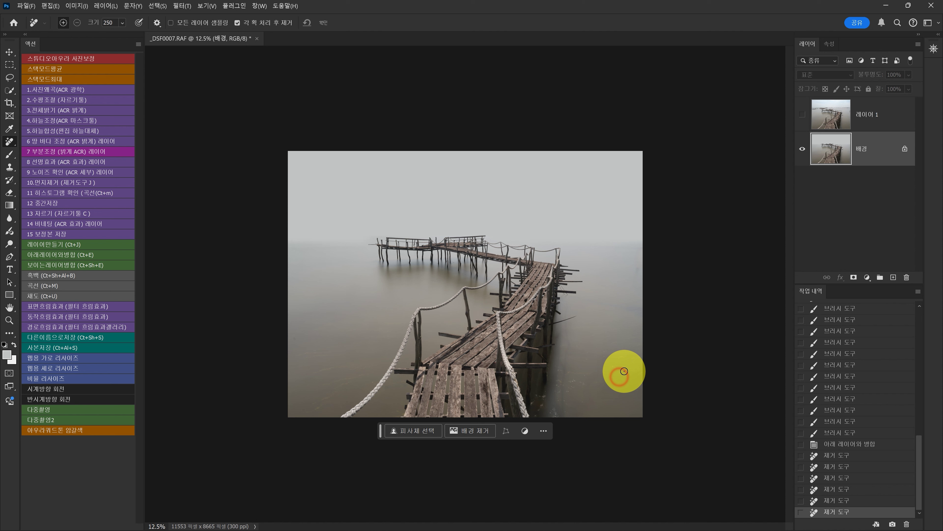
{"action": "left_click_drag", "start_coordinate": [585, 383], "coordinate": [564, 383]}
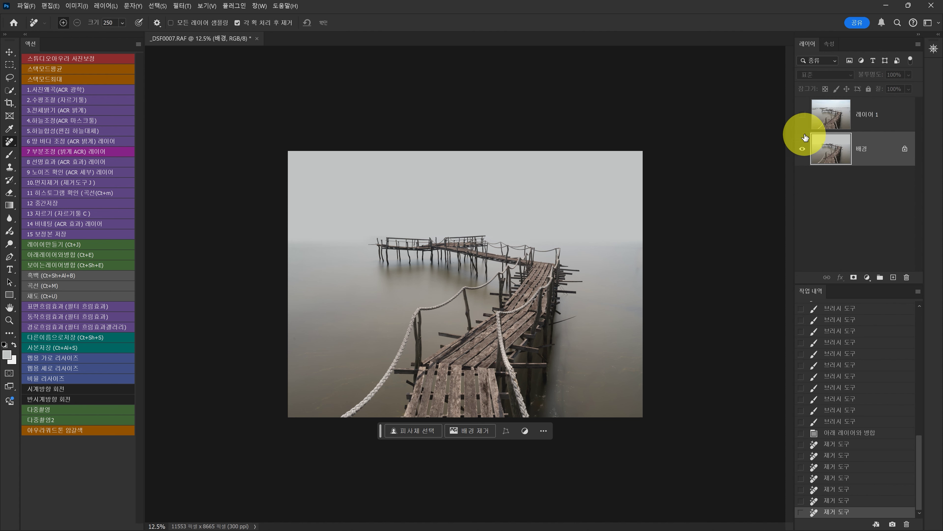
Toggle the visibility of 레이어 1 to compare the original photo with the retouched 배경 layer
{"action": "left_click", "coordinate": [803, 113]}
{"action": "left_click", "coordinate": [822, 117]}
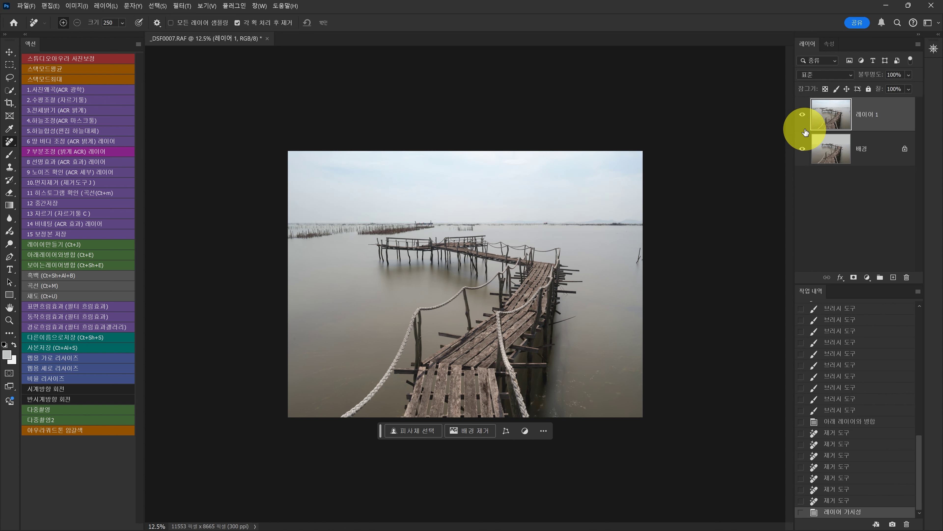
{"action": "left_click", "coordinate": [802, 114]}
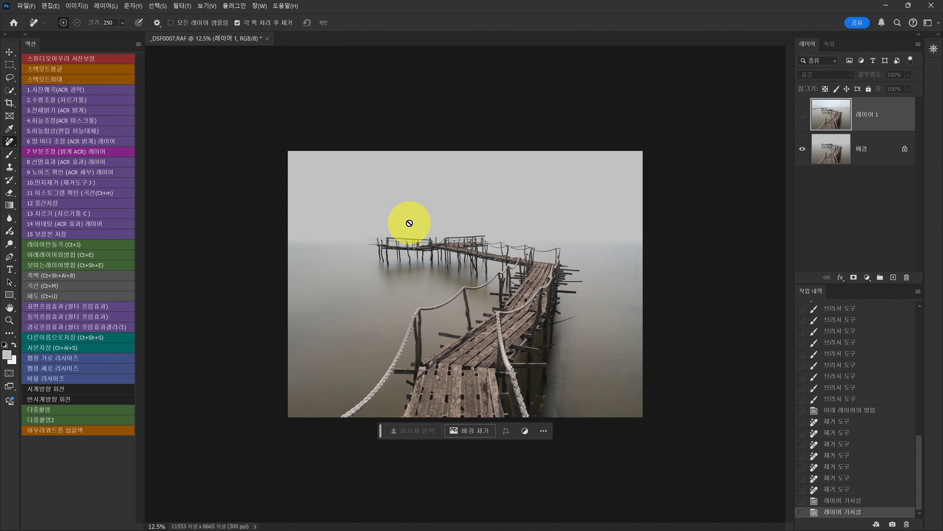
{"action": "left_click", "coordinate": [450, 244]}
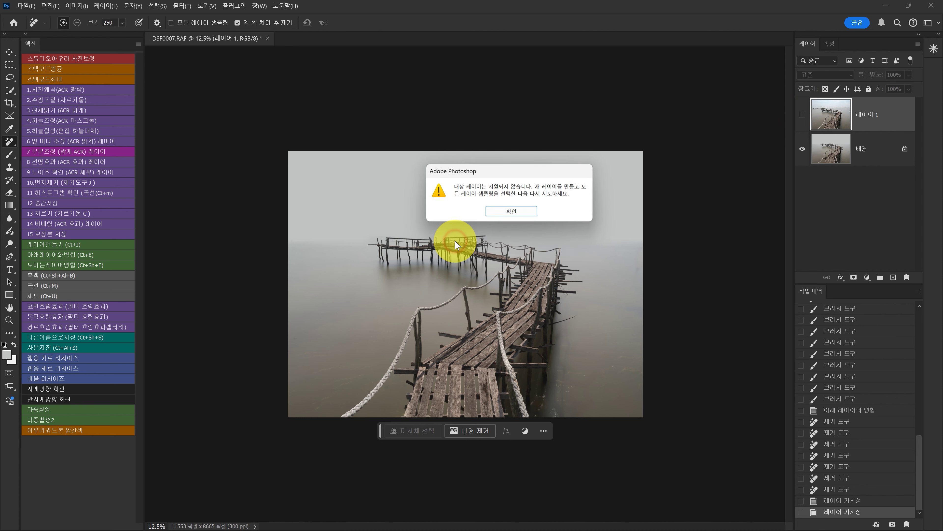
{"action": "left_click", "coordinate": [520, 238]}
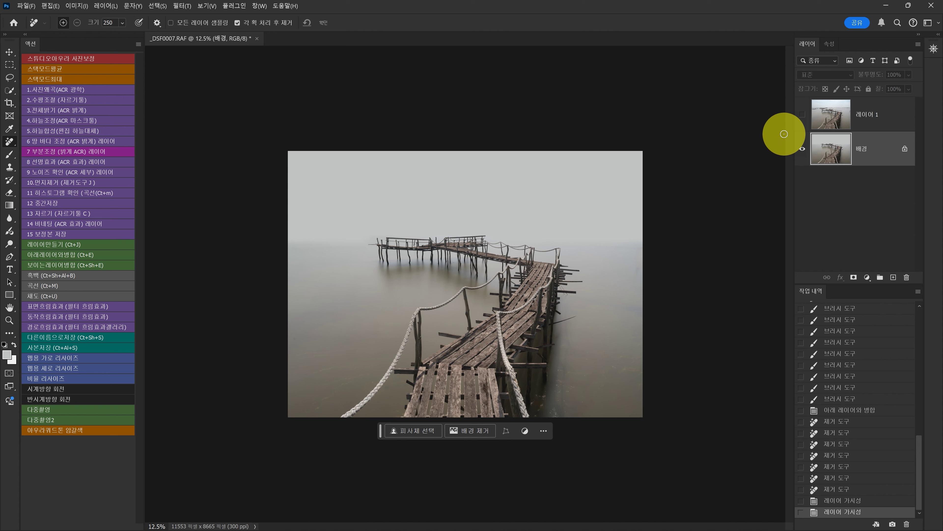
{"action": "left_click", "coordinate": [819, 149]}
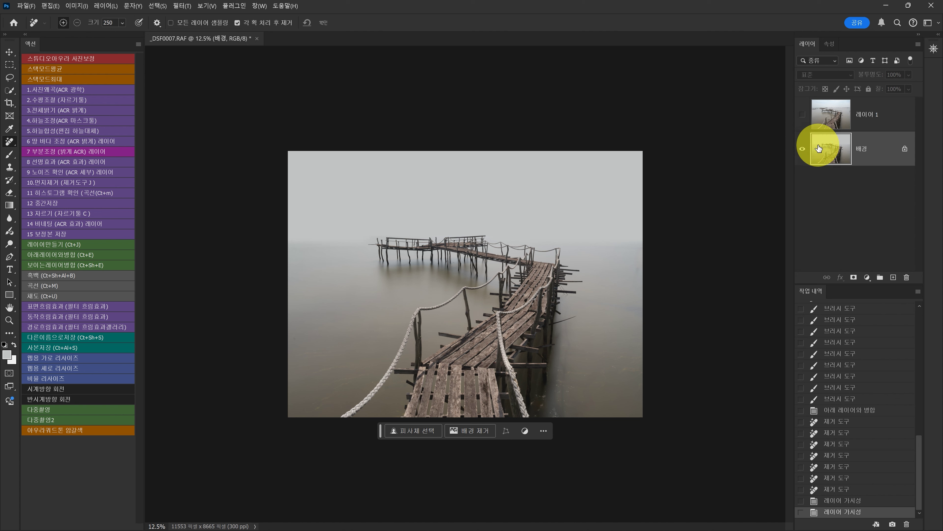
{"action": "left_click", "coordinate": [802, 114]}
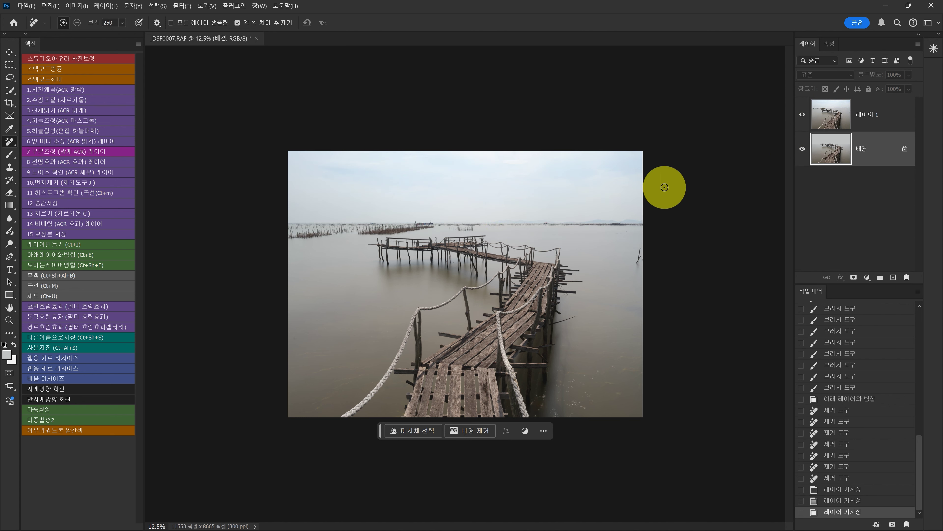
{"action": "left_click", "coordinate": [828, 118]}
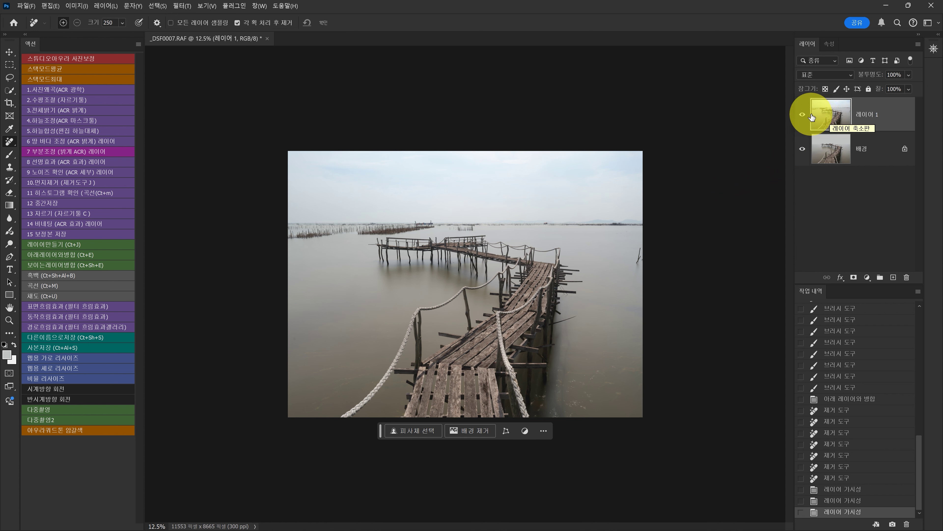
Compare the photo with and without Layer 1 by switching the layer's visibility off and on twice
{"action": "left_click", "coordinate": [802, 115]}
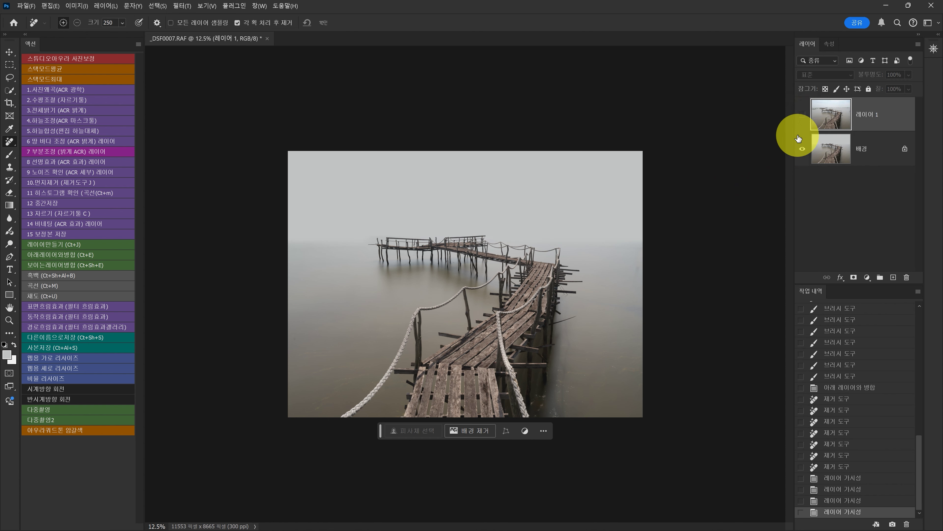
{"action": "left_click", "coordinate": [802, 115]}
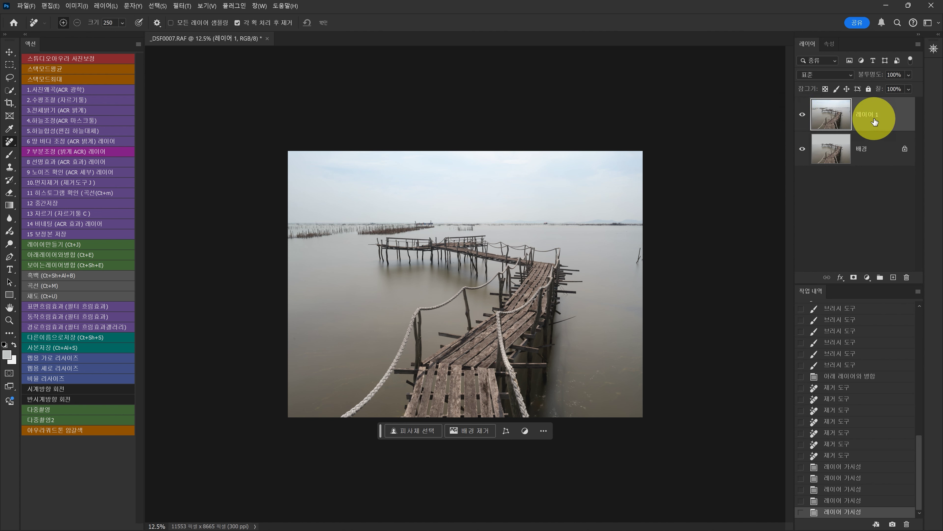
{"action": "left_click", "coordinate": [803, 116]}
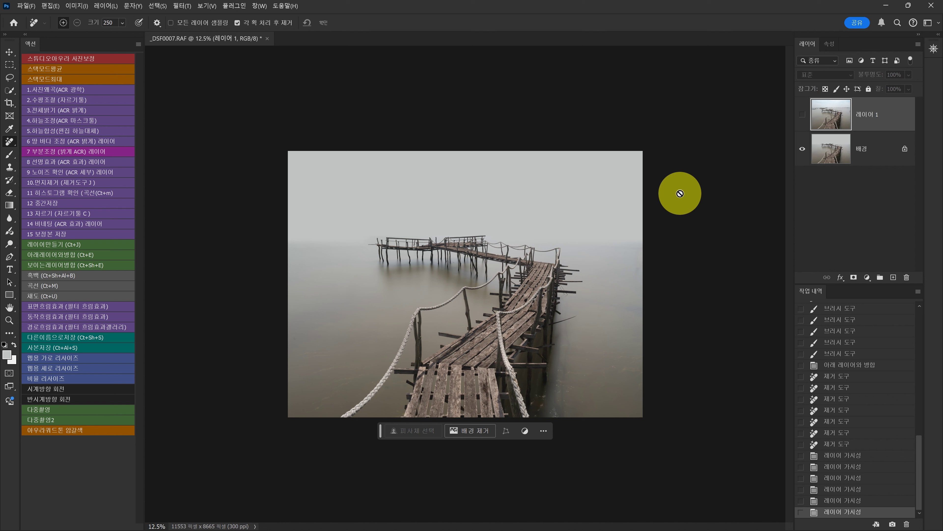
{"action": "left_click", "coordinate": [802, 114]}
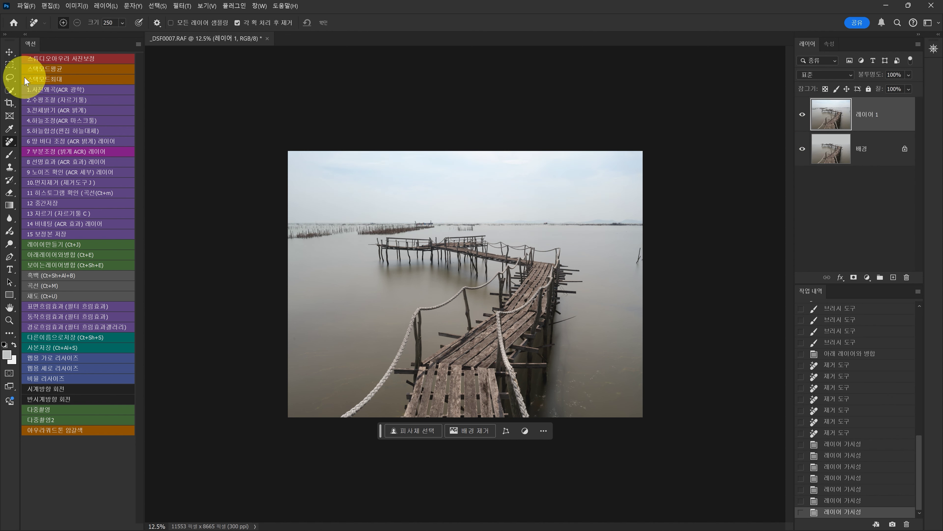
Try a few Rectangular Marquee selections starting outside the canvas above the sky, and deselect them
{"action": "left_click", "coordinate": [10, 66]}
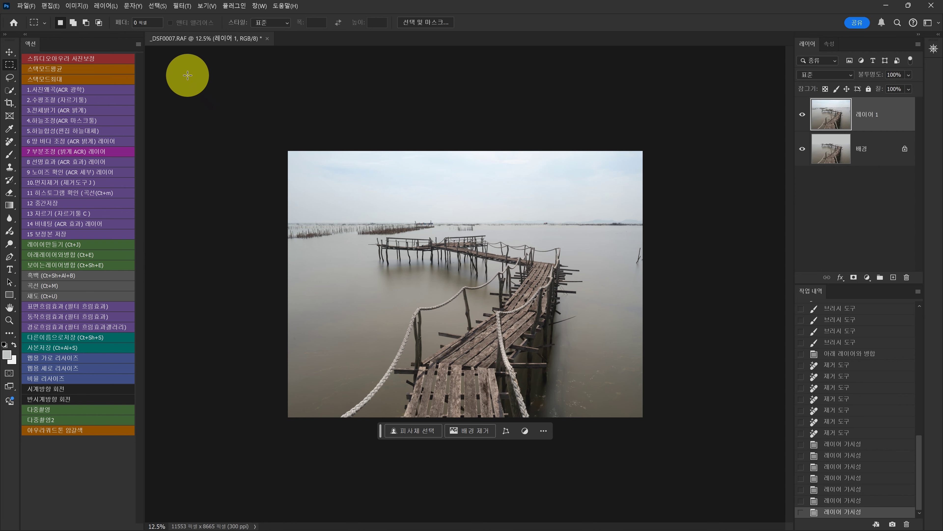
{"action": "left_click_drag", "start_coordinate": [189, 78], "coordinate": [232, 120]}
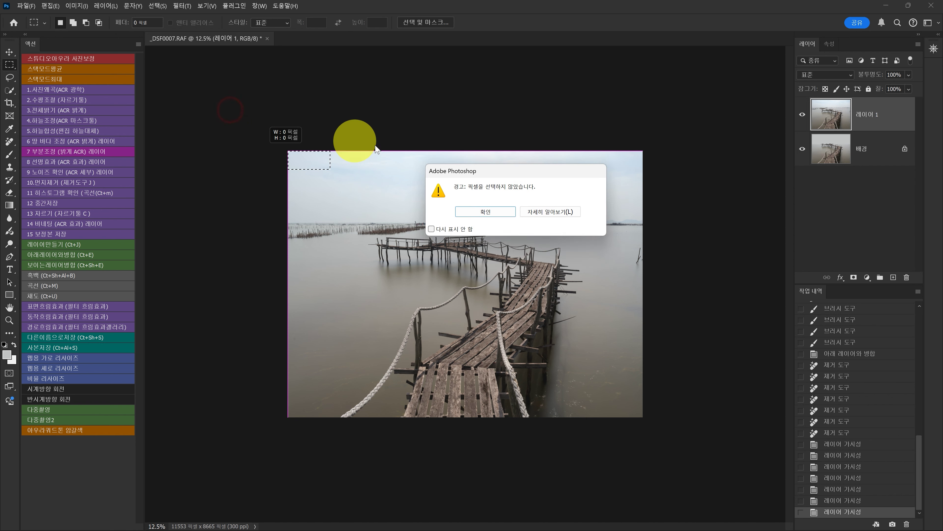
{"action": "left_click", "coordinate": [482, 211]}
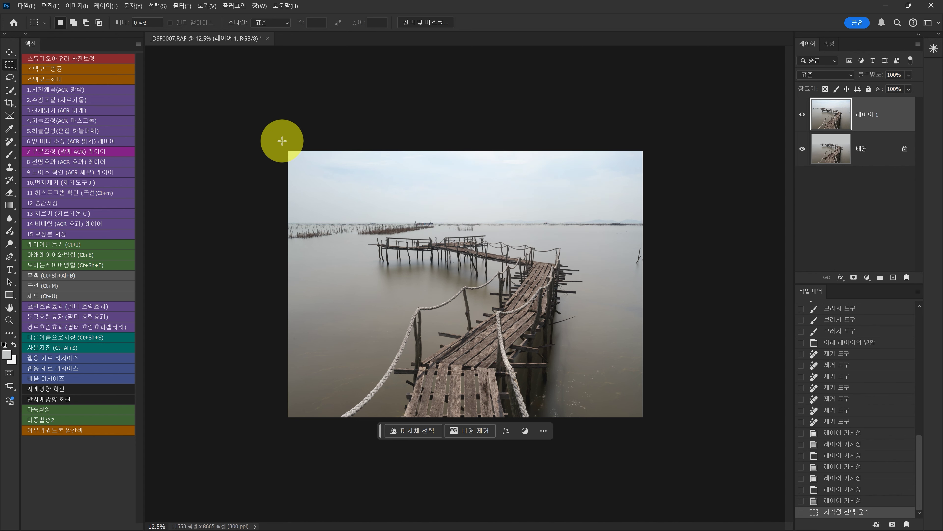
{"action": "left_click_drag", "start_coordinate": [271, 148], "coordinate": [305, 130]}
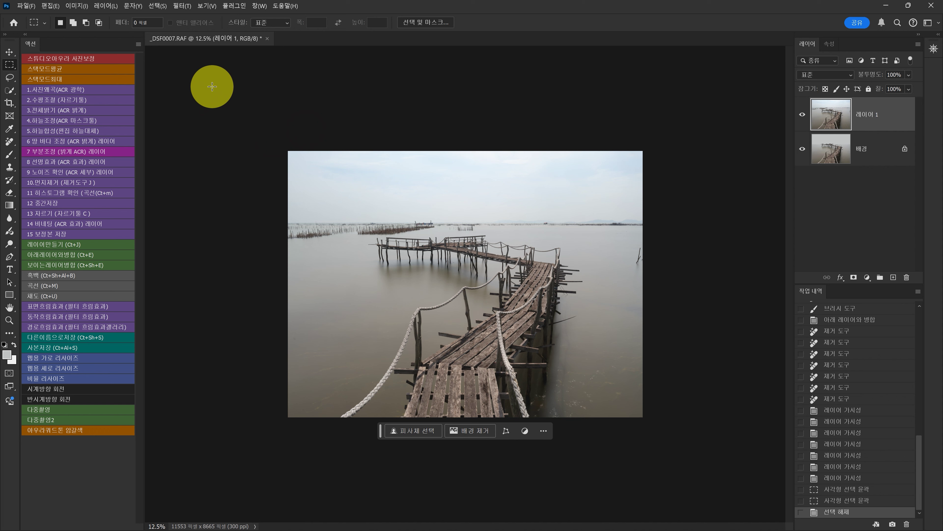
{"action": "left_click_drag", "start_coordinate": [274, 64], "coordinate": [612, 204]}
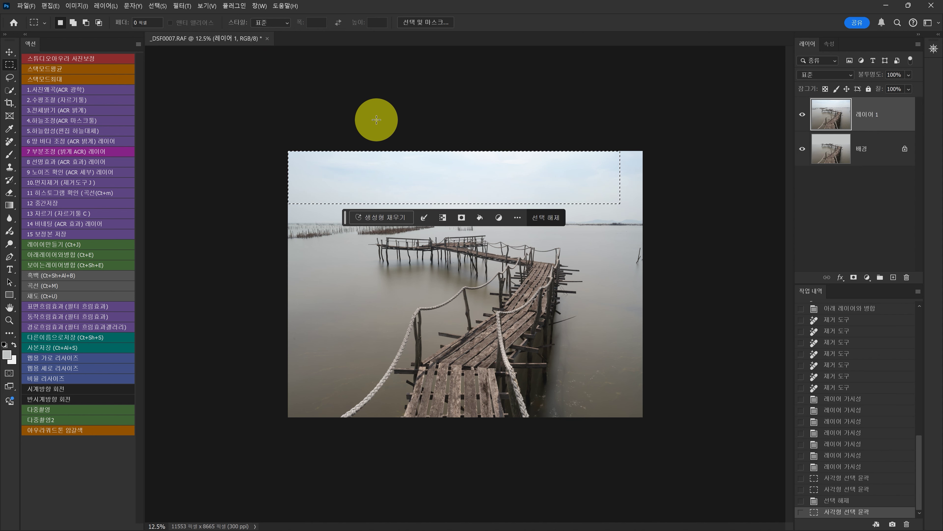
{"action": "left_click", "coordinate": [374, 120]}
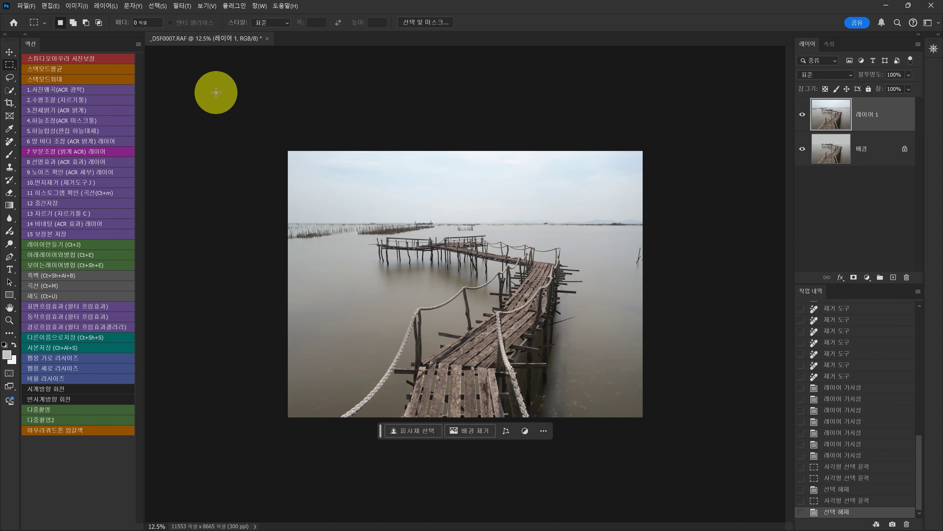
Select the full-width sky down to just above the horizon with the Rectangular Marquee, about 11553 by 2143 px
{"action": "left_click_drag", "start_coordinate": [168, 57], "coordinate": [353, 143]}
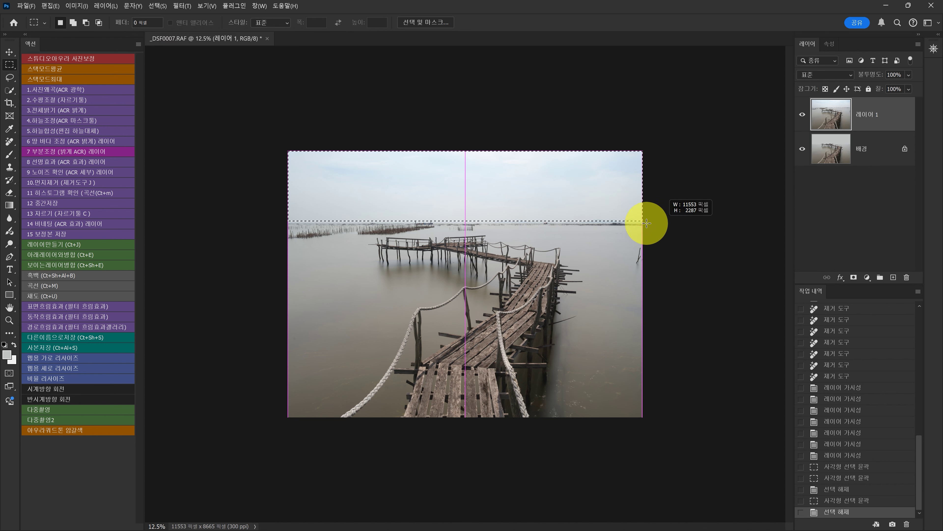
{"action": "left_click_drag", "start_coordinate": [669, 216], "coordinate": [683, 215]}
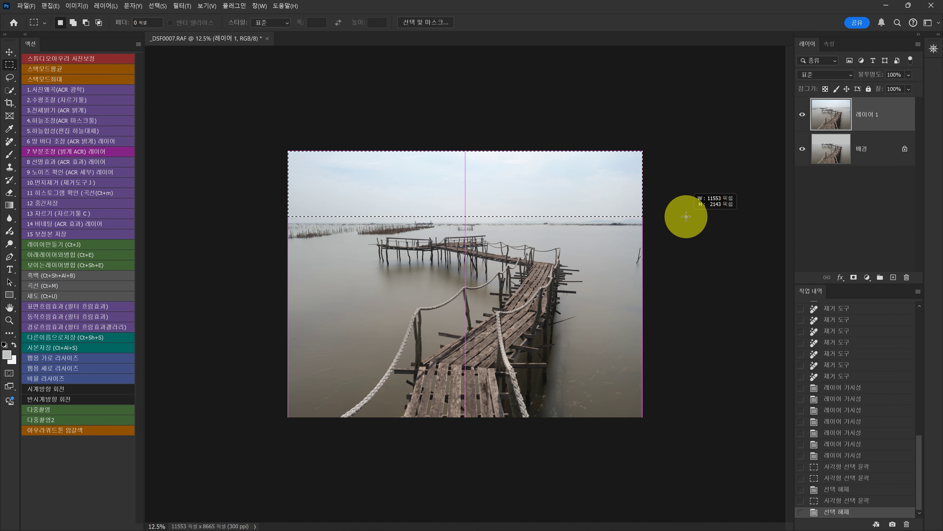
{"action": "left_click_drag", "start_coordinate": [686, 217], "coordinate": [765, 217]}
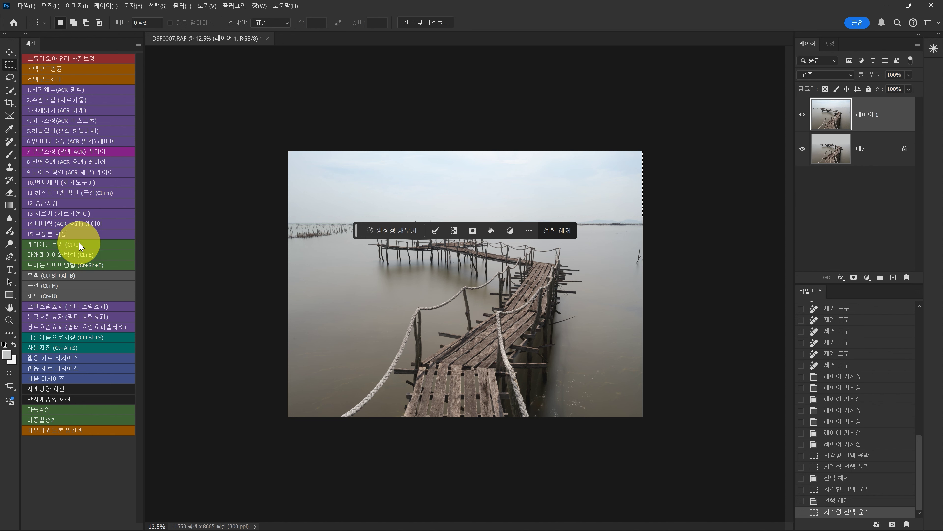
Copy the selected sky to a new layer and delete Layer 1, leaving the sky strip above the background
{"action": "left_click", "coordinate": [74, 244]}
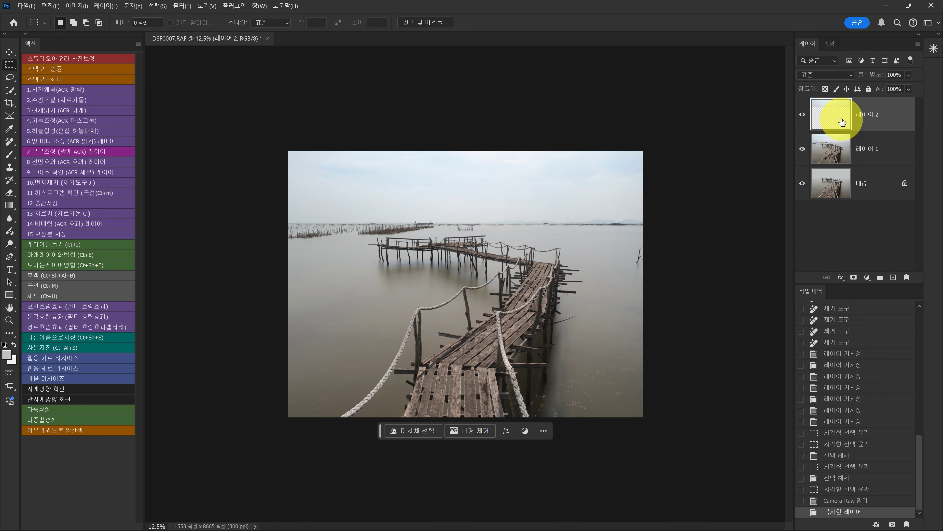
{"action": "left_click", "coordinate": [837, 153]}
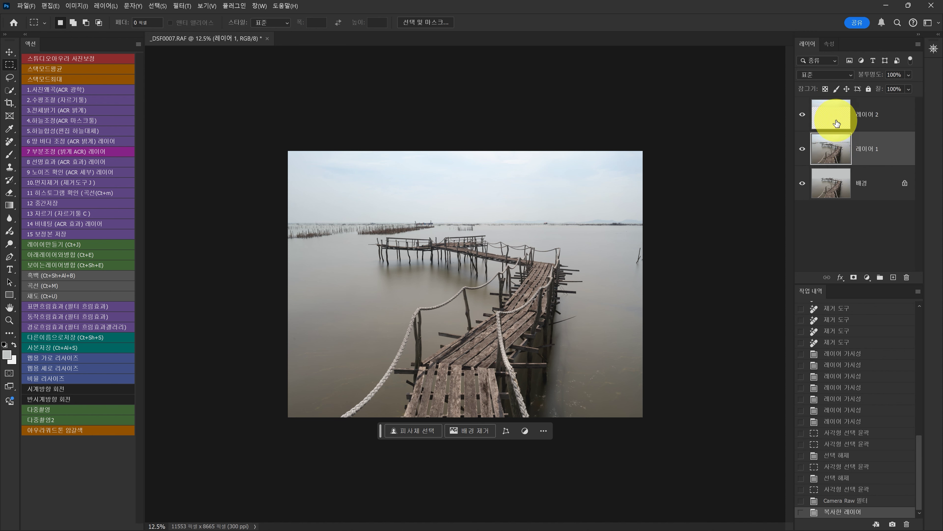
{"action": "left_click_drag", "start_coordinate": [836, 145], "coordinate": [911, 280]}
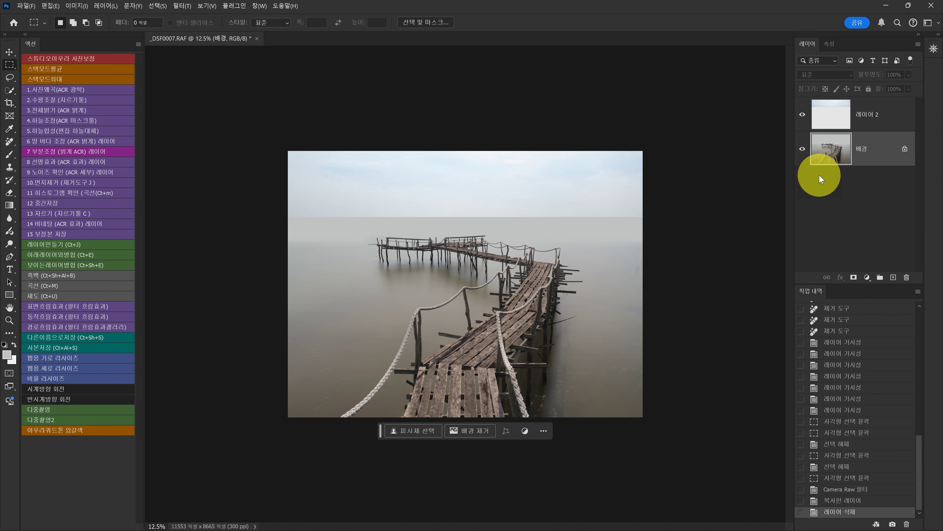
Move the sky strip on Layer 2 down to the misty horizon, aligned with the canvas width and centred at about X 5776.5, Y 1323.5 px
{"action": "left_click", "coordinate": [830, 119]}
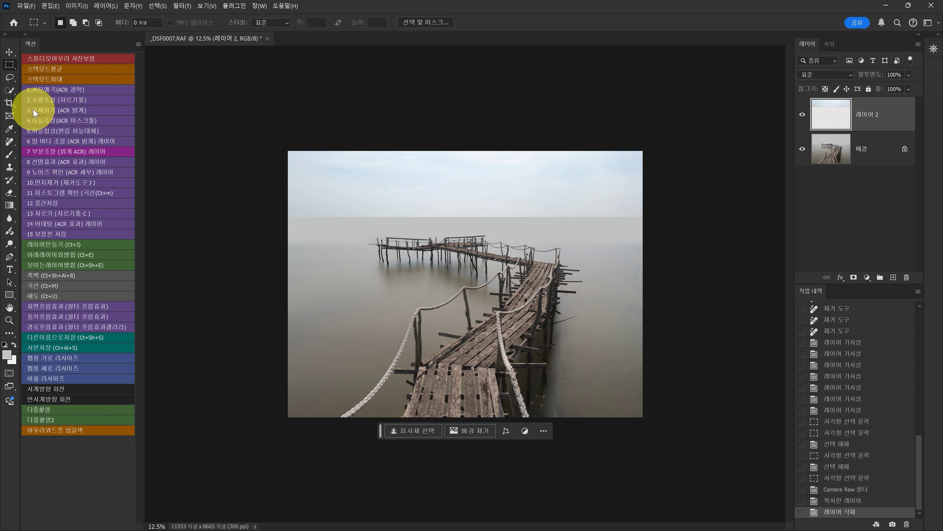
{"action": "left_click", "coordinate": [9, 54]}
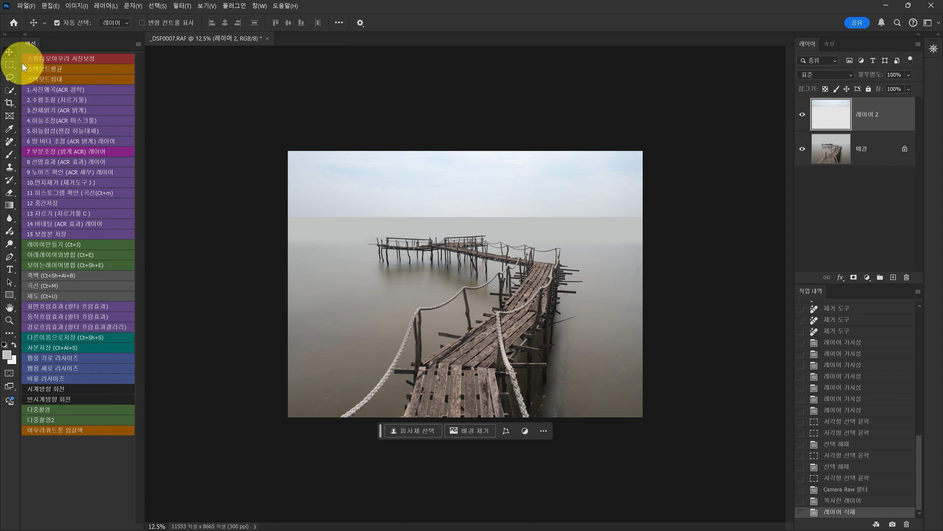
{"action": "left_click", "coordinate": [457, 187]}
{"action": "left_click_drag", "start_coordinate": [457, 187], "coordinate": [444, 212]}
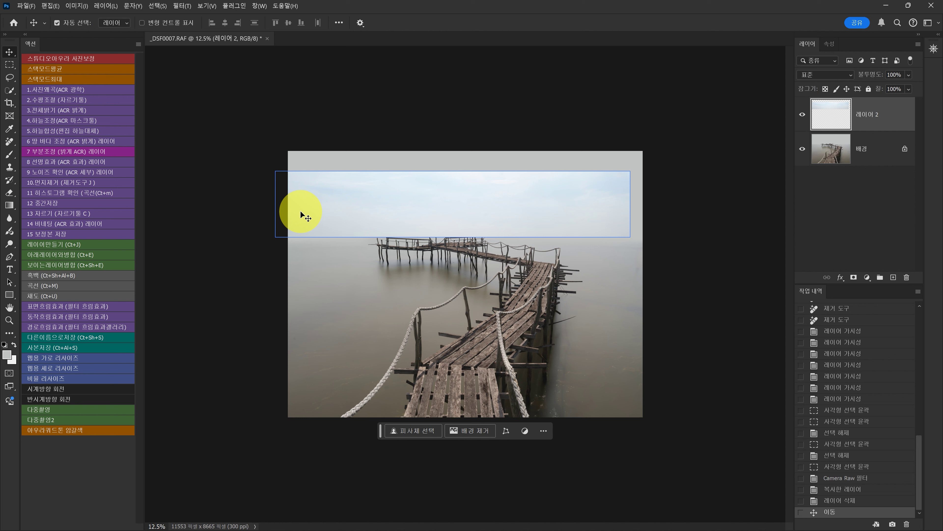
{"action": "left_click_drag", "start_coordinate": [489, 221], "coordinate": [467, 217]}
{"action": "left_click", "coordinate": [466, 227]}
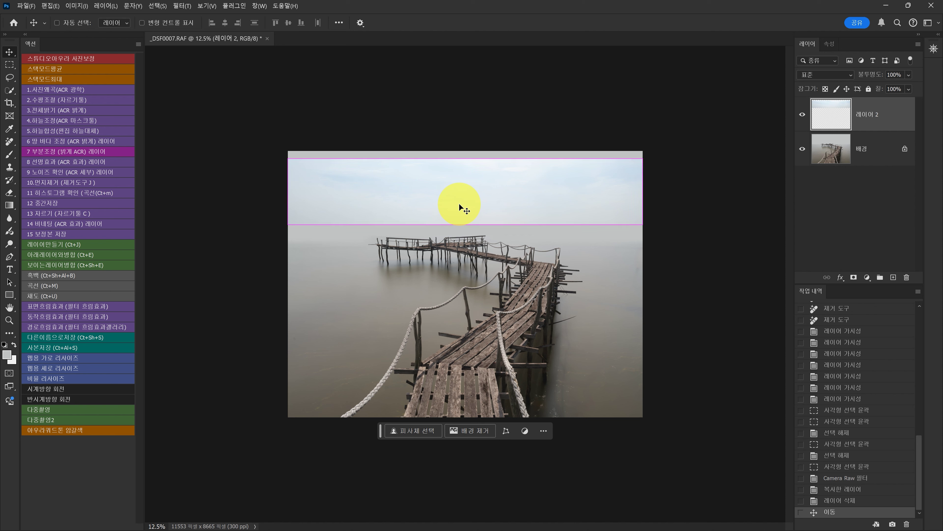
Try enlarging the sky strip with Free Transform, by height alone and proportionally, undoing each attempt
{"action": "key", "text": "ctrl+t"}
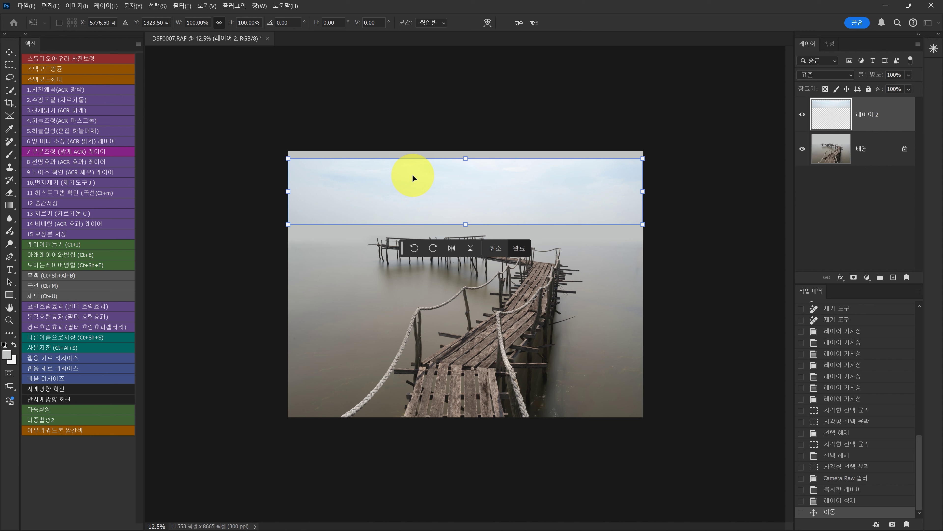
{"action": "left_click_drag", "start_coordinate": [465, 159], "coordinate": [465, 151]}
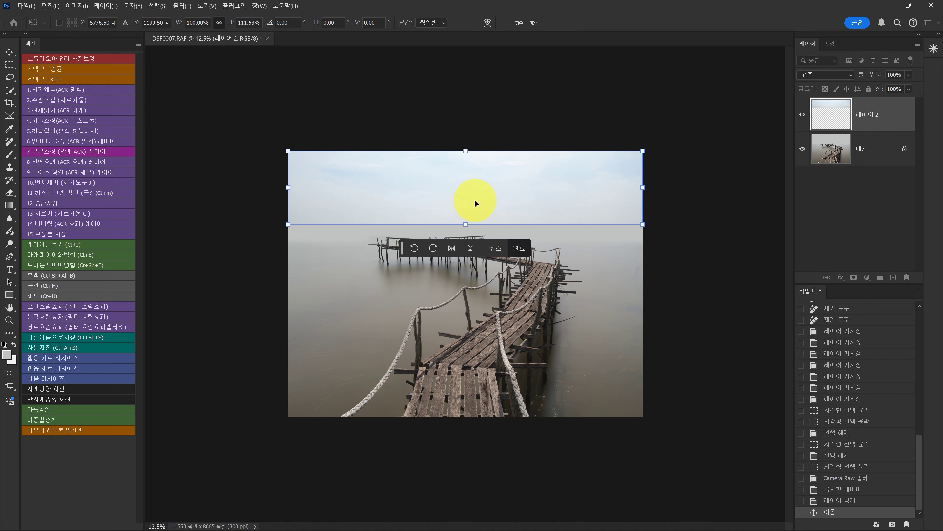
{"action": "key", "text": "ctrl+z"}
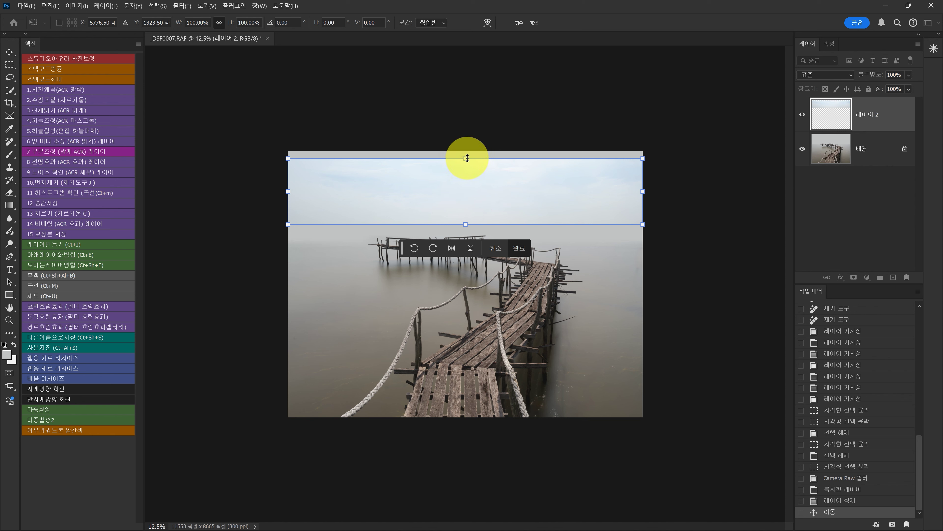
{"action": "left_click_drag", "start_coordinate": [468, 158], "coordinate": [470, 117]}
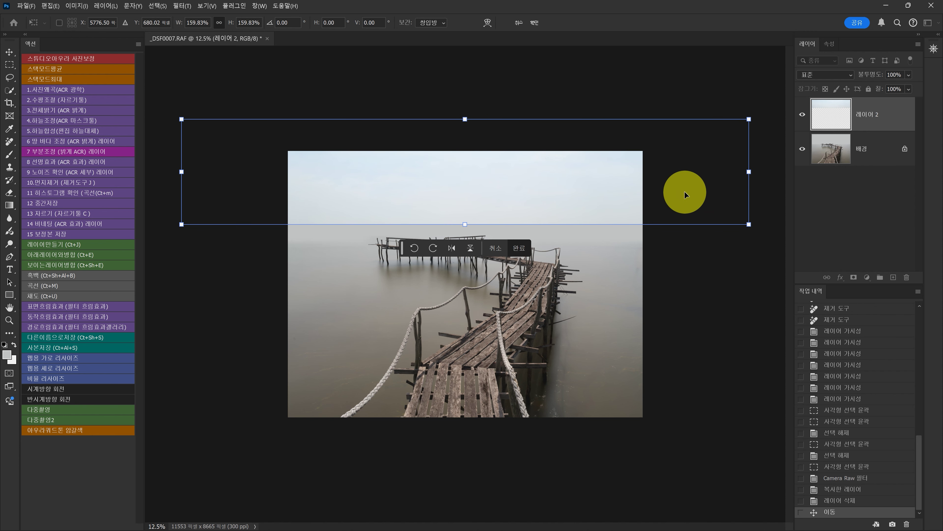
{"action": "key", "text": "ctrl+z"}
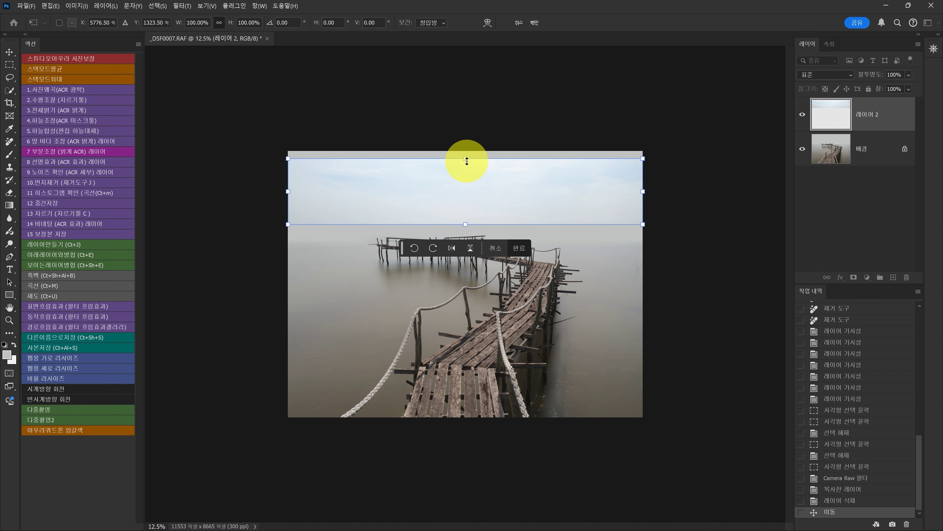
{"action": "left_click_drag", "start_coordinate": [467, 160], "coordinate": [467, 154]}
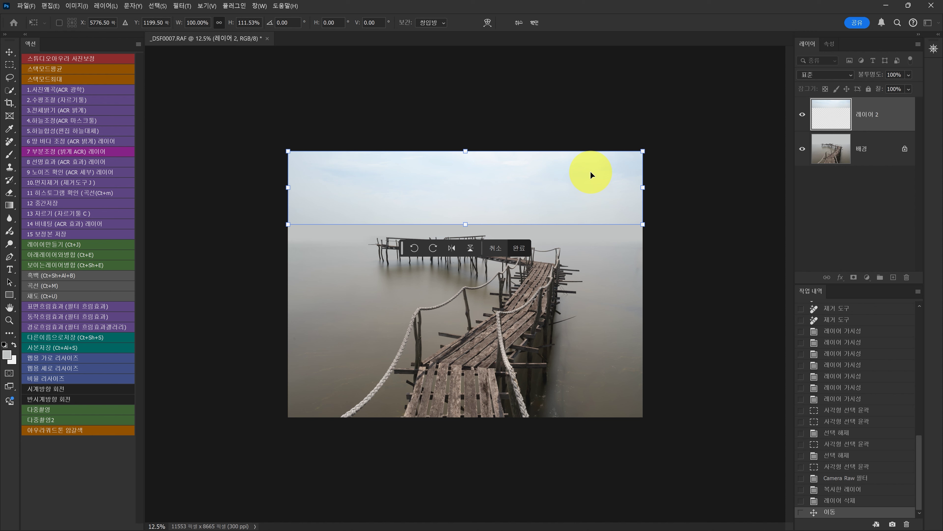
{"action": "key", "text": "ctrl+z"}
{"action": "left_click", "coordinate": [465, 159]}
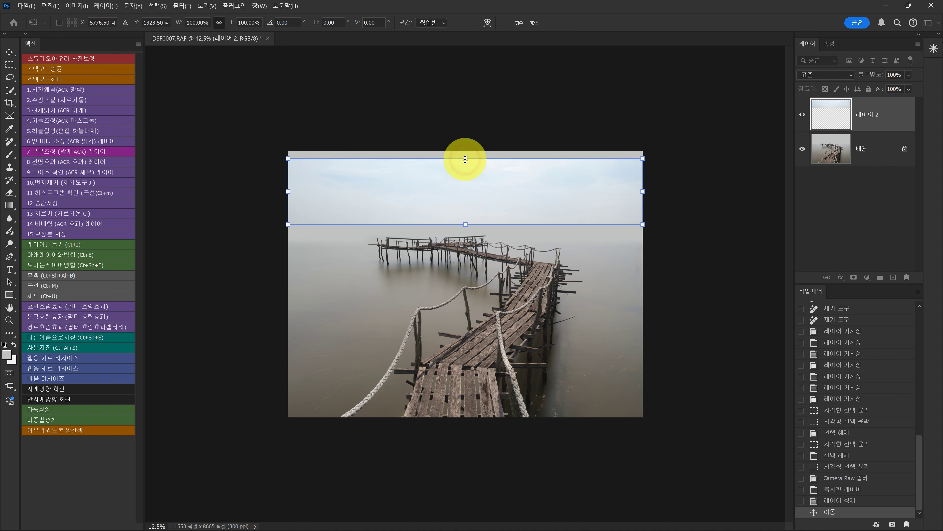
{"action": "left_click_drag", "start_coordinate": [465, 159], "coordinate": [470, 136]}
{"action": "key", "text": "ctrl+z"}
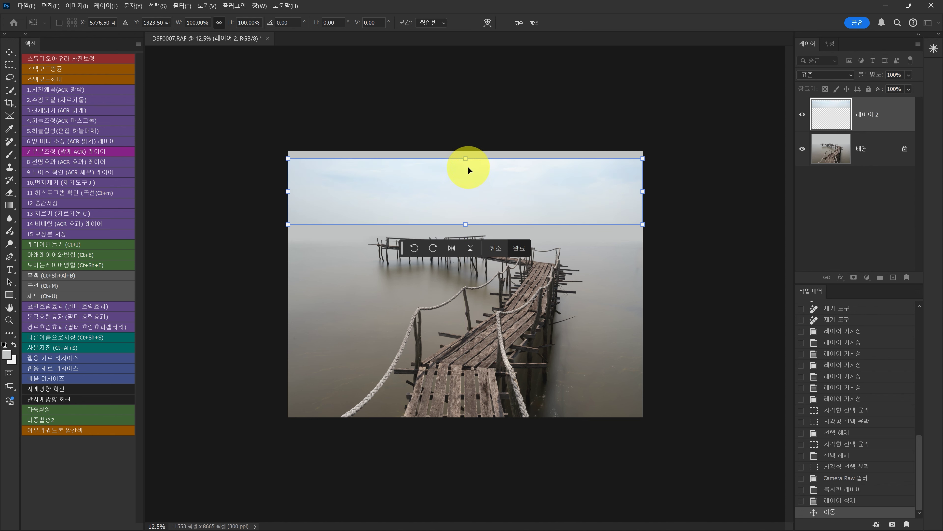
Stretch the sky strip's upper edge to the top of the canvas, about 111.53% height at 100% width, and apply the transform
{"action": "mouse_move", "coordinate": [466, 161]}
{"action": "left_mouse_down"}
{"action": "mouse_move", "coordinate": [461, 140]}
{"action": "mouse_move", "coordinate": [465, 177]}
{"action": "mouse_move", "coordinate": [460, 152]}
{"action": "left_mouse_up"}
{"action": "key", "text": "ctrl+z"}
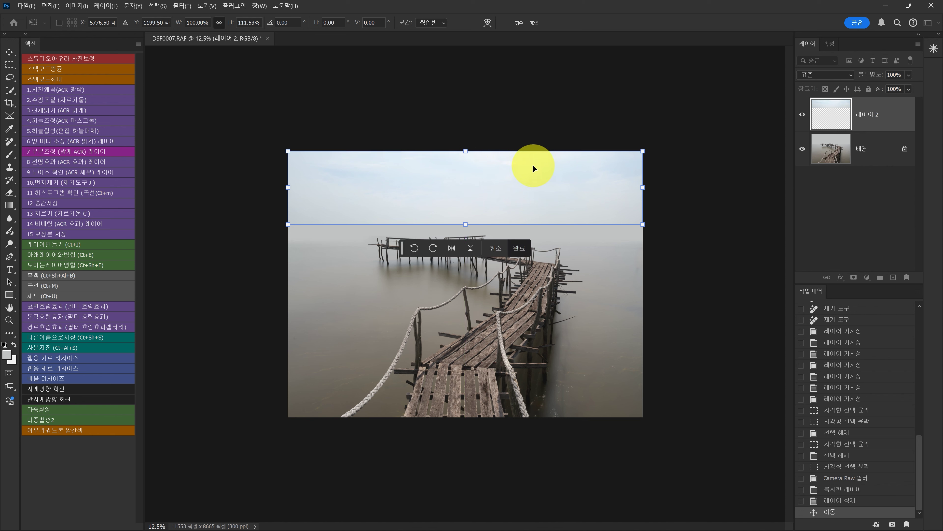
{"action": "key", "text": "Return"}
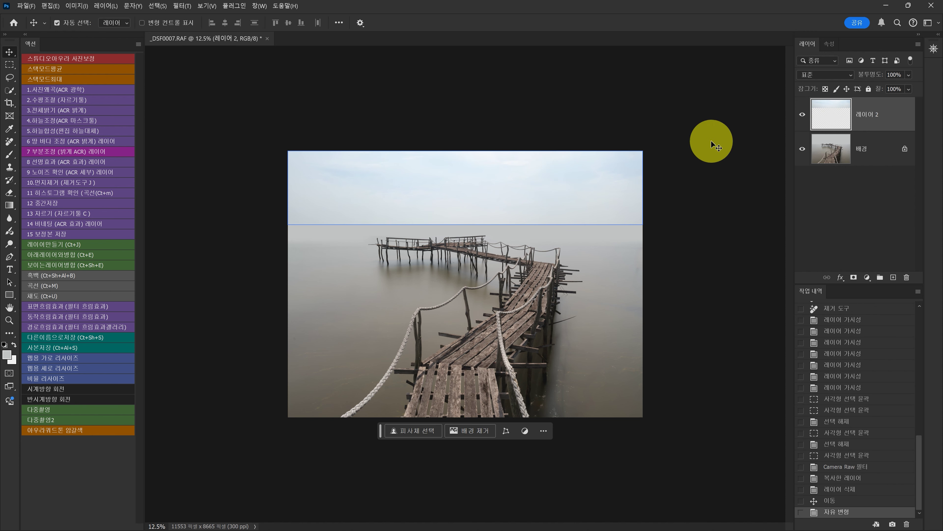
Deselect the layers and examine the seam between the sky strip and the water along the horizon
{"action": "left_click", "coordinate": [863, 223]}
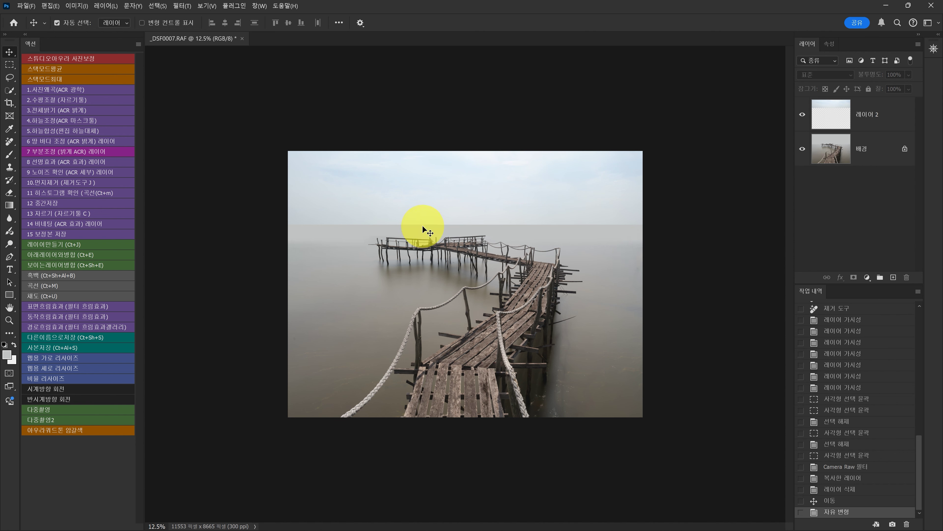
{"action": "left_click", "coordinate": [460, 225]}
{"action": "left_click", "coordinate": [718, 251]}
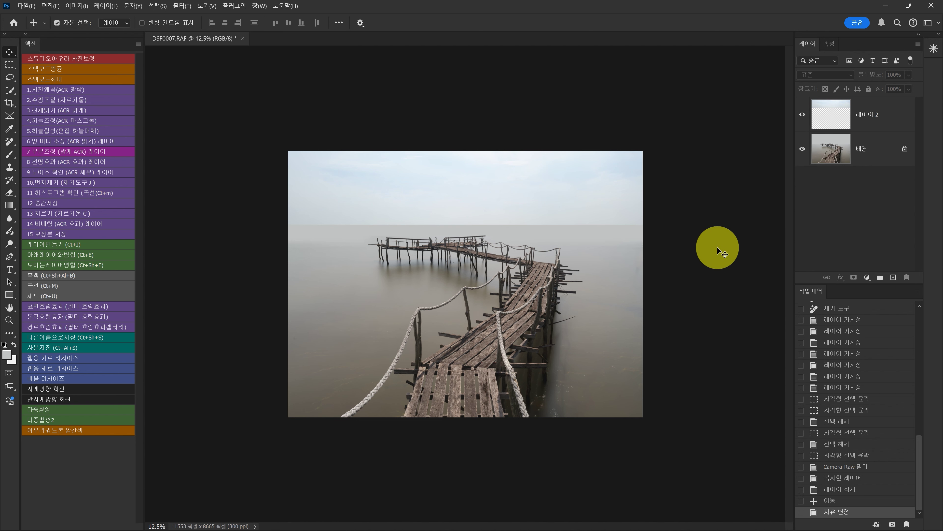
Add a layer mask to Layer 2 and set up the Gradient tool with black as the foreground colour
{"action": "left_click", "coordinate": [840, 127]}
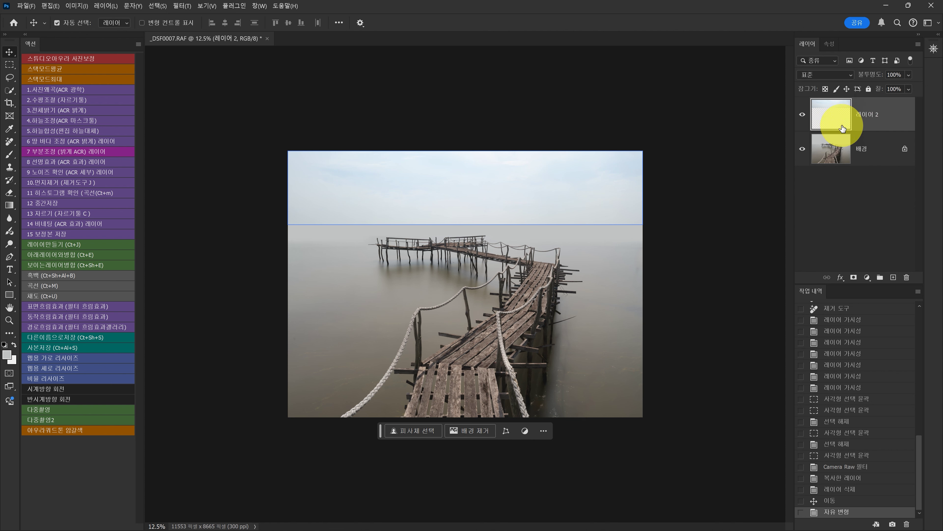
{"action": "left_click", "coordinate": [853, 277]}
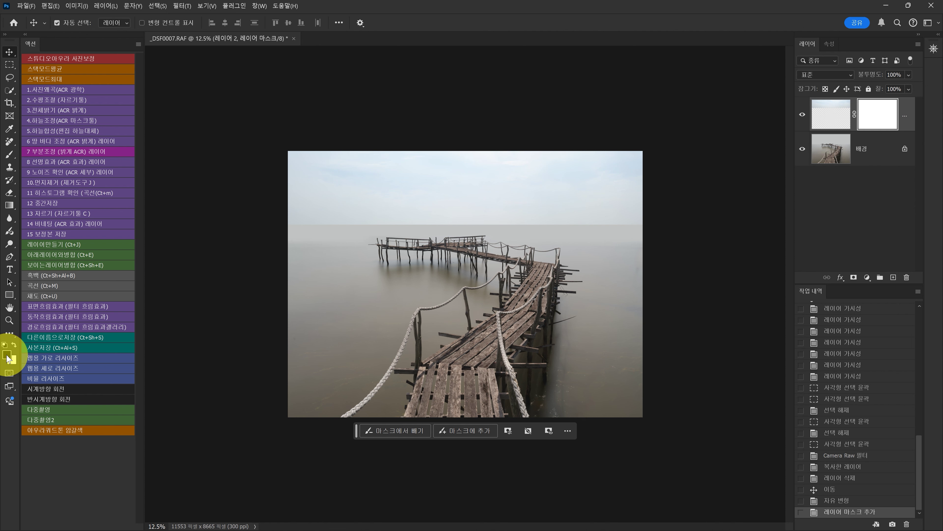
{"action": "key", "text": "g"}
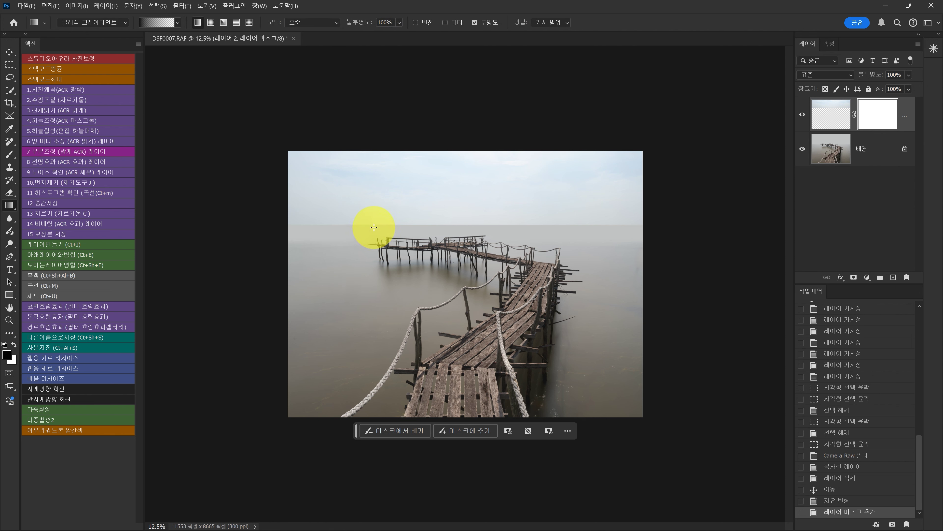
Try softening the sky strip's lower edge with short mask gradients at the horizon, then revert to the blank layer mask
{"action": "left_click_drag", "start_coordinate": [373, 227], "coordinate": [402, 225]}
{"action": "key", "text": "ctrl+z"}
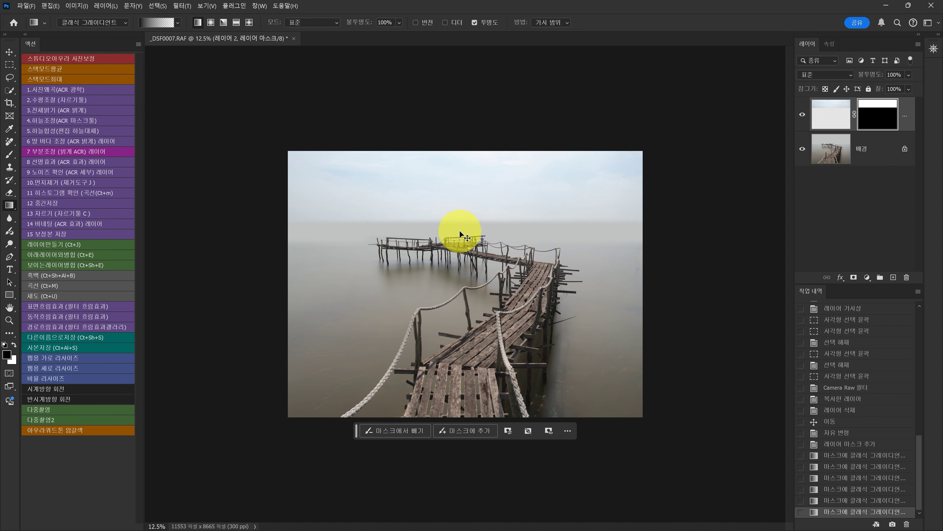
{"action": "key", "text": "ctrl+z"}
{"action": "key", "text": "ctrl+z"}
{"action": "key", "text": "ctrl+z"}
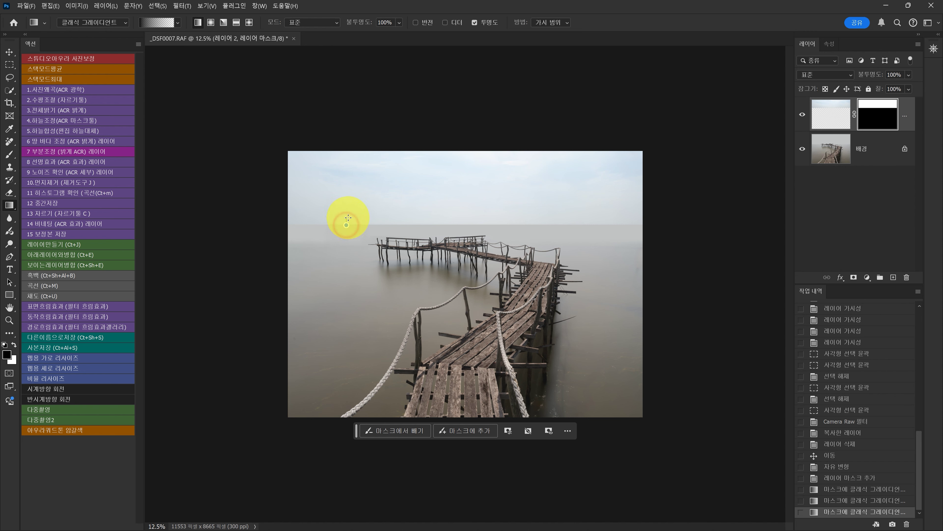
{"action": "mouse_move", "coordinate": [343, 213]}
{"action": "left_mouse_down"}
{"action": "mouse_move", "coordinate": [347, 246]}
{"action": "mouse_move", "coordinate": [362, 241]}
{"action": "mouse_move", "coordinate": [343, 211]}
{"action": "left_mouse_up"}
{"action": "key", "text": "ctrl+z"}
{"action": "key", "text": "ctrl+z"}
{"action": "key", "text": "ctrl+z"}
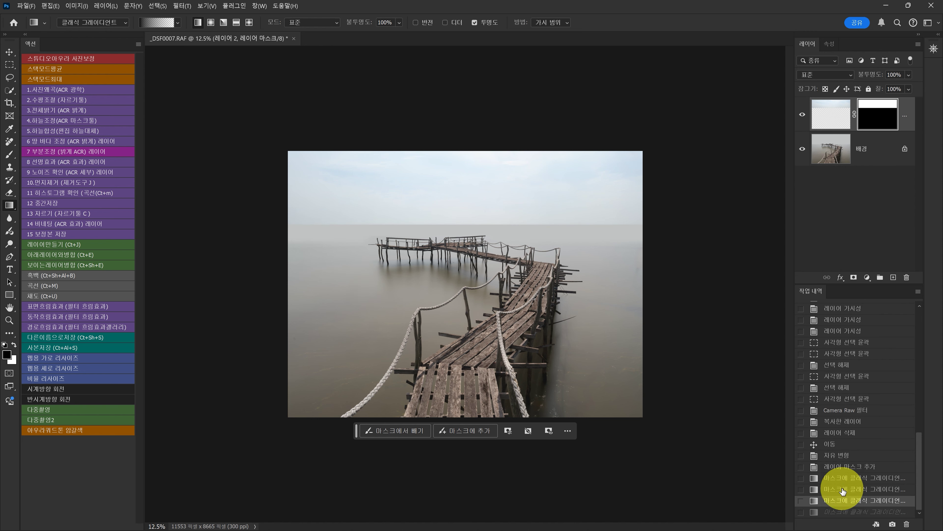
{"action": "left_click", "coordinate": [841, 478]}
{"action": "left_click", "coordinate": [841, 467]}
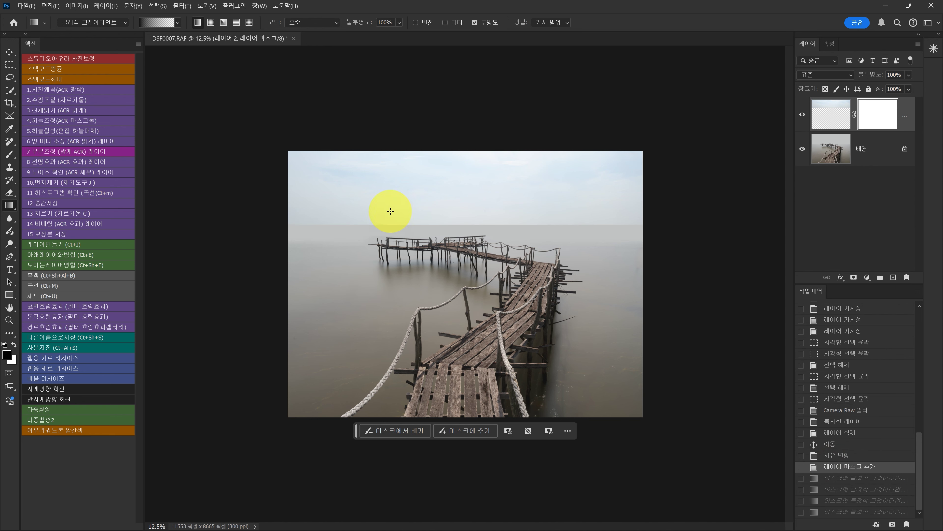
Fade the sky strip's lower edge into the water with short black gradients on Layer 2's mask along the horizon
{"action": "key", "text": "z"}
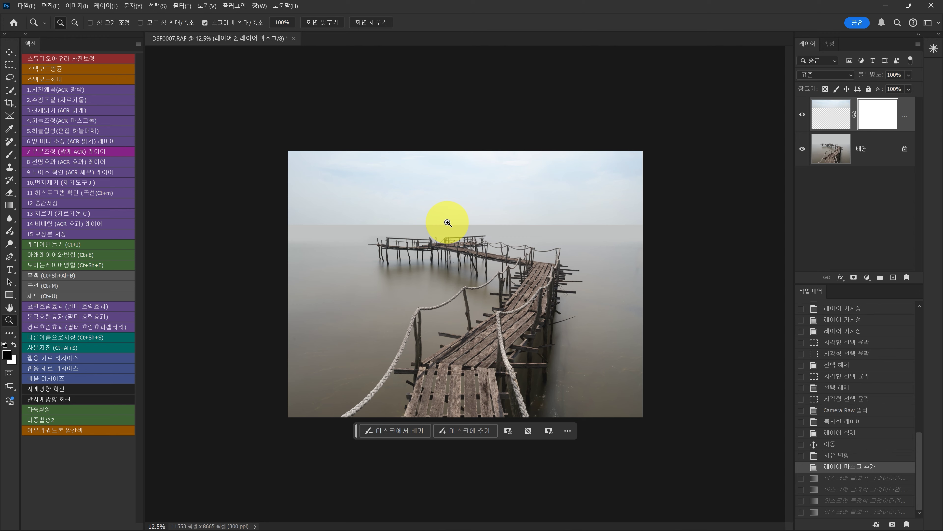
{"action": "left_click", "coordinate": [448, 222]}
{"action": "key", "text": "g"}
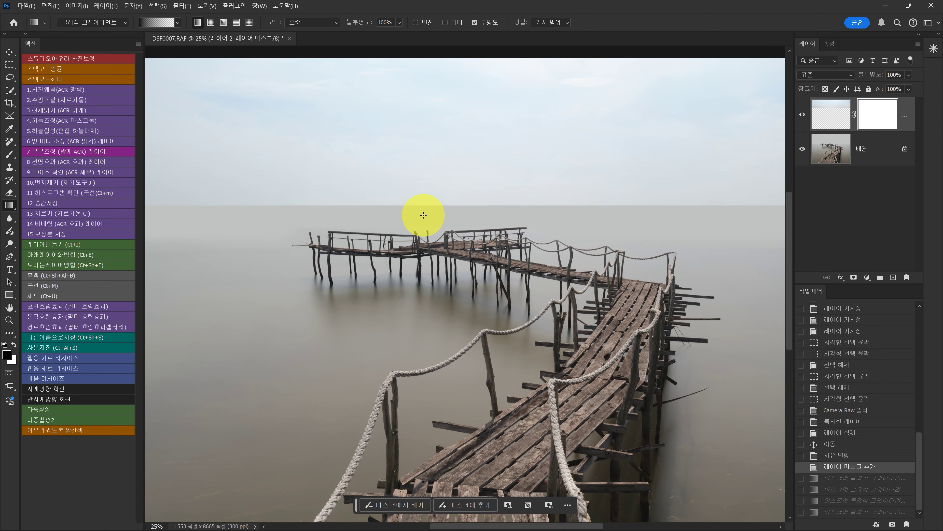
{"action": "mouse_move", "coordinate": [424, 215]}
{"action": "left_mouse_down"}
{"action": "mouse_move", "coordinate": [417, 189]}
{"action": "mouse_move", "coordinate": [400, 193]}
{"action": "mouse_move", "coordinate": [409, 221]}
{"action": "mouse_move", "coordinate": [407, 196]}
{"action": "mouse_move", "coordinate": [434, 220]}
{"action": "left_mouse_up"}
{"action": "key", "text": "ctrl+z"}
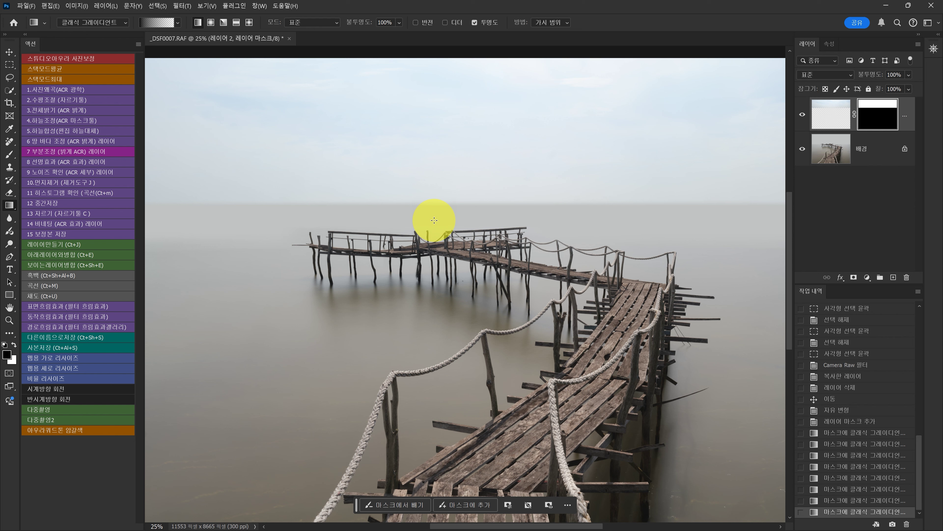
{"action": "key", "text": "z"}
{"action": "left_click", "coordinate": [406, 208], "text": "alt"}
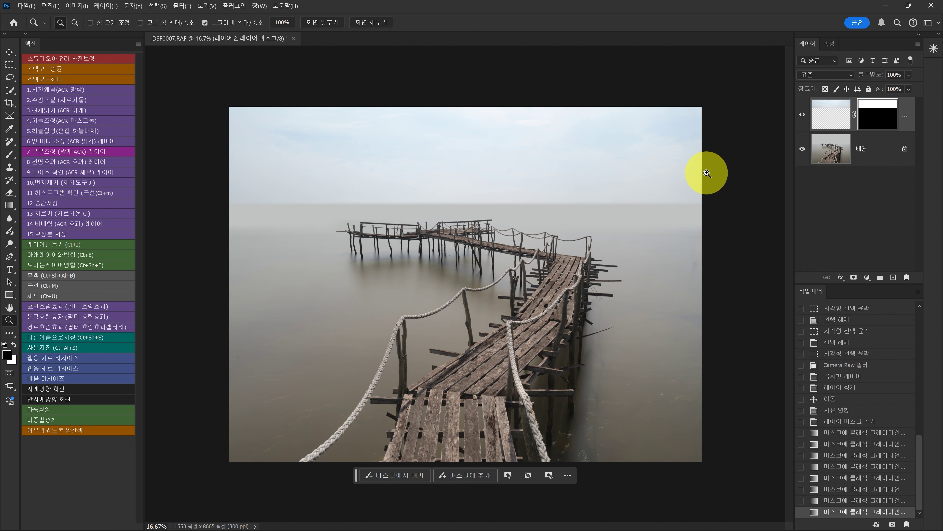
Darken Layer 2's sky image, not its mask, with a Curves adjustment from input 123 to output 106
{"action": "left_click", "coordinate": [829, 120]}
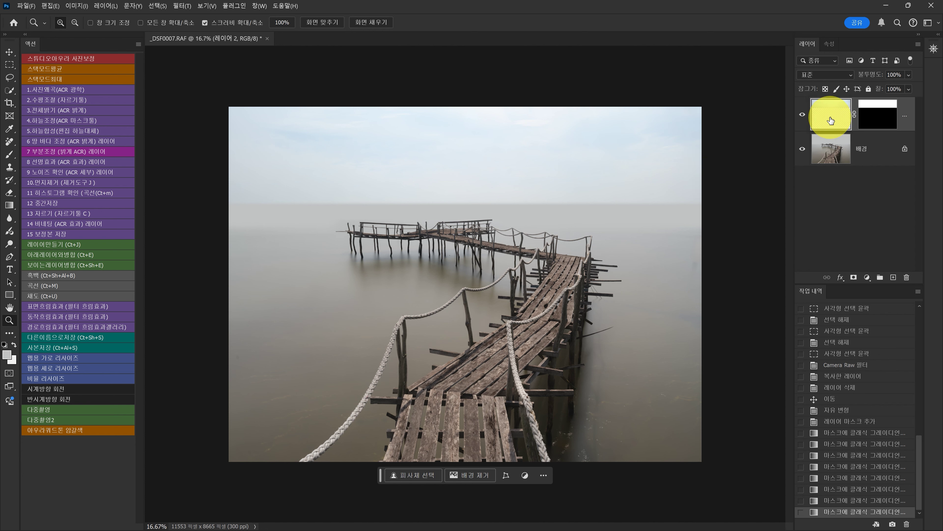
{"action": "left_click", "coordinate": [859, 129]}
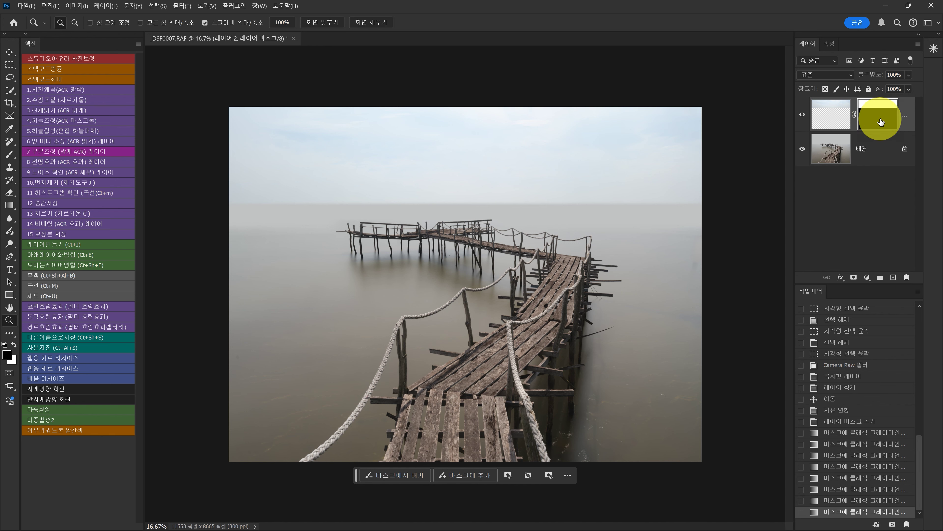
{"action": "left_click", "coordinate": [830, 121]}
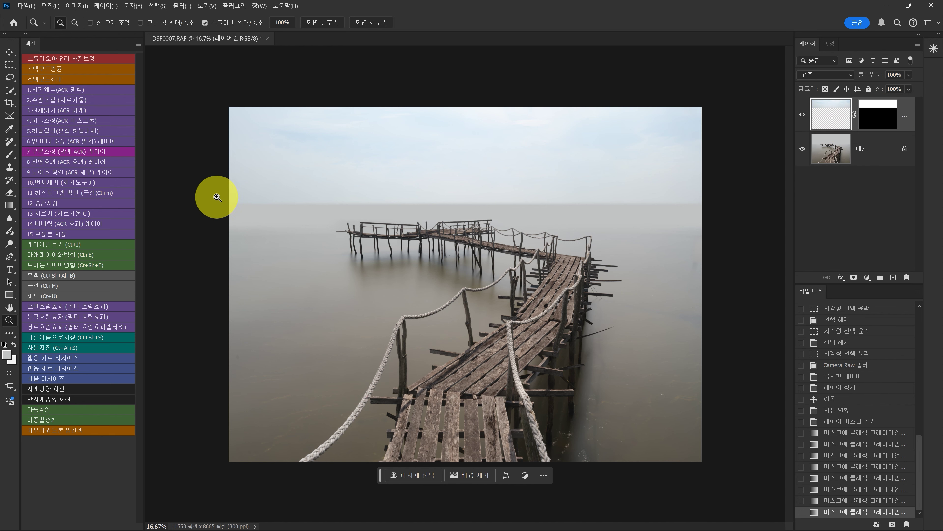
{"action": "left_click", "coordinate": [42, 286]}
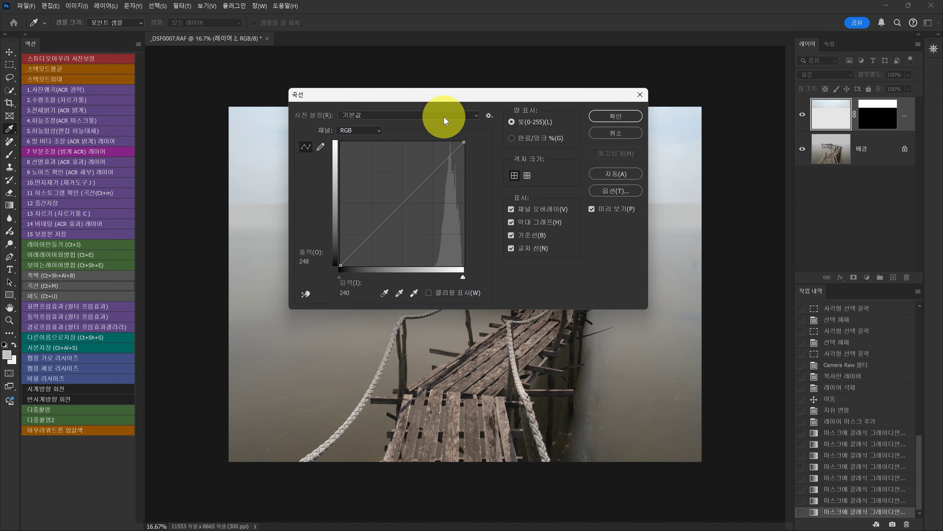
{"action": "left_click_drag", "start_coordinate": [427, 95], "coordinate": [792, 105]}
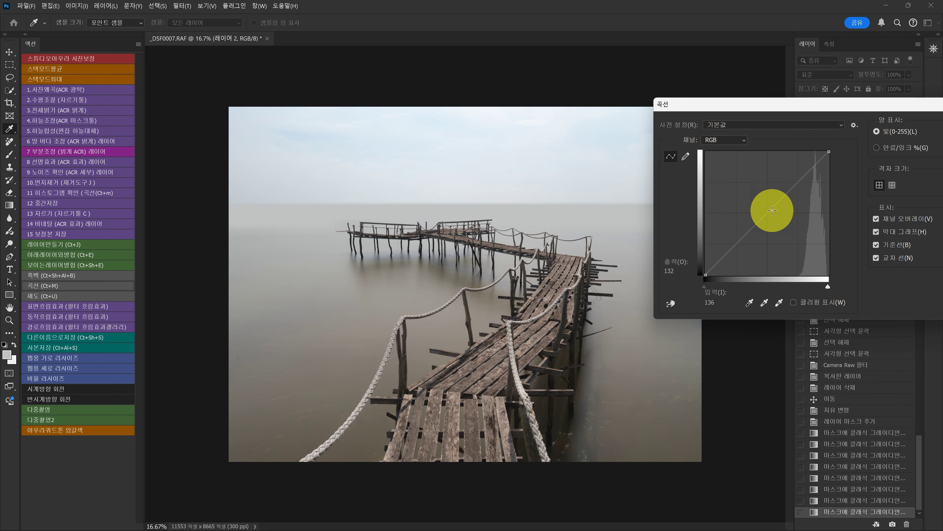
{"action": "mouse_move", "coordinate": [772, 210]}
{"action": "left_mouse_down"}
{"action": "mouse_move", "coordinate": [787, 242]}
{"action": "mouse_move", "coordinate": [771, 158]}
{"action": "mouse_move", "coordinate": [770, 245]}
{"action": "mouse_move", "coordinate": [766, 223]}
{"action": "left_mouse_up"}
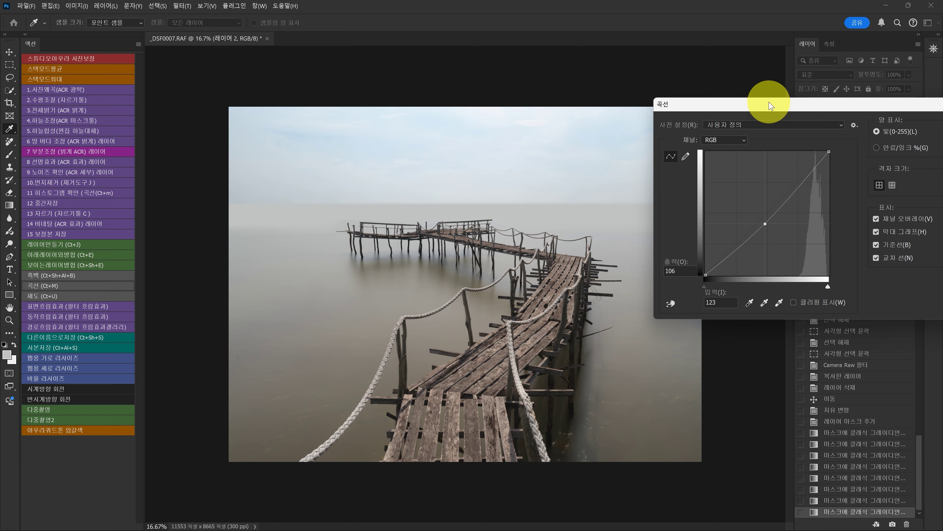
{"action": "left_click_drag", "start_coordinate": [771, 102], "coordinate": [653, 134]}
{"action": "left_click", "coordinate": [723, 144]}
{"action": "key", "text": "z"}
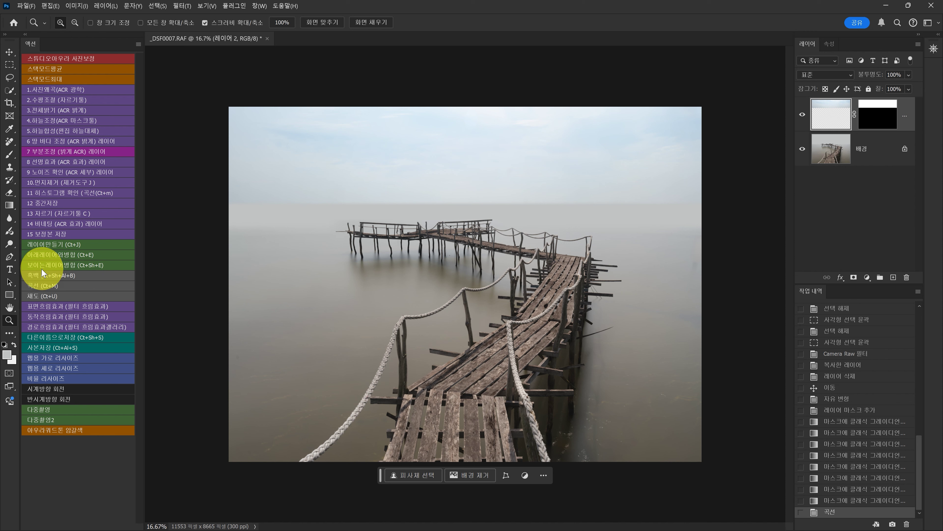
Merge the visible layers into one and check the blended sky above the horizon
{"action": "left_click", "coordinate": [77, 265]}
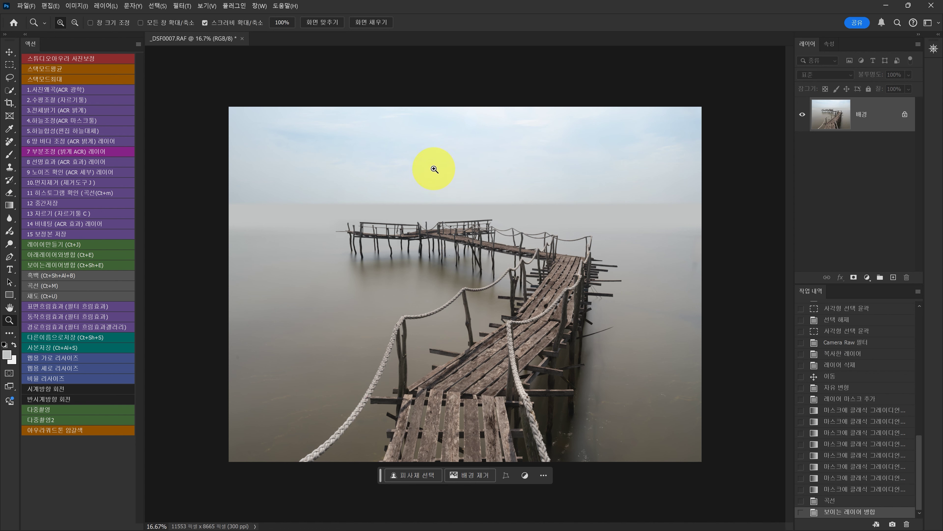
{"action": "left_click", "coordinate": [338, 164]}
{"action": "left_click", "coordinate": [404, 189], "text": "alt"}
{"action": "left_click", "coordinate": [427, 182]}
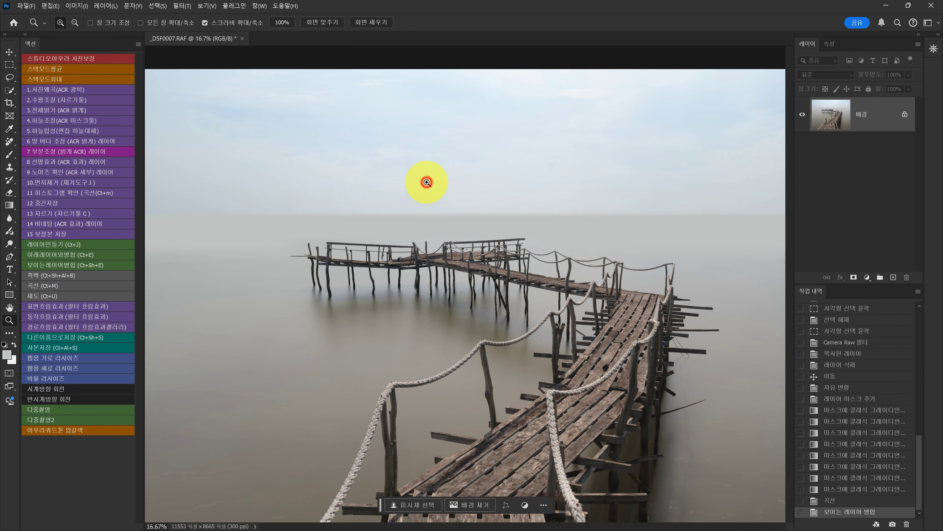
{"action": "left_click", "coordinate": [643, 168], "text": "alt"}
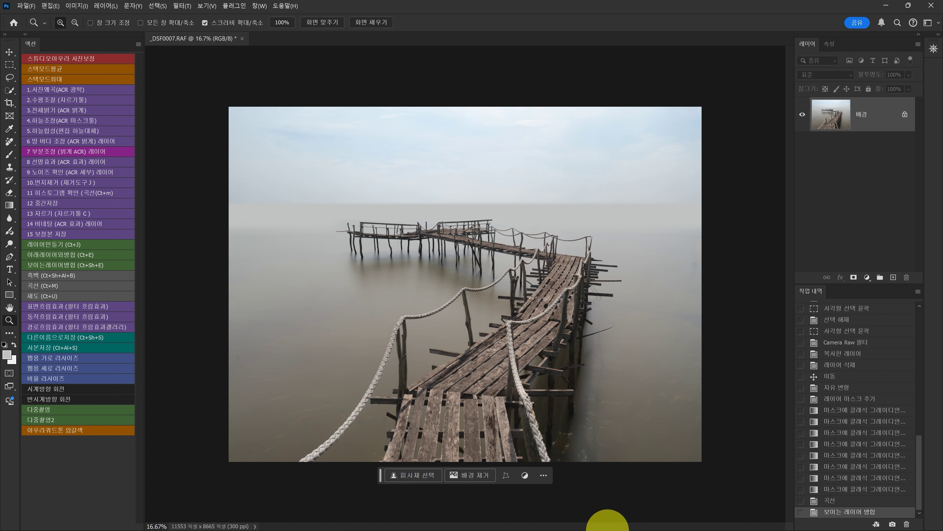
Switch to Adobe Bridge to view the black-and-white _DSF0007.jpg, return to Photoshop and examine the water and pier
{"action": "left_click", "coordinate": [559, 519]}
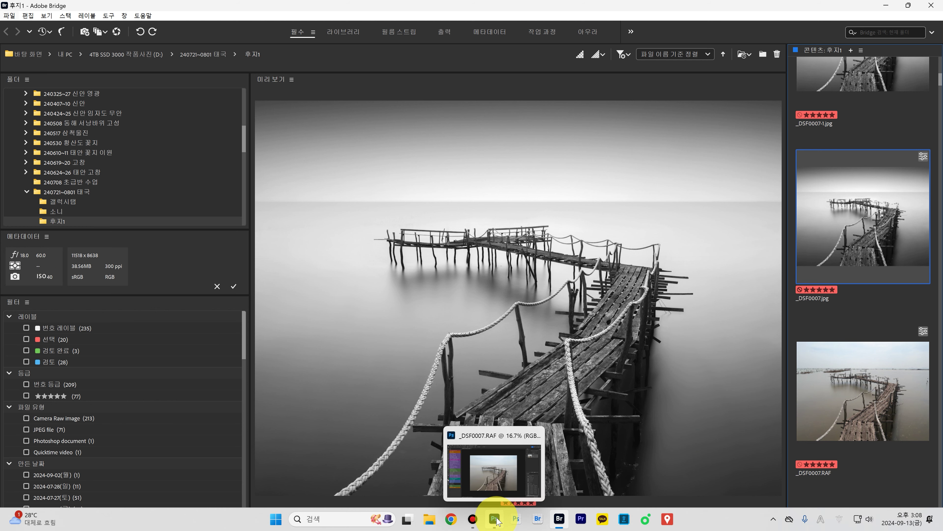
{"action": "left_click", "coordinate": [495, 518]}
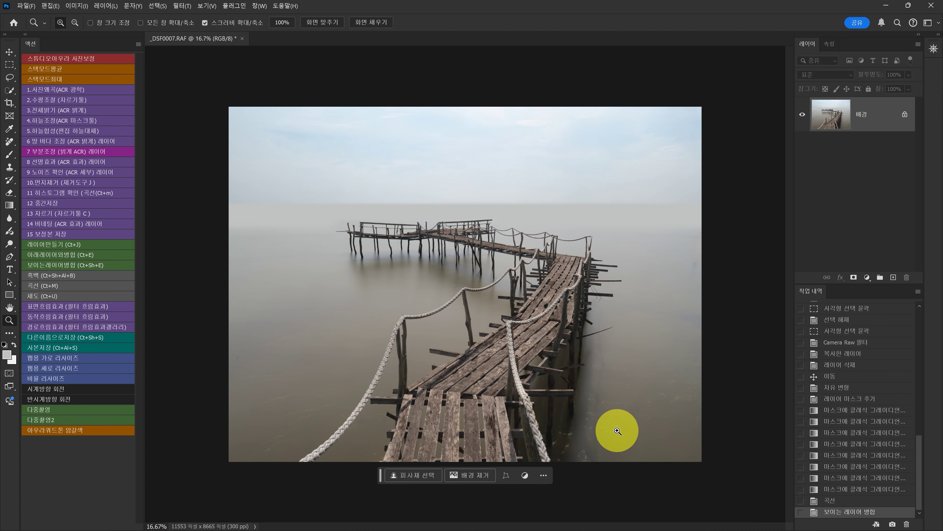
{"action": "left_click", "coordinate": [657, 418]}
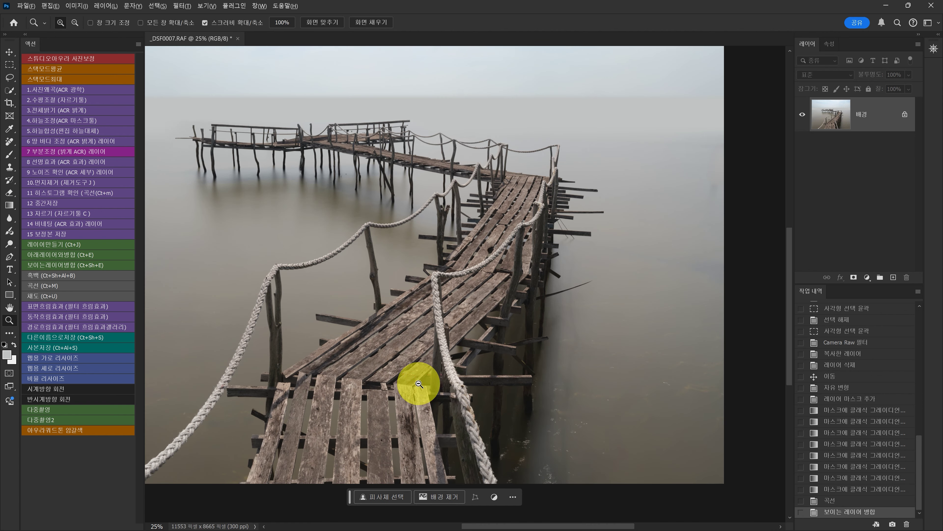
{"action": "left_click", "coordinate": [415, 381], "text": "alt"}
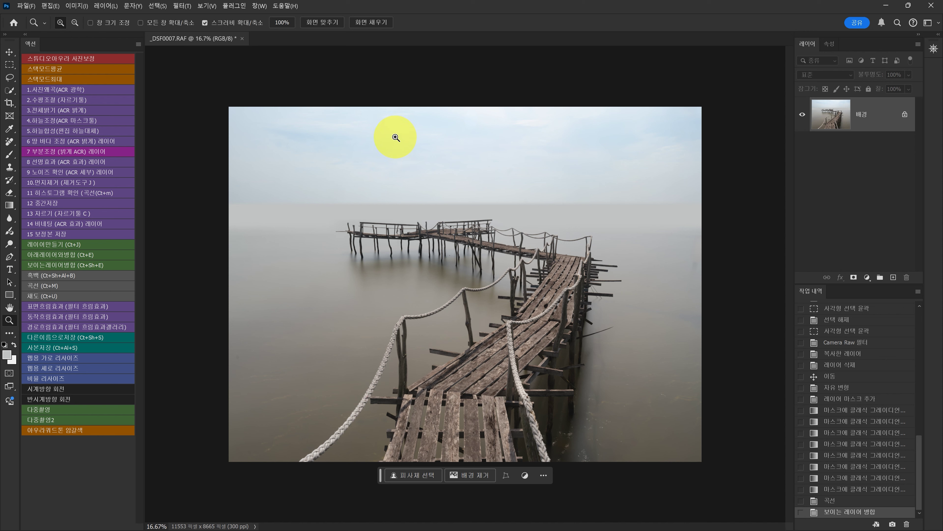
Sample the sky's pale blue and cover the cloudy sky with linear gradients fading out towards the horizon, undoing the surplus one
{"action": "key", "text": "g"}
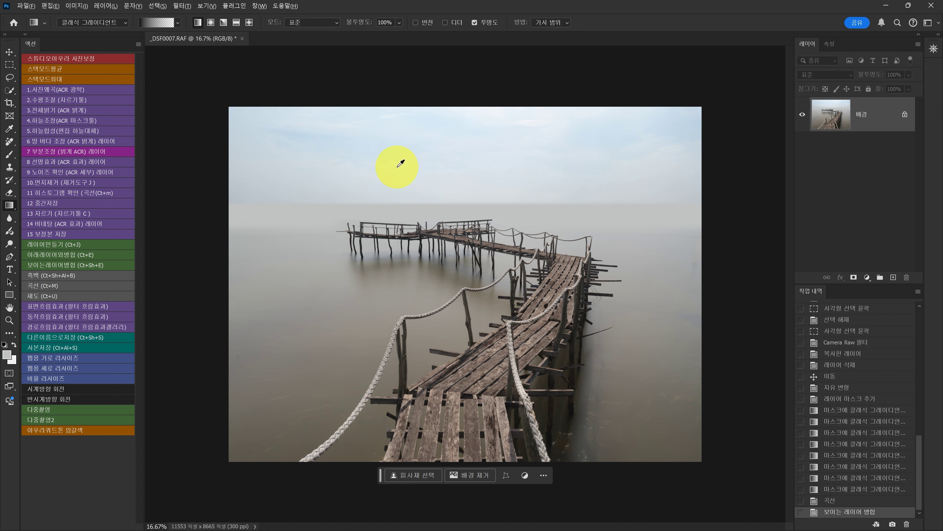
{"action": "left_click", "coordinate": [384, 161], "text": "alt"}
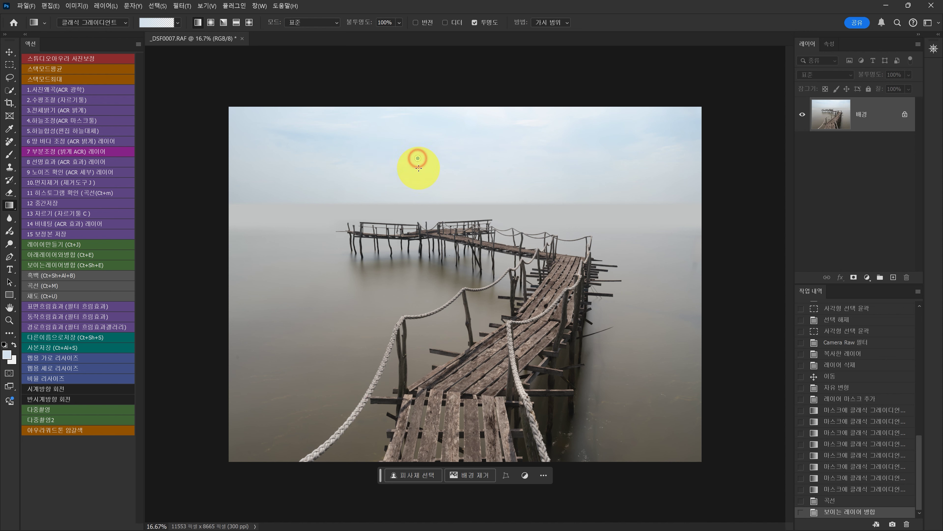
{"action": "left_click_drag", "start_coordinate": [418, 168], "coordinate": [421, 200]}
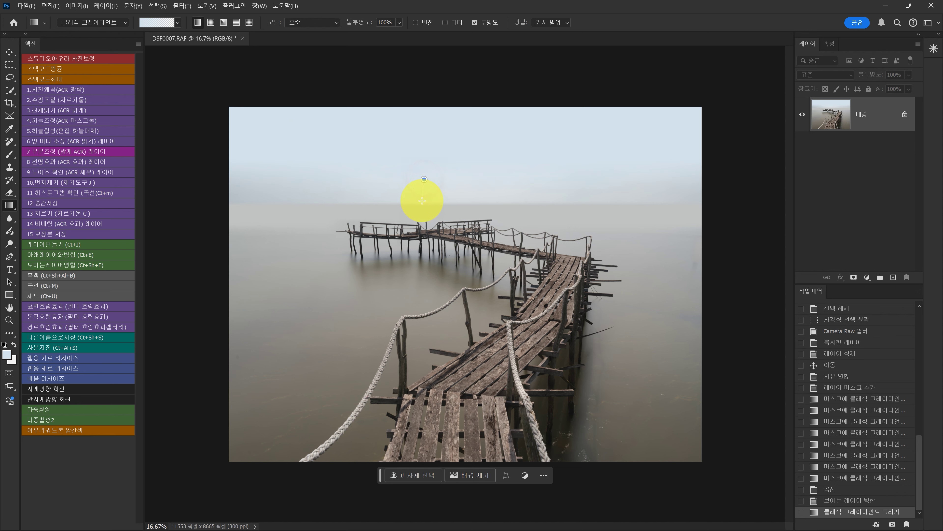
{"action": "key", "text": "ctrl+z"}
{"action": "left_click_drag", "start_coordinate": [421, 155], "coordinate": [422, 212]}
{"action": "left_click_drag", "start_coordinate": [466, 146], "coordinate": [466, 208]}
{"action": "key", "text": "ctrl+z"}
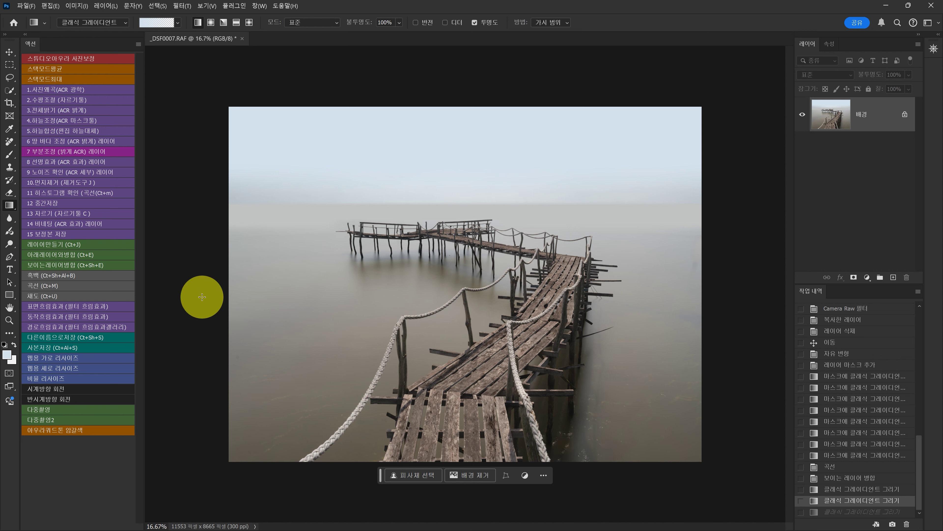
Remove the blemishes from the water beside the near end of the pier's left rope using the Remove tool at size 200
{"action": "left_click", "coordinate": [46, 185]}
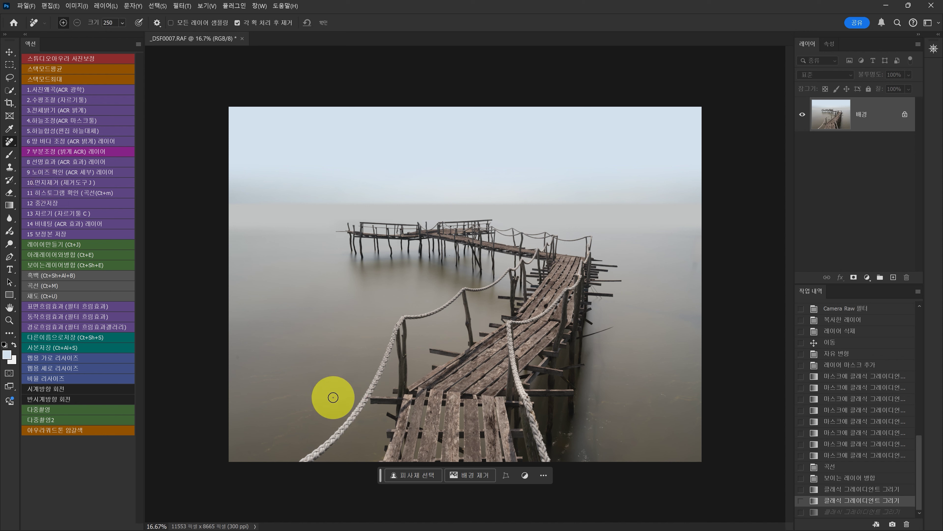
{"action": "key", "text": "bracketright"}
{"action": "key", "text": "bracketright"}
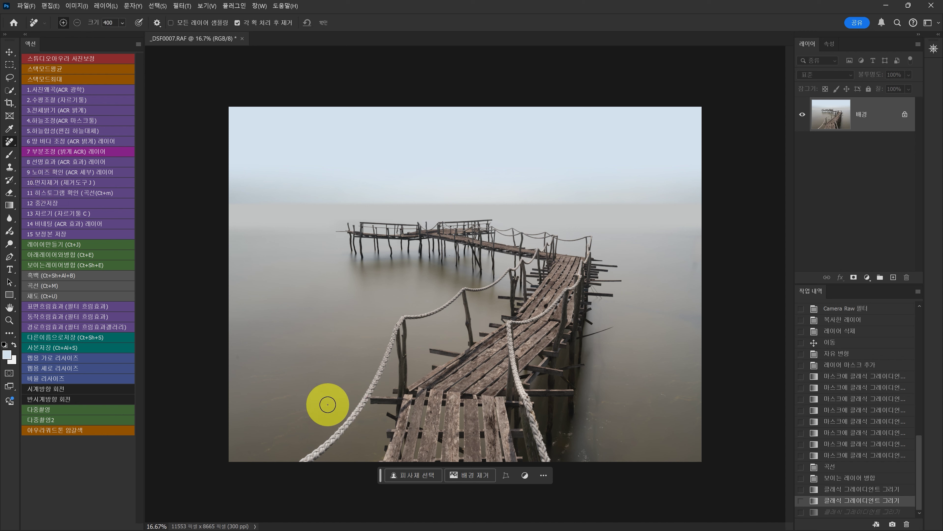
{"action": "key", "text": "bracketleft"}
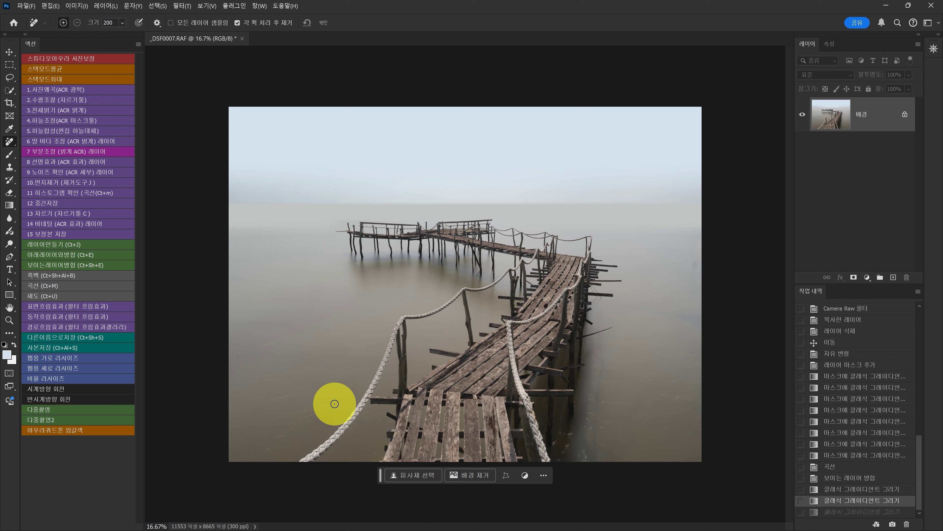
{"action": "mouse_move", "coordinate": [335, 403]}
{"action": "left_mouse_down"}
{"action": "mouse_move", "coordinate": [274, 420]}
{"action": "mouse_move", "coordinate": [313, 417]}
{"action": "mouse_move", "coordinate": [256, 449]}
{"action": "mouse_move", "coordinate": [285, 431]}
{"action": "mouse_move", "coordinate": [255, 456]}
{"action": "left_mouse_up"}
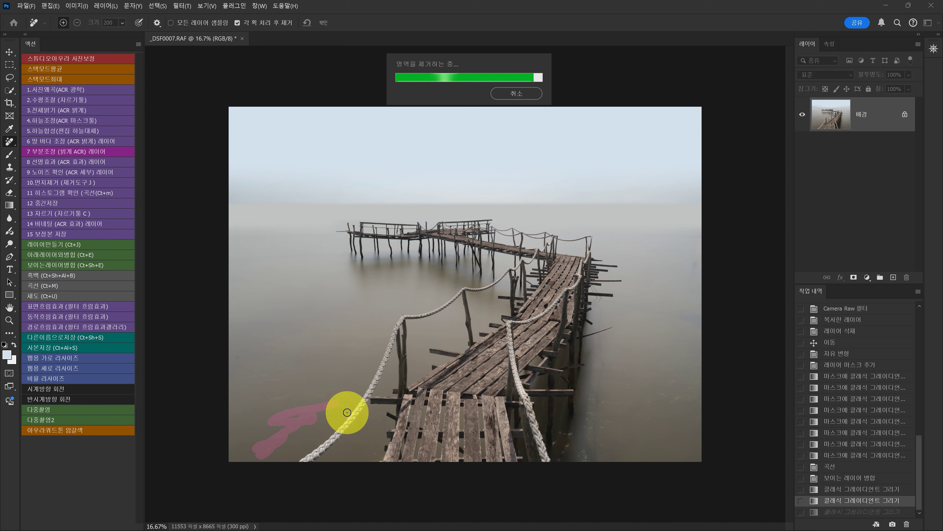
{"action": "left_click_drag", "start_coordinate": [262, 402], "coordinate": [309, 393]}
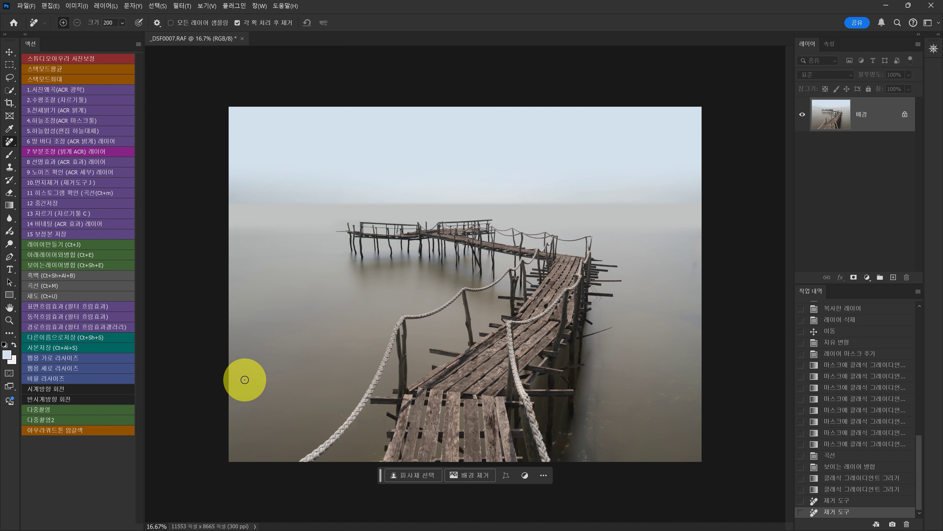
{"action": "mouse_move", "coordinate": [246, 379]}
{"action": "left_mouse_down"}
{"action": "mouse_move", "coordinate": [325, 365]}
{"action": "mouse_move", "coordinate": [241, 365]}
{"action": "left_mouse_up"}
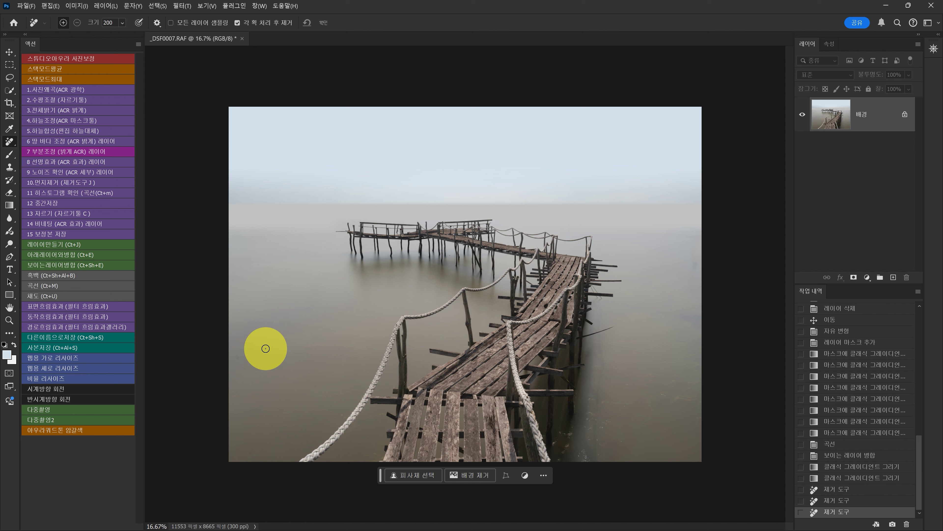
Remove the blemish from the open water beside the left rope, and heal the specks at the photo's lower edge with the Spot Healing Brush
{"action": "left_click_drag", "start_coordinate": [237, 357], "coordinate": [296, 342]}
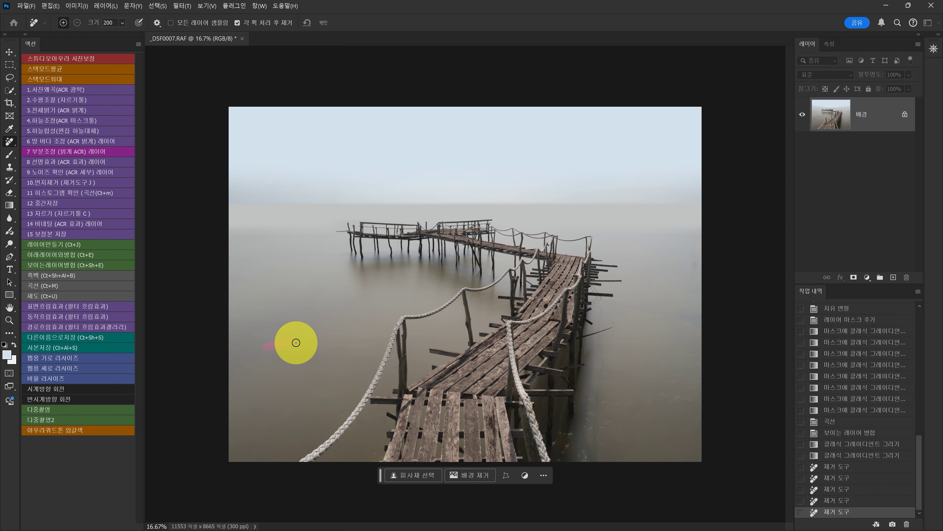
{"action": "left_click", "coordinate": [11, 147]}
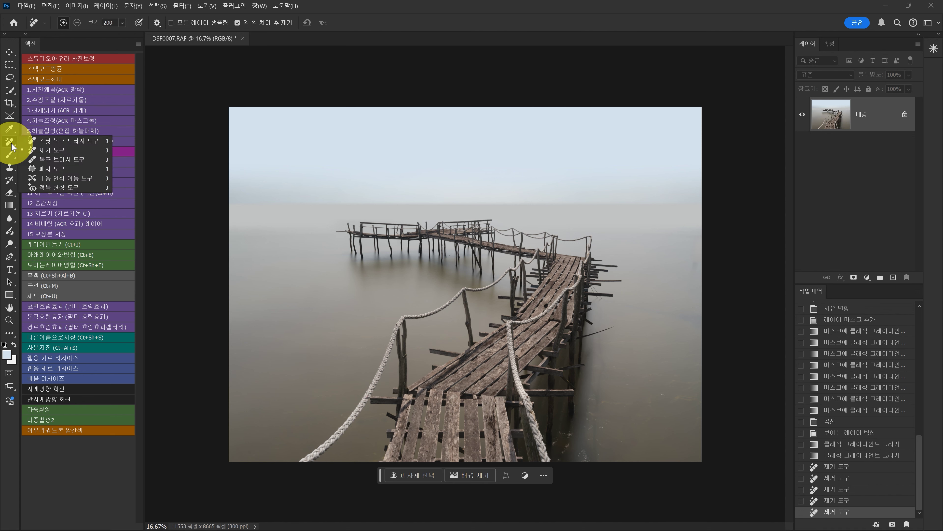
{"action": "left_click", "coordinate": [49, 140]}
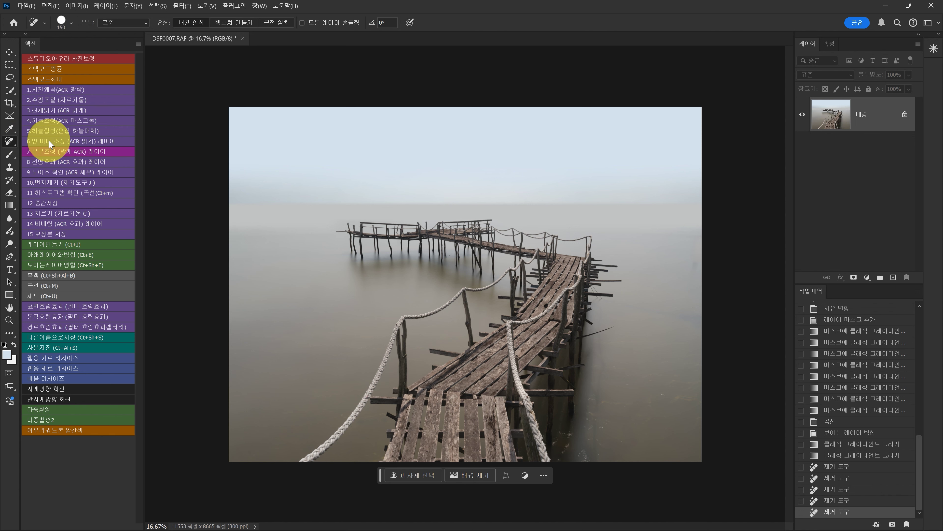
{"action": "key", "text": "bracketright"}
{"action": "left_click", "coordinate": [582, 450]}
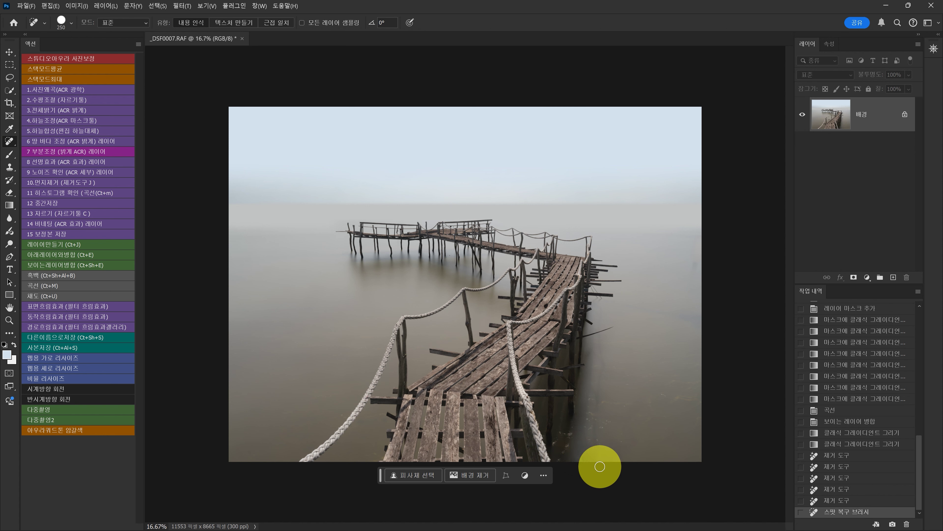
{"action": "key", "text": "bracketleft"}
{"action": "left_click", "coordinate": [587, 458]}
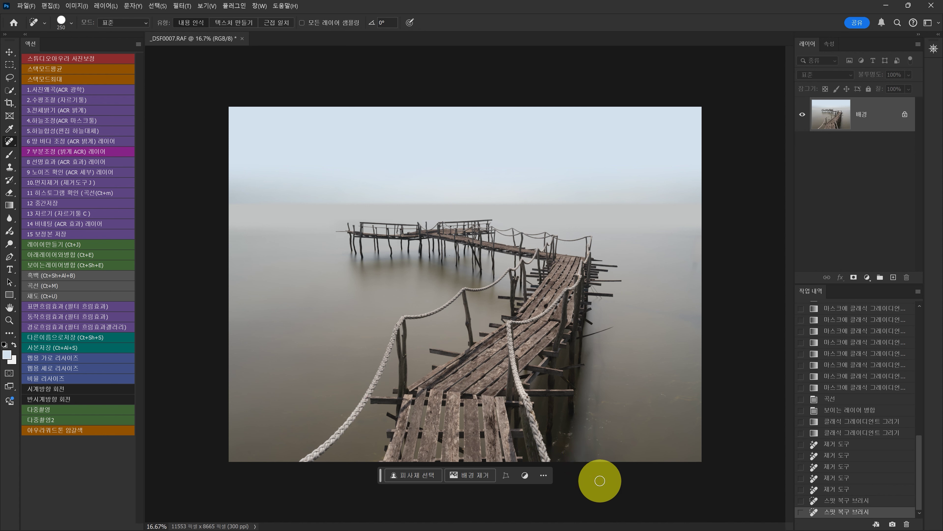
Heal the specks in the water close beside the near end of the right rope with the Spot Healing Brush at size 175
{"action": "key", "text": "bracketleft"}
{"action": "left_click", "coordinate": [564, 456]}
{"action": "left_click", "coordinate": [560, 451]}
{"action": "left_click", "coordinate": [554, 444]}
{"action": "left_click", "coordinate": [560, 436]}
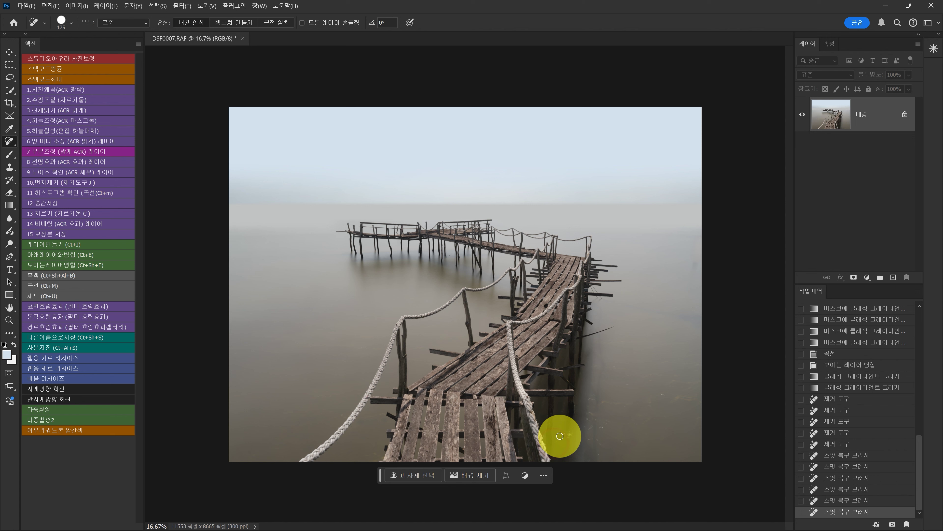
{"action": "left_click", "coordinate": [569, 433]}
{"action": "left_click", "coordinate": [560, 438]}
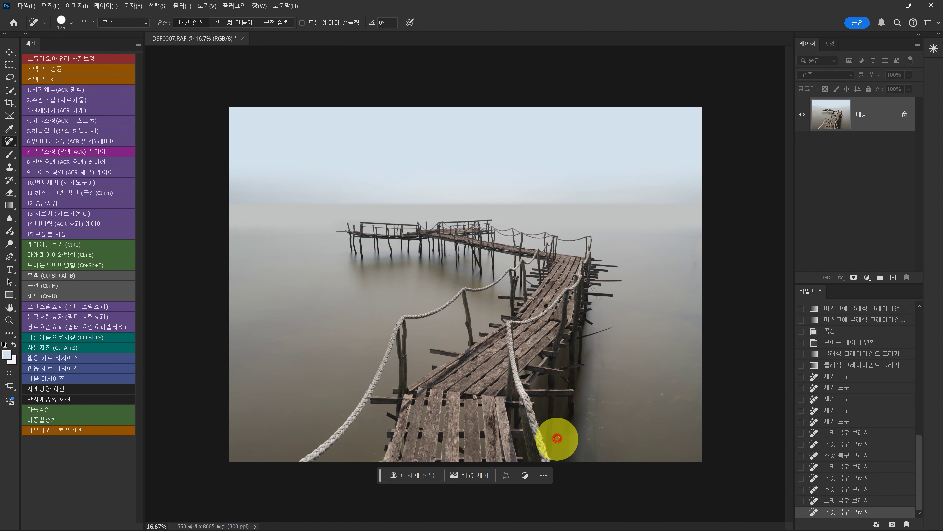
{"action": "left_click", "coordinate": [571, 436]}
Clean the remaining specks from the water right of the pier with the Spot Healing Brush and the Remove tool at size 175
{"action": "left_click", "coordinate": [589, 417]}
{"action": "left_click", "coordinate": [588, 431]}
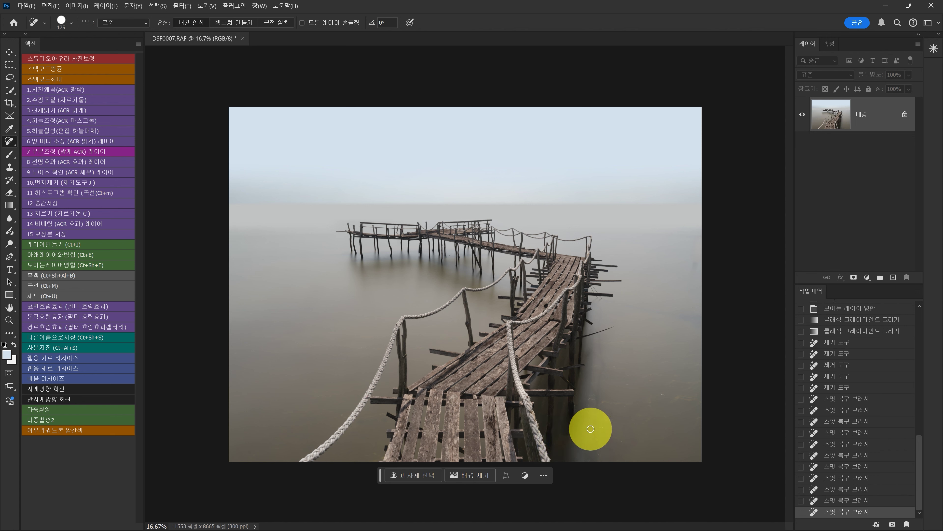
{"action": "left_click", "coordinate": [590, 407]}
{"action": "left_click", "coordinate": [590, 417]}
{"action": "left_click", "coordinate": [588, 432]}
{"action": "left_click", "coordinate": [607, 403]}
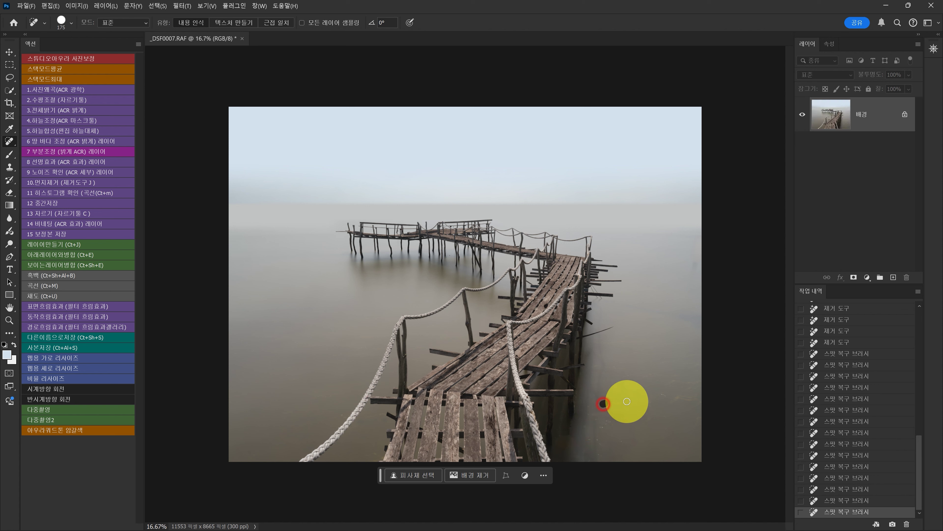
{"action": "left_click", "coordinate": [679, 400]}
{"action": "left_click", "coordinate": [456, 362]}
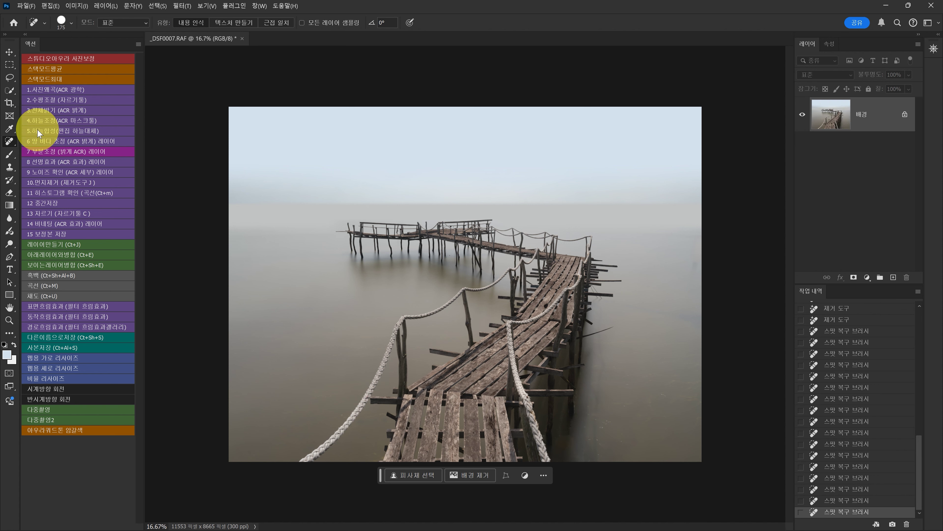
{"action": "left_click", "coordinate": [9, 142]}
{"action": "left_click", "coordinate": [58, 151]}
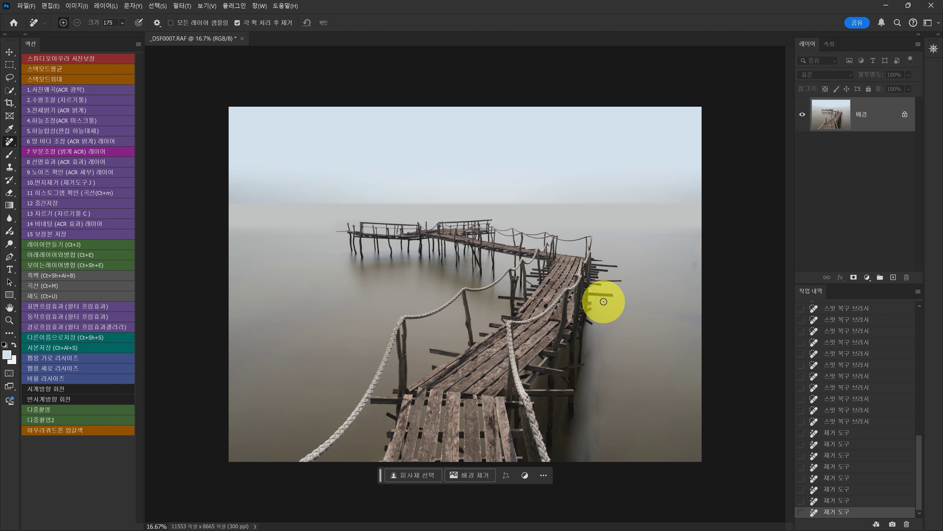
Open a duplicate layer in the Camera Raw filter and magnify the rope and planks to 100%
{"action": "left_click", "coordinate": [54, 160]}
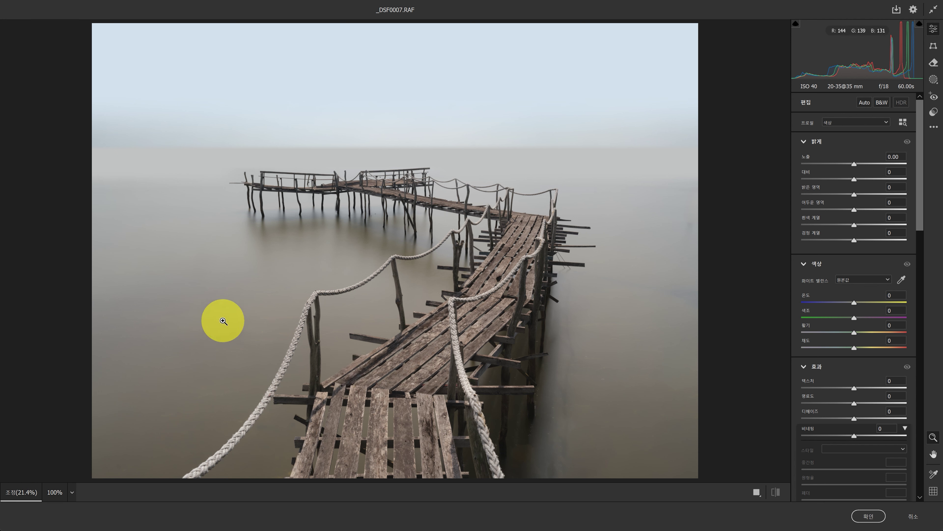
{"action": "left_click", "coordinate": [446, 322]}
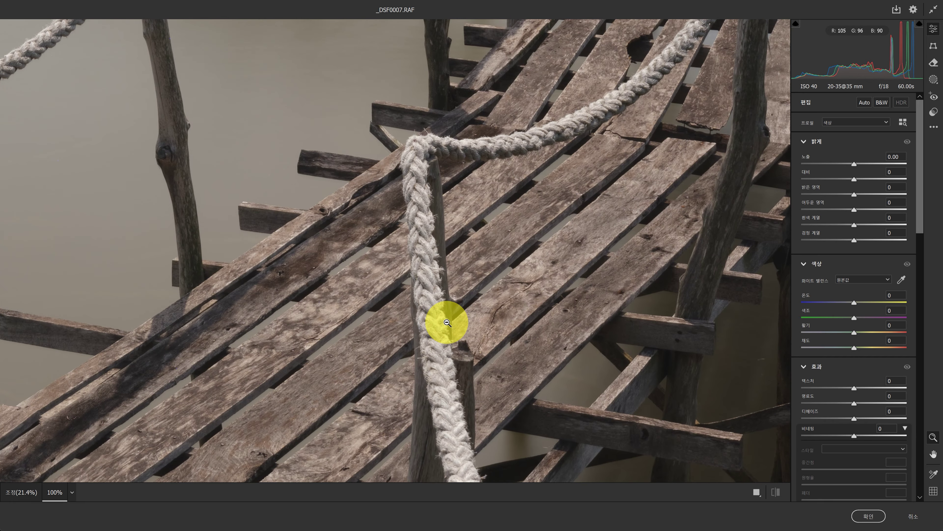
{"action": "left_click", "coordinate": [447, 322], "text": "alt"}
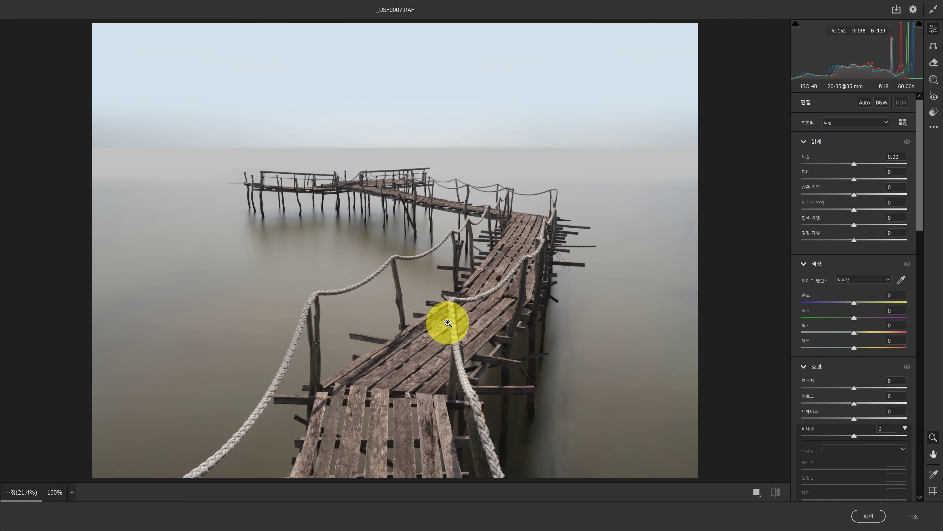
{"action": "left_click", "coordinate": [448, 323]}
{"action": "left_click", "coordinate": [448, 324], "text": "alt"}
{"action": "left_click", "coordinate": [447, 323]}
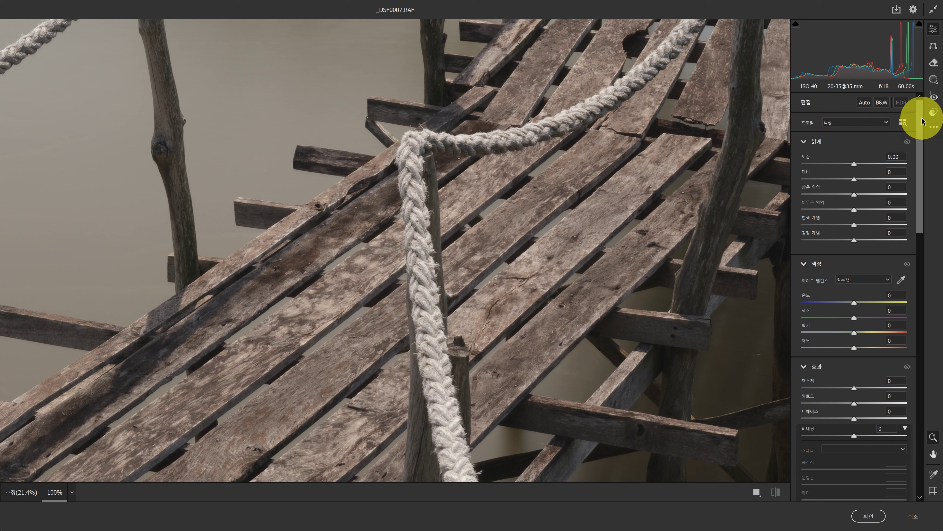
Apply sharpening with amount 67, radius 1.3 and detail 11 to the duplicate layer after comparing it with the original
{"action": "left_click_drag", "start_coordinate": [919, 116], "coordinate": [920, 312]}
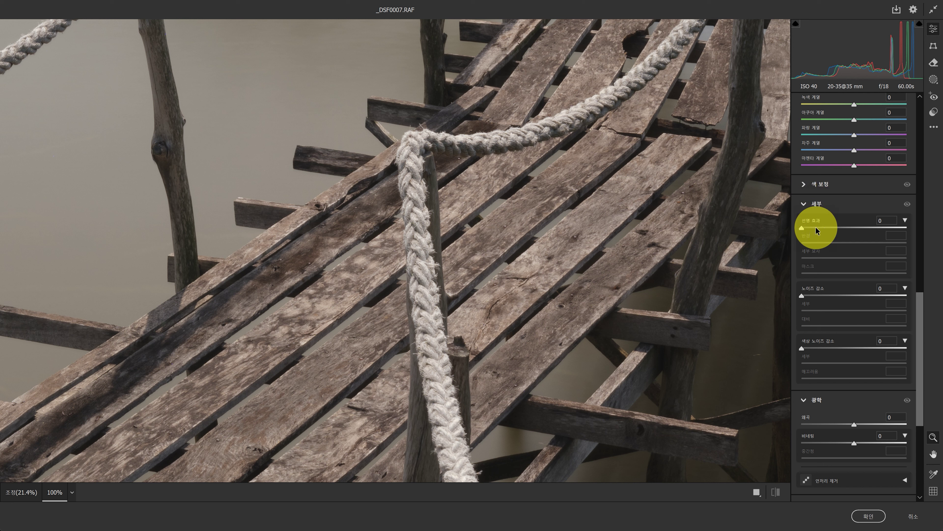
{"action": "left_click", "coordinate": [806, 207]}
{"action": "left_click", "coordinate": [806, 207]}
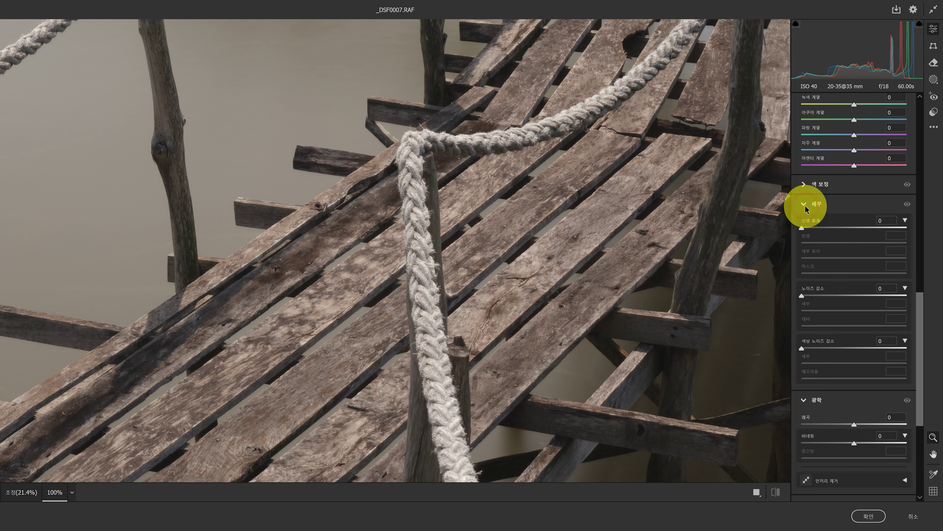
{"action": "left_click", "coordinate": [806, 206]}
{"action": "left_click", "coordinate": [806, 206]}
{"action": "left_click_drag", "start_coordinate": [836, 226], "coordinate": [845, 227]}
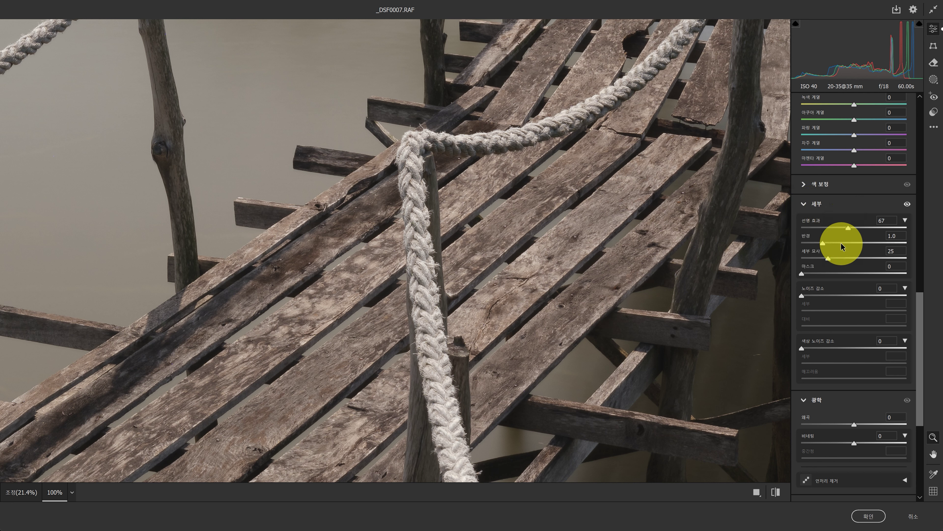
{"action": "left_click_drag", "start_coordinate": [839, 244], "coordinate": [835, 247]}
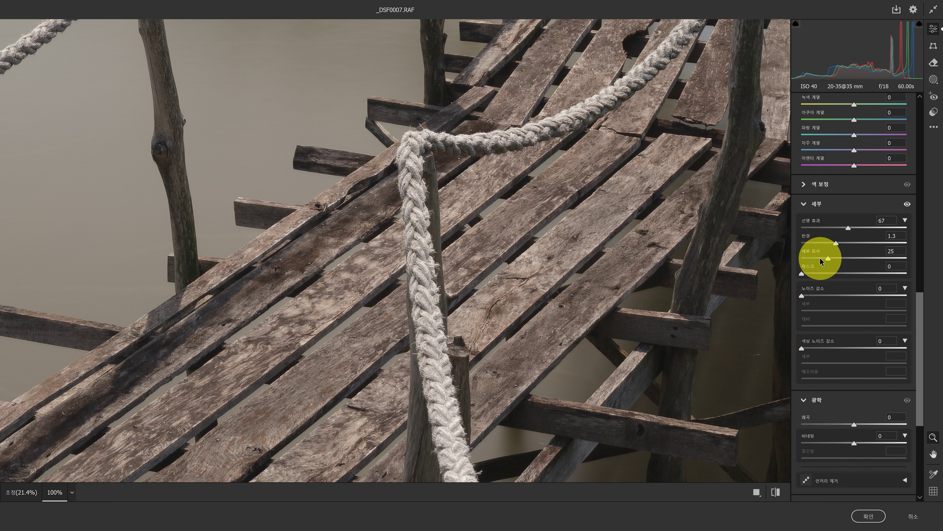
{"action": "left_click_drag", "start_coordinate": [805, 259], "coordinate": [853, 258]}
{"action": "left_click", "coordinate": [776, 493]}
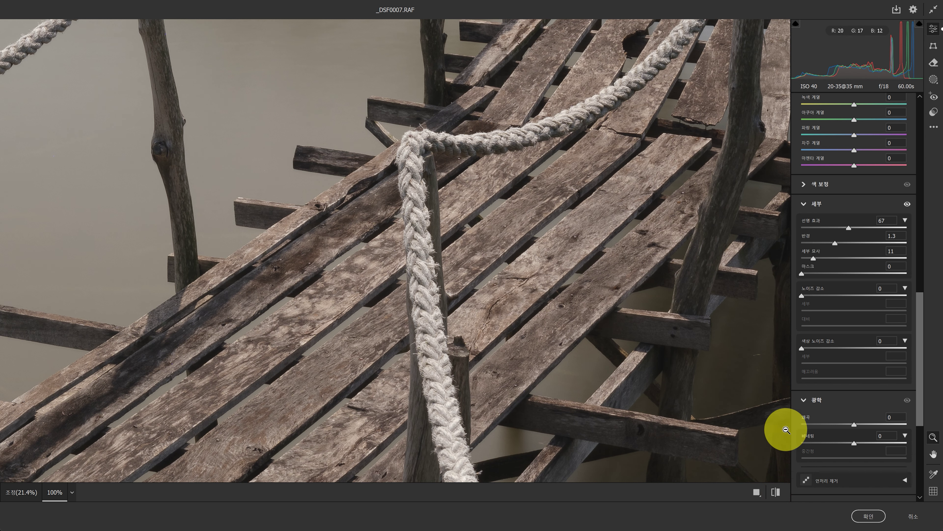
{"action": "left_click", "coordinate": [778, 492]}
{"action": "left_click", "coordinate": [866, 515]}
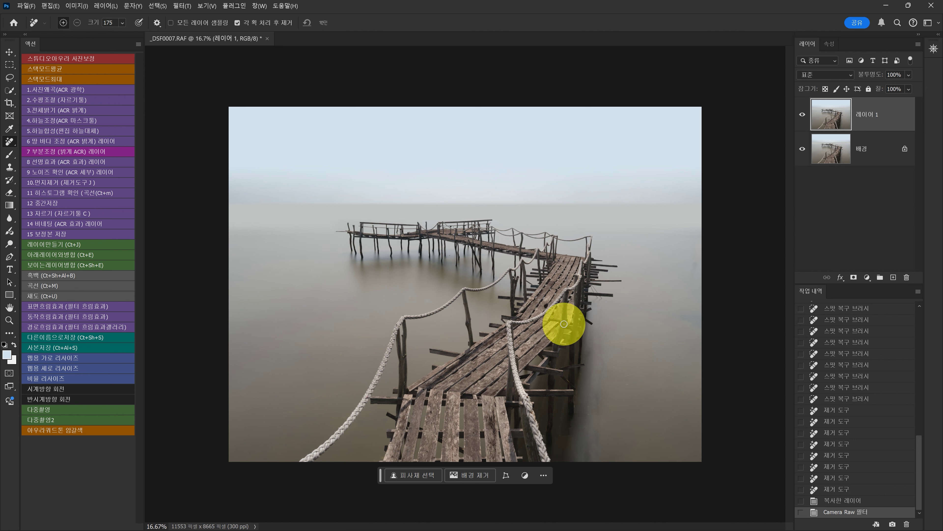
Hide the sharpened layer with a black mask and ready the Brush tool with white as the foreground colour
{"action": "left_click", "coordinate": [854, 277], "text": "alt"}
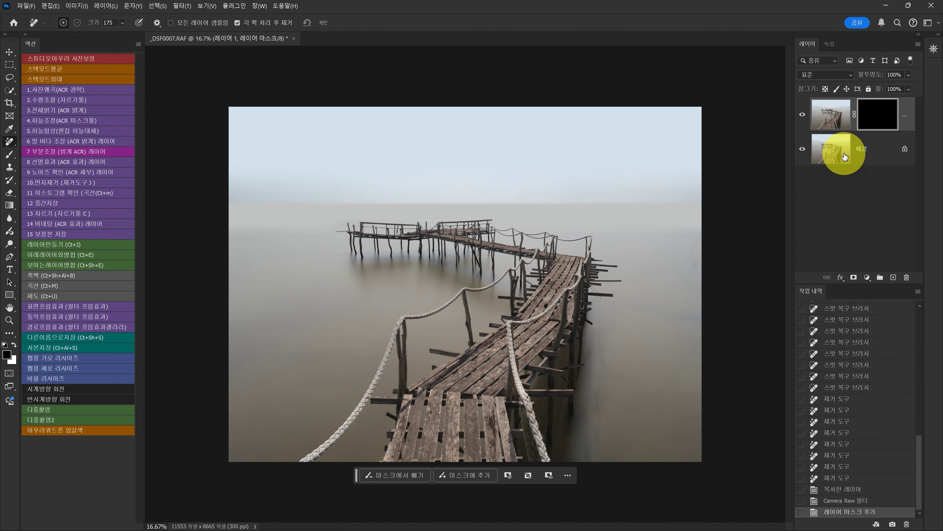
{"action": "left_click", "coordinate": [14, 345]}
{"action": "key", "text": "b"}
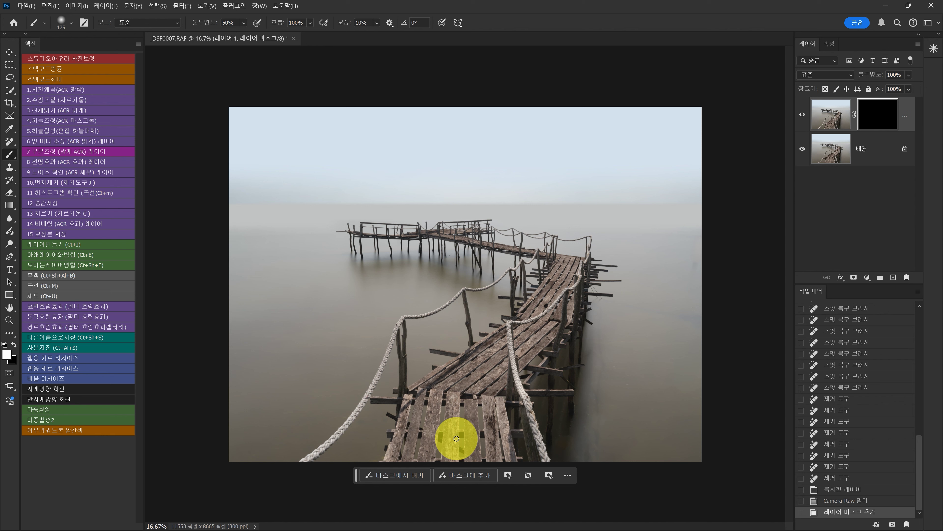
Paint white on the mask over the pier's planks and left rope with a size 1700 brush at 20% opacity to reveal the sharpening
{"action": "key", "text": "bracketright"}
{"action": "key", "text": "bracketright"}
{"action": "key", "text": "bracketright"}
{"action": "key", "text": "bracketright"}
{"action": "key", "text": "bracketright"}
{"action": "key", "text": "bracketright"}
{"action": "key", "text": "bracketright"}
{"action": "key", "text": "bracketright"}
{"action": "key", "text": "bracketright"}
{"action": "key", "text": "bracketright"}
{"action": "key", "text": "bracketright"}
{"action": "key", "text": "bracketright"}
{"action": "key", "text": "bracketright"}
{"action": "key", "text": "bracketright"}
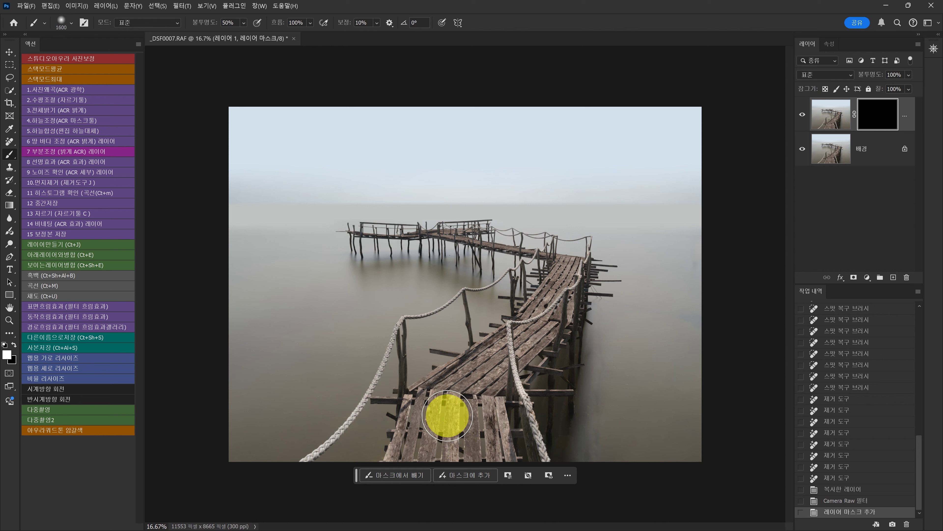
{"action": "key", "text": "bracketright"}
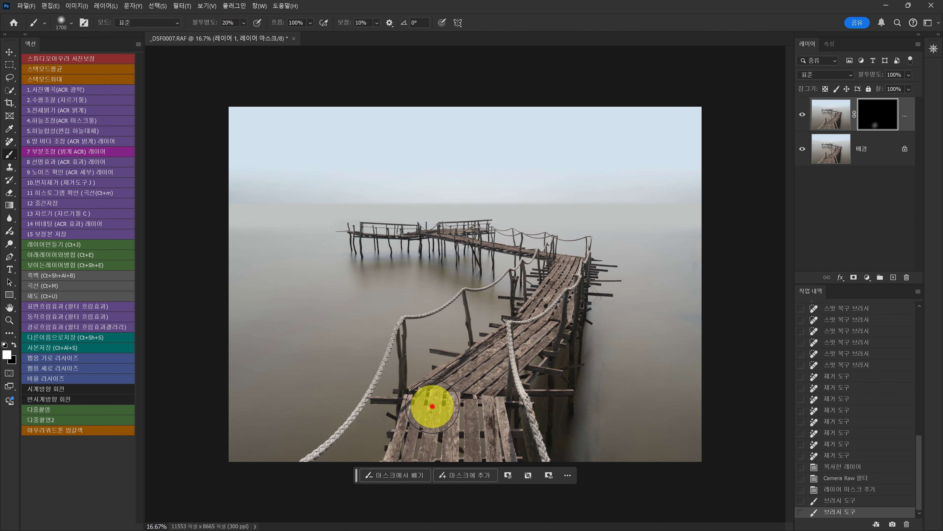
{"action": "mouse_move", "coordinate": [430, 400]}
{"action": "left_mouse_down"}
{"action": "mouse_move", "coordinate": [394, 332]}
{"action": "mouse_move", "coordinate": [358, 421]}
{"action": "left_mouse_up"}
{"action": "left_click", "coordinate": [371, 409]}
{"action": "left_click", "coordinate": [388, 378]}
{"action": "mouse_move", "coordinate": [395, 389]}
{"action": "left_mouse_down"}
{"action": "mouse_move", "coordinate": [359, 415]}
{"action": "mouse_move", "coordinate": [415, 339]}
{"action": "mouse_move", "coordinate": [442, 398]}
{"action": "mouse_move", "coordinate": [494, 368]}
{"action": "mouse_move", "coordinate": [504, 350]}
{"action": "mouse_move", "coordinate": [513, 363]}
{"action": "mouse_move", "coordinate": [582, 297]}
{"action": "mouse_move", "coordinate": [538, 365]}
{"action": "mouse_move", "coordinate": [557, 303]}
{"action": "mouse_move", "coordinate": [504, 337]}
{"action": "mouse_move", "coordinate": [419, 327]}
{"action": "mouse_move", "coordinate": [418, 346]}
{"action": "mouse_move", "coordinate": [489, 349]}
{"action": "mouse_move", "coordinate": [578, 276]}
{"action": "mouse_move", "coordinate": [581, 263]}
{"action": "mouse_move", "coordinate": [554, 262]}
{"action": "mouse_move", "coordinate": [602, 276]}
{"action": "mouse_move", "coordinate": [619, 255]}
{"action": "mouse_move", "coordinate": [567, 253]}
{"action": "mouse_move", "coordinate": [587, 262]}
{"action": "mouse_move", "coordinate": [408, 223]}
{"action": "left_mouse_up"}
Paint the sharpening into the far sections of the pier on the mask, reducing the brush to size 1100 at 20% opacity
{"action": "key", "text": "bracketleft"}
{"action": "key", "text": "bracketleft"}
{"action": "key", "text": "bracketleft"}
{"action": "mouse_move", "coordinate": [547, 263]}
{"action": "left_mouse_down"}
{"action": "mouse_move", "coordinate": [488, 248]}
{"action": "mouse_move", "coordinate": [592, 247]}
{"action": "mouse_move", "coordinate": [557, 250]}
{"action": "left_mouse_up"}
{"action": "key", "text": "bracketleft"}
{"action": "mouse_move", "coordinate": [411, 244]}
{"action": "left_mouse_down"}
{"action": "mouse_move", "coordinate": [301, 246]}
{"action": "mouse_move", "coordinate": [490, 223]}
{"action": "mouse_move", "coordinate": [516, 252]}
{"action": "mouse_move", "coordinate": [607, 268]}
{"action": "mouse_move", "coordinate": [582, 309]}
{"action": "mouse_move", "coordinate": [480, 403]}
{"action": "mouse_move", "coordinate": [547, 453]}
{"action": "mouse_move", "coordinate": [491, 434]}
{"action": "mouse_move", "coordinate": [465, 409]}
{"action": "left_mouse_up"}
{"action": "key", "text": "bracketleft"}
{"action": "key", "text": "bracketleft"}
Compare the far pier with the sharpened layer hidden and shown, and merge the visible layers into one
{"action": "key", "text": "z"}
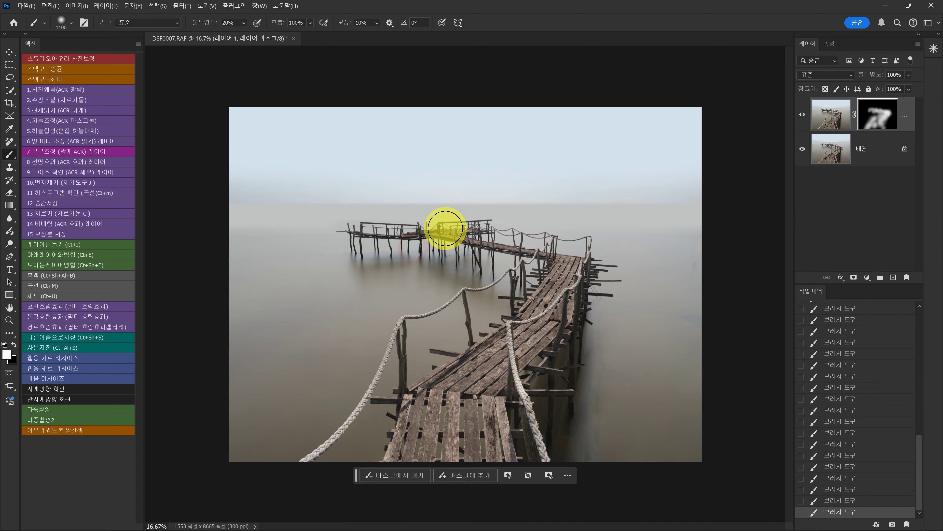
{"action": "left_click", "coordinate": [421, 245]}
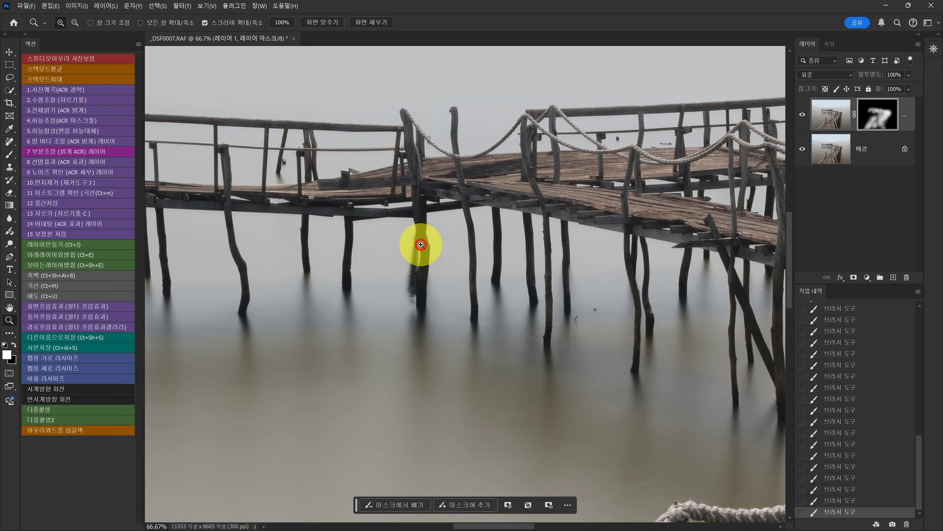
{"action": "left_click", "coordinate": [420, 243], "text": "alt"}
{"action": "left_click", "coordinate": [317, 236], "text": "alt"}
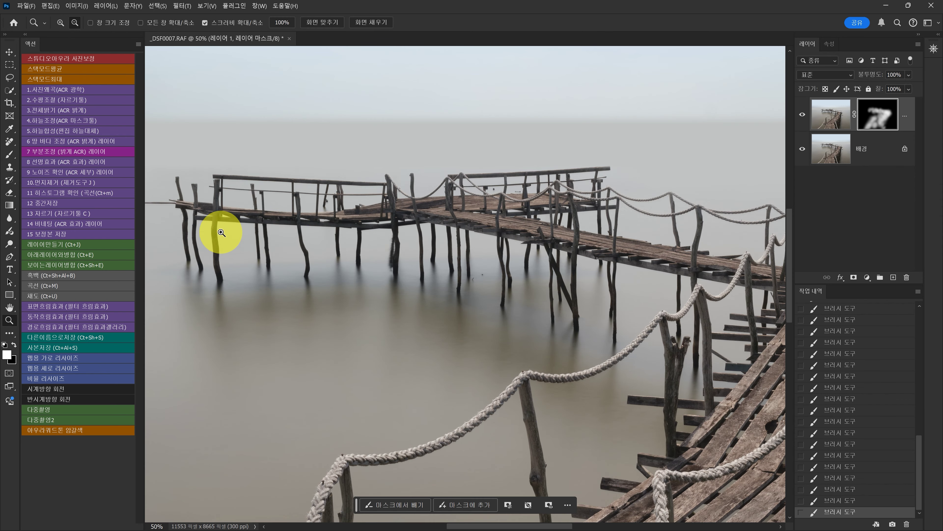
{"action": "left_click", "coordinate": [558, 212]}
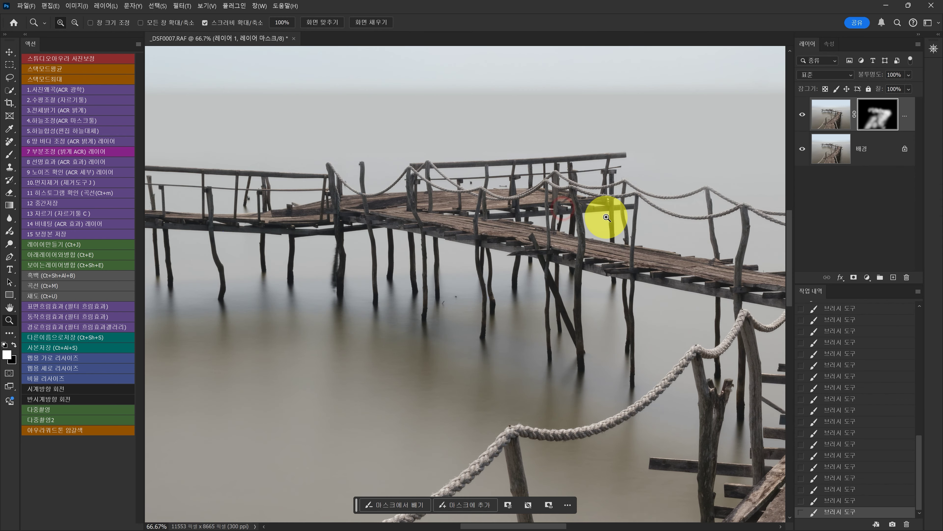
{"action": "left_click", "coordinate": [804, 115]}
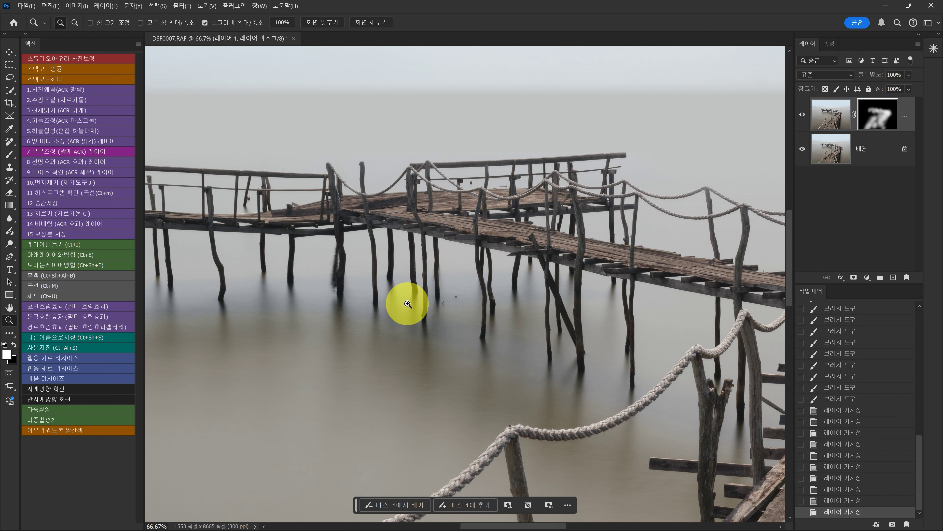
{"action": "left_click", "coordinate": [468, 262], "text": "alt"}
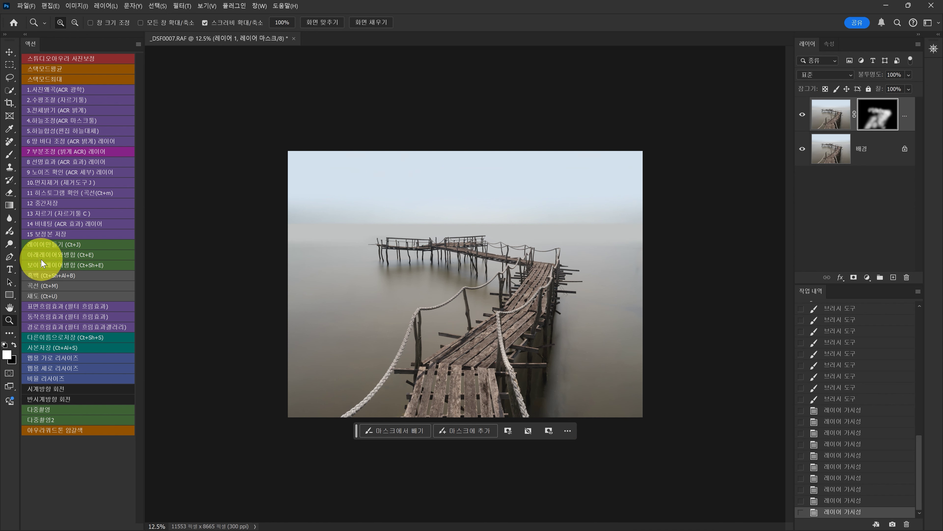
{"action": "left_click", "coordinate": [42, 266]}
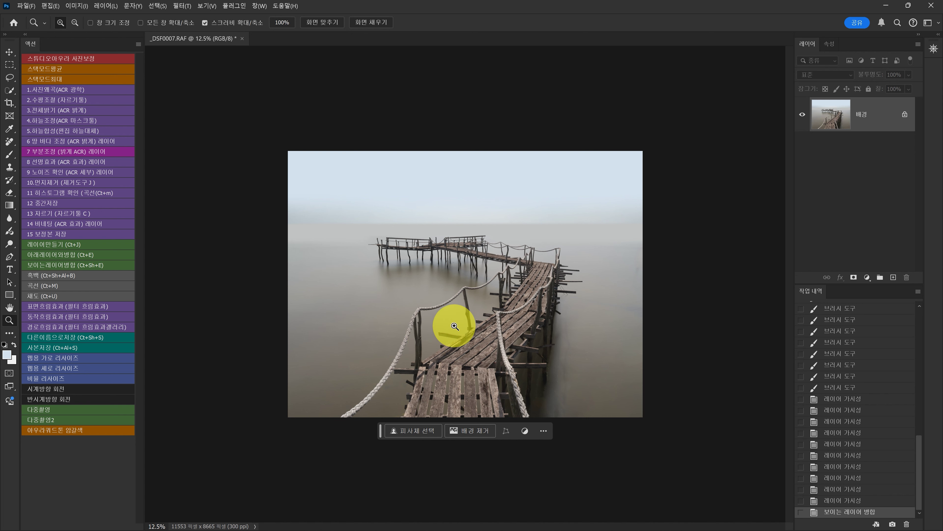
Brighten the photo's highlights with Curves by moving the white point to input 240, output 255
{"action": "left_click", "coordinate": [542, 380]}
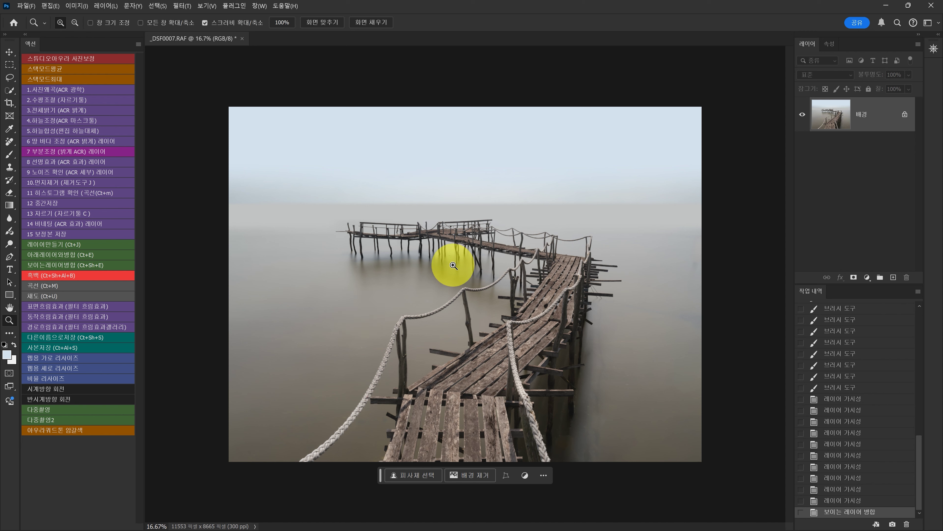
{"action": "left_click", "coordinate": [42, 195]}
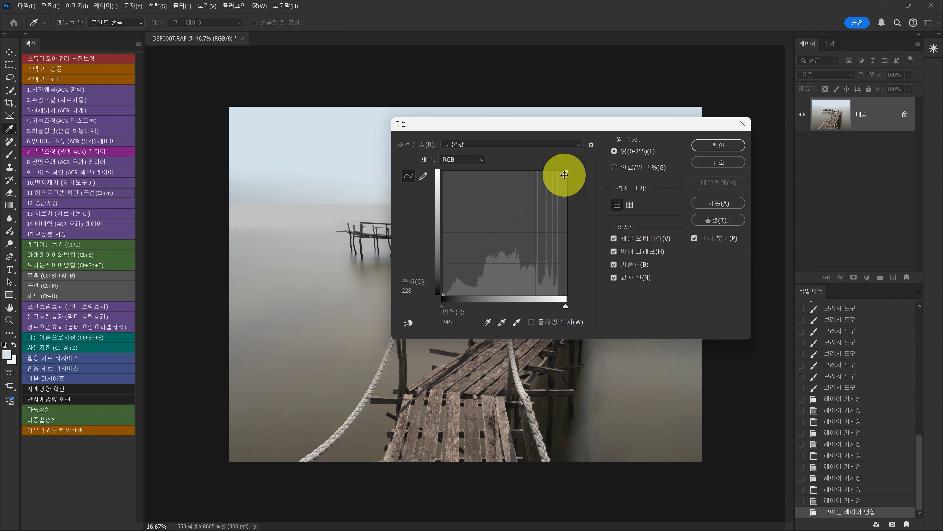
{"action": "left_click_drag", "start_coordinate": [566, 171], "coordinate": [559, 169]}
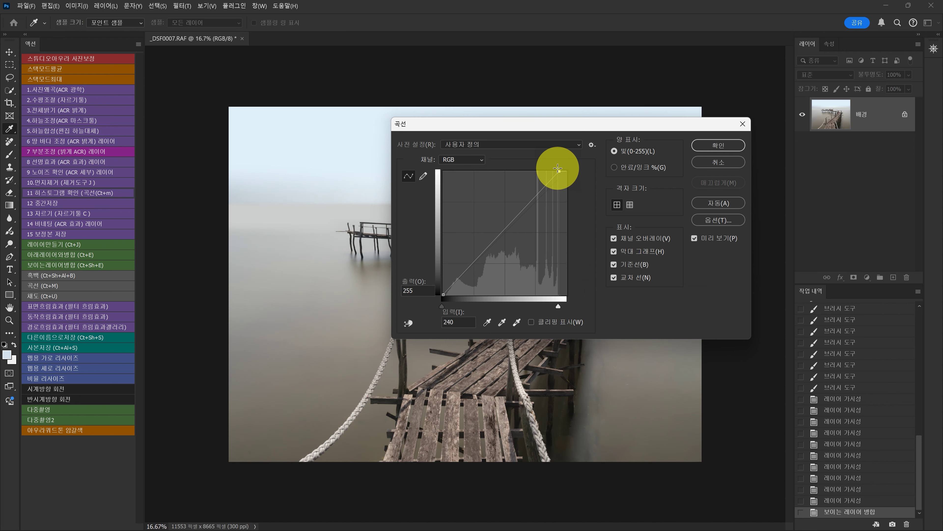
{"action": "left_click", "coordinate": [730, 148]}
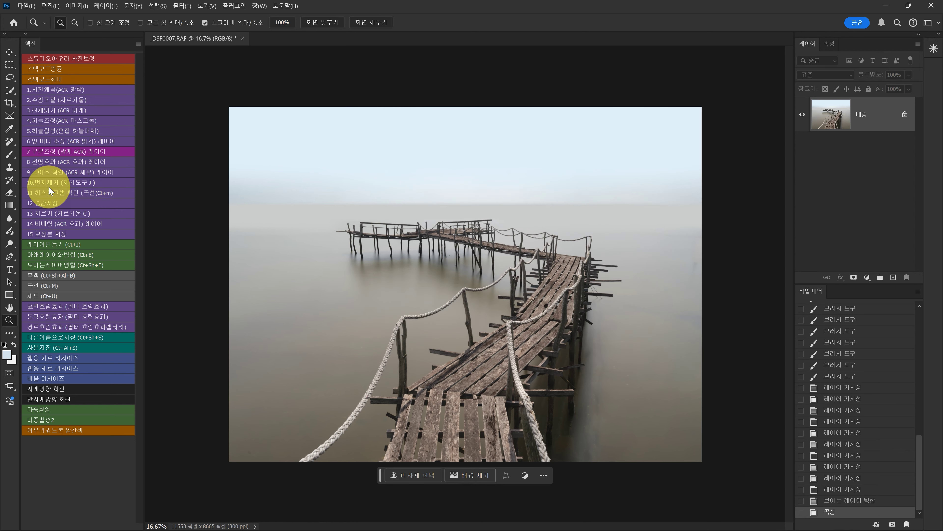
Start saving the image and choose the folder 240721~0801 태국 > 후지1 on the D: drive as destination
{"action": "left_click", "coordinate": [41, 204]}
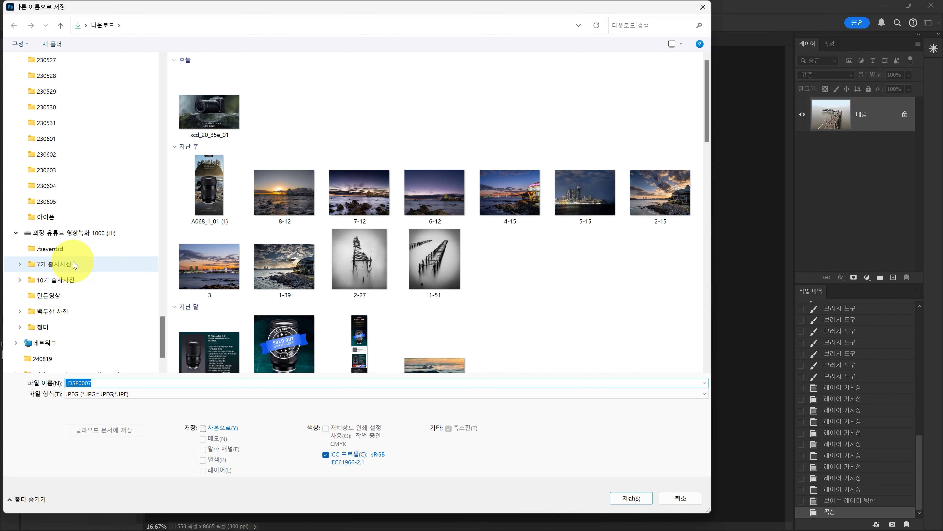
{"action": "scroll", "coordinate": [67, 247], "scroll_direction": "up", "scroll_amount": 20}
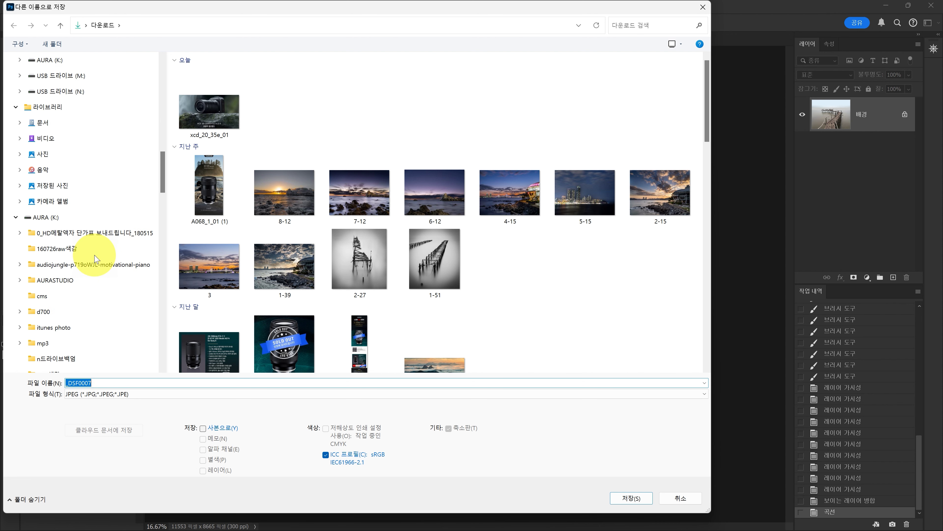
{"action": "left_click", "coordinate": [48, 144]}
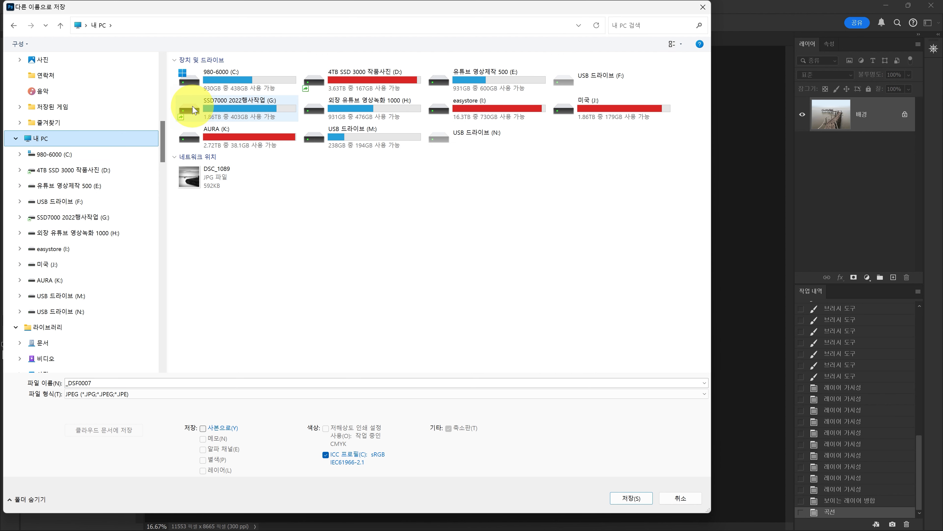
{"action": "double_click", "coordinate": [366, 83]}
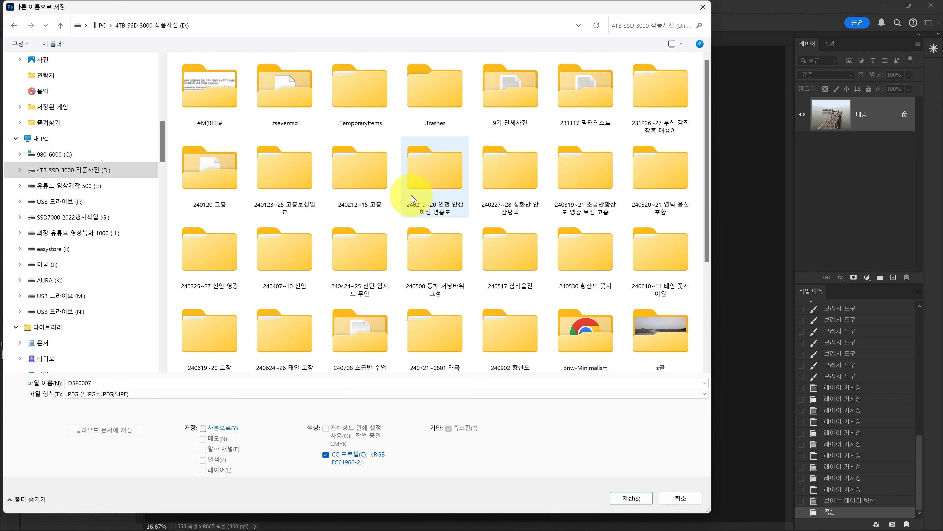
{"action": "scroll", "coordinate": [409, 223], "scroll_direction": "down", "scroll_amount": 4}
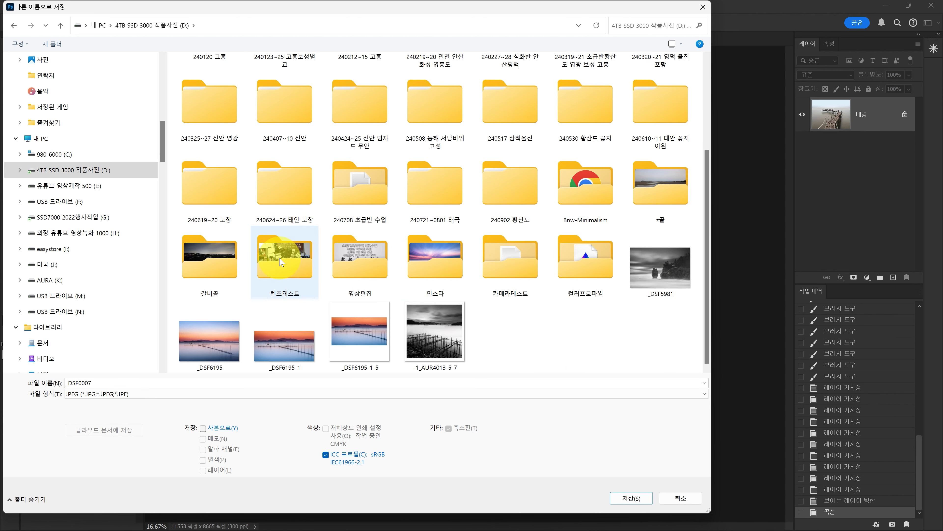
{"action": "double_click", "coordinate": [460, 191]}
{"action": "double_click", "coordinate": [440, 87]}
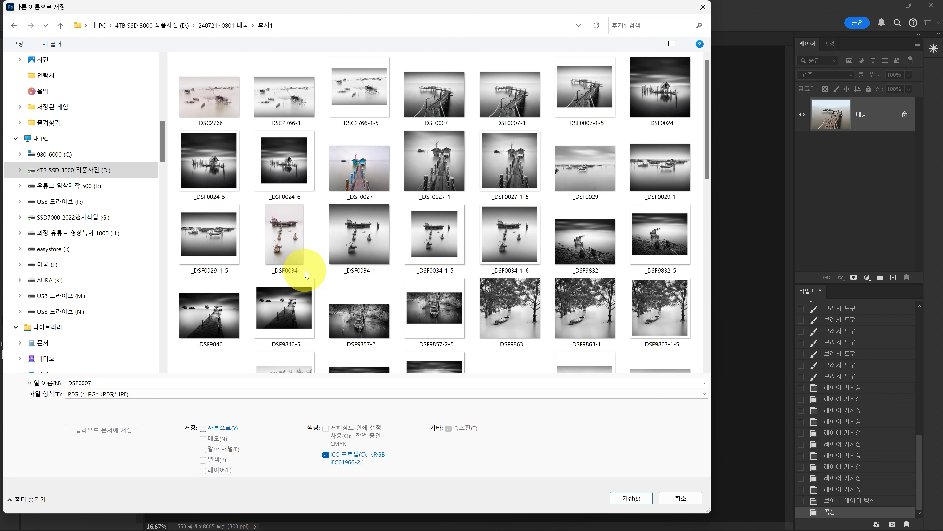
Name the file _DSF0007-3 and save it as a JPEG
{"action": "double_click", "coordinate": [104, 381]}
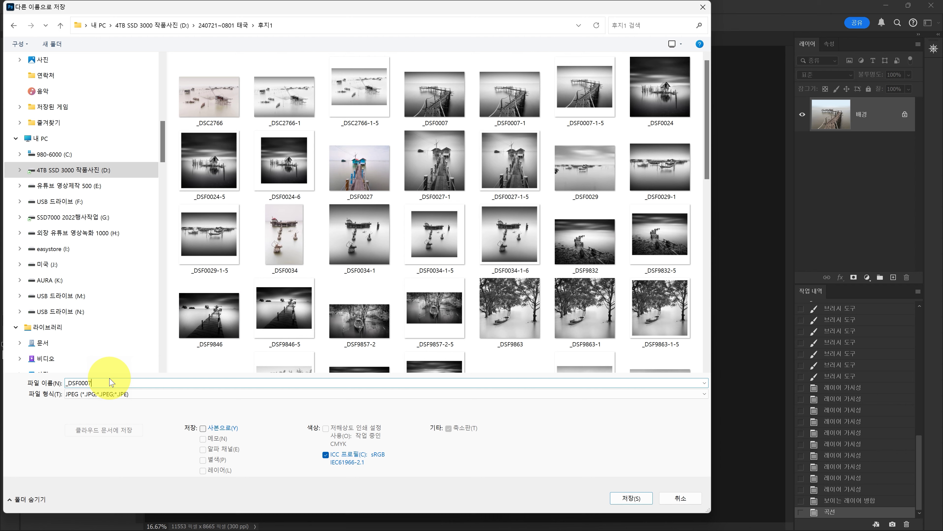
{"action": "type", "text": "-3"}
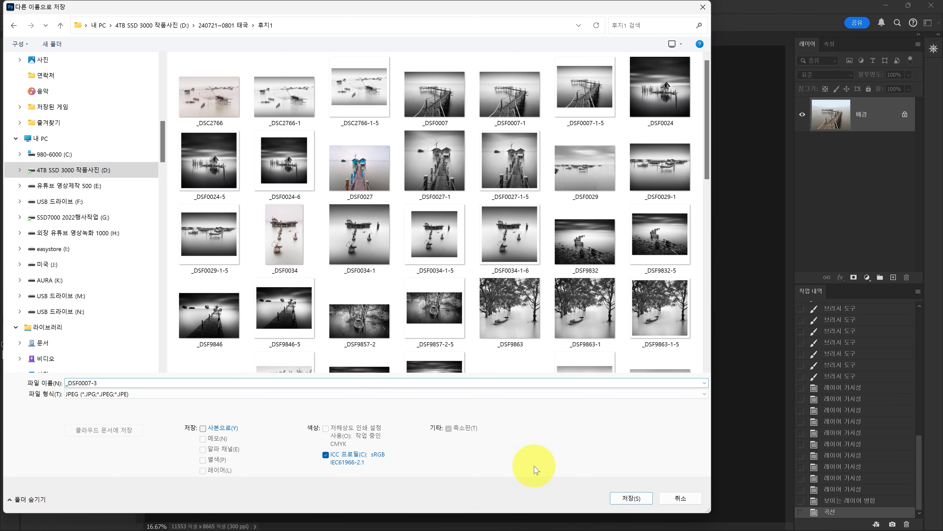
{"action": "left_click", "coordinate": [632, 498]}
{"action": "key", "text": "Return"}
{"action": "key", "text": "z"}
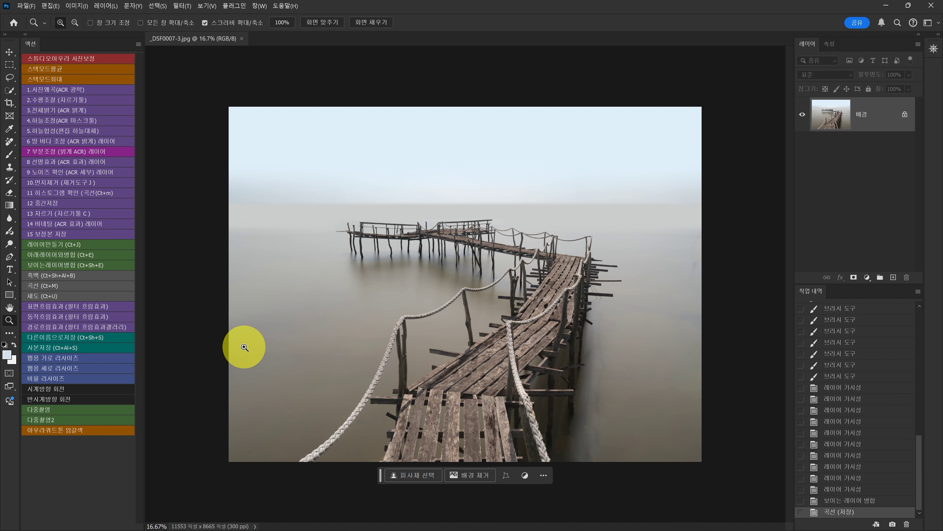
Start a Black & White conversion and darken the pier's planks on the image by lowering Reds to -163%
{"action": "left_click", "coordinate": [35, 278]}
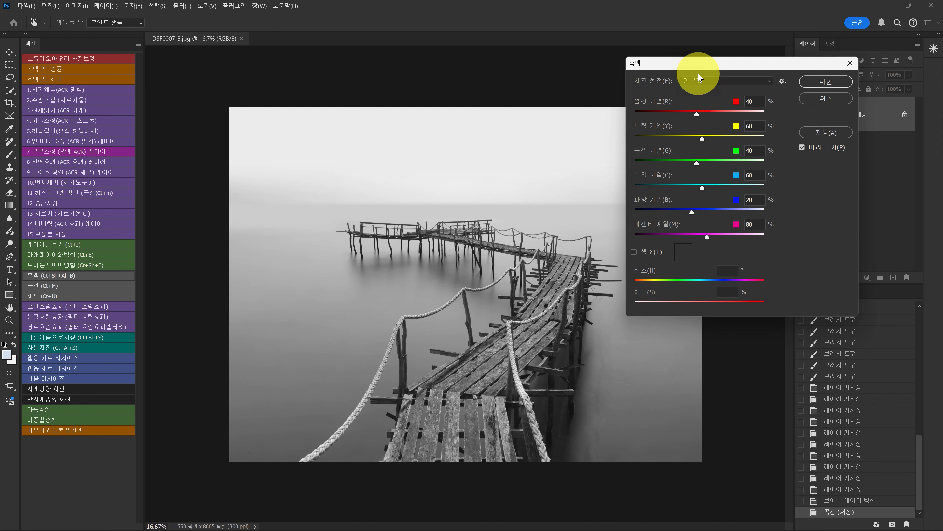
{"action": "left_click_drag", "start_coordinate": [699, 64], "coordinate": [764, 134]}
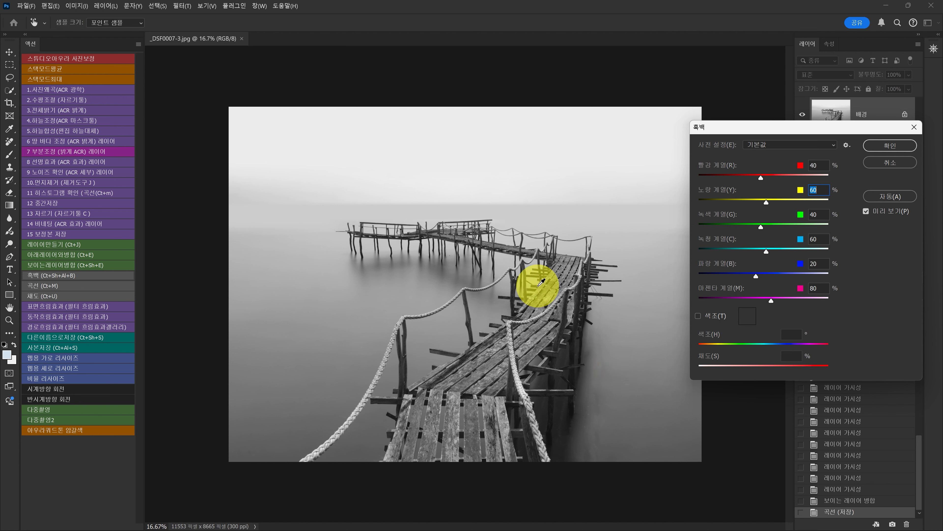
{"action": "left_click", "coordinate": [564, 292]}
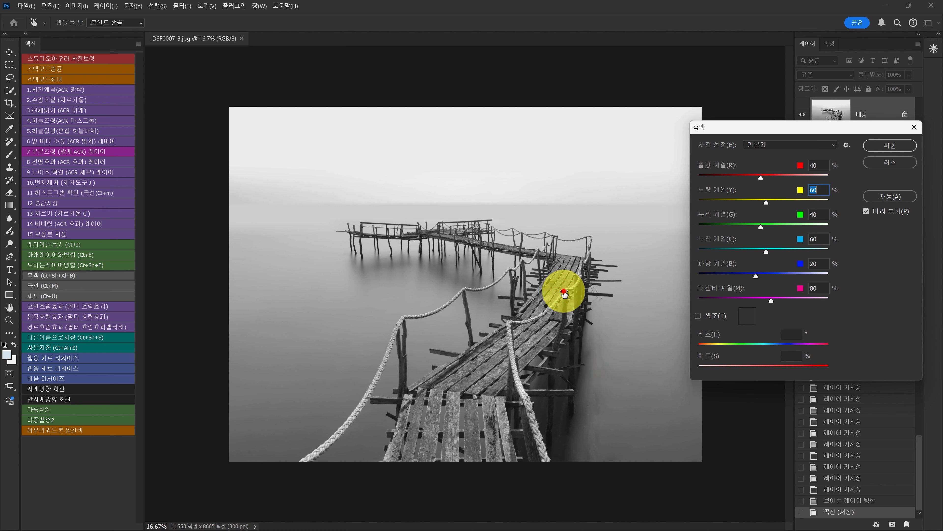
{"action": "left_click", "coordinate": [469, 144]}
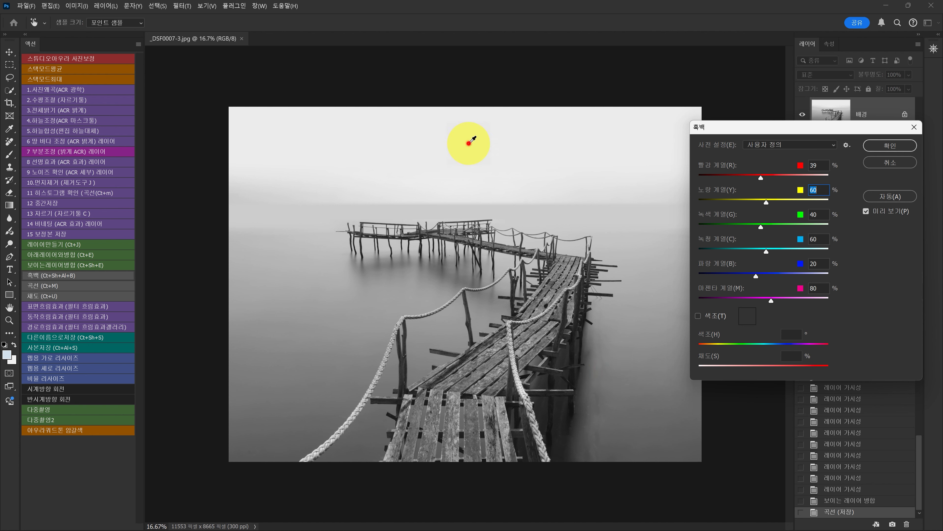
{"action": "left_click", "coordinate": [469, 143]}
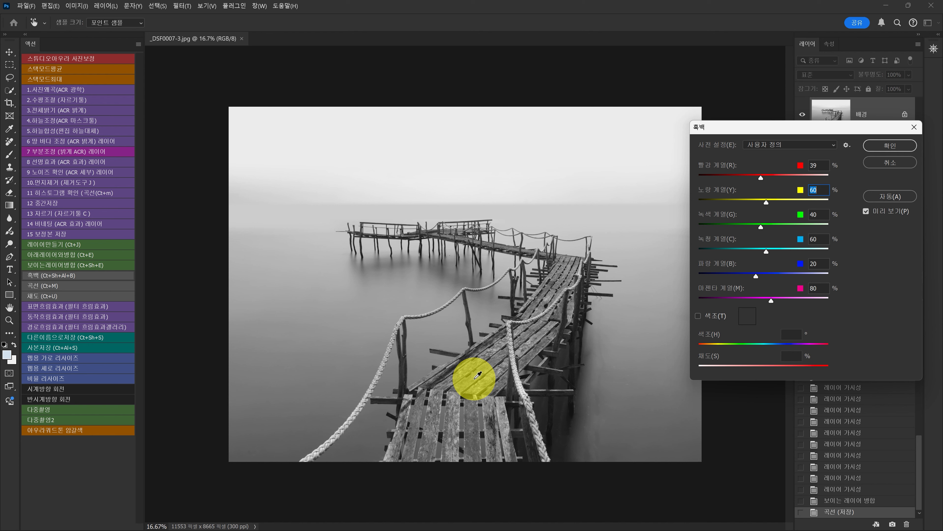
{"action": "left_click_drag", "start_coordinate": [724, 127], "coordinate": [714, 104]}
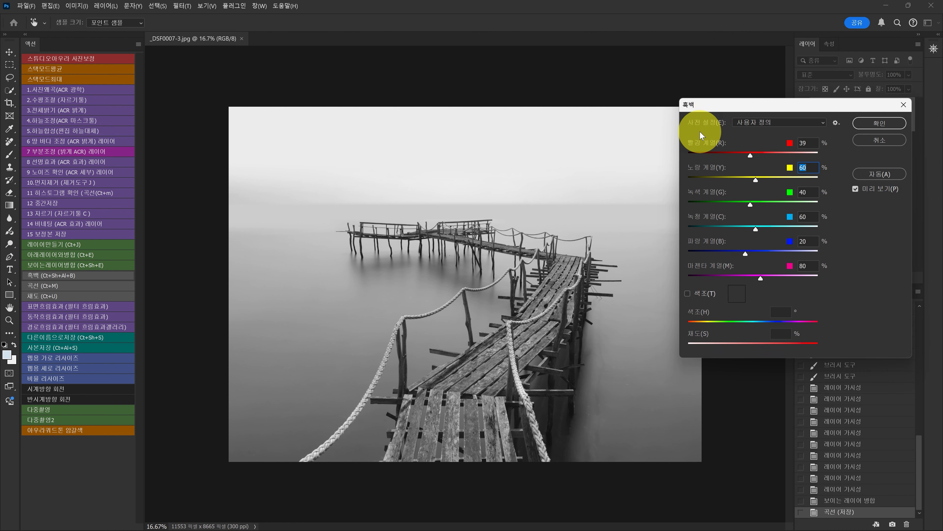
{"action": "left_click_drag", "start_coordinate": [492, 364], "coordinate": [603, 468]}
{"action": "left_click", "coordinate": [528, 168]}
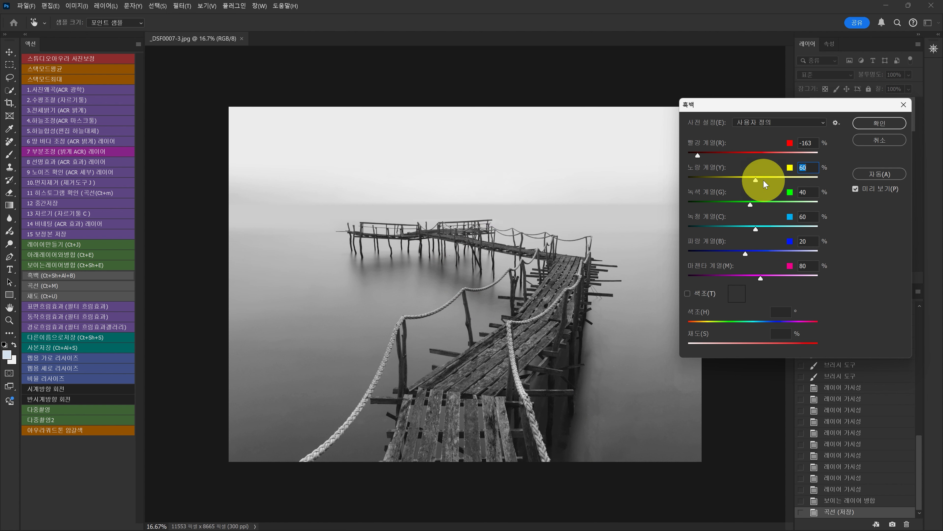
Set Reds to -183% and Cyans to 123% and apply the black-and-white conversion
{"action": "key", "text": "Home"}
{"action": "type", "text": "-"}
{"action": "left_click_drag", "start_coordinate": [728, 180], "coordinate": [760, 203]}
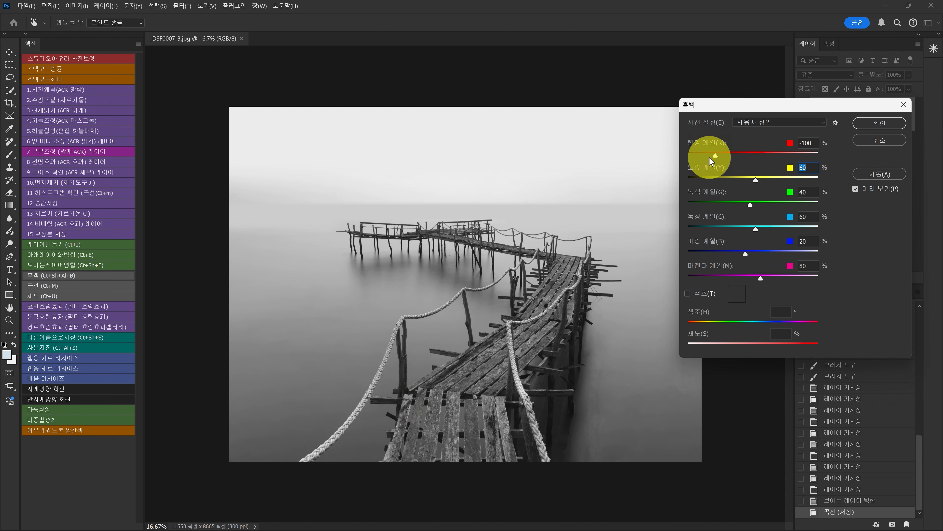
{"action": "left_click_drag", "start_coordinate": [710, 158], "coordinate": [692, 157]}
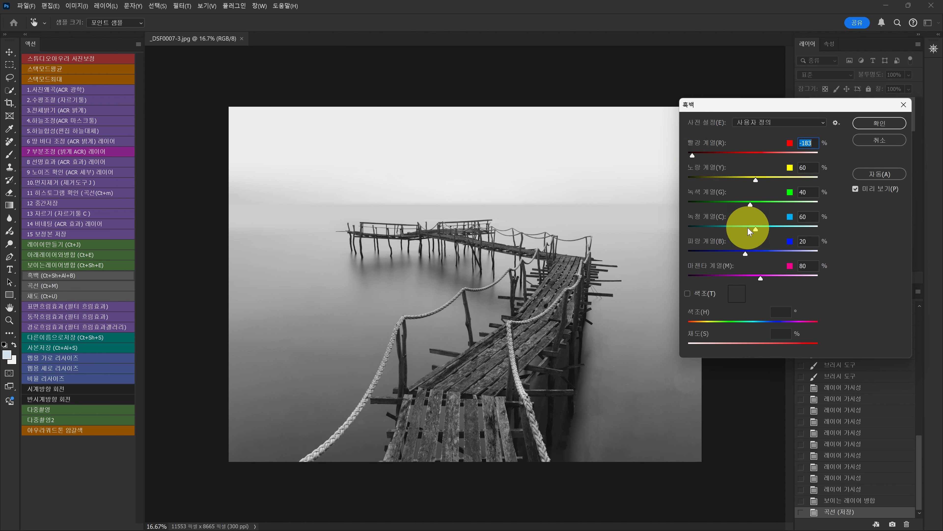
{"action": "left_click_drag", "start_coordinate": [753, 227], "coordinate": [771, 249]}
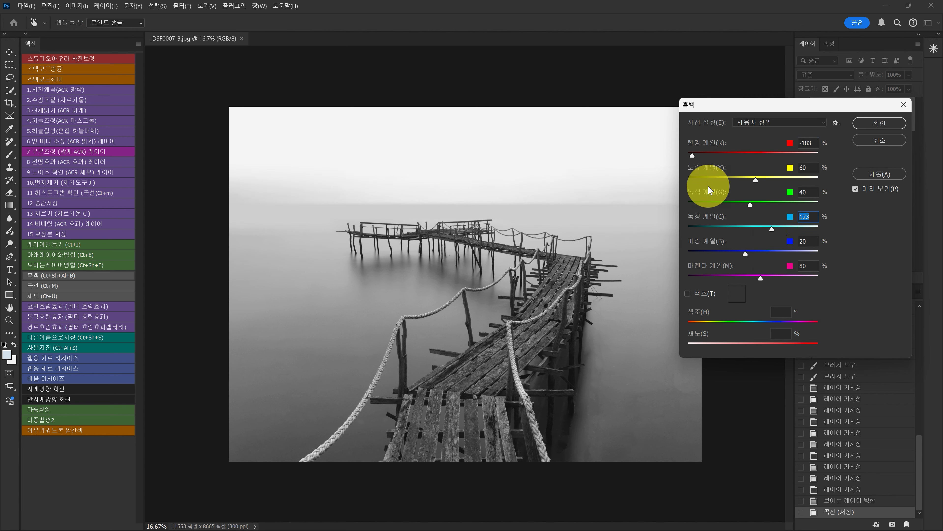
{"action": "left_click", "coordinate": [879, 123]}
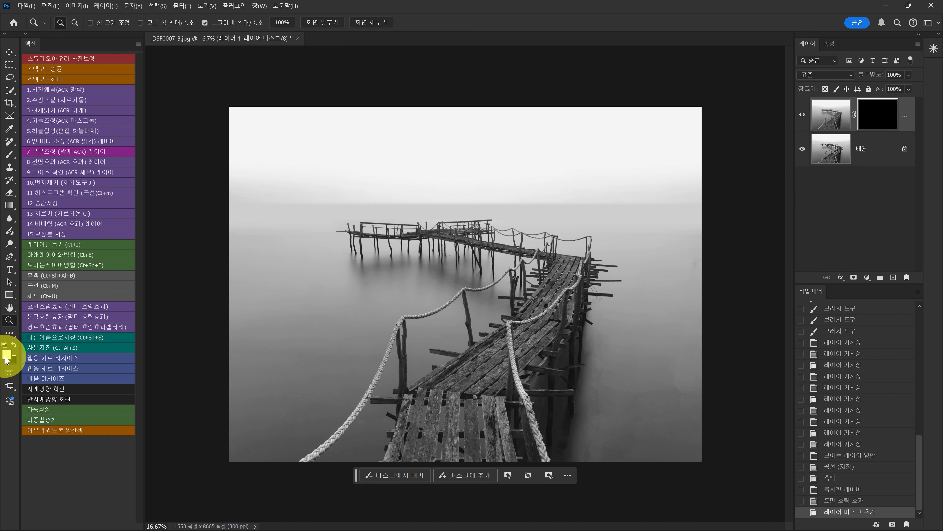
Paint white on the blurred layer's black mask over the water right of the pier, with a size 1900 brush at 20% opacity
{"action": "key", "text": "b"}
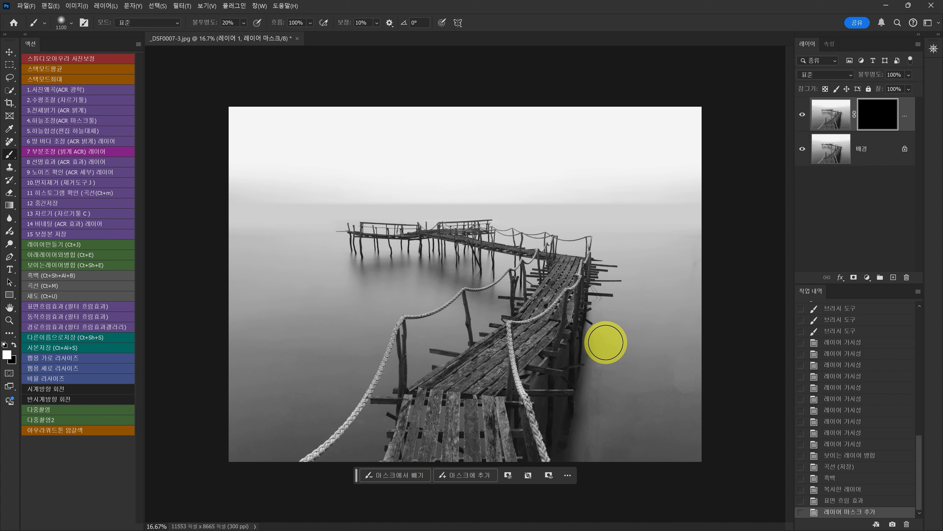
{"action": "key", "text": "bracketright"}
{"action": "key", "text": "bracketright"}
{"action": "key", "text": "bracketright"}
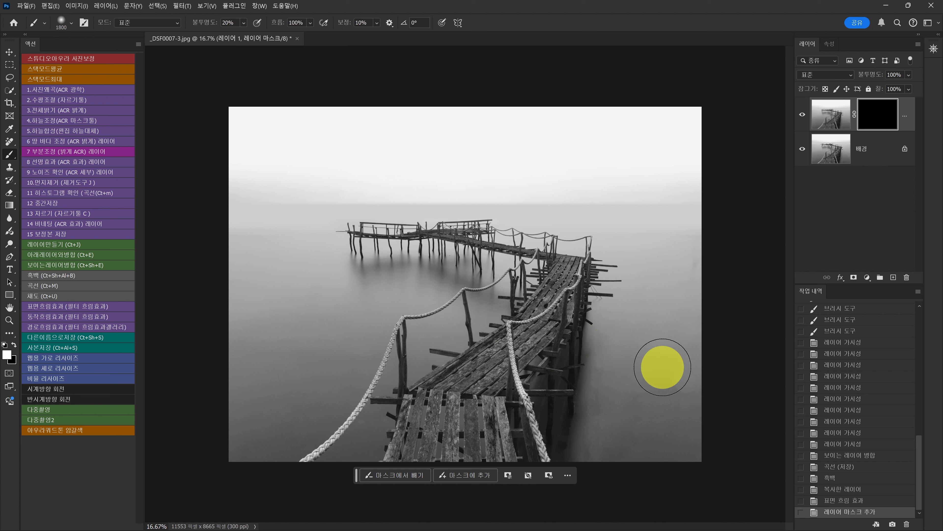
{"action": "key", "text": "bracketright"}
{"action": "left_click", "coordinate": [687, 333]}
{"action": "left_click", "coordinate": [676, 379]}
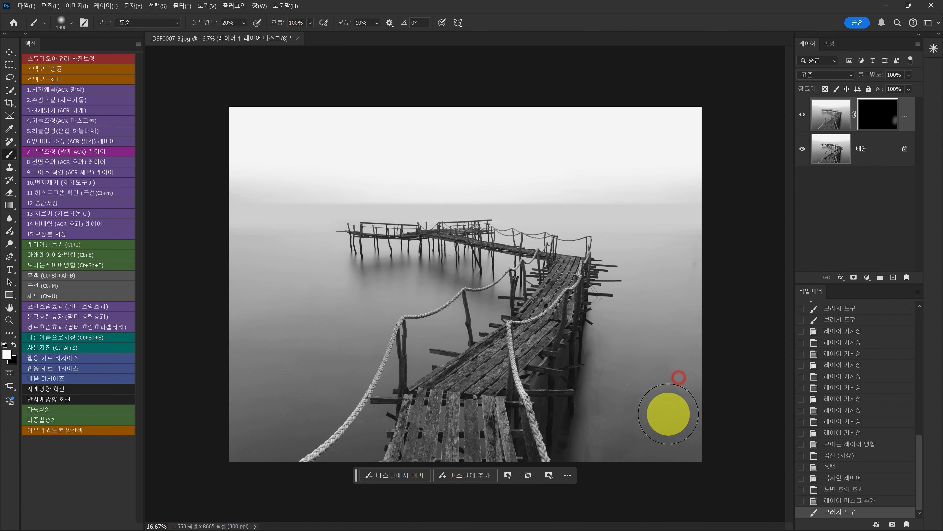
{"action": "left_click", "coordinate": [680, 377]}
{"action": "left_click", "coordinate": [696, 323]}
{"action": "left_click", "coordinate": [695, 323]}
{"action": "left_click", "coordinate": [674, 341]}
{"action": "left_click", "coordinate": [676, 341]}
{"action": "left_click", "coordinate": [653, 344]}
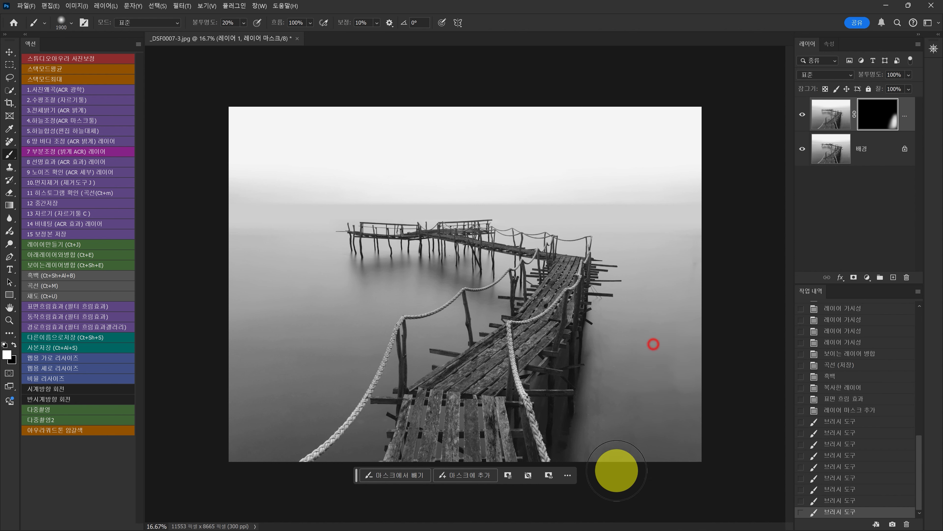
{"action": "left_click", "coordinate": [675, 328]}
{"action": "left_click", "coordinate": [695, 274]}
{"action": "left_click", "coordinate": [688, 250]}
{"action": "left_click", "coordinate": [687, 252]}
{"action": "left_click", "coordinate": [692, 249]}
Reduce the brush to size 1700 and paint the mask over the water beside the pier's right edge and below the horizon
{"action": "key", "text": "bracketleft"}
{"action": "key", "text": "bracketleft"}
{"action": "left_click", "coordinate": [636, 242]}
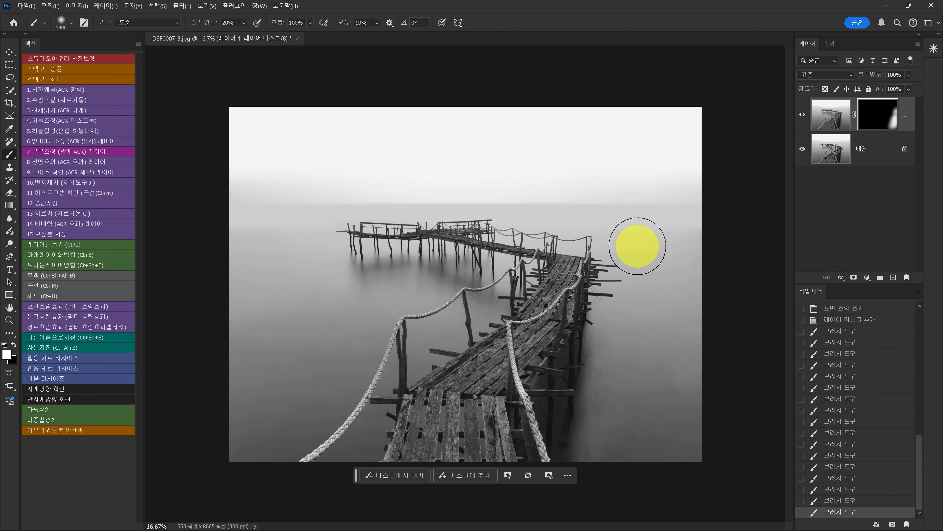
{"action": "left_click", "coordinate": [652, 236]}
{"action": "left_click", "coordinate": [669, 299]}
{"action": "left_click", "coordinate": [622, 347]}
{"action": "left_click", "coordinate": [594, 302]}
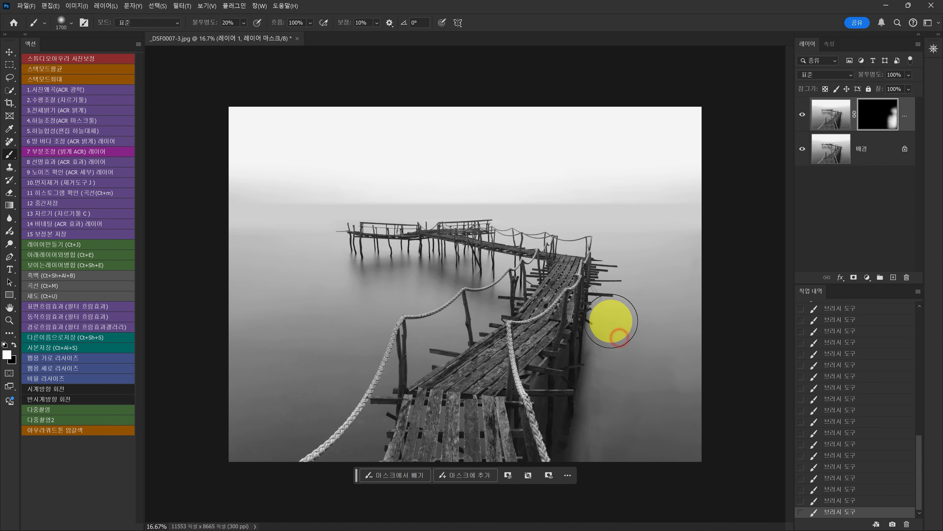
{"action": "left_click", "coordinate": [621, 348]}
{"action": "left_click", "coordinate": [624, 384]}
Enlarge the brush to size 1900 and paint more of the blur into the open water towards the photo's right edge
{"action": "key", "text": "bracketright"}
{"action": "key", "text": "bracketright"}
{"action": "left_click", "coordinate": [658, 359]}
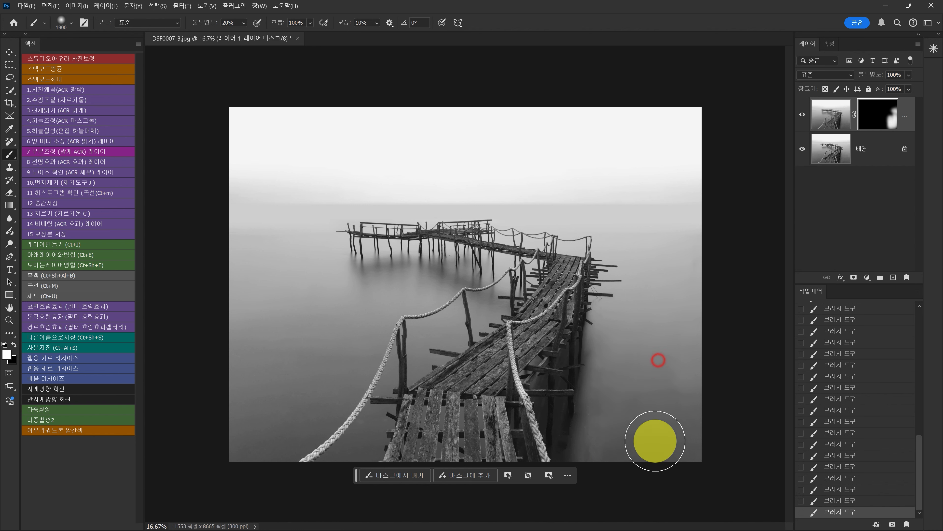
{"action": "left_click", "coordinate": [680, 347]}
{"action": "left_click", "coordinate": [702, 362]}
{"action": "left_click", "coordinate": [624, 377]}
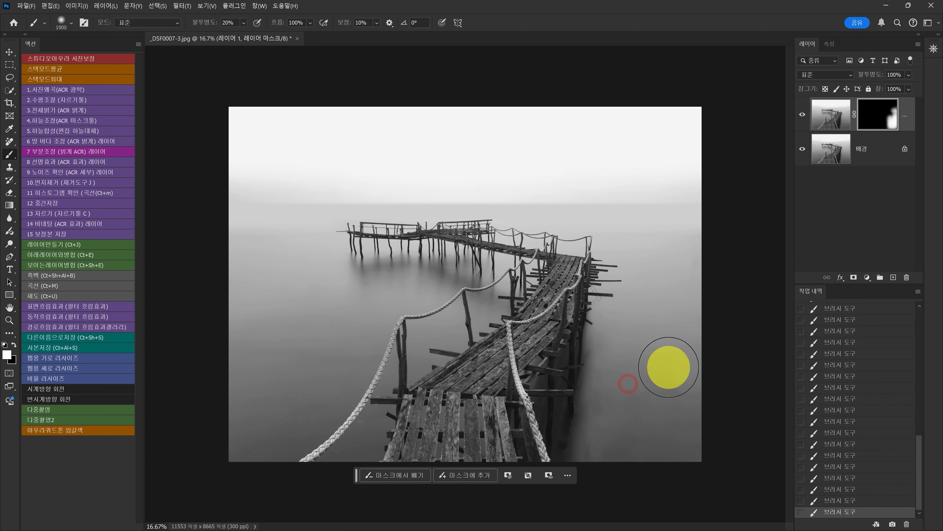
{"action": "left_click", "coordinate": [703, 272]}
Reduce the brush to size 1700 and paint the mask over the water between the pier and the photo's right edge
{"action": "left_click", "coordinate": [632, 234]}
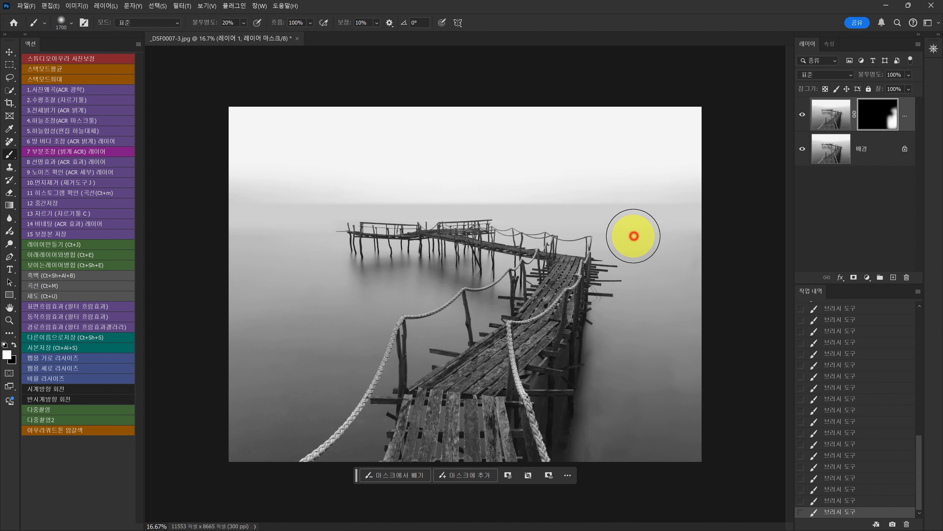
{"action": "left_click", "coordinate": [666, 232]}
{"action": "key", "text": "bracketleft"}
{"action": "key", "text": "bracketleft"}
{"action": "left_click", "coordinate": [715, 327]}
{"action": "left_click", "coordinate": [672, 371]}
{"action": "left_click", "coordinate": [617, 347]}
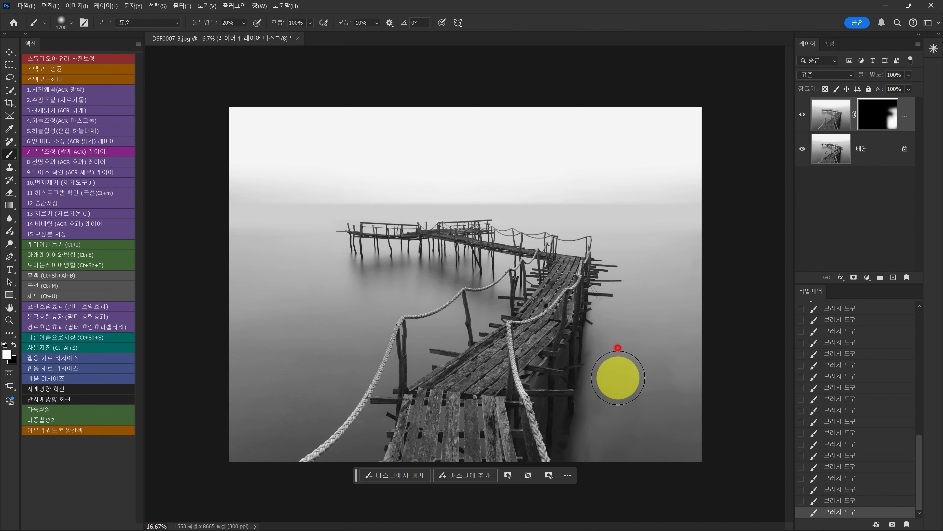
{"action": "left_click", "coordinate": [642, 394]}
{"action": "left_click", "coordinate": [690, 314]}
{"action": "left_click", "coordinate": [688, 374]}
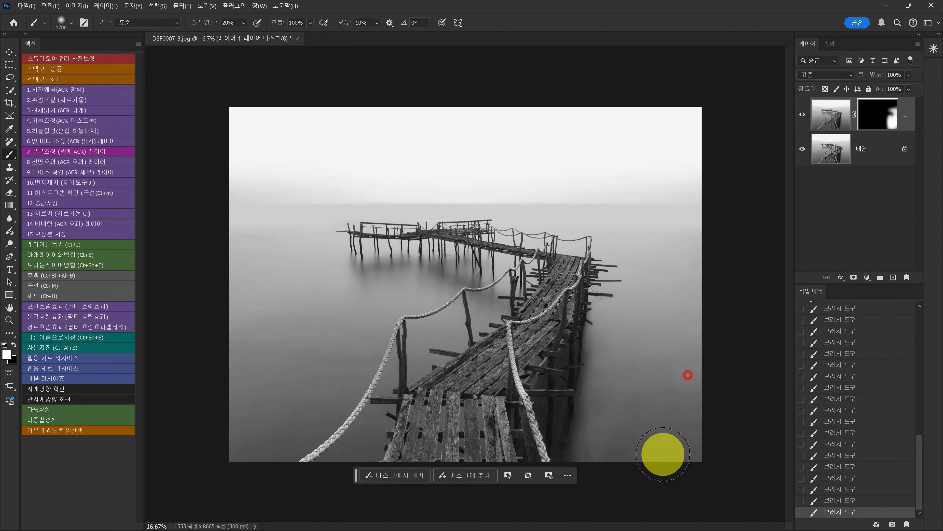
{"action": "left_click", "coordinate": [632, 384]}
Enlarge the brush to size 1900 and paint white on the mask over the water left of the long rope railing
{"action": "key", "text": "bracketright"}
{"action": "key", "text": "bracketright"}
{"action": "left_click", "coordinate": [345, 320]}
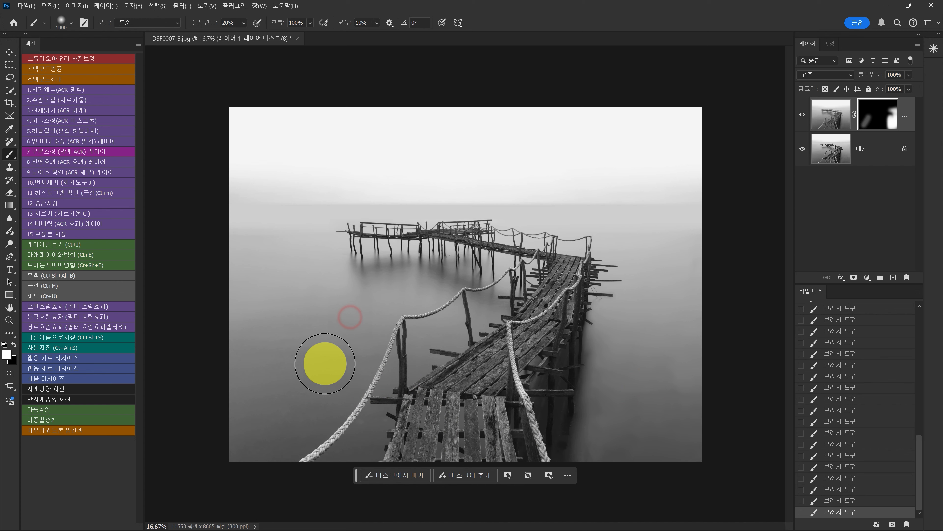
{"action": "left_click", "coordinate": [328, 364]}
{"action": "left_click", "coordinate": [307, 362]}
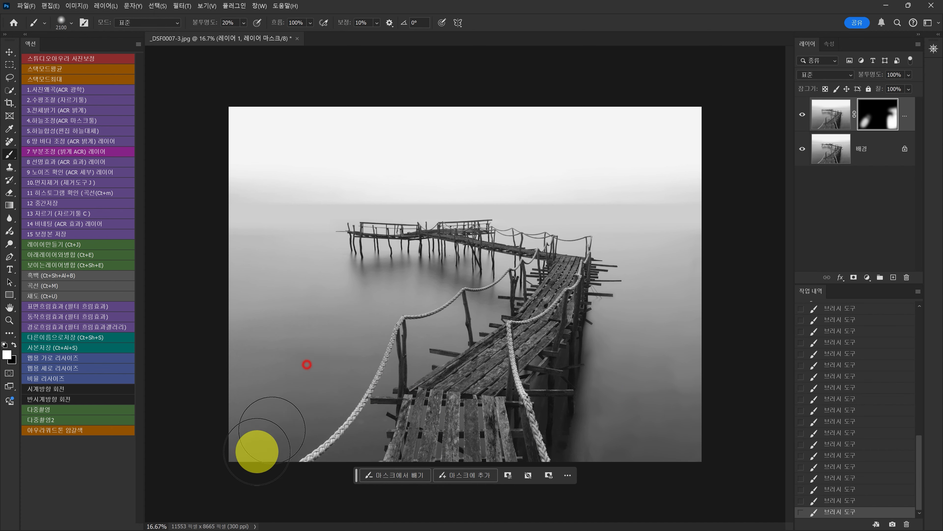
Enlarge the brush to size 2100 and paint the mask over the left water, from the lower corner up towards the horizon
{"action": "key", "text": "bracketright"}
{"action": "left_click", "coordinate": [280, 281]}
{"action": "left_click", "coordinate": [274, 256]}
{"action": "left_click", "coordinate": [320, 329]}
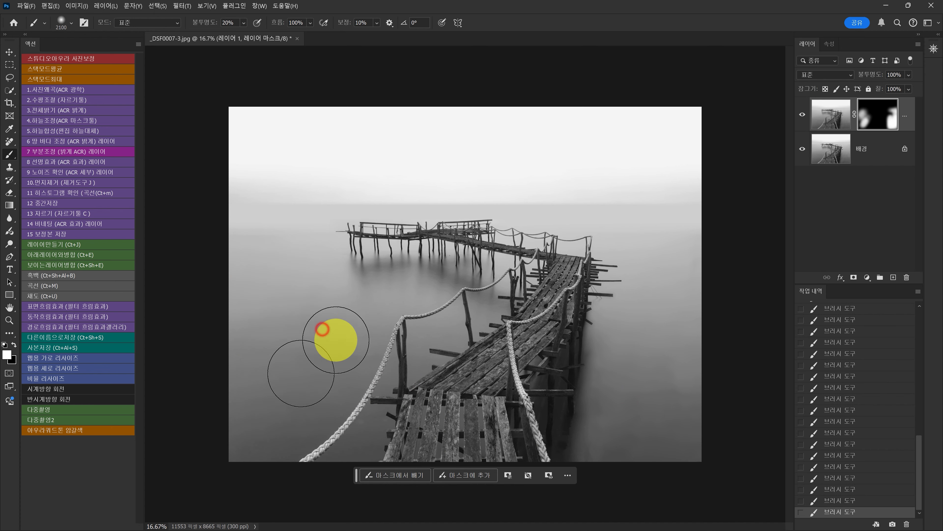
Reduce the brush to size 1900 and paint more of the blur into the lower-left water beside the rope
{"action": "key", "text": "bracketleft"}
{"action": "left_click", "coordinate": [368, 432]}
{"action": "left_click", "coordinate": [307, 390]}
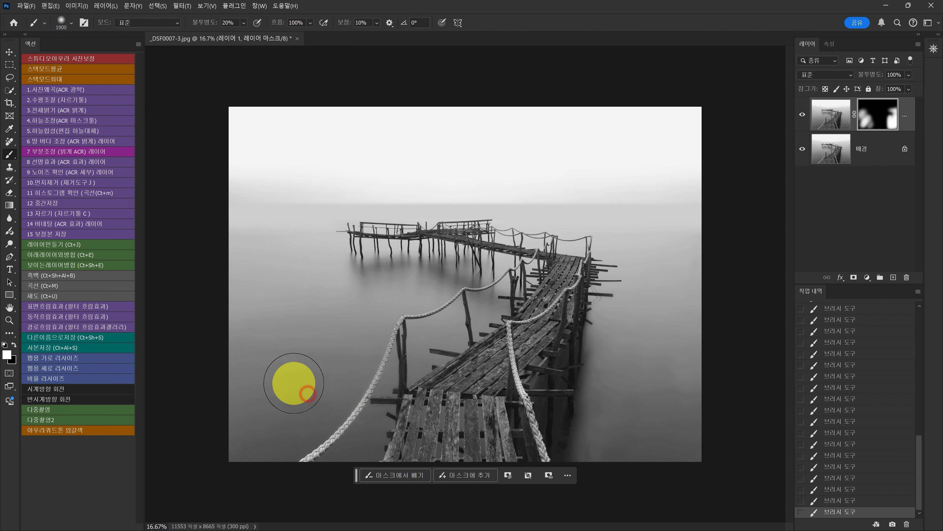
{"action": "left_click", "coordinate": [266, 396]}
Paint the mask over the water enclosed by the pier's bend, reducing the brush to size 1500 near the walkway
{"action": "key", "text": "bracketleft"}
{"action": "key", "text": "bracketleft"}
{"action": "key", "text": "bracketleft"}
{"action": "left_click", "coordinate": [400, 281]}
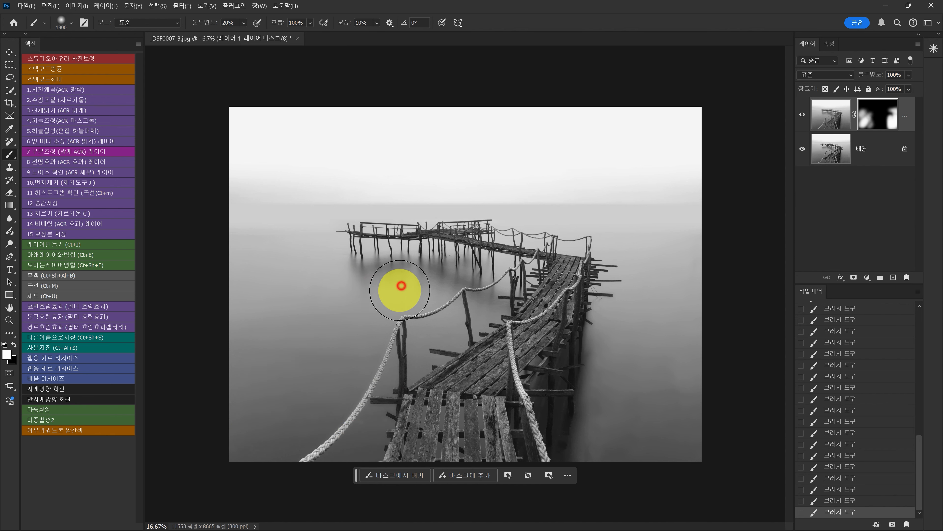
{"action": "left_click", "coordinate": [452, 282]}
{"action": "left_click", "coordinate": [494, 313]}
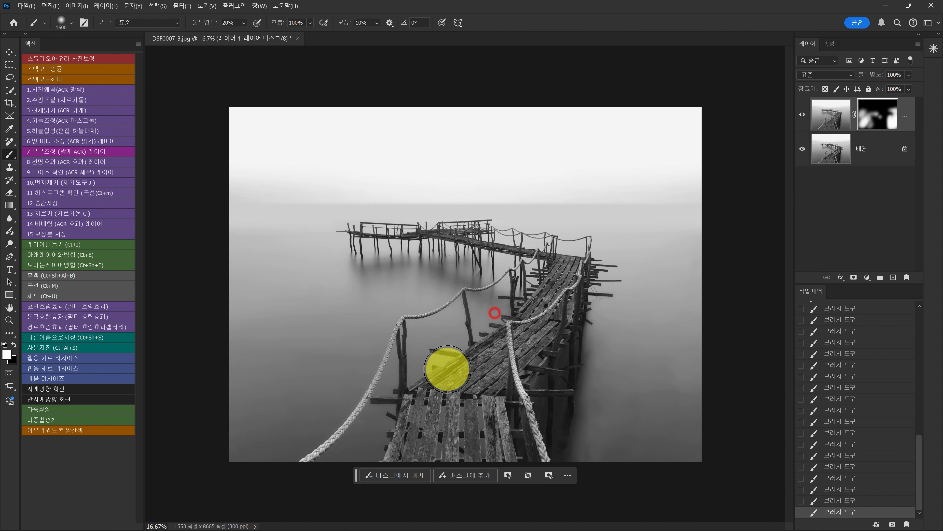
{"action": "left_click", "coordinate": [419, 354]}
Set the brush to size 1700 and paint the mask along the water at the photo's right edge
{"action": "key", "text": "bracketleft"}
{"action": "key", "text": "bracketright"}
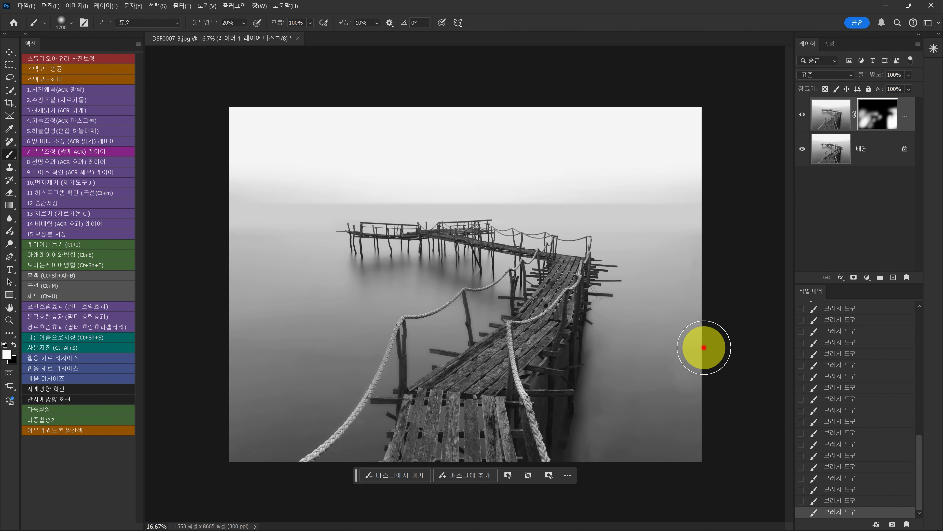
{"action": "left_click", "coordinate": [695, 375]}
{"action": "left_click", "coordinate": [646, 307]}
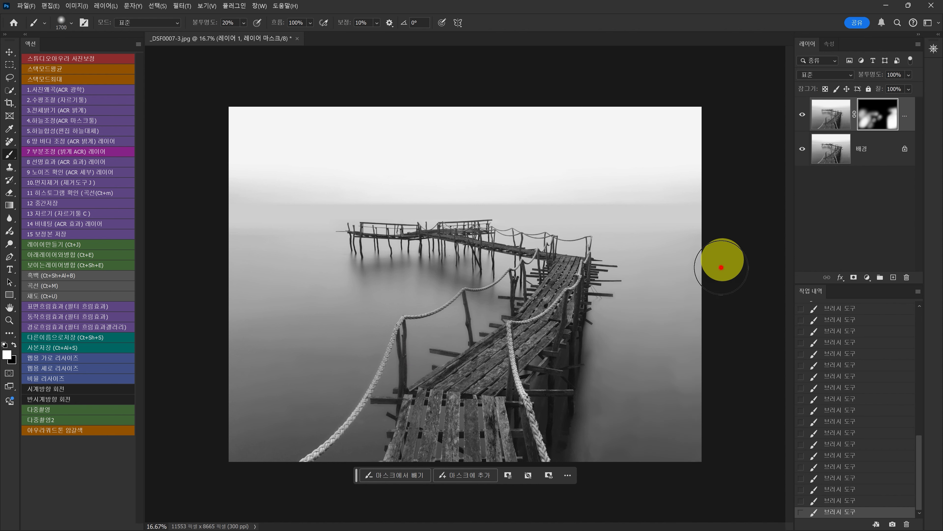
{"action": "left_click", "coordinate": [726, 302]}
{"action": "left_click", "coordinate": [700, 352]}
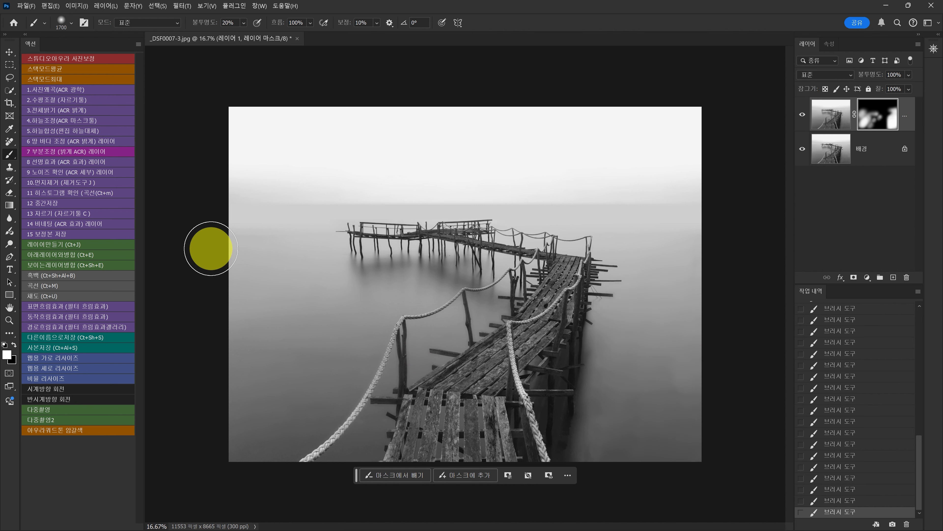
Merge the visible layers and set Camera Raw exposure +0.15, contrast +24, highlights -51, shadows -15, whites +15 and blacks +8
{"action": "left_click", "coordinate": [54, 265]}
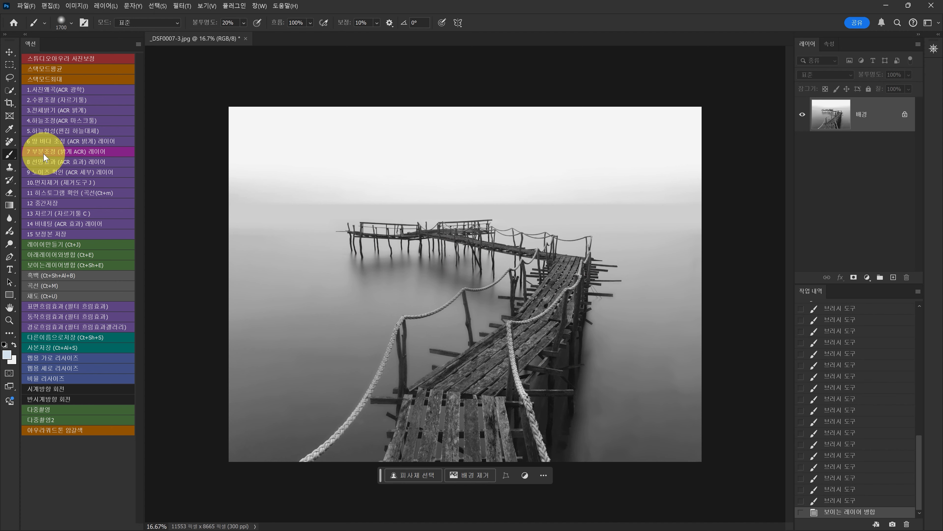
{"action": "left_click", "coordinate": [63, 152]}
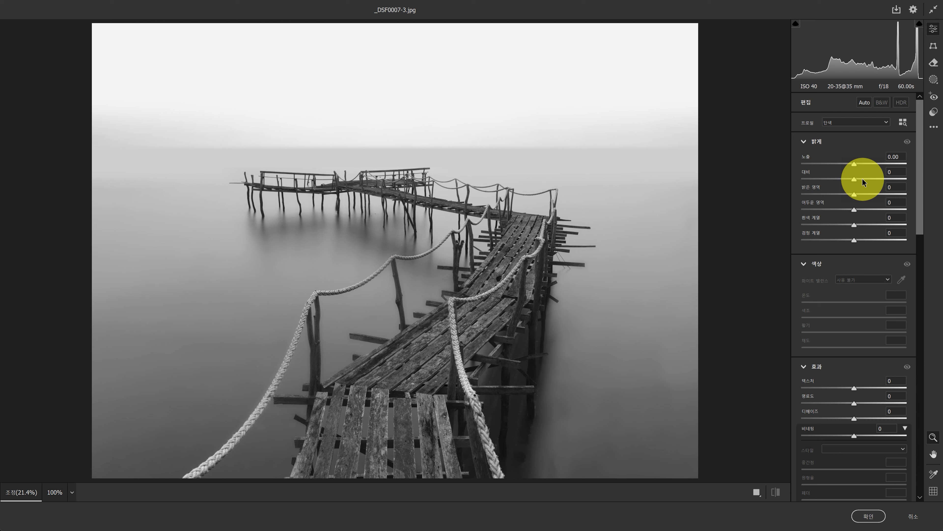
{"action": "left_click_drag", "start_coordinate": [862, 179], "coordinate": [846, 216]}
{"action": "mouse_move", "coordinate": [876, 179]}
{"action": "left_mouse_down"}
{"action": "mouse_move", "coordinate": [861, 177]}
{"action": "mouse_move", "coordinate": [869, 180]}
{"action": "left_mouse_up"}
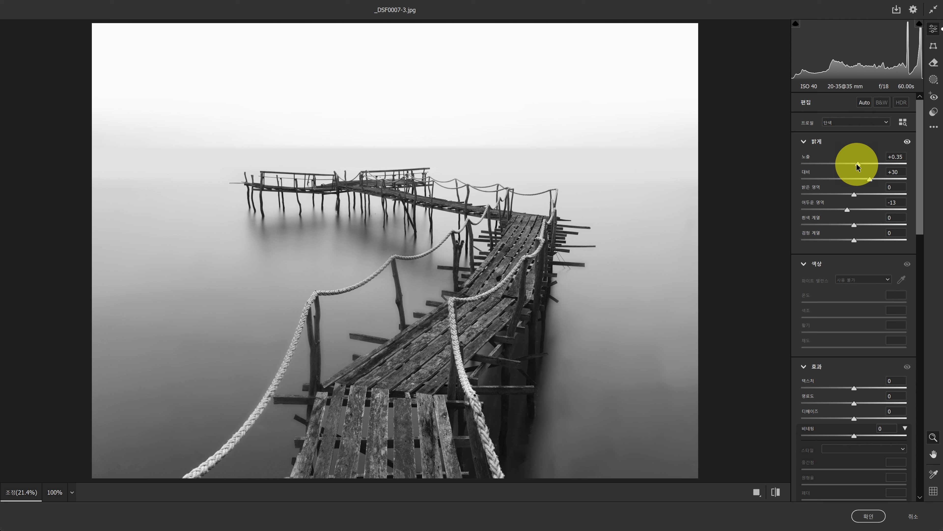
{"action": "left_click_drag", "start_coordinate": [869, 179], "coordinate": [855, 166]}
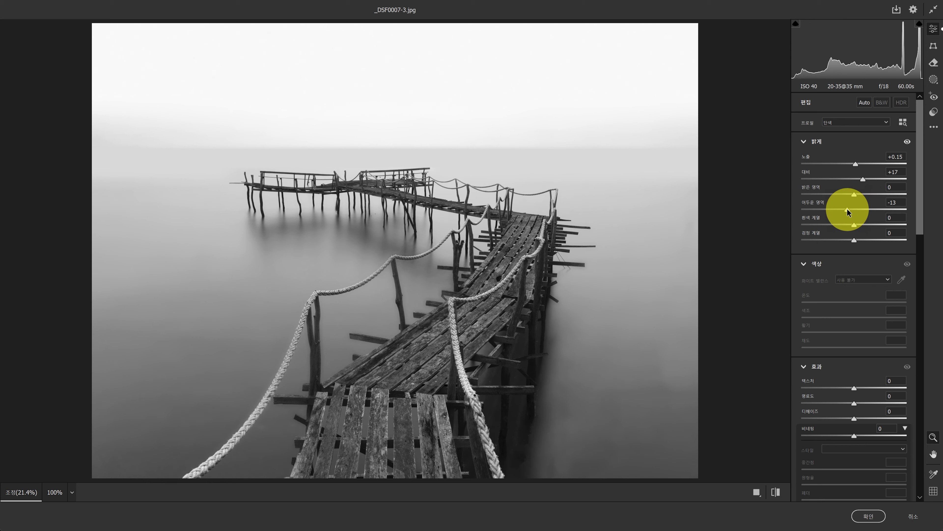
{"action": "mouse_move", "coordinate": [848, 212]}
{"action": "left_mouse_down"}
{"action": "mouse_move", "coordinate": [856, 208]}
{"action": "mouse_move", "coordinate": [833, 207]}
{"action": "mouse_move", "coordinate": [846, 210]}
{"action": "left_mouse_up"}
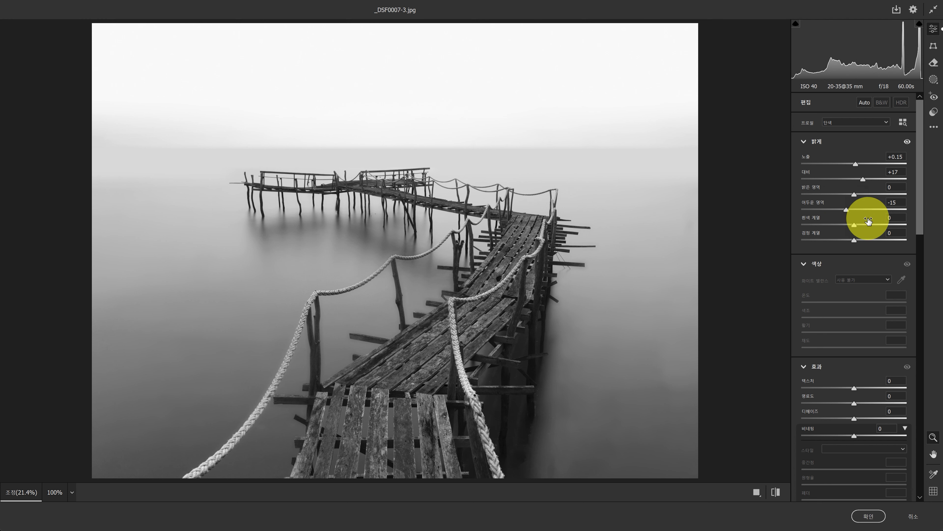
{"action": "left_click_drag", "start_coordinate": [854, 226], "coordinate": [863, 188]}
{"action": "left_click_drag", "start_coordinate": [853, 242], "coordinate": [862, 223]}
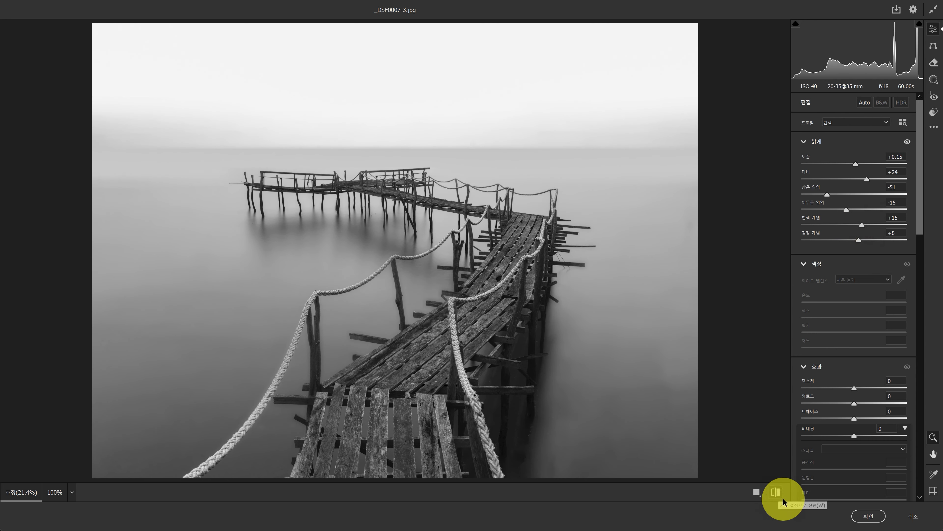
Compare the photo before and after the Camera Raw light adjustments, and apply the filter
{"action": "left_click", "coordinate": [776, 495]}
{"action": "left_click", "coordinate": [776, 496]}
{"action": "left_click", "coordinate": [776, 495]}
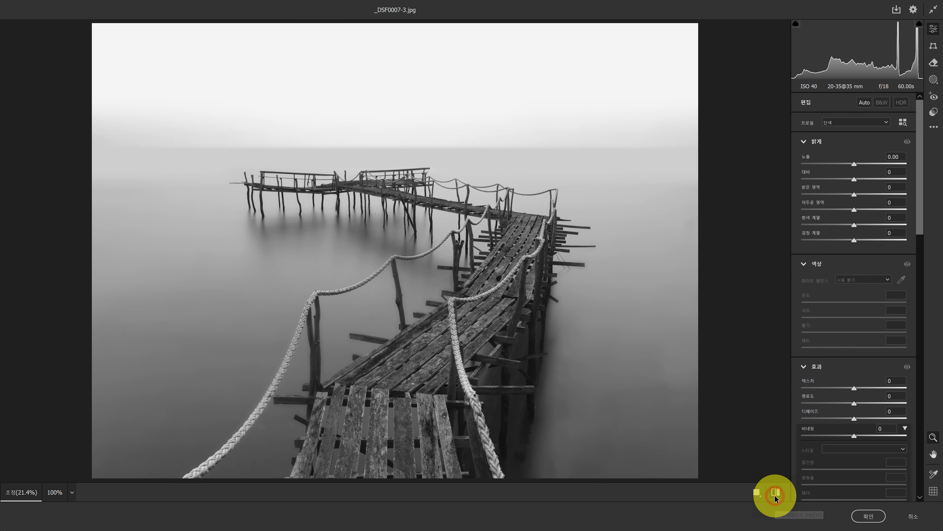
{"action": "left_click", "coordinate": [776, 496]}
{"action": "left_click", "coordinate": [776, 496]}
{"action": "left_click", "coordinate": [776, 496]}
{"action": "left_click", "coordinate": [777, 495]}
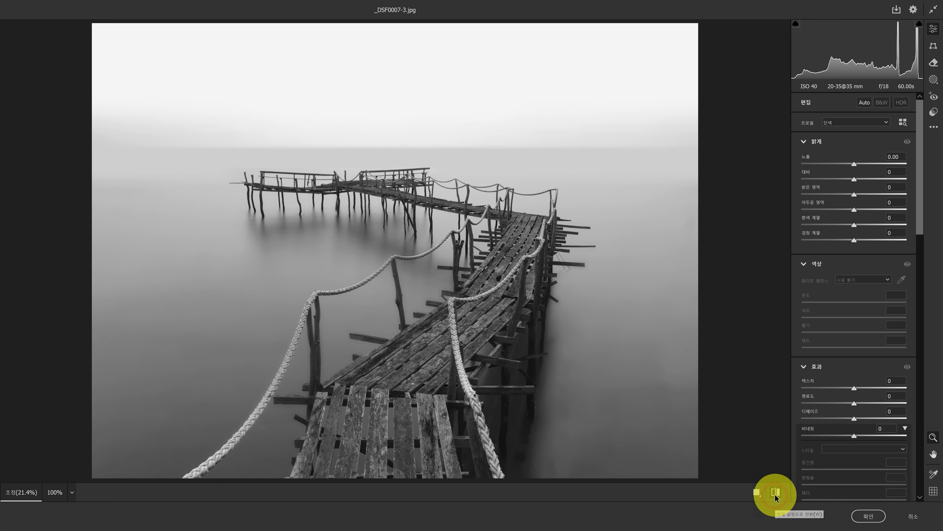
{"action": "left_click", "coordinate": [776, 496]}
{"action": "left_click", "coordinate": [776, 496]}
{"action": "left_click", "coordinate": [776, 495]}
{"action": "left_click", "coordinate": [776, 496]}
{"action": "left_click", "coordinate": [777, 496]}
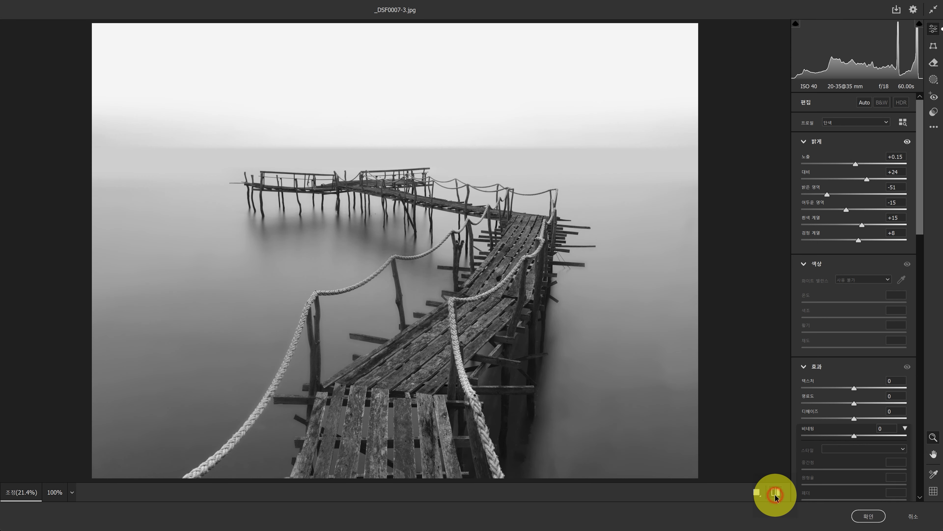
{"action": "left_click", "coordinate": [865, 515]}
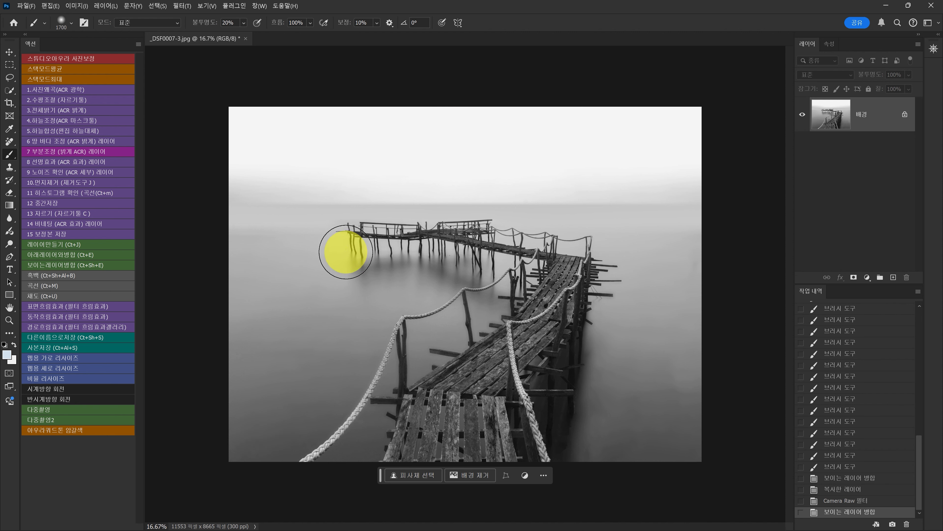
Activate the Gradient tool and sample the dark grey water at the photo's lower-left corner as the foreground colour
{"action": "key", "text": "g"}
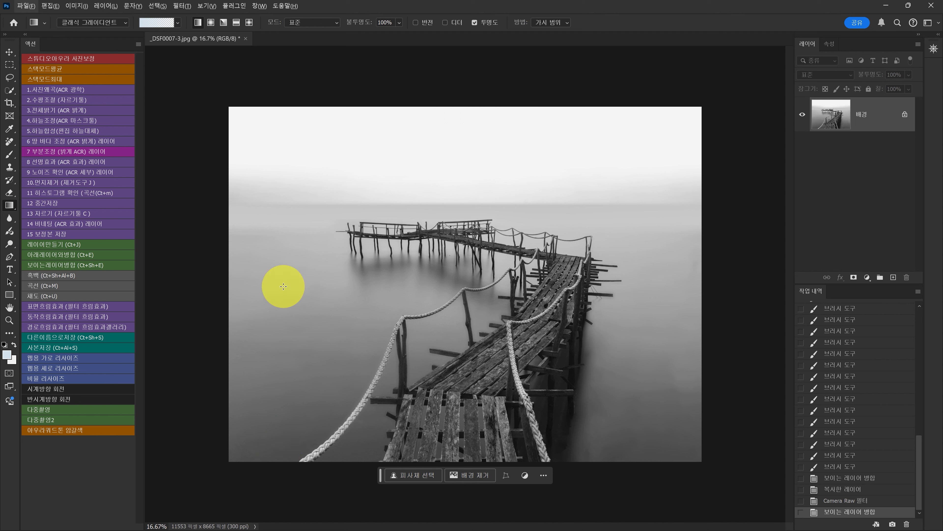
{"action": "left_click", "coordinate": [277, 456], "text": "alt"}
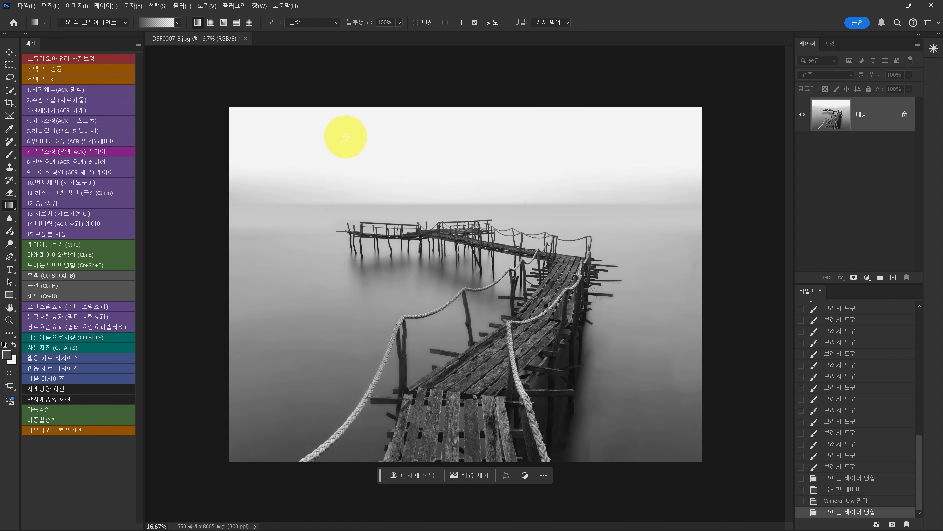
{"action": "mouse_move", "coordinate": [346, 135]}
{"action": "left_mouse_down"}
{"action": "mouse_move", "coordinate": [350, 217]}
{"action": "mouse_move", "coordinate": [357, 200]}
{"action": "left_mouse_up"}
{"action": "key", "text": "ctrl+z"}
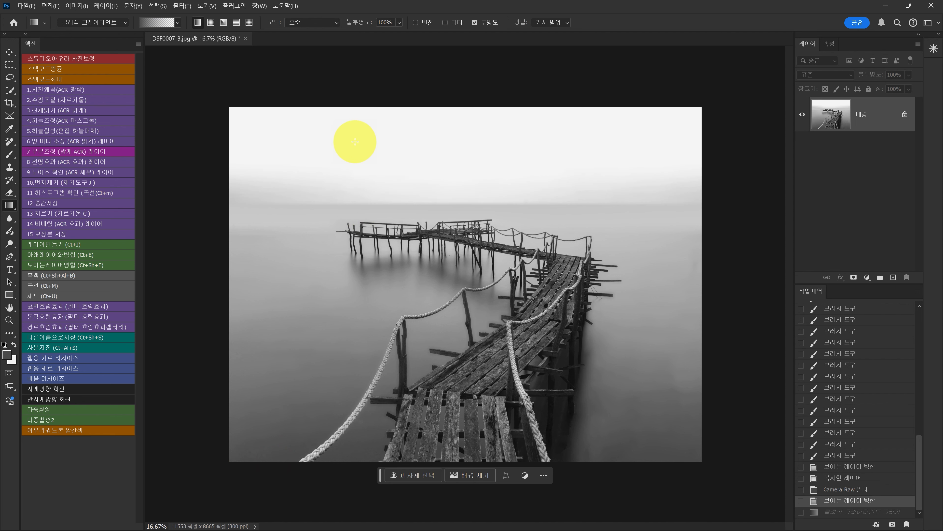
{"action": "left_click_drag", "start_coordinate": [354, 140], "coordinate": [367, 210]}
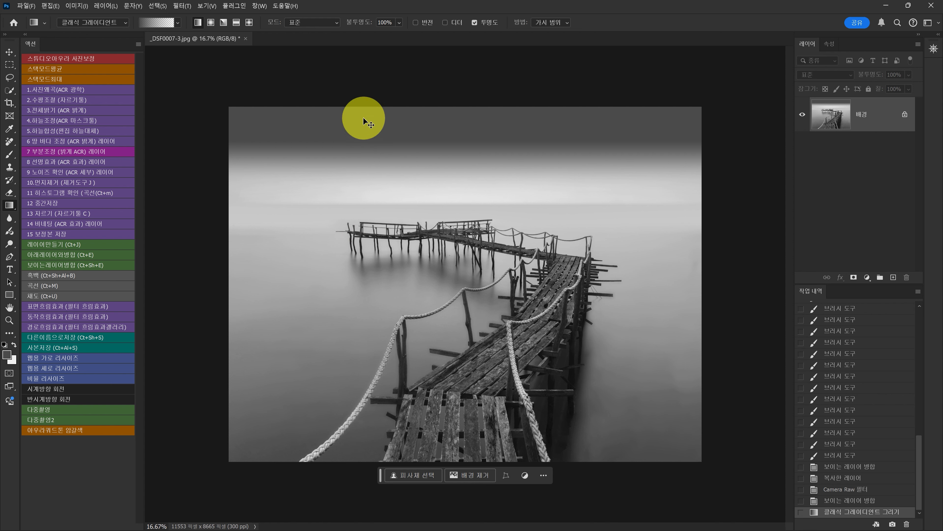
{"action": "key", "text": "ctrl+z"}
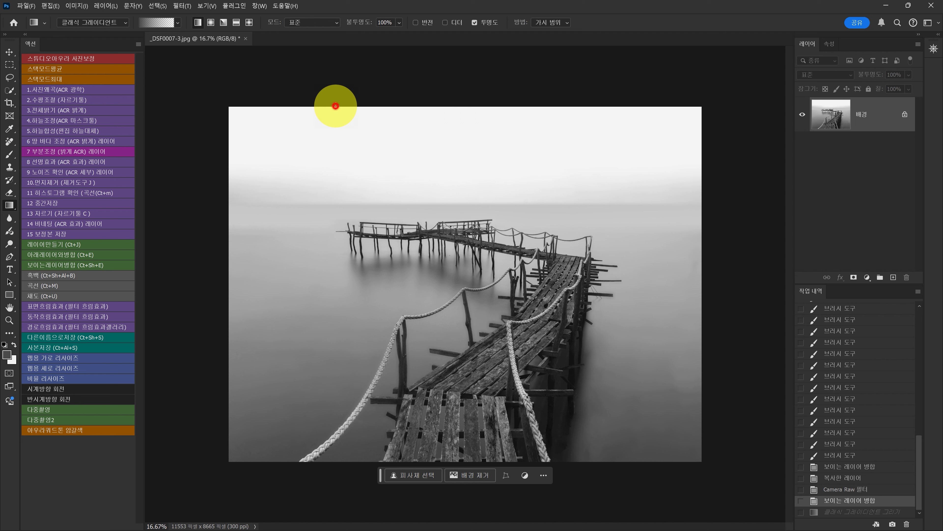
{"action": "left_click_drag", "start_coordinate": [335, 106], "coordinate": [343, 210]}
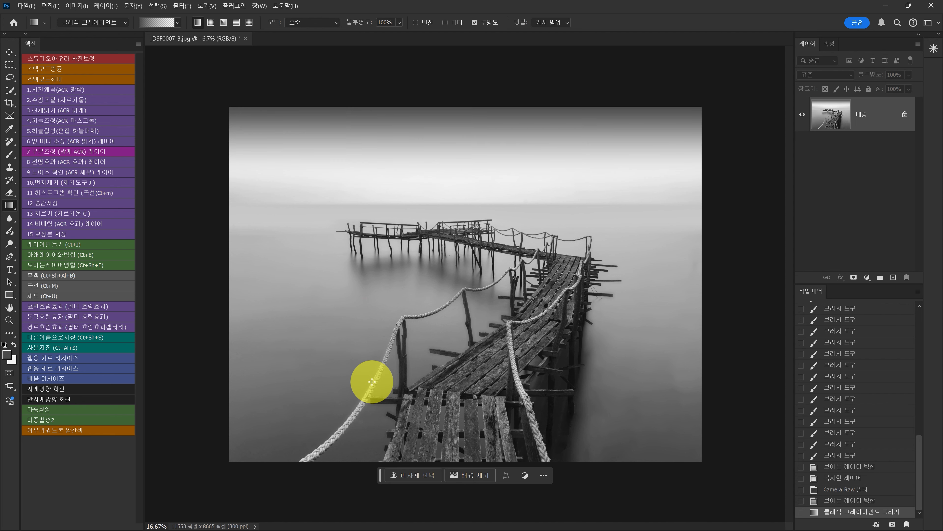
{"action": "key", "text": "ctrl+z"}
Draw a dark grey gradient from the photo's upper edge down to just below the horizon, and check the whole image
{"action": "left_click_drag", "start_coordinate": [332, 109], "coordinate": [337, 238]}
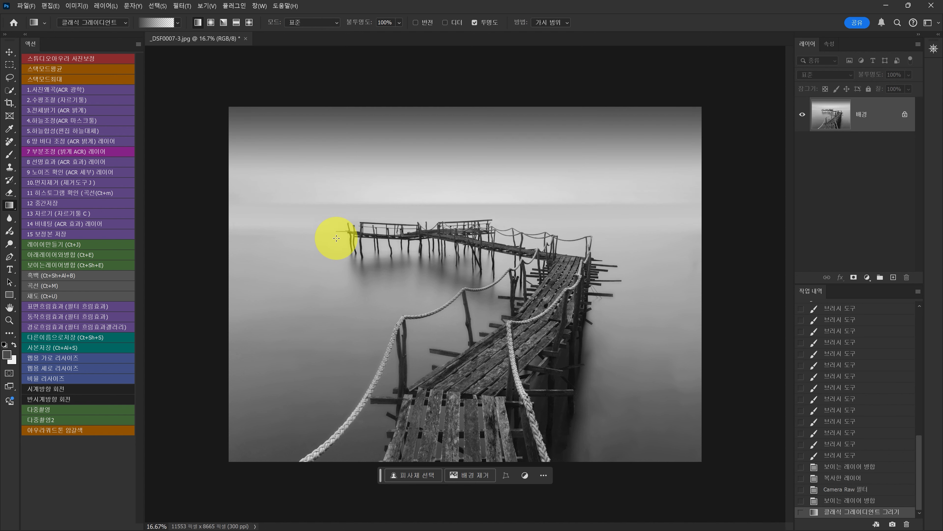
{"action": "key", "text": "z"}
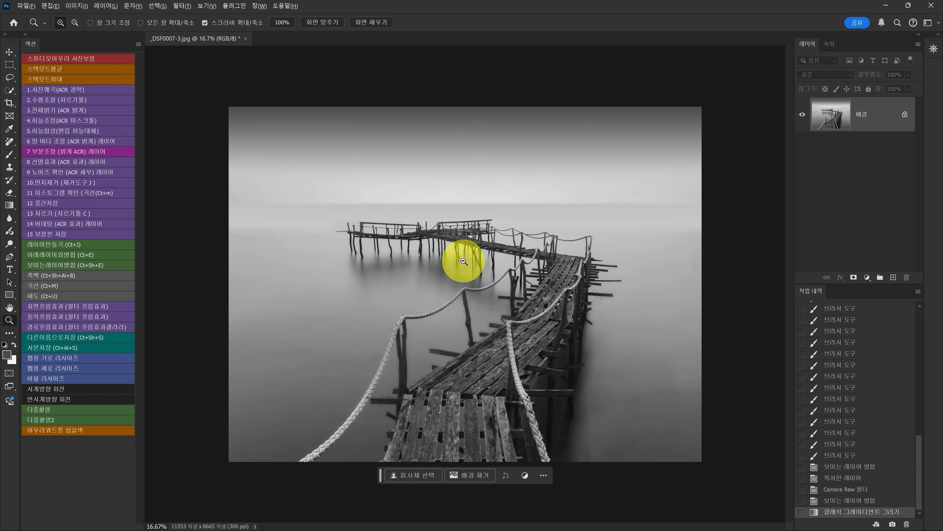
{"action": "left_click", "coordinate": [464, 261], "text": "alt"}
{"action": "left_click", "coordinate": [464, 261], "text": "alt"}
{"action": "left_click", "coordinate": [462, 295]}
{"action": "left_click", "coordinate": [462, 295]}
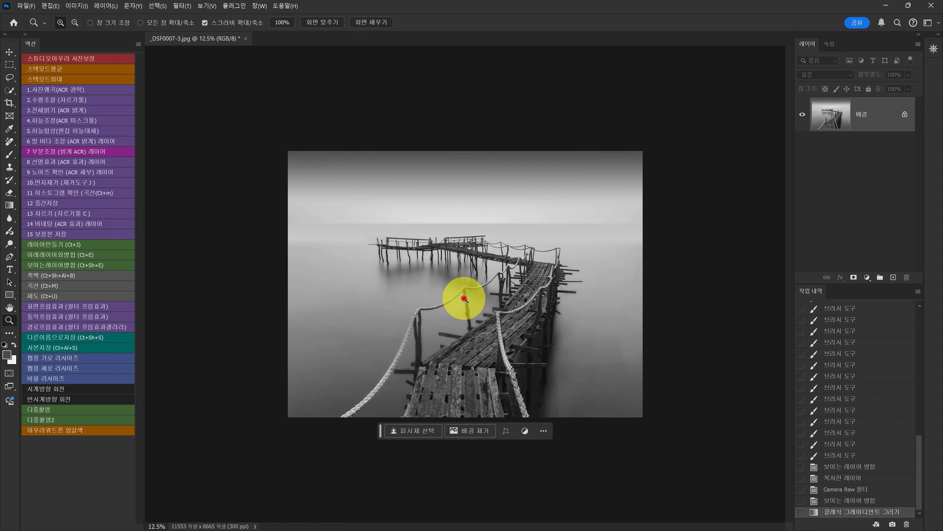
{"action": "left_click", "coordinate": [464, 298]}
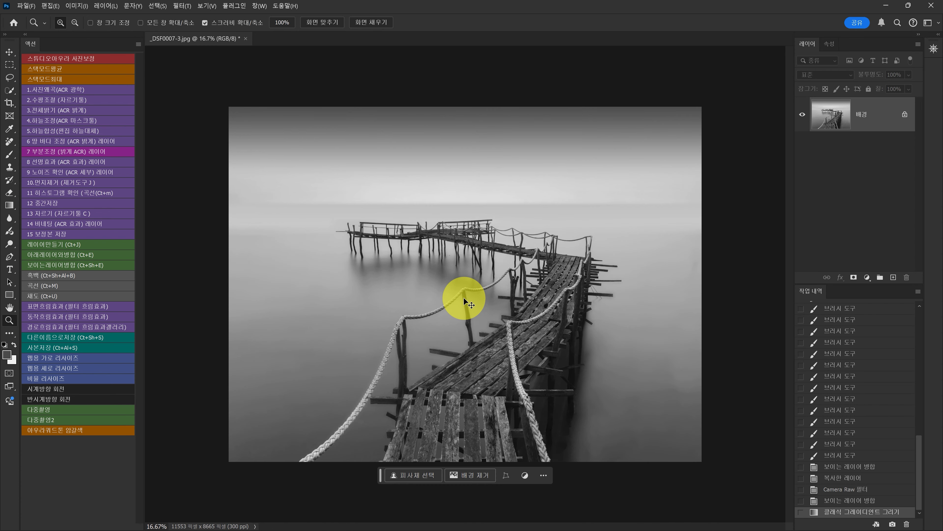
Brighten the photo with Curves by moving the RGB white point to input 224 and output 255
{"action": "left_click", "coordinate": [53, 194]}
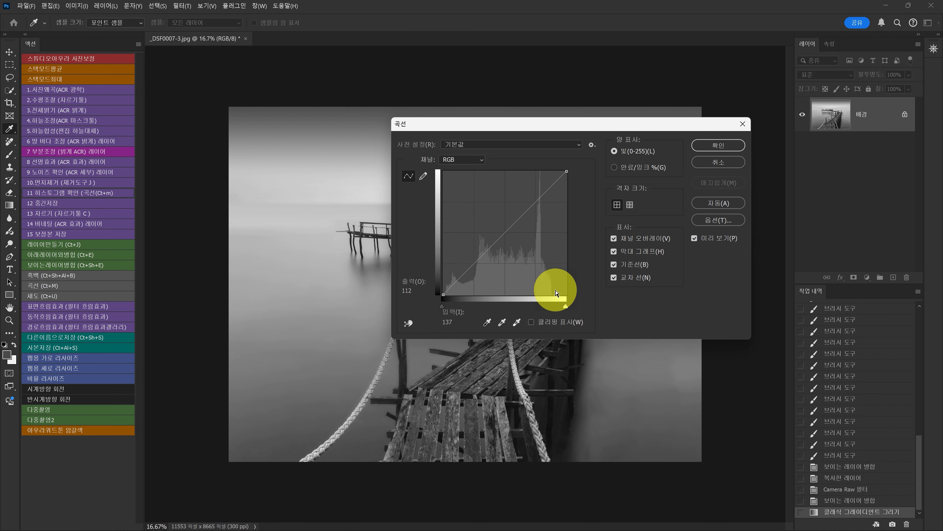
{"action": "left_click_drag", "start_coordinate": [567, 171], "coordinate": [551, 166]}
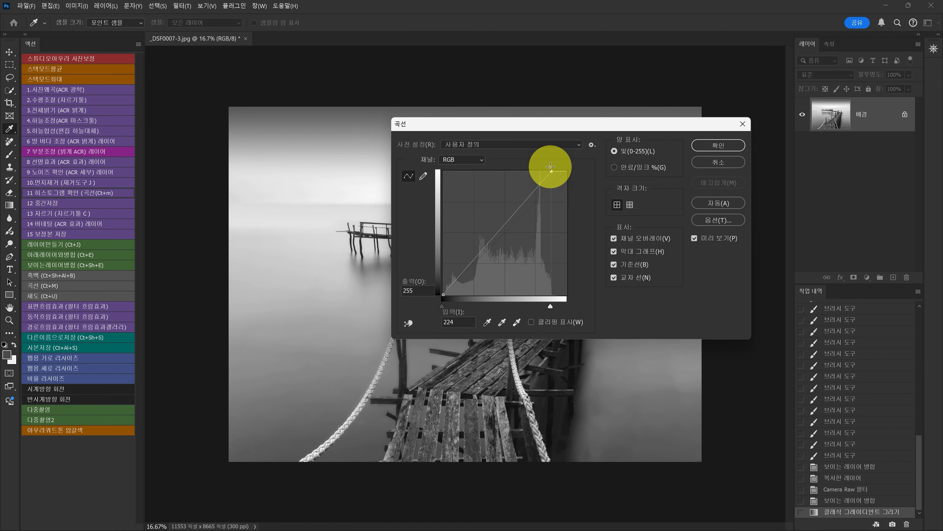
{"action": "left_click", "coordinate": [719, 144]}
{"action": "key", "text": "z"}
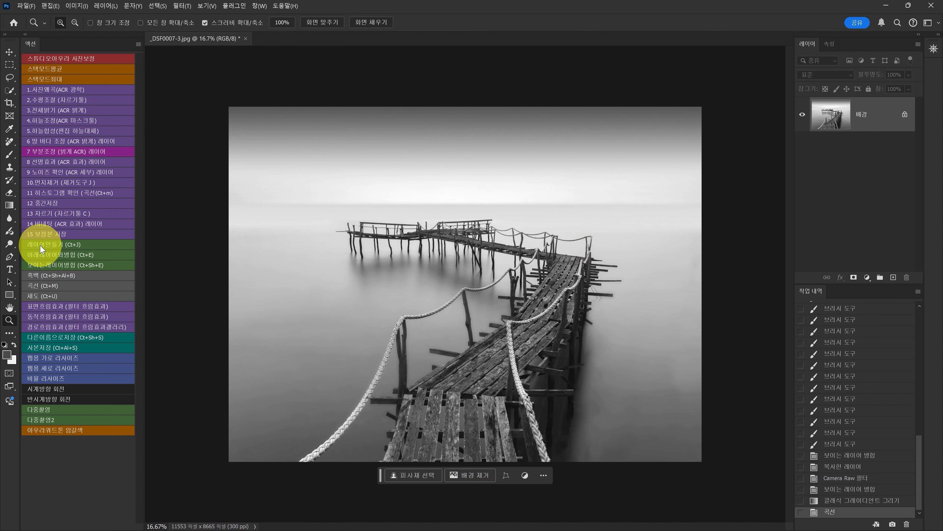
Add a Camera Raw vignette of -42 on a copied layer, with midpoint 26 and feather 100
{"action": "left_click", "coordinate": [72, 224]}
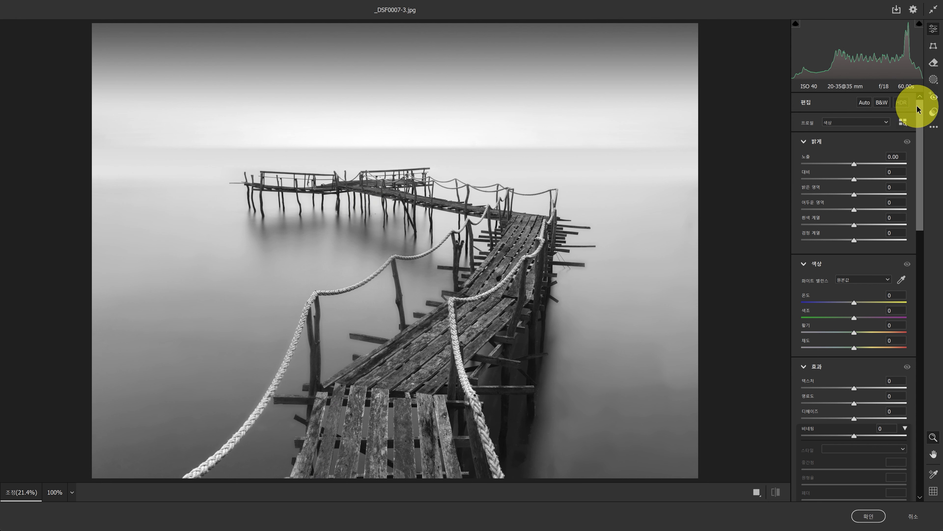
{"action": "left_click_drag", "start_coordinate": [917, 109], "coordinate": [920, 137]}
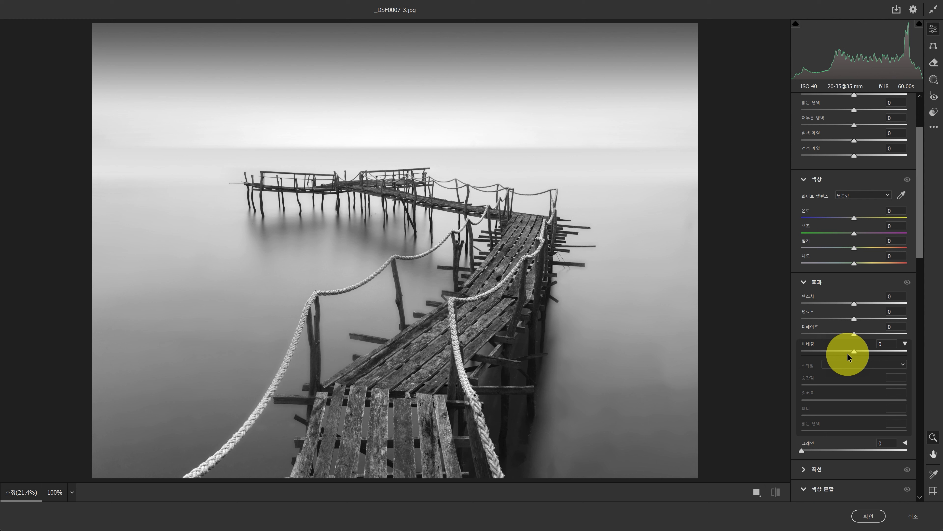
{"action": "left_click_drag", "start_coordinate": [848, 355], "coordinate": [834, 351]}
{"action": "scroll", "coordinate": [837, 359], "scroll_direction": "down", "scroll_amount": 1}
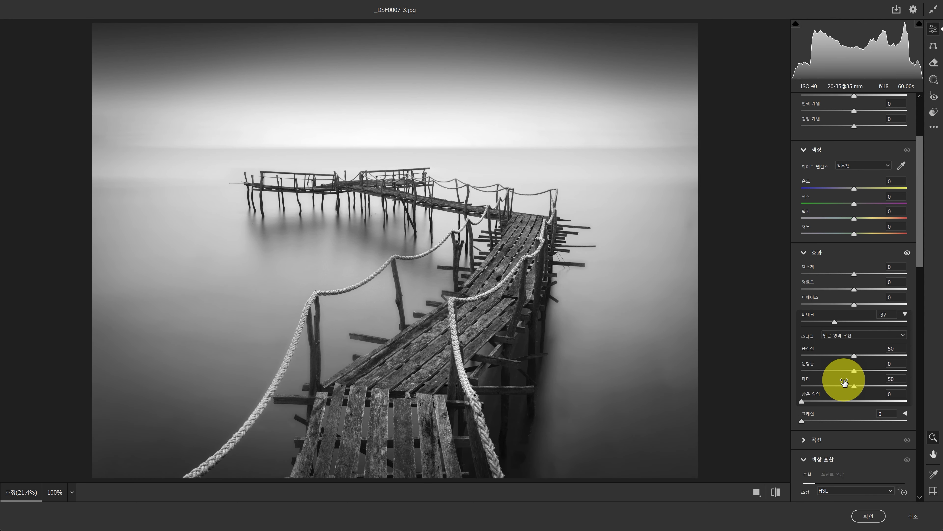
{"action": "left_click_drag", "start_coordinate": [864, 386], "coordinate": [914, 388]}
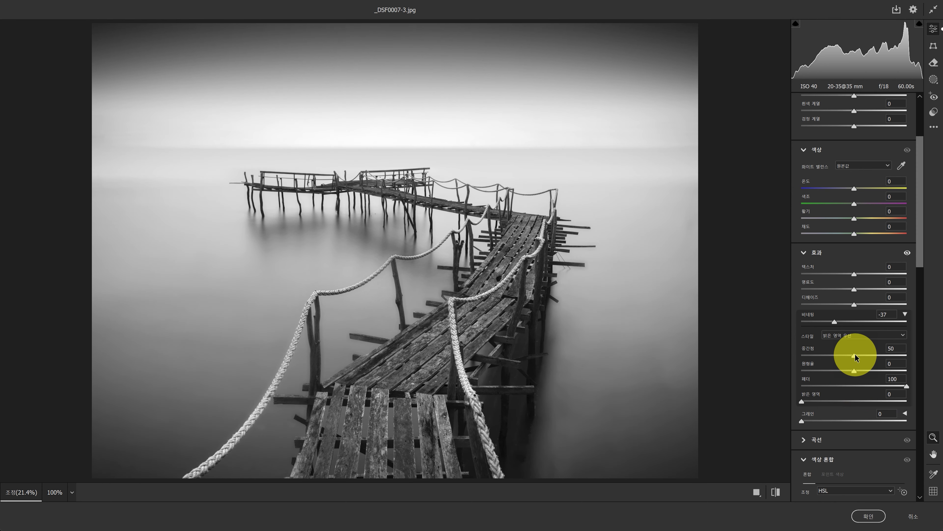
{"action": "left_click_drag", "start_coordinate": [854, 355], "coordinate": [827, 358]}
{"action": "mouse_move", "coordinate": [835, 321]}
{"action": "left_mouse_down"}
{"action": "mouse_move", "coordinate": [846, 324]}
{"action": "mouse_move", "coordinate": [825, 322]}
{"action": "mouse_move", "coordinate": [843, 322]}
{"action": "mouse_move", "coordinate": [834, 320]}
{"action": "left_mouse_up"}
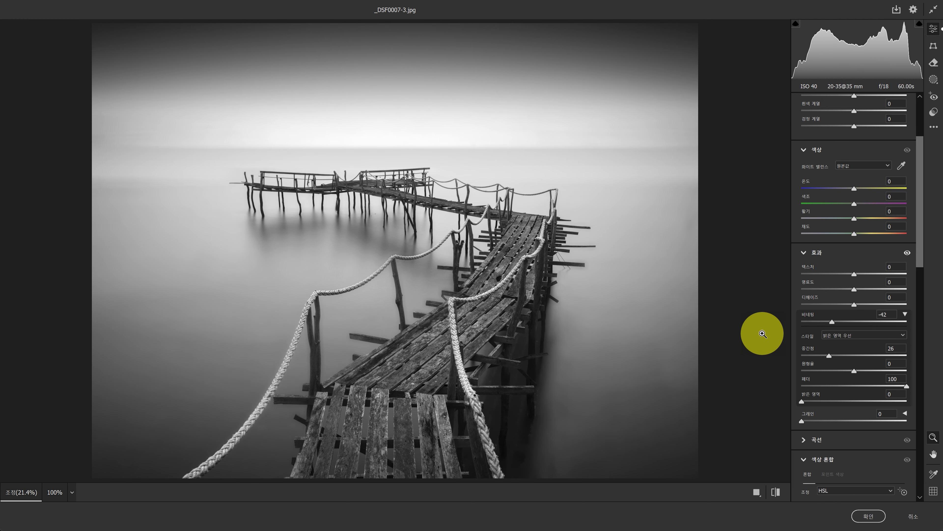
Compare the photo before and after the vignette, apply the filter, and merge the visible layers
{"action": "left_click", "coordinate": [774, 491]}
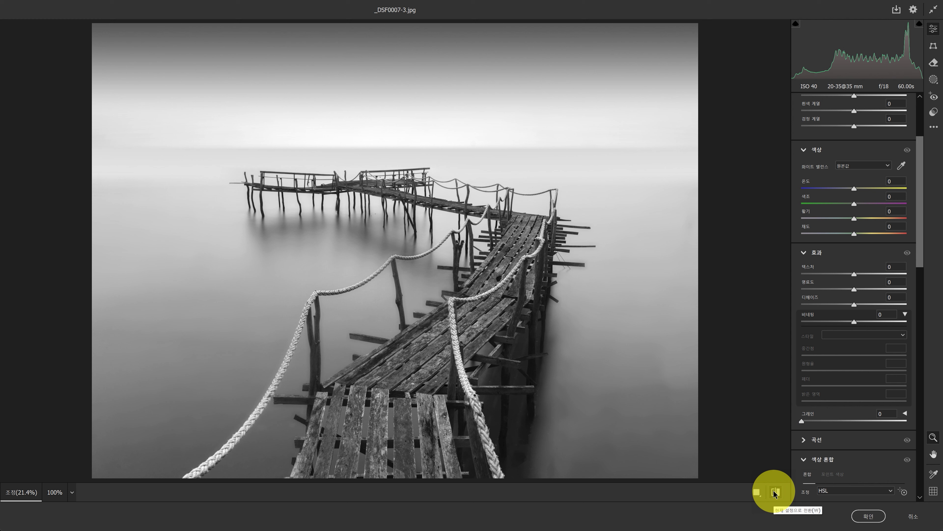
{"action": "left_click", "coordinate": [774, 491]}
{"action": "left_click", "coordinate": [775, 491]}
{"action": "left_click", "coordinate": [774, 491]}
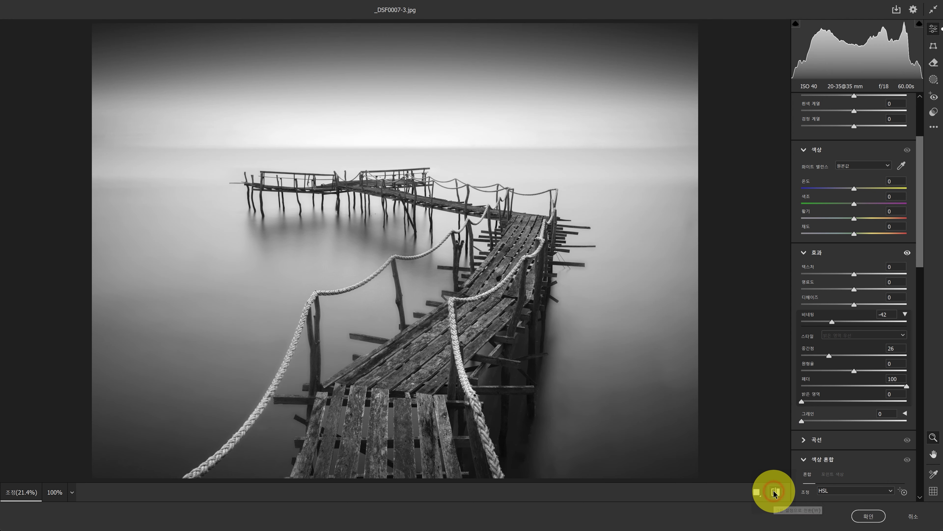
{"action": "left_click", "coordinate": [774, 491]}
{"action": "left_click", "coordinate": [774, 491]}
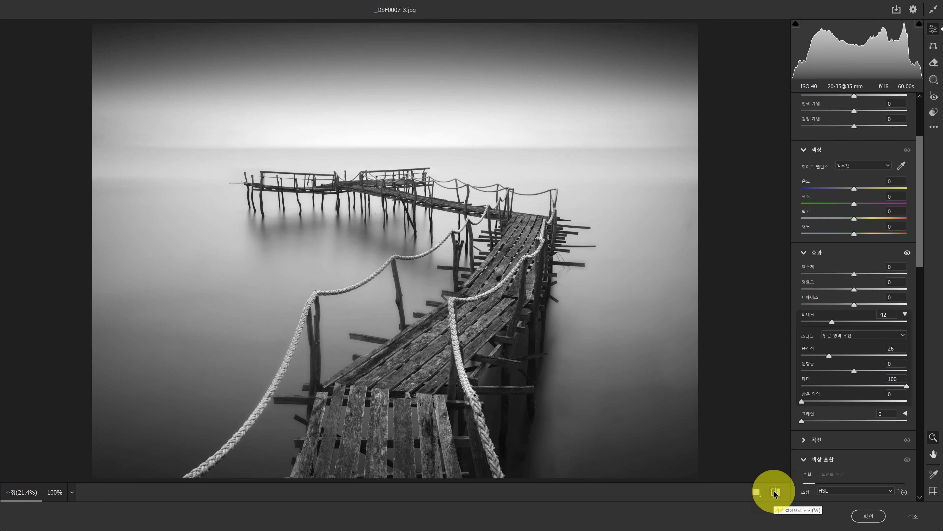
{"action": "left_click", "coordinate": [774, 491]}
{"action": "left_click", "coordinate": [775, 492]}
{"action": "left_click", "coordinate": [775, 493]}
{"action": "left_click", "coordinate": [775, 492]}
{"action": "left_click", "coordinate": [862, 515]}
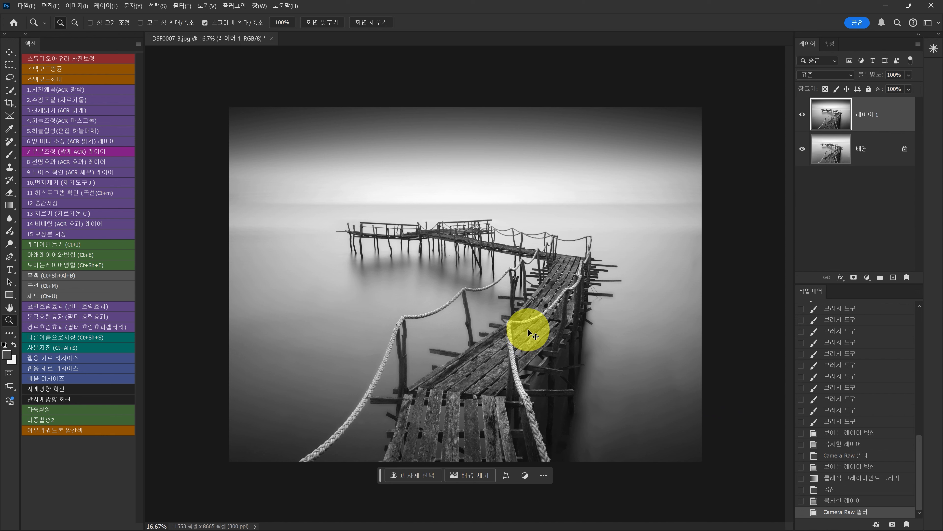
{"action": "key", "text": "ctrl+shift+e"}
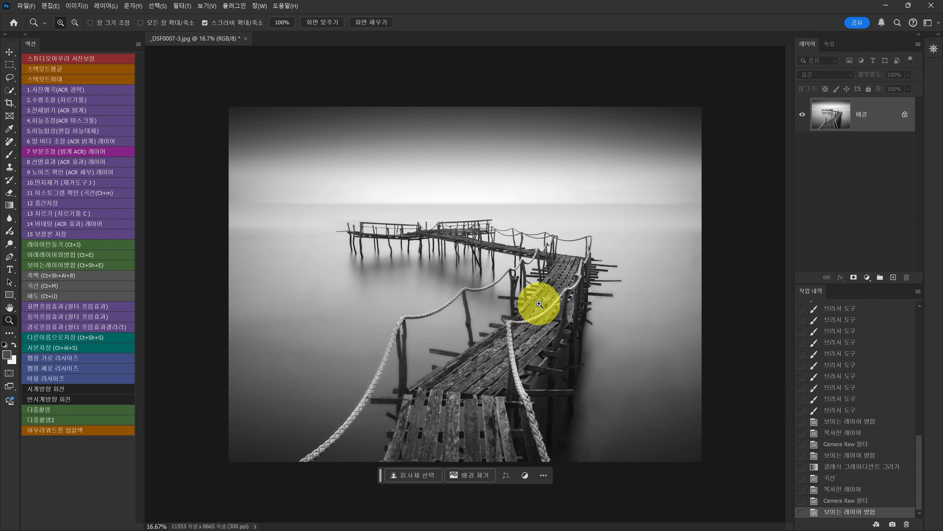
Raise the whites to +48 in Camera Raw on a copied layer, and hide that layer behind a black mask
{"action": "left_click", "coordinate": [47, 151]}
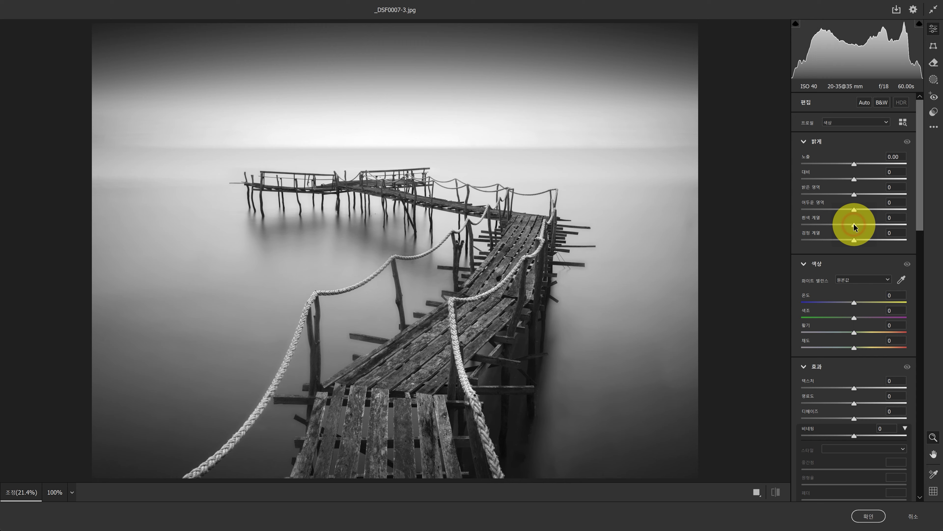
{"action": "mouse_move", "coordinate": [854, 225]}
{"action": "left_mouse_down"}
{"action": "mouse_move", "coordinate": [909, 221]}
{"action": "mouse_move", "coordinate": [852, 231]}
{"action": "left_mouse_up"}
{"action": "mouse_move", "coordinate": [862, 229]}
{"action": "left_mouse_down"}
{"action": "mouse_move", "coordinate": [892, 229]}
{"action": "mouse_move", "coordinate": [869, 227]}
{"action": "mouse_move", "coordinate": [892, 230]}
{"action": "mouse_move", "coordinate": [879, 231]}
{"action": "left_mouse_up"}
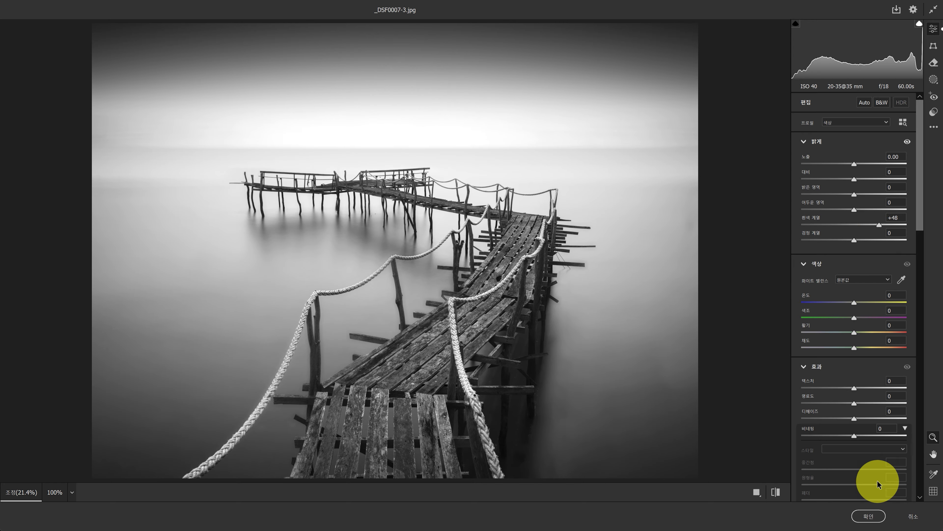
{"action": "left_click", "coordinate": [869, 516]}
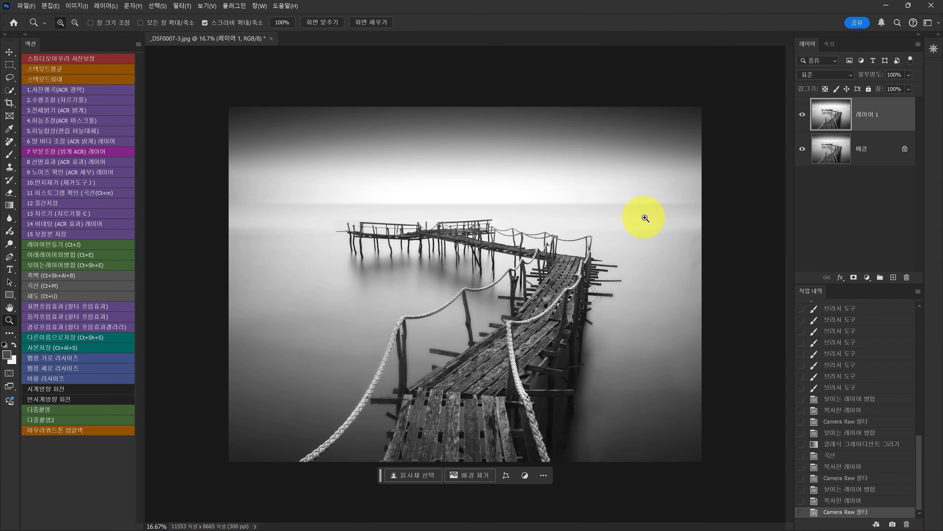
{"action": "left_click", "coordinate": [854, 277], "text": "alt"}
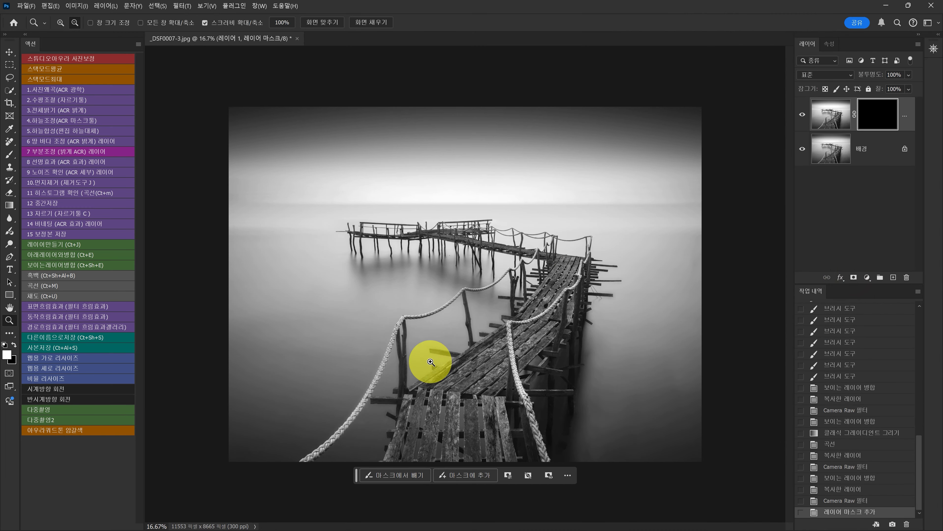
Paint white on the mask along the pier's foreground ropes with a soft 20% opacity brush about 400–500 px wide, and merge the layer down
{"action": "key", "text": "b"}
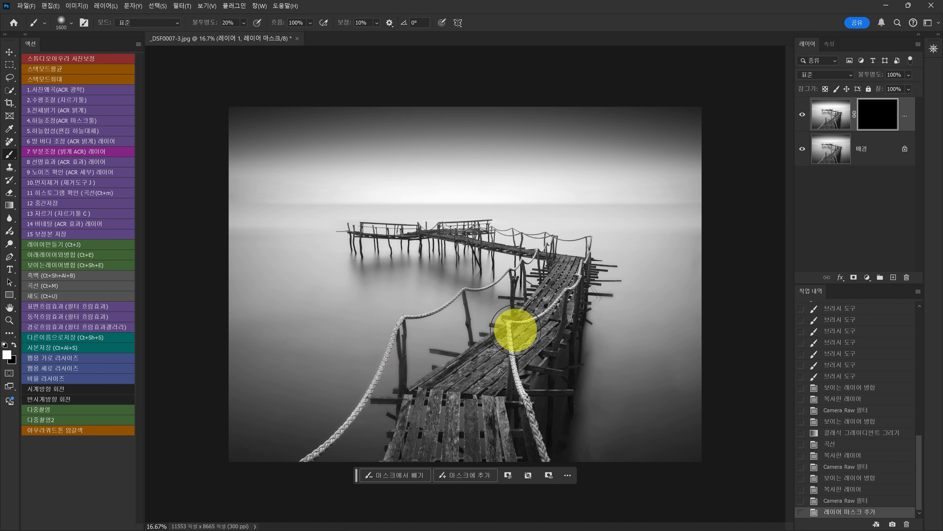
{"action": "key", "text": "bracketleft"}
{"action": "key", "text": "bracketleft"}
{"action": "key", "text": "bracketleft"}
{"action": "key", "text": "bracketleft"}
{"action": "key", "text": "bracketleft"}
{"action": "key", "text": "bracketleft"}
{"action": "key", "text": "bracketleft"}
{"action": "key", "text": "bracketleft"}
{"action": "key", "text": "bracketleft"}
{"action": "key", "text": "bracketleft"}
{"action": "key", "text": "bracketleft"}
{"action": "mouse_move", "coordinate": [511, 326]}
{"action": "left_mouse_down"}
{"action": "mouse_move", "coordinate": [510, 347]}
{"action": "mouse_move", "coordinate": [510, 332]}
{"action": "mouse_move", "coordinate": [526, 410]}
{"action": "mouse_move", "coordinate": [537, 414]}
{"action": "mouse_move", "coordinate": [522, 387]}
{"action": "mouse_move", "coordinate": [525, 419]}
{"action": "mouse_move", "coordinate": [518, 369]}
{"action": "mouse_move", "coordinate": [524, 322]}
{"action": "mouse_move", "coordinate": [573, 294]}
{"action": "mouse_move", "coordinate": [558, 294]}
{"action": "mouse_move", "coordinate": [592, 244]}
{"action": "mouse_move", "coordinate": [399, 322]}
{"action": "mouse_move", "coordinate": [414, 311]}
{"action": "mouse_move", "coordinate": [325, 448]}
{"action": "left_mouse_up"}
{"action": "key", "text": "bracketright"}
{"action": "left_click_drag", "start_coordinate": [394, 327], "coordinate": [381, 388]}
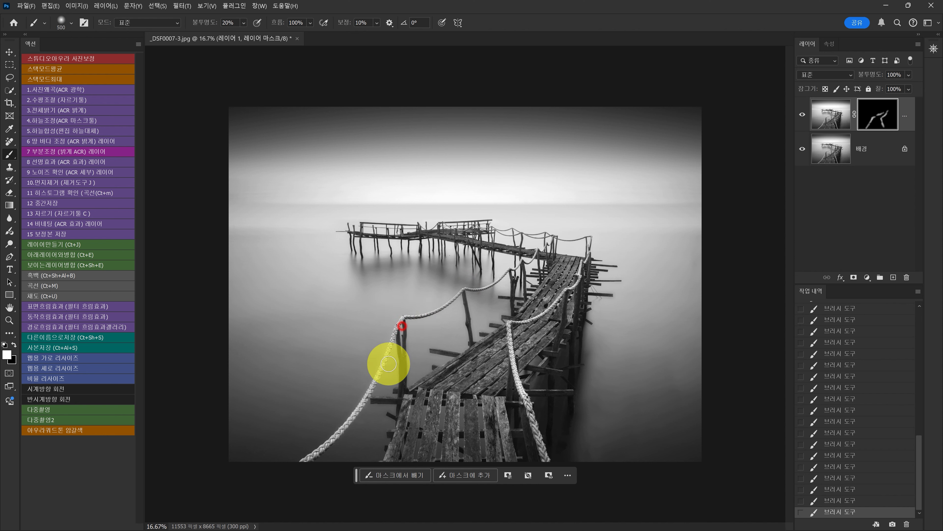
{"action": "mouse_move", "coordinate": [403, 324]}
{"action": "left_mouse_down"}
{"action": "mouse_move", "coordinate": [358, 432]}
{"action": "mouse_move", "coordinate": [322, 455]}
{"action": "left_mouse_up"}
{"action": "key", "text": "bracketleft"}
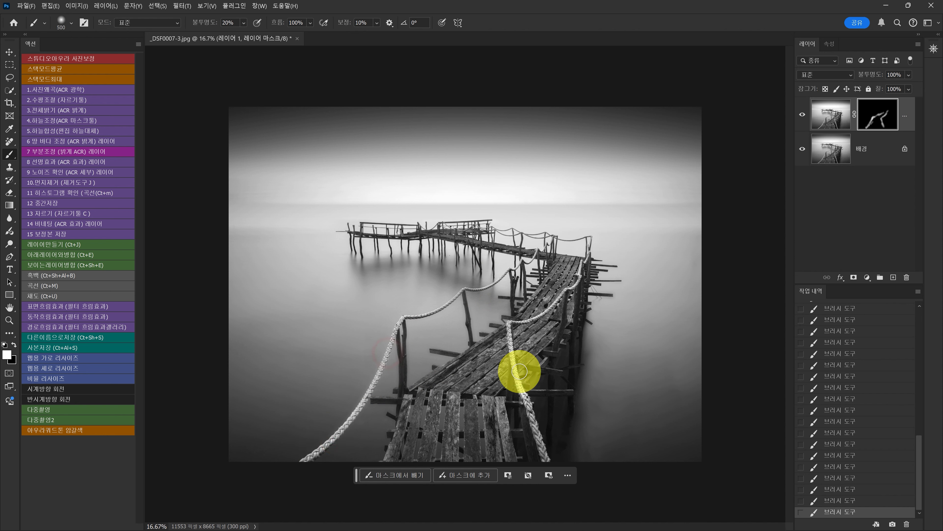
{"action": "left_click_drag", "start_coordinate": [509, 344], "coordinate": [514, 398]}
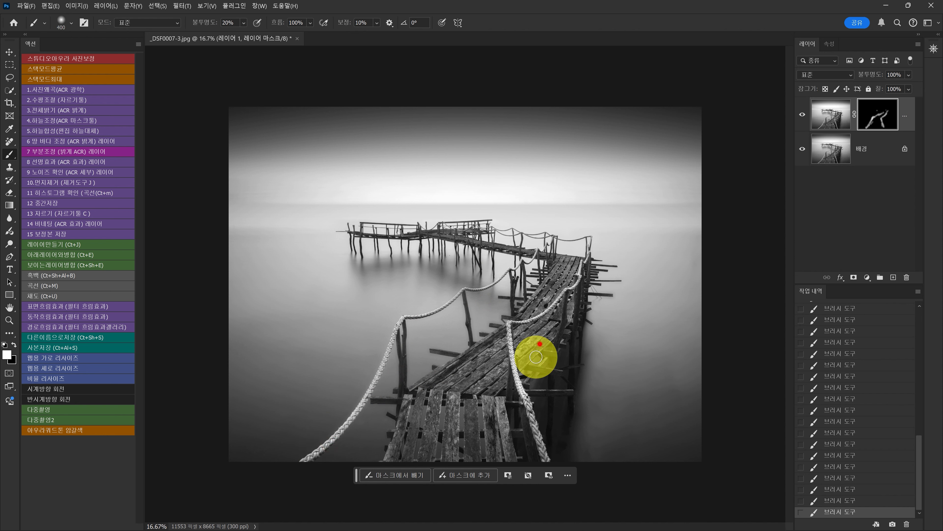
{"action": "left_click", "coordinate": [530, 397]}
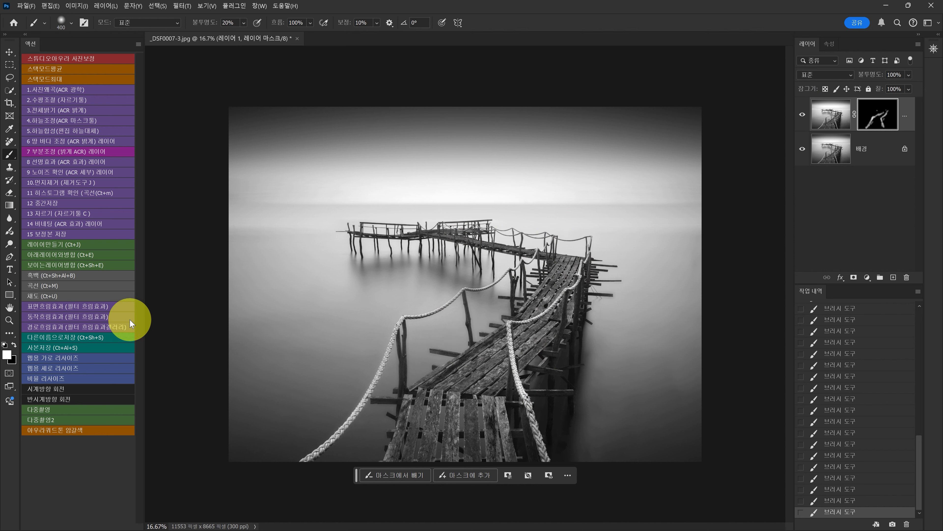
{"action": "left_click", "coordinate": [47, 254]}
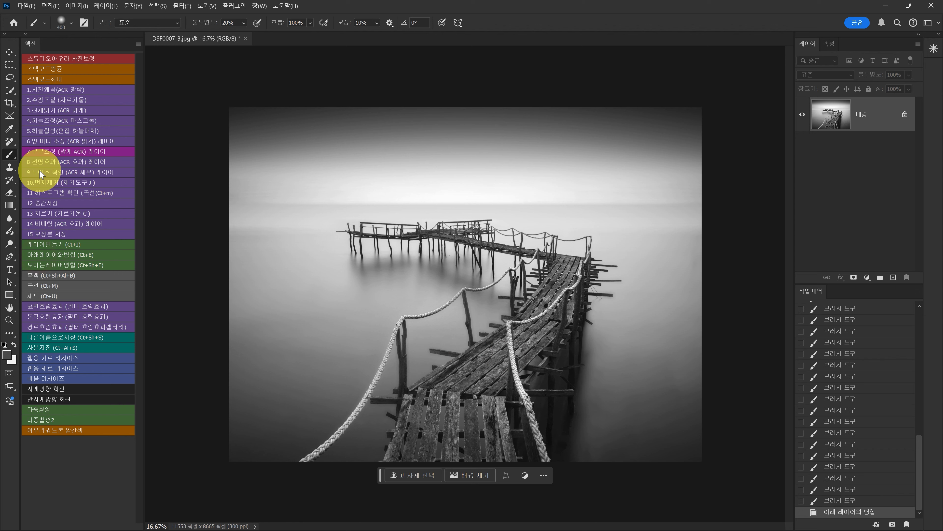
Raise the contrast to +40 in Camera Raw on a copied layer, and hide that layer behind a black mask
{"action": "left_click", "coordinate": [42, 155]}
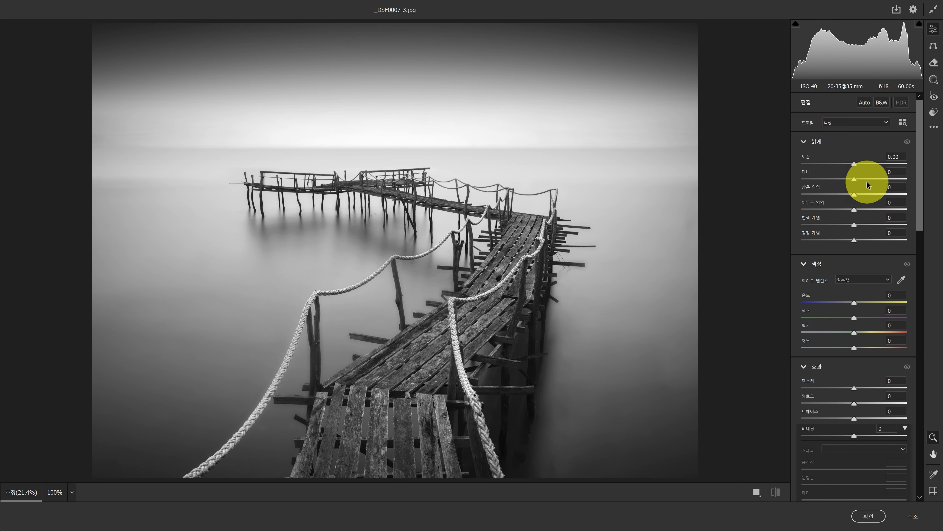
{"action": "mouse_move", "coordinate": [863, 181]}
{"action": "left_mouse_down"}
{"action": "mouse_move", "coordinate": [884, 180]}
{"action": "mouse_move", "coordinate": [862, 183]}
{"action": "left_mouse_up"}
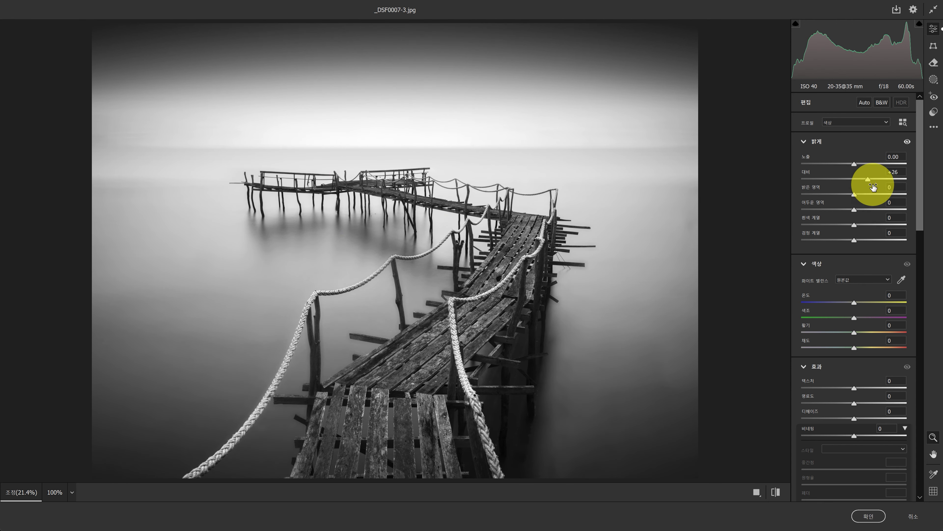
{"action": "left_click_drag", "start_coordinate": [867, 179], "coordinate": [876, 182]}
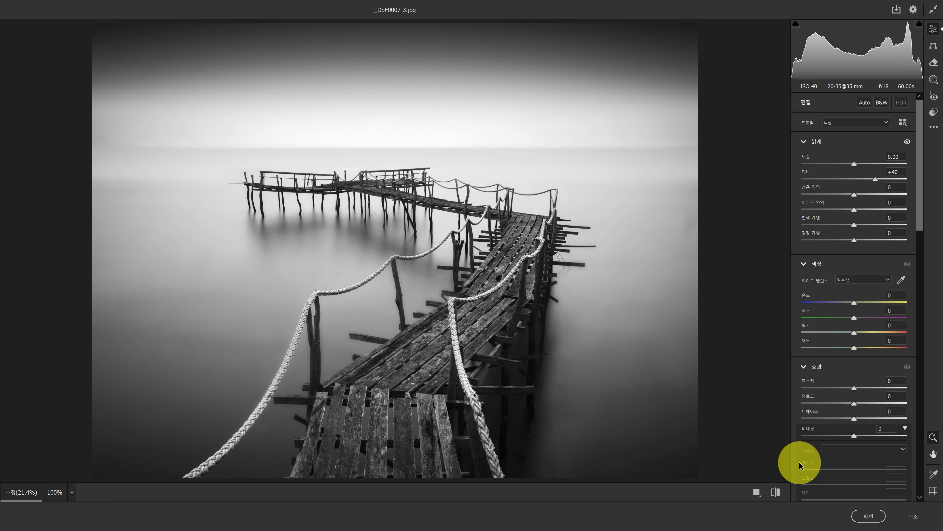
{"action": "left_click", "coordinate": [868, 515]}
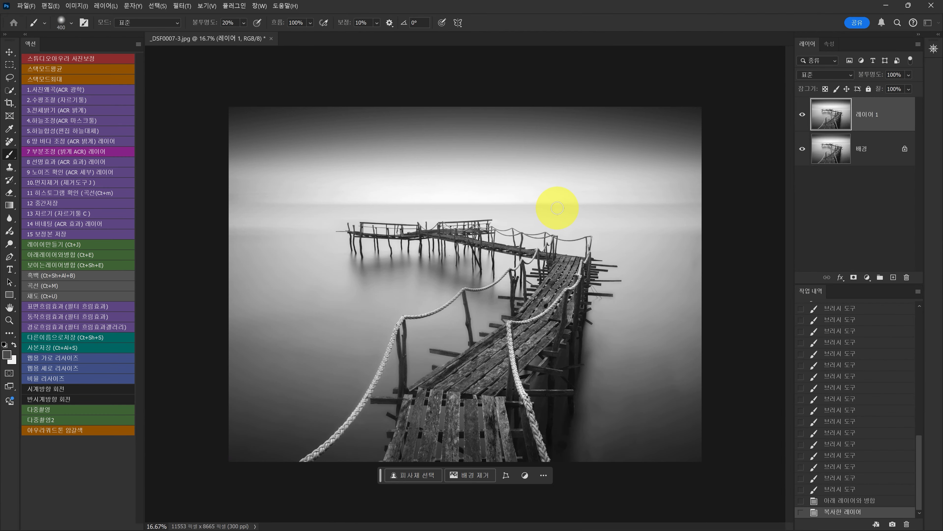
{"action": "left_click", "coordinate": [852, 278], "text": "alt"}
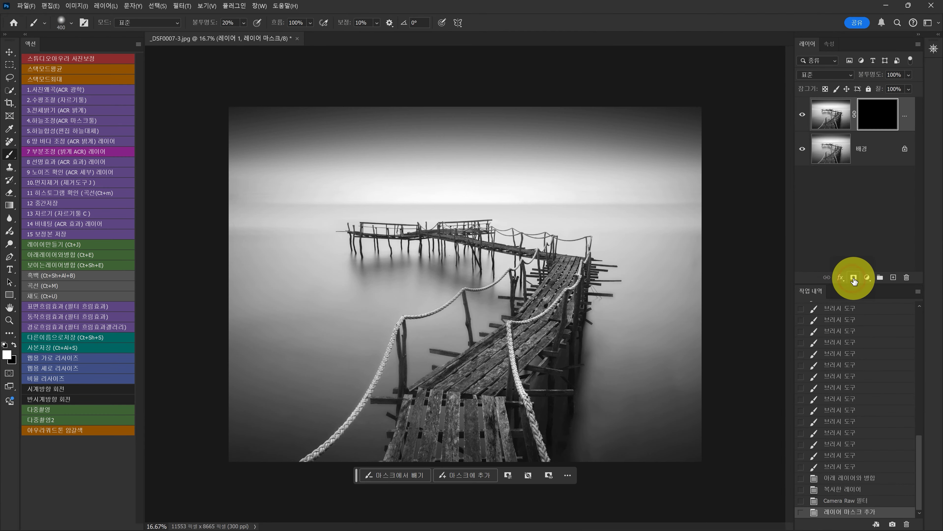
Paint white on the mask along the whole pier with a 20% opacity brush enlarged to about 1300 px, and merge the visible layers
{"action": "key", "text": "x"}
{"action": "key", "text": "bracketright"}
{"action": "key", "text": "bracketright"}
{"action": "key", "text": "bracketright"}
{"action": "key", "text": "bracketright"}
{"action": "key", "text": "bracketright"}
{"action": "key", "text": "bracketright"}
{"action": "key", "text": "bracketright"}
{"action": "key", "text": "bracketright"}
{"action": "key", "text": "bracketright"}
{"action": "key", "text": "bracketright"}
{"action": "key", "text": "bracketright"}
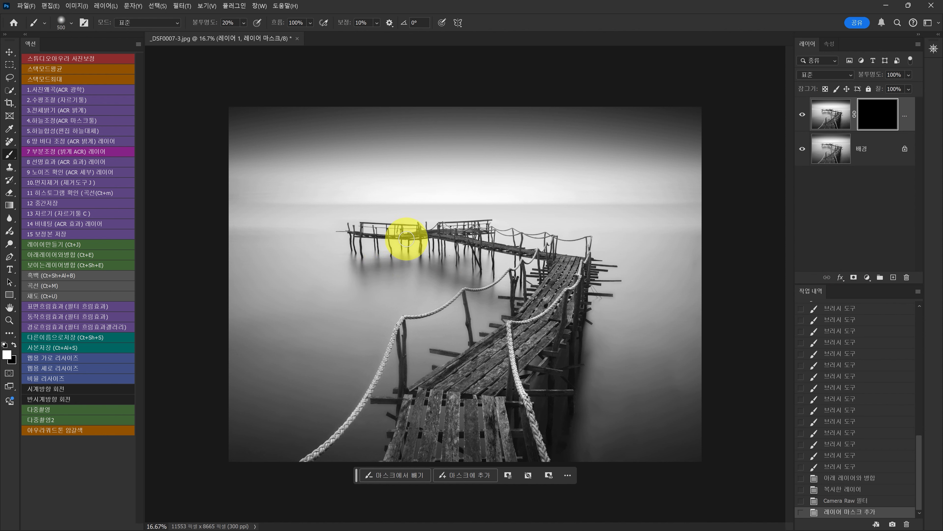
{"action": "mouse_move", "coordinate": [375, 230]}
{"action": "left_mouse_down"}
{"action": "mouse_move", "coordinate": [490, 242]}
{"action": "mouse_move", "coordinate": [456, 251]}
{"action": "mouse_move", "coordinate": [481, 235]}
{"action": "mouse_move", "coordinate": [446, 243]}
{"action": "mouse_move", "coordinate": [488, 243]}
{"action": "mouse_move", "coordinate": [459, 258]}
{"action": "mouse_move", "coordinate": [450, 252]}
{"action": "mouse_move", "coordinate": [510, 242]}
{"action": "left_mouse_up"}
{"action": "key", "text": "bracketleft"}
{"action": "key", "text": "bracketleft"}
{"action": "mouse_move", "coordinate": [565, 247]}
{"action": "left_mouse_down"}
{"action": "mouse_move", "coordinate": [595, 252]}
{"action": "mouse_move", "coordinate": [526, 309]}
{"action": "mouse_move", "coordinate": [452, 396]}
{"action": "mouse_move", "coordinate": [475, 458]}
{"action": "left_mouse_up"}
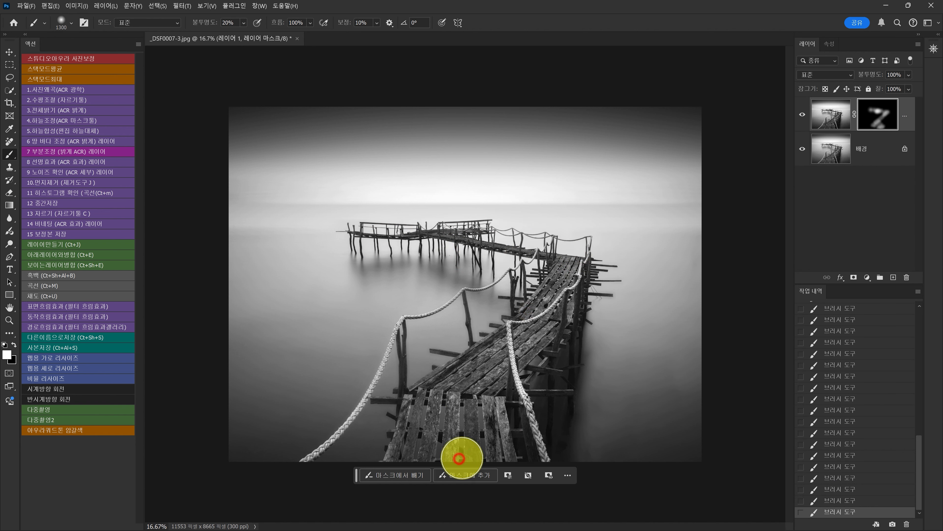
{"action": "key", "text": "ctrl+shift+e"}
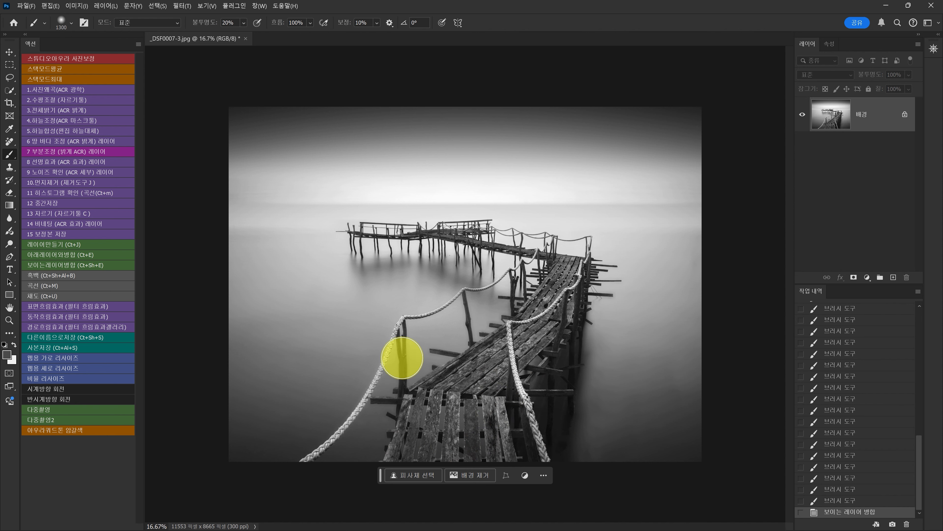
Check the whole image, and save the black-and-white version as the JPEG _DSF0007-3-5 at quality 12
{"action": "key", "text": "z"}
{"action": "left_click", "coordinate": [459, 293], "text": "alt"}
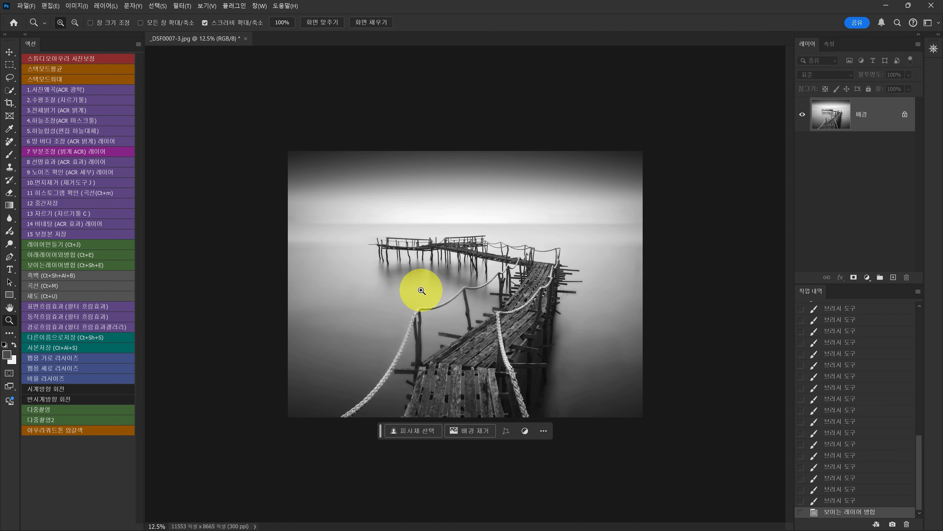
{"action": "left_click", "coordinate": [43, 237]}
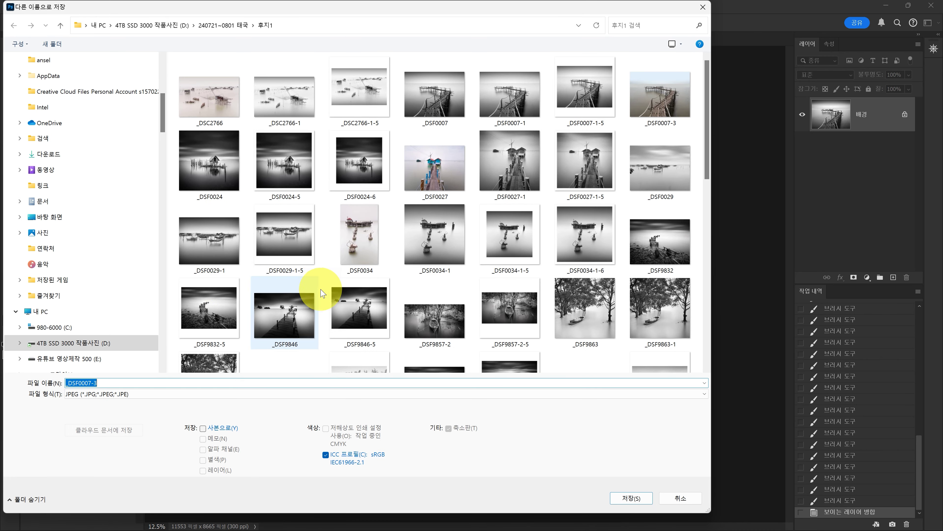
{"action": "left_click", "coordinate": [103, 382]}
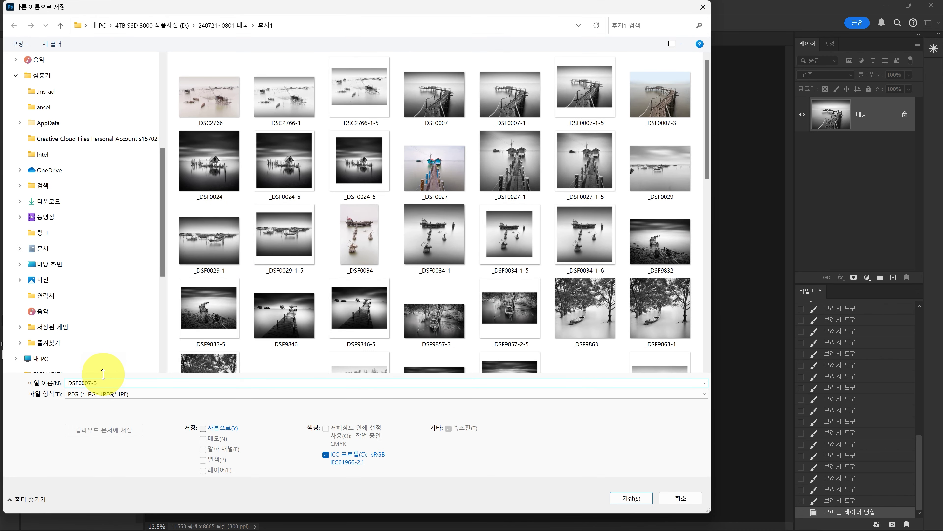
{"action": "type", "text": "-5"}
{"action": "key", "text": "Return"}
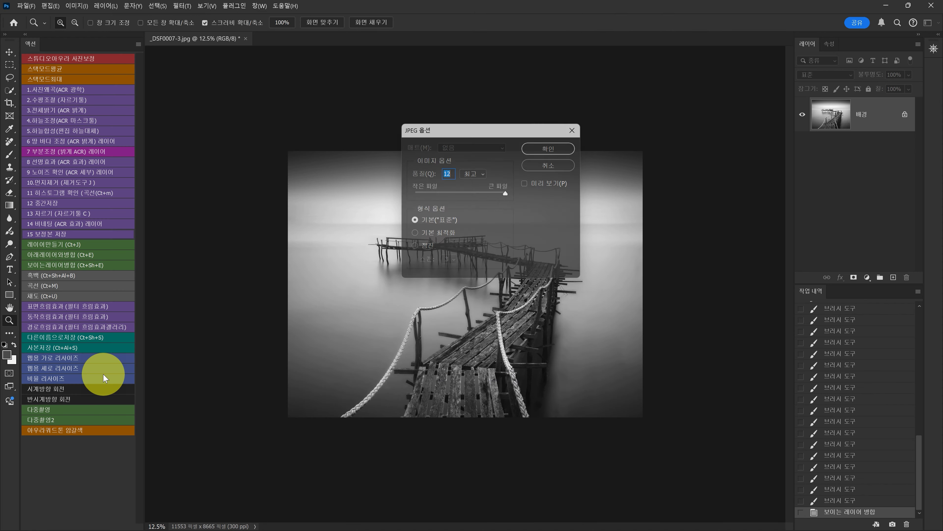
{"action": "key", "text": "Return"}
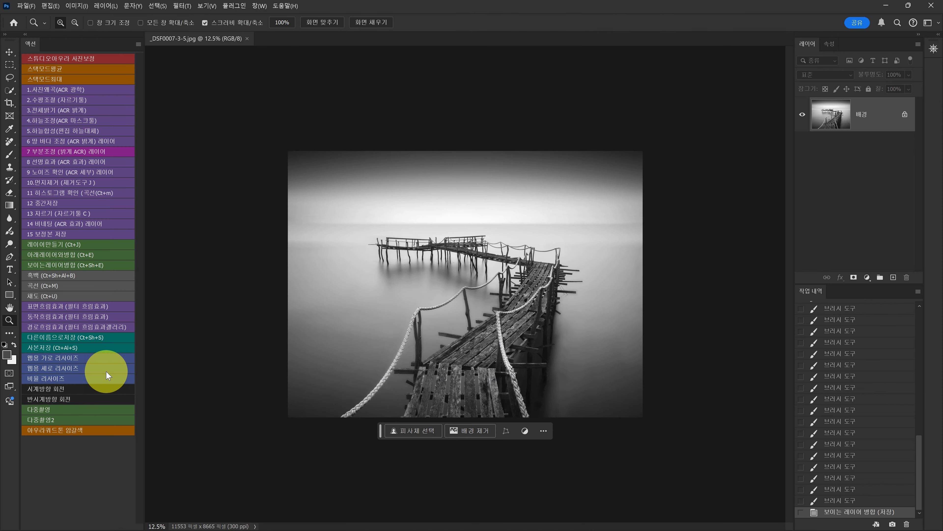
Try the horizontal web resize on a white-bordered 1300 x 1300 px canvas, and revert to the saved merged state
{"action": "left_click", "coordinate": [53, 361]}
{"action": "left_click", "coordinate": [470, 283]}
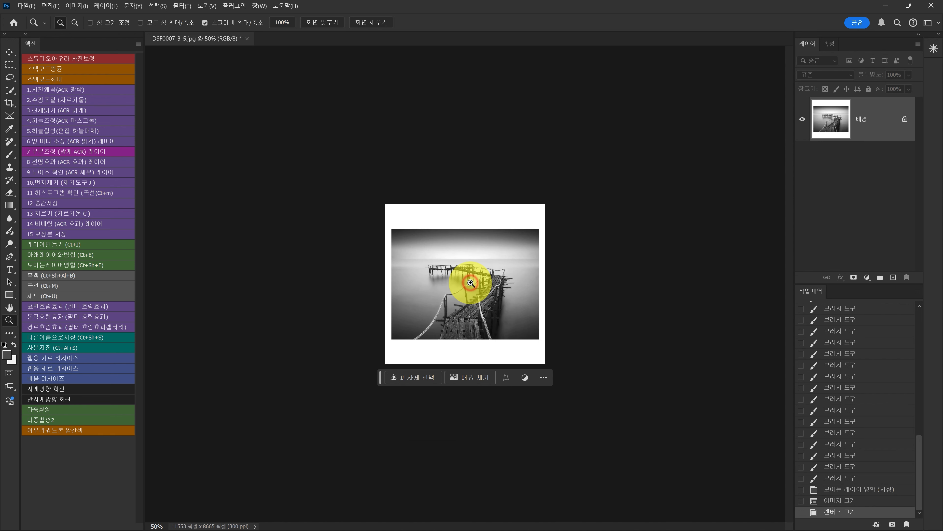
{"action": "left_click", "coordinate": [470, 282]}
{"action": "left_click", "coordinate": [471, 282]}
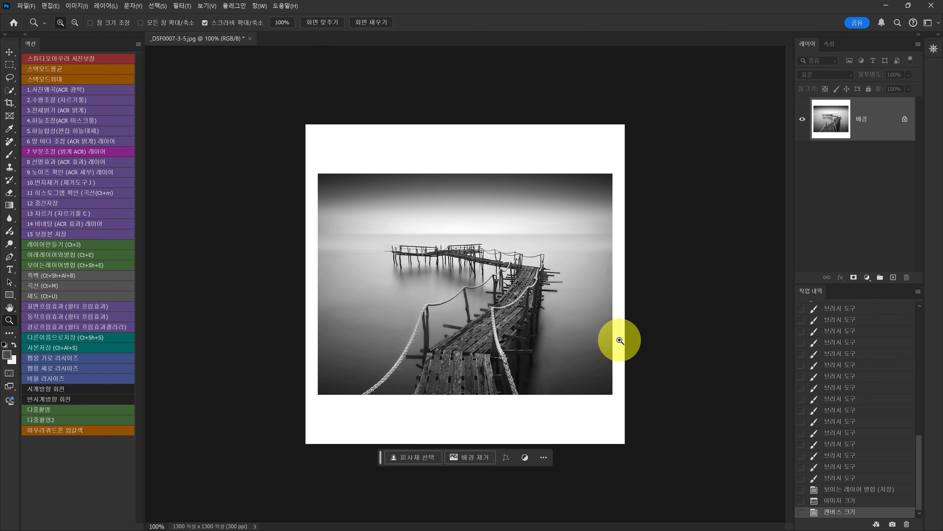
{"action": "left_click", "coordinate": [838, 502]}
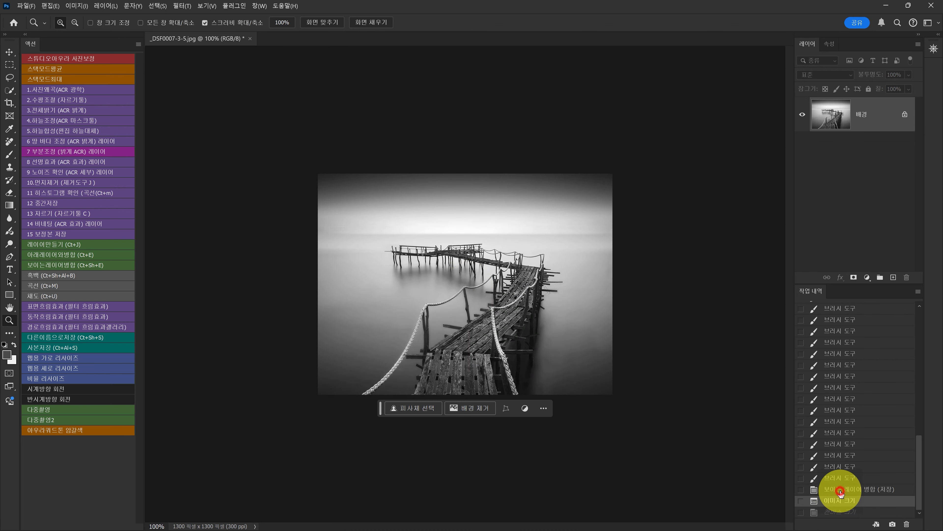
{"action": "left_click", "coordinate": [840, 489]}
Try a resize with a white border on a 1690 x 1268 px canvas, and revert to the saved merged state
{"action": "left_click", "coordinate": [343, 315], "text": "alt"}
{"action": "left_click", "coordinate": [345, 314], "text": "alt"}
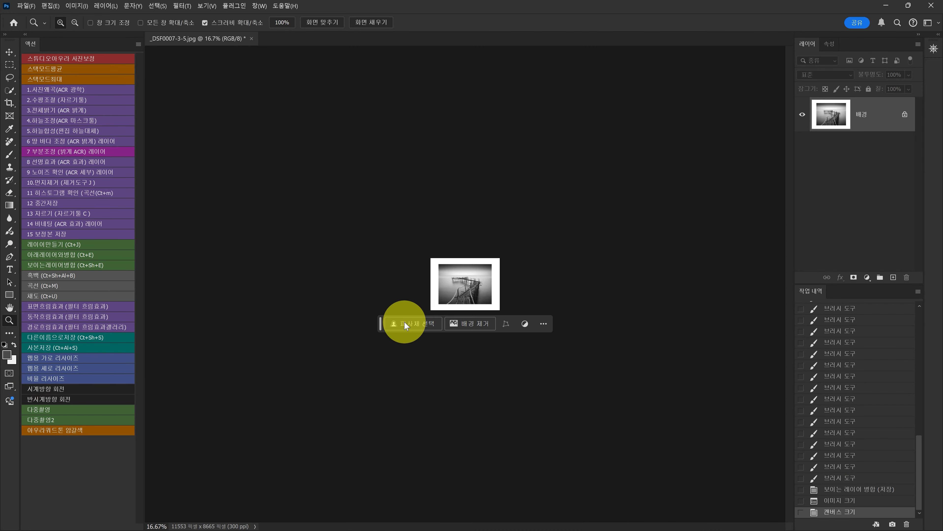
{"action": "key", "text": "ctrl+1"}
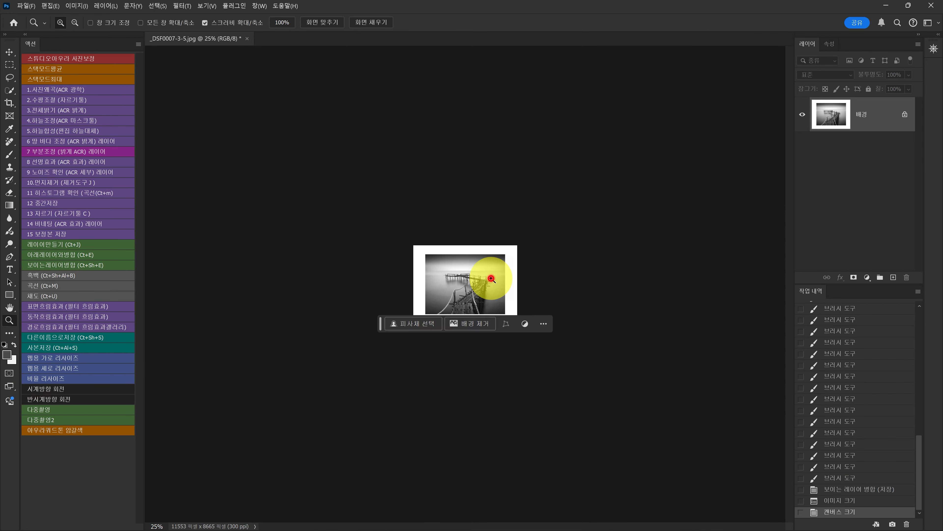
{"action": "left_click", "coordinate": [820, 489]}
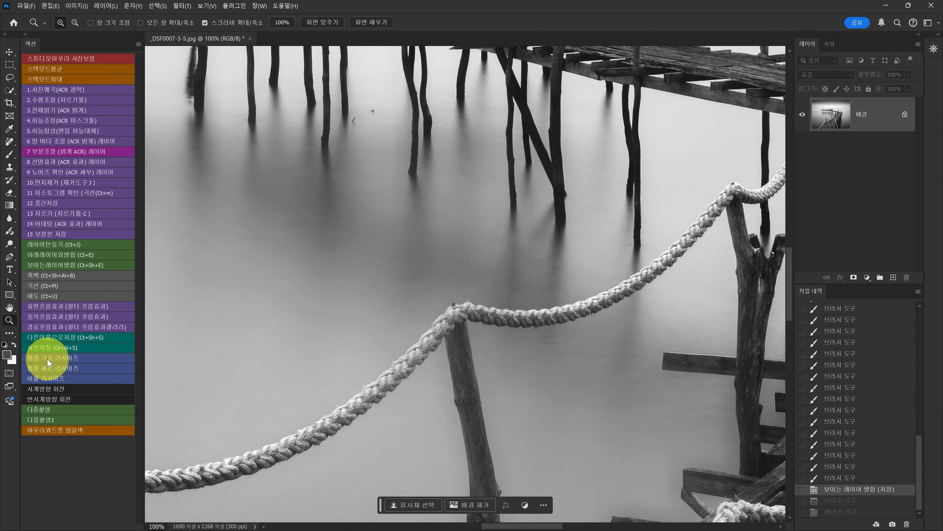
Resize the photo with the horizontal web preset onto a white-bordered 1300 x 1300 px canvas
{"action": "left_click", "coordinate": [70, 358]}
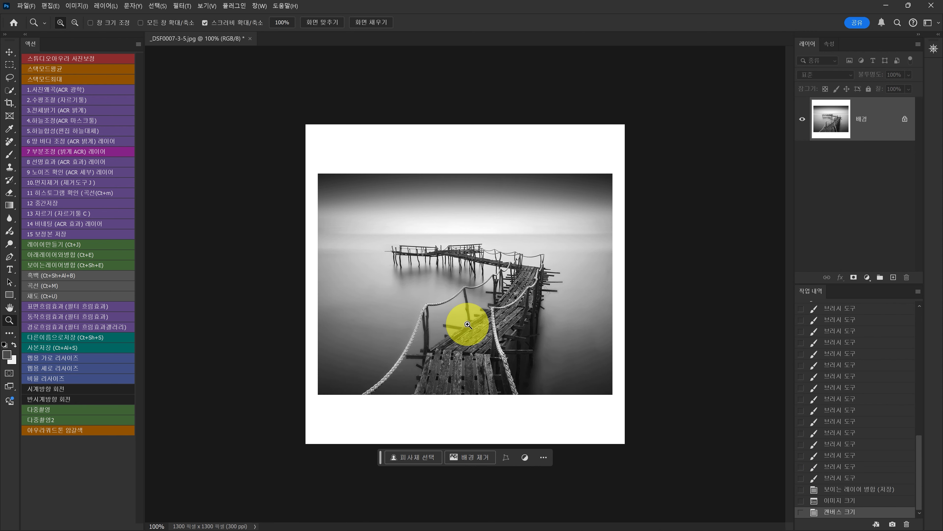